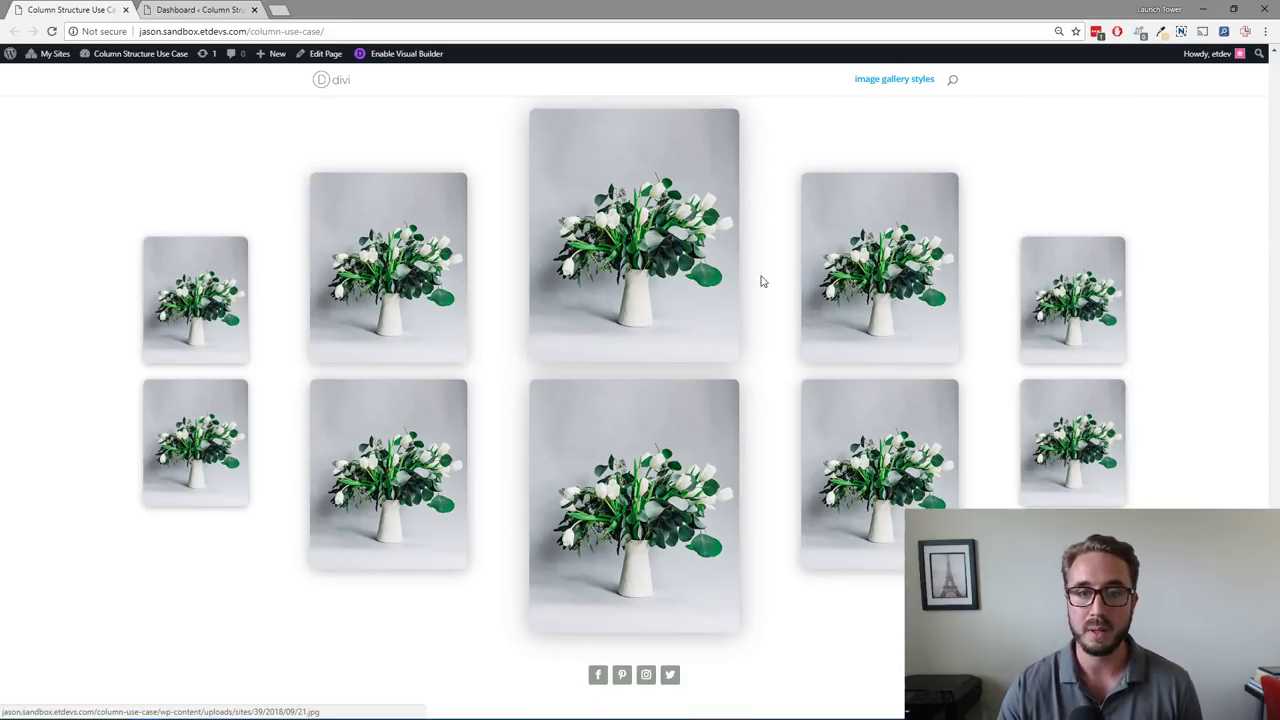
pyautogui.scroll(-3, 840, 460)
pyautogui.scroll(3, 840, 460)
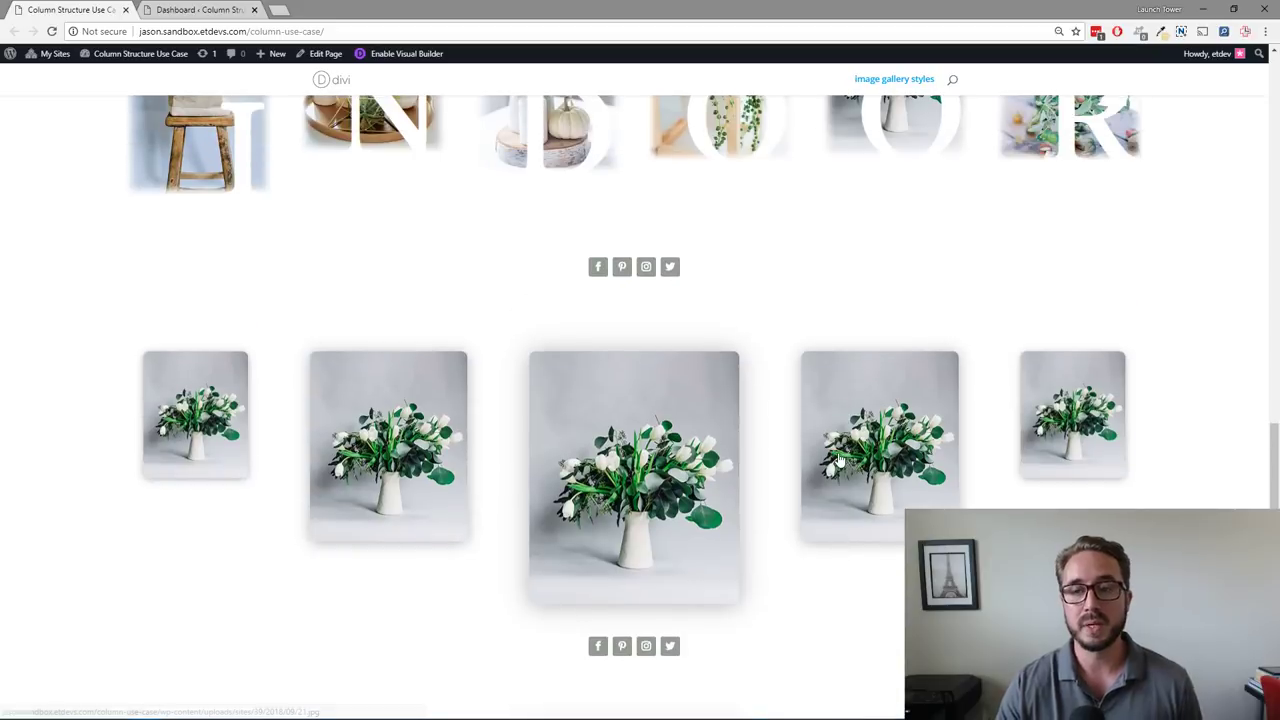
pyautogui.scroll(10, 840, 460)
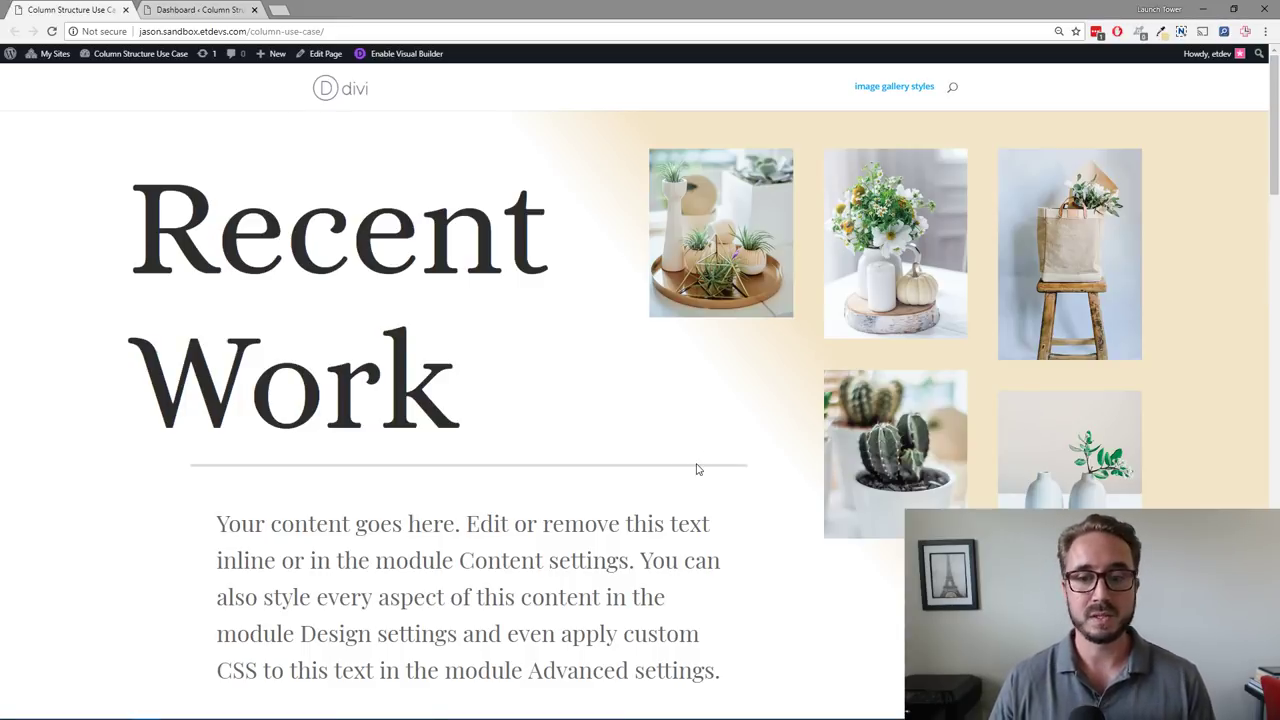
# Step: Create a new WordPress page titled "gallery" and open it in the Divi Visual Builder
pyautogui.click(205, 10)
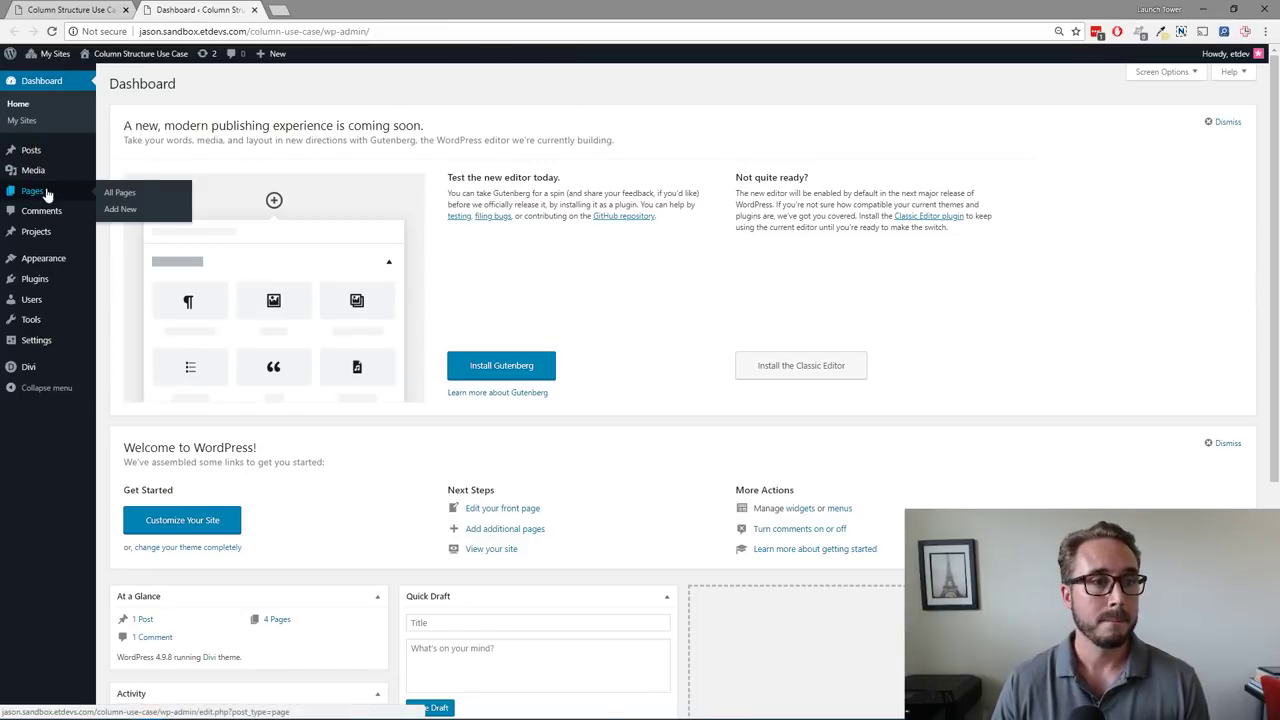
pyautogui.moveTo(35, 191)
pyautogui.click(119, 210)
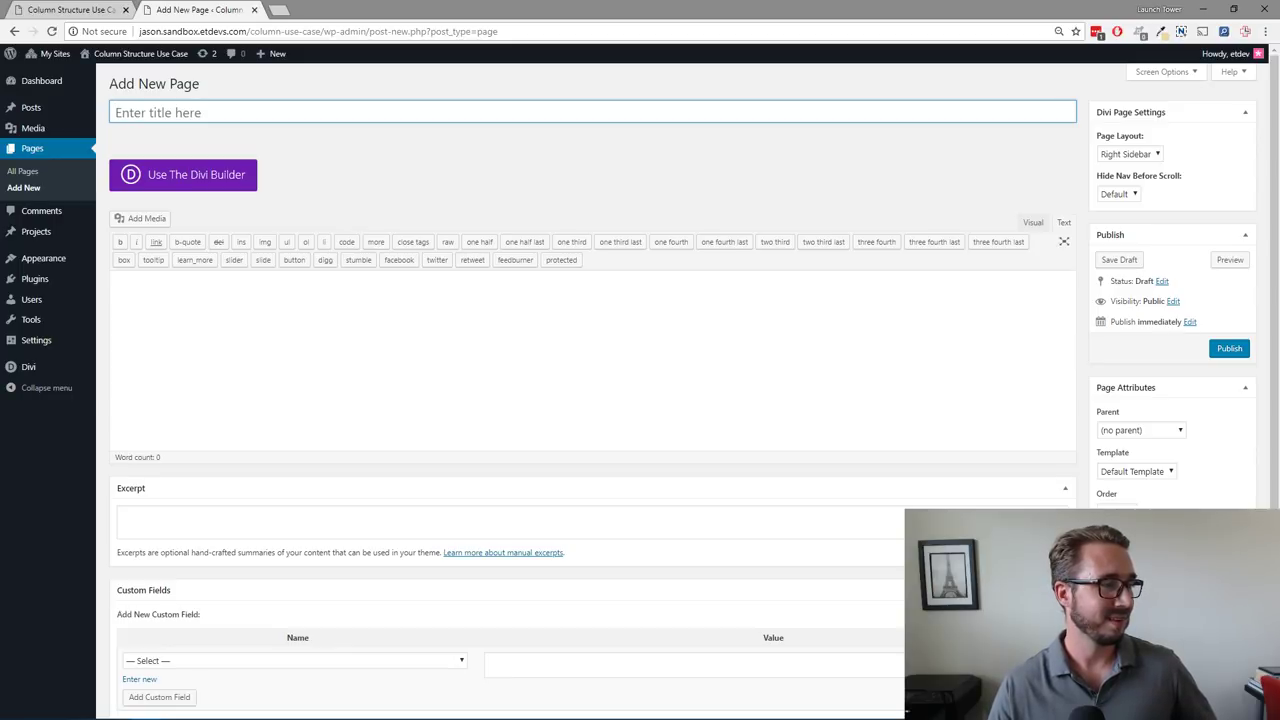
pyautogui.click(174, 117)
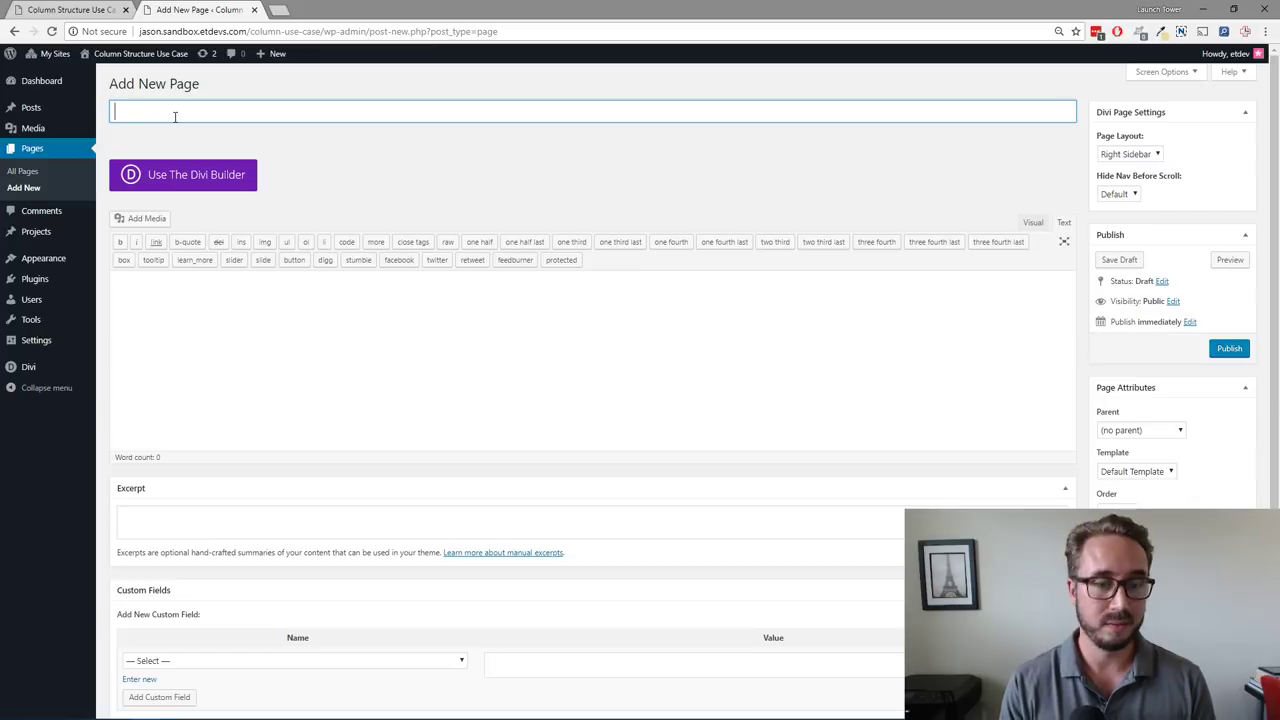
pyautogui.write('galeryu')
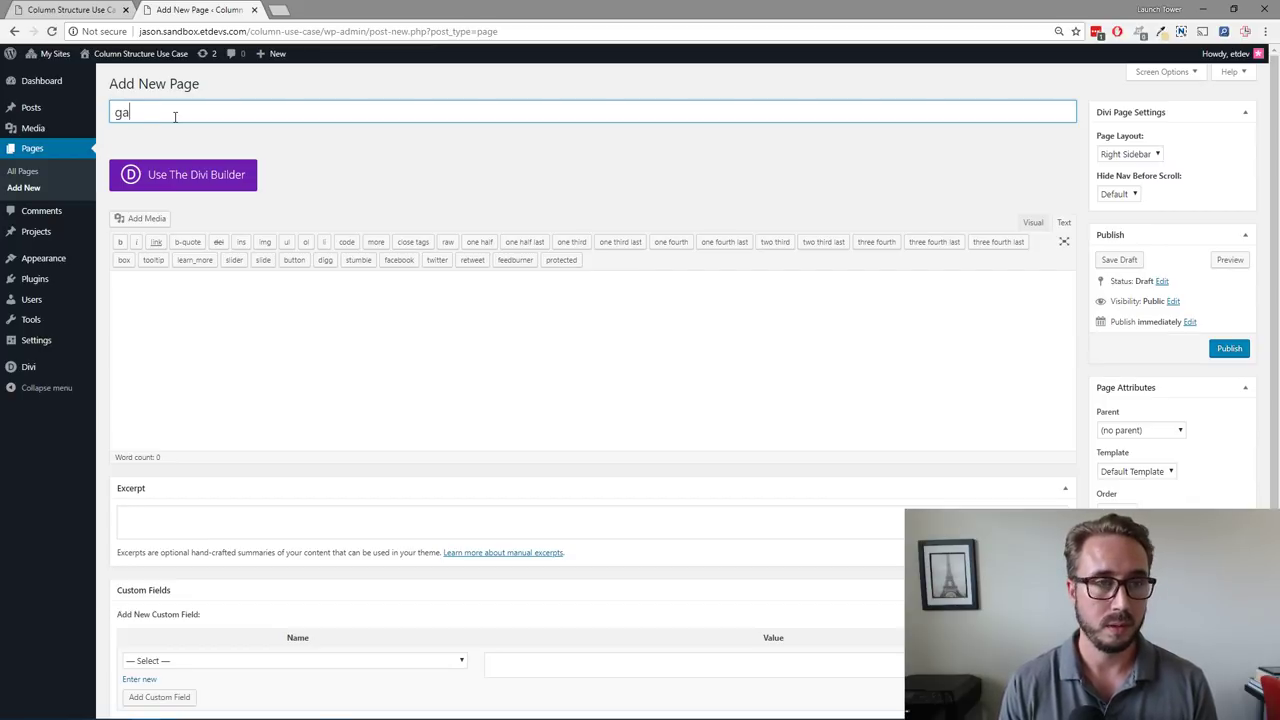
pyautogui.press('BackSpace')
pyautogui.press('BackSpace')
pyautogui.press('BackSpace')
pyautogui.press('BackSpace')
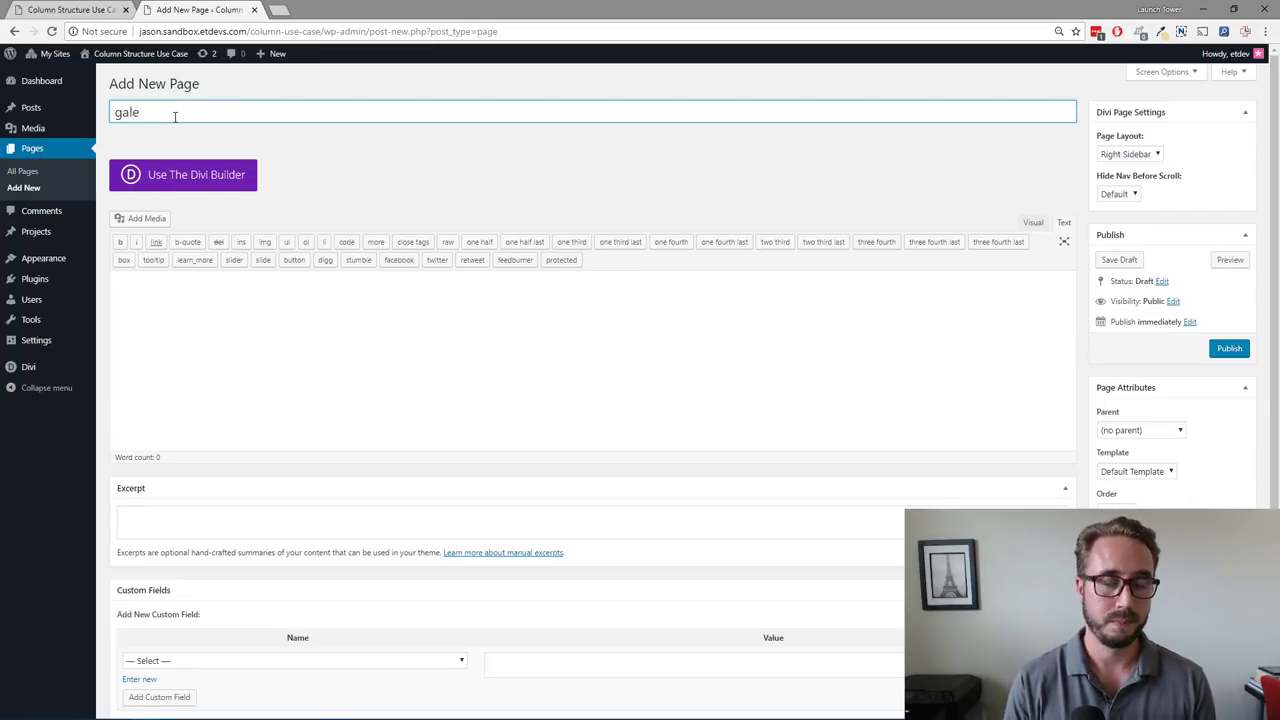
pyautogui.write('lery')
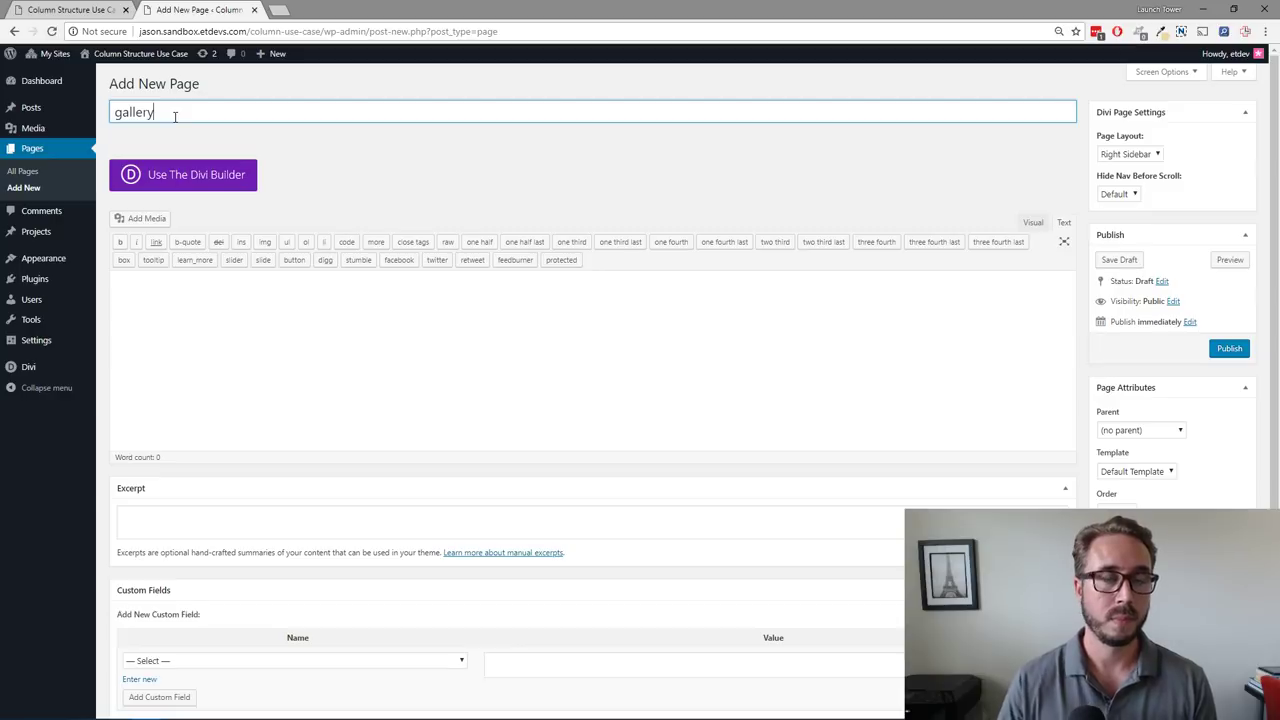
pyautogui.click(172, 178)
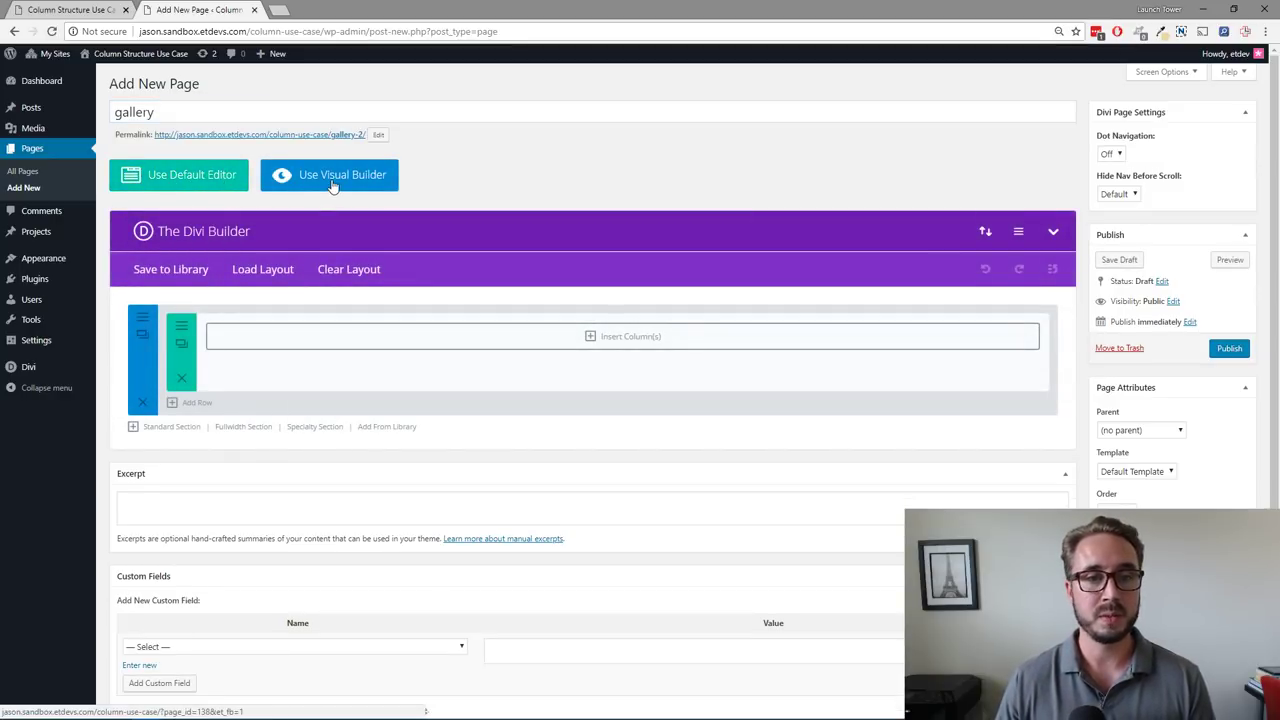
pyautogui.click(333, 187)
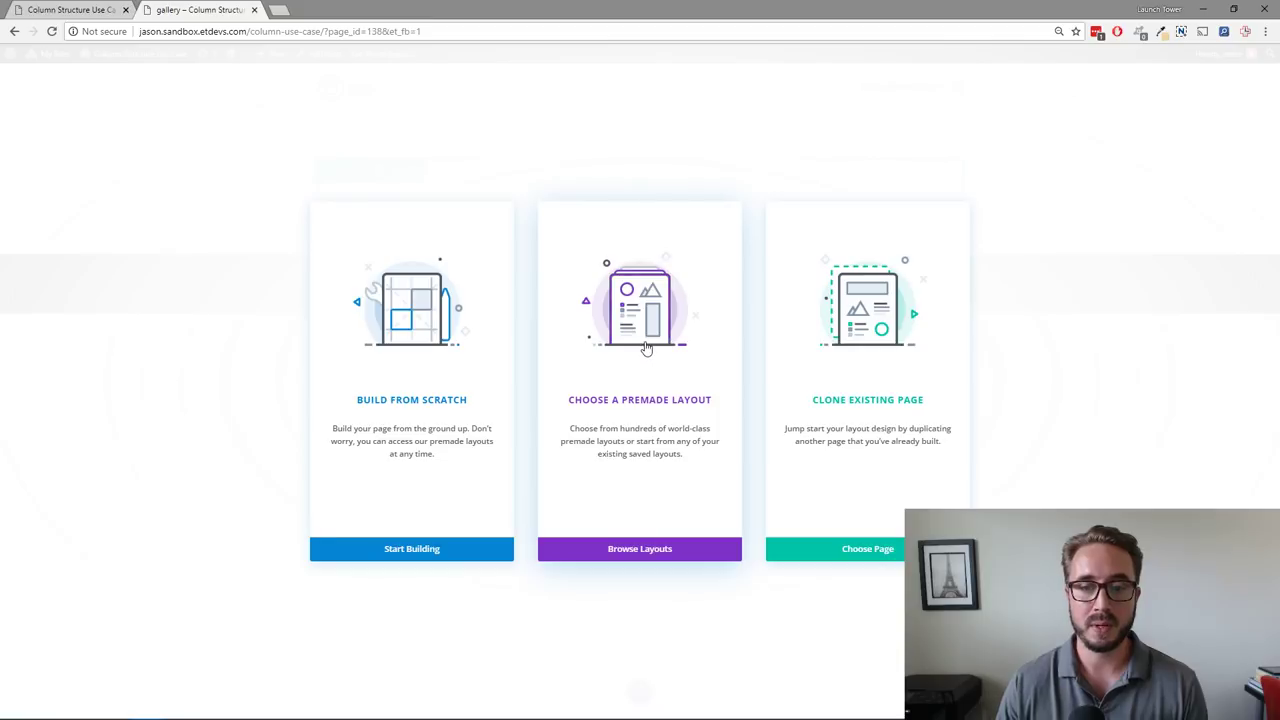
# Step: Load the premade Florist Gallery Page layout from the Florist layout pack onto the page
pyautogui.click(641, 357)
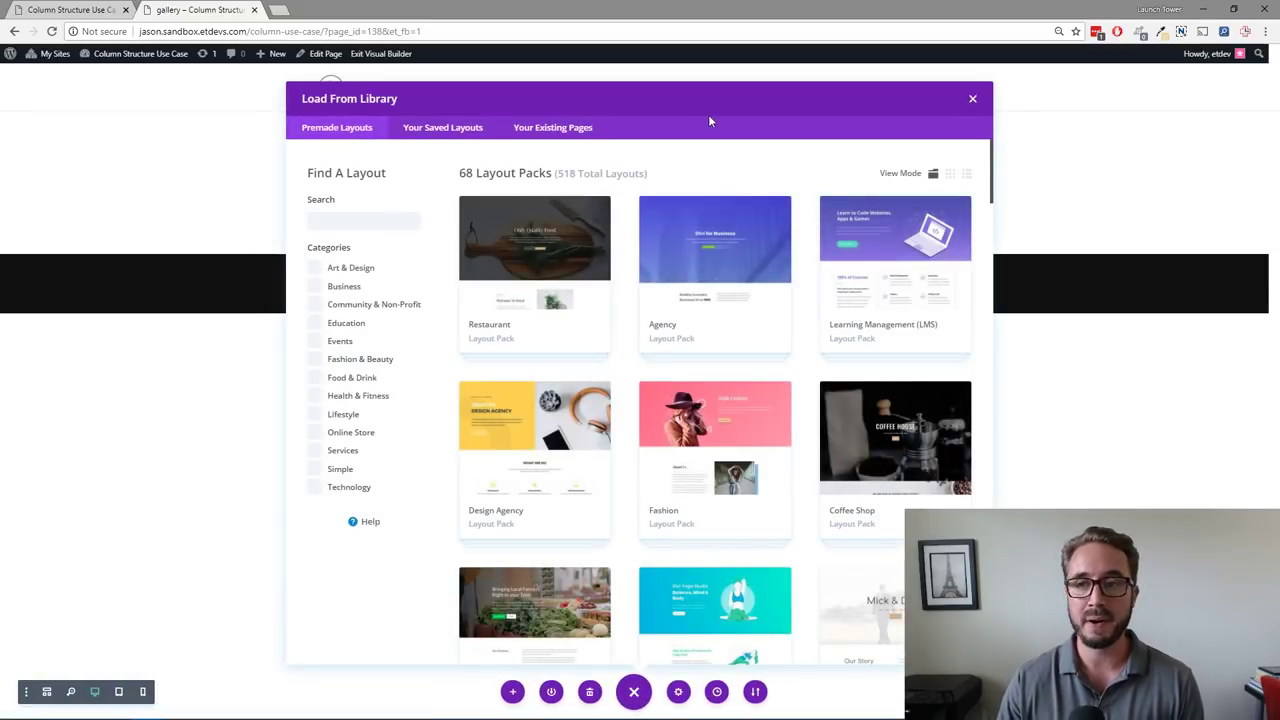
pyautogui.scroll(-4, 722, 237)
pyautogui.scroll(-3, 724, 236)
pyautogui.scroll(2, 724, 236)
pyautogui.scroll(-2, 724, 236)
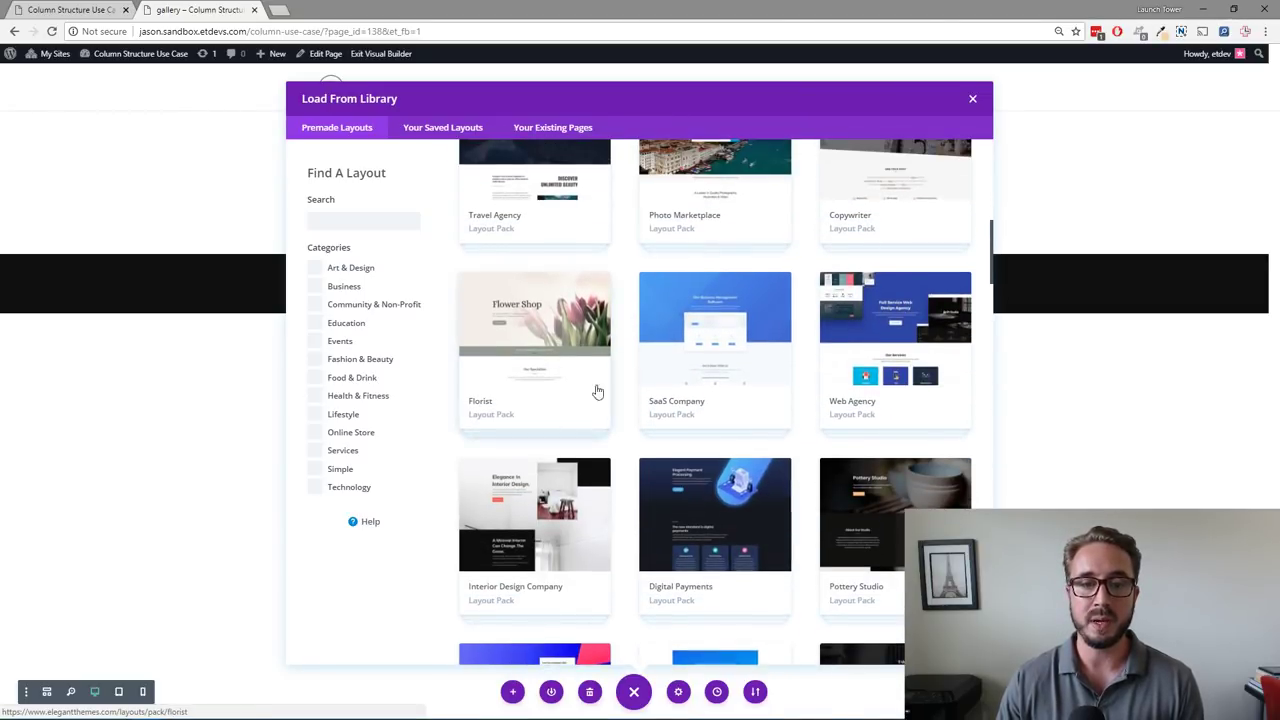
pyautogui.click(505, 370)
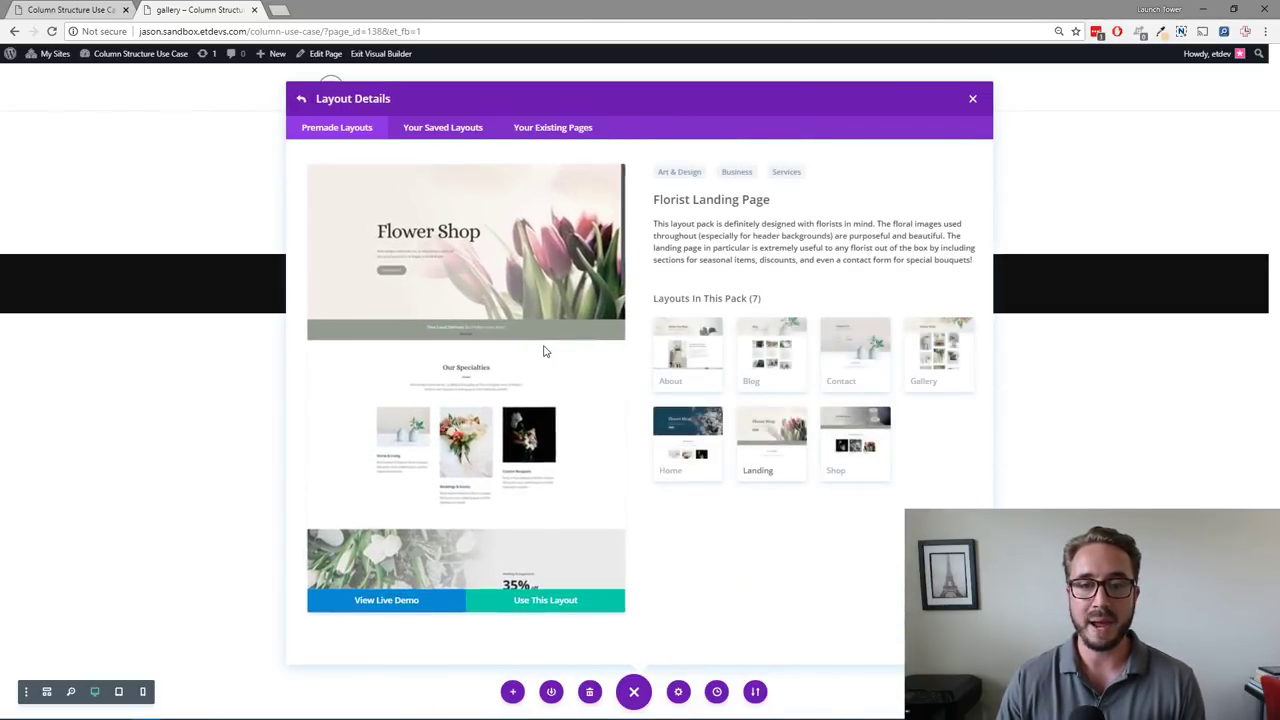
pyautogui.click(945, 355)
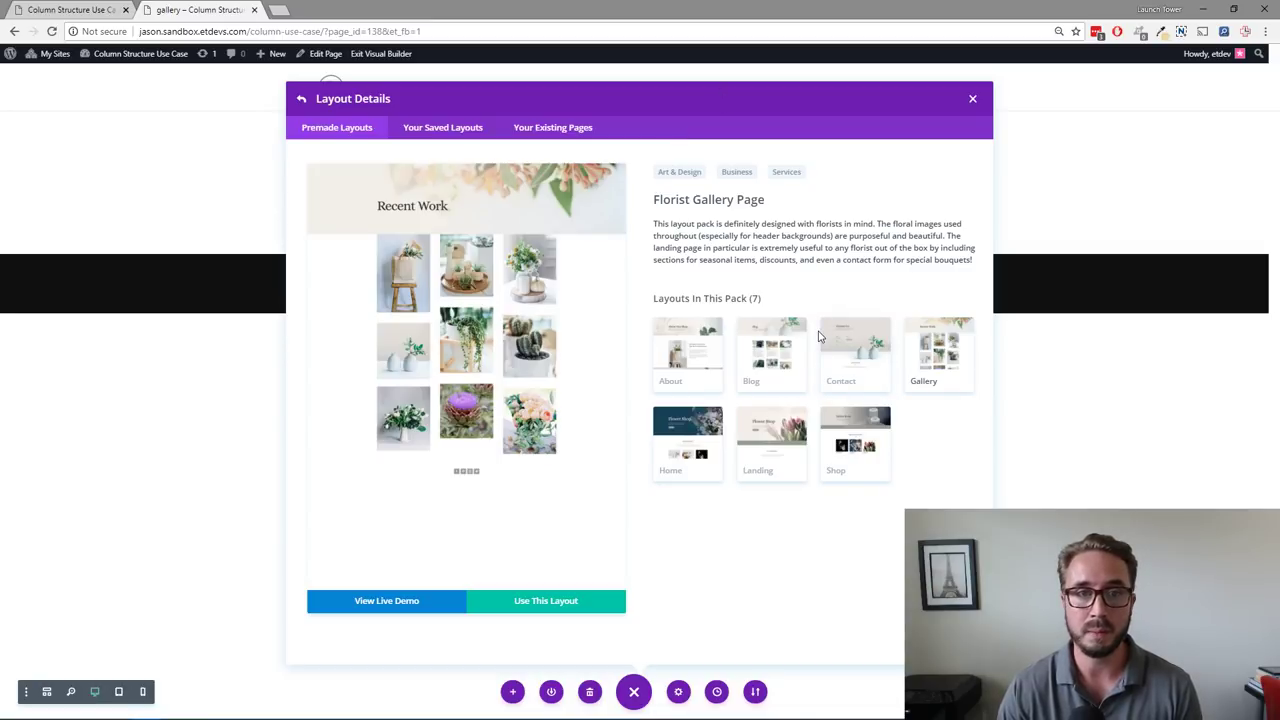
pyautogui.click(580, 606)
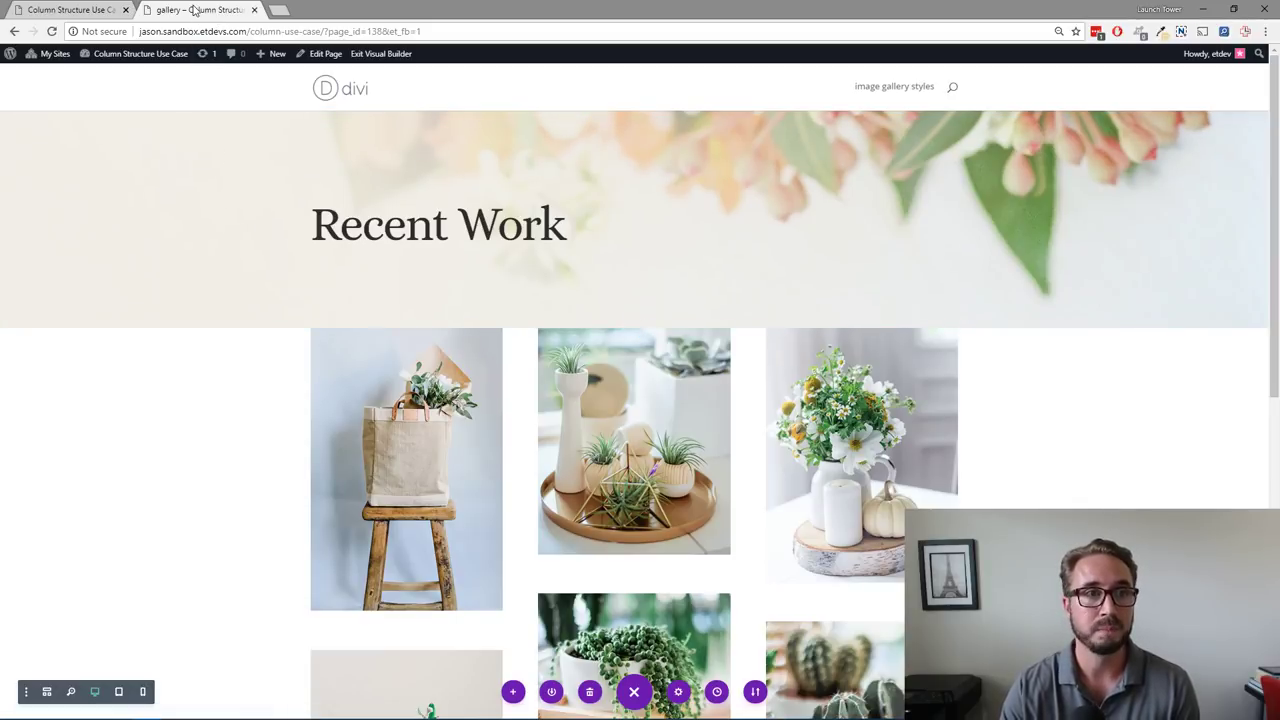
# Step: Duplicate the image gallery section directly below the Recent Work header section
pyautogui.moveTo(239, 374)
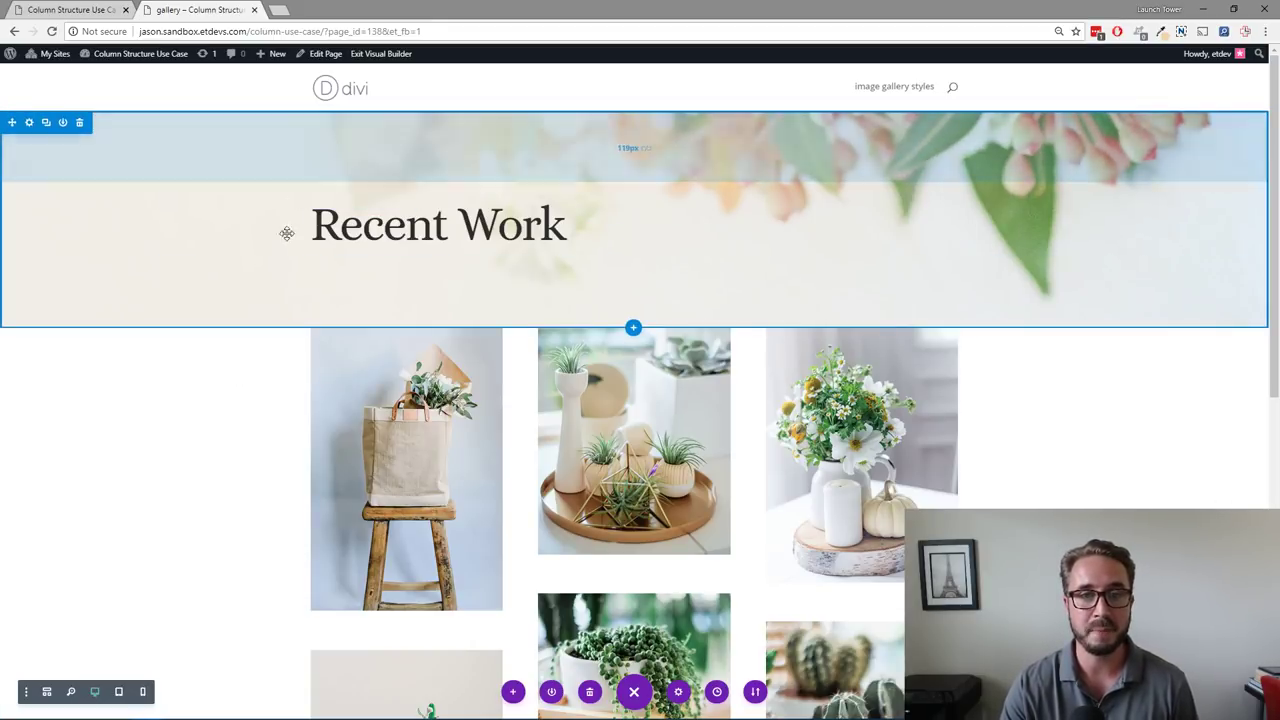
pyautogui.scroll(-3, 214, 223)
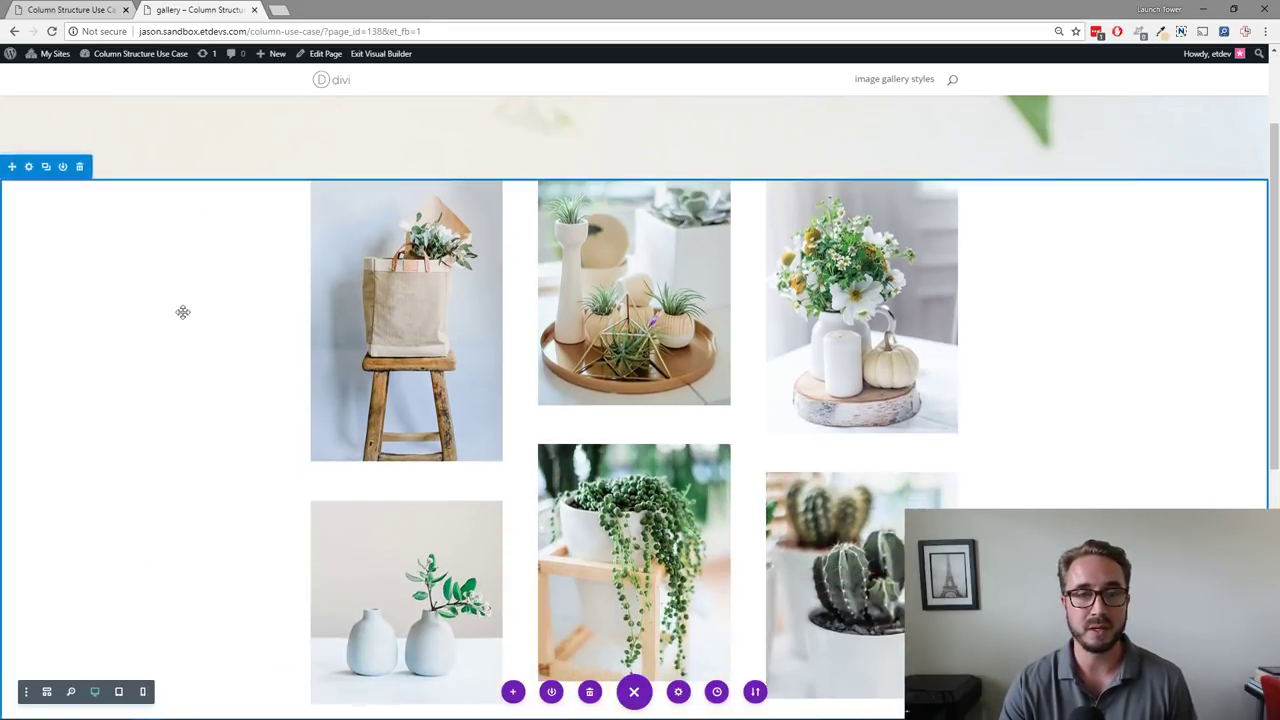
pyautogui.scroll(2, 300, 249)
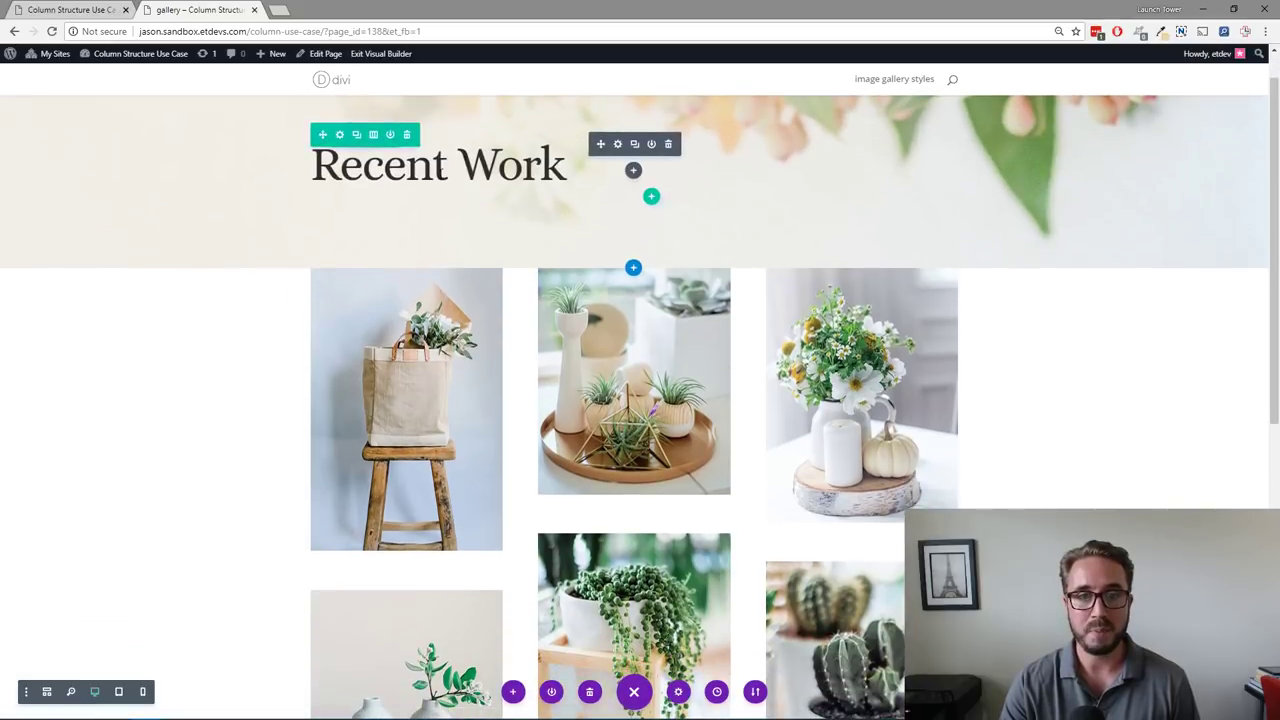
pyautogui.scroll(-2, 440, 204)
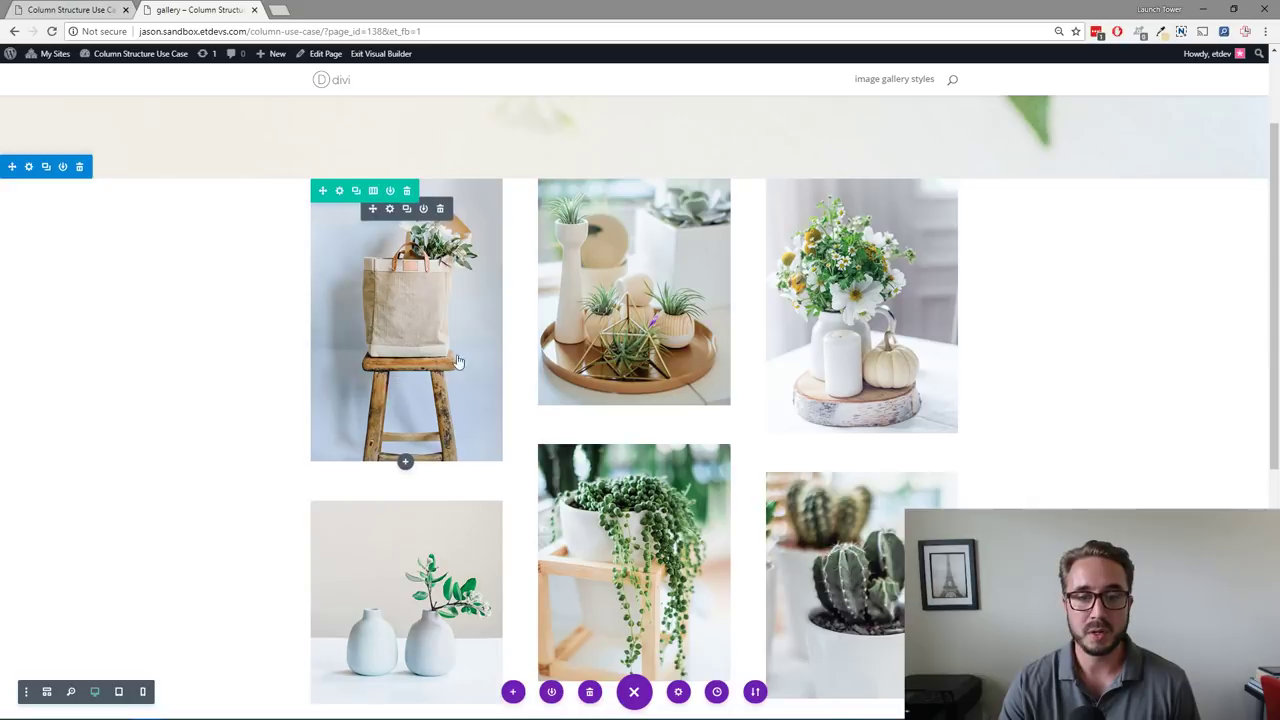
pyautogui.click(46, 170)
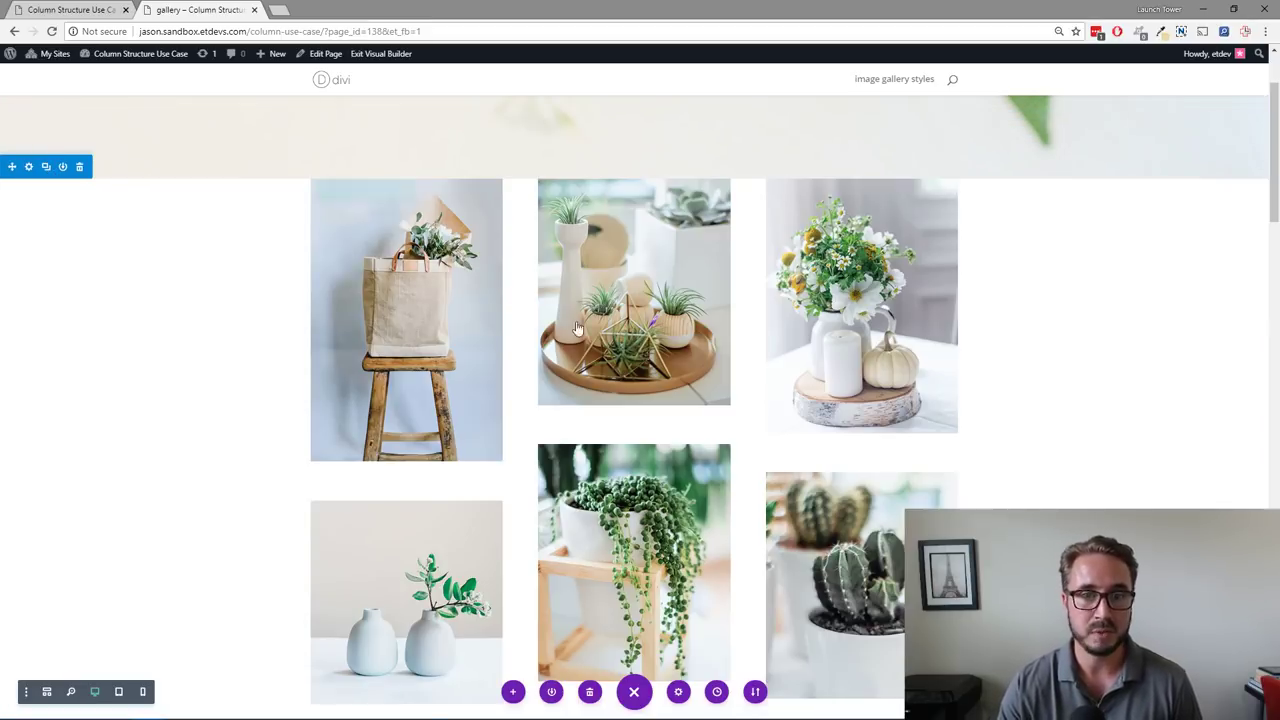
pyautogui.scroll(-5, 127, 258)
pyautogui.scroll(-20, 128, 259)
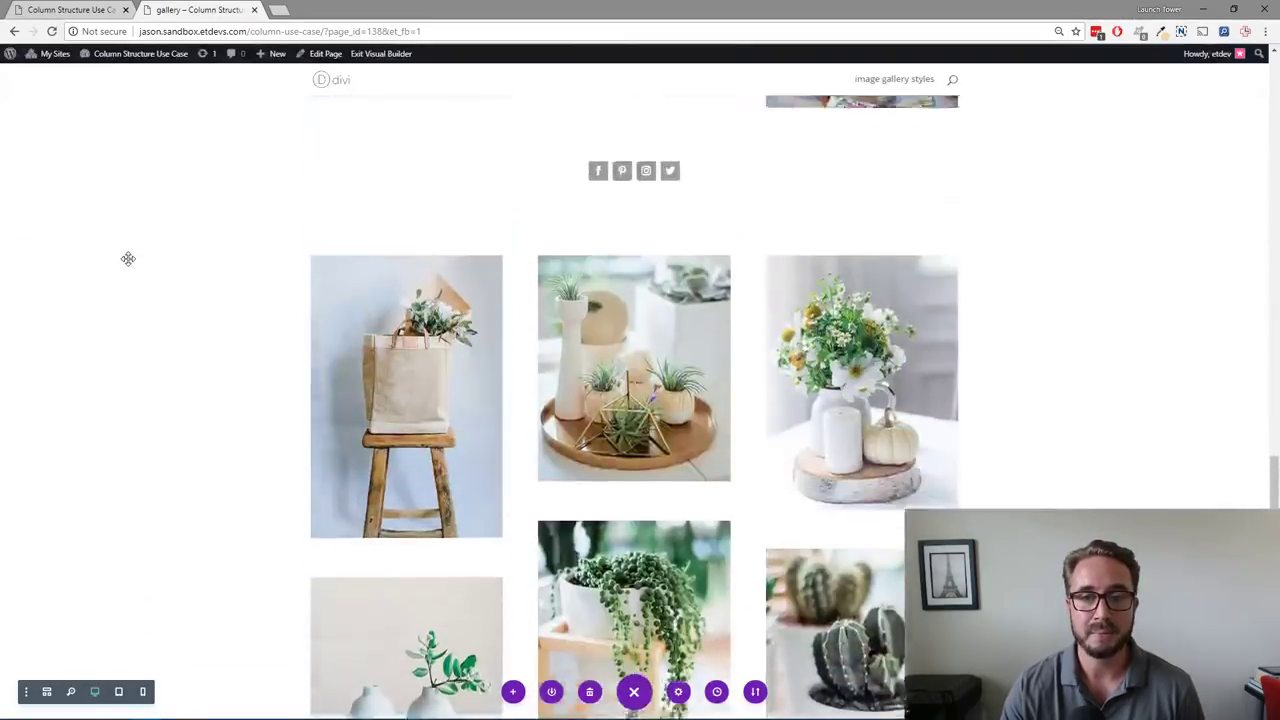
pyautogui.scroll(-20, 128, 259)
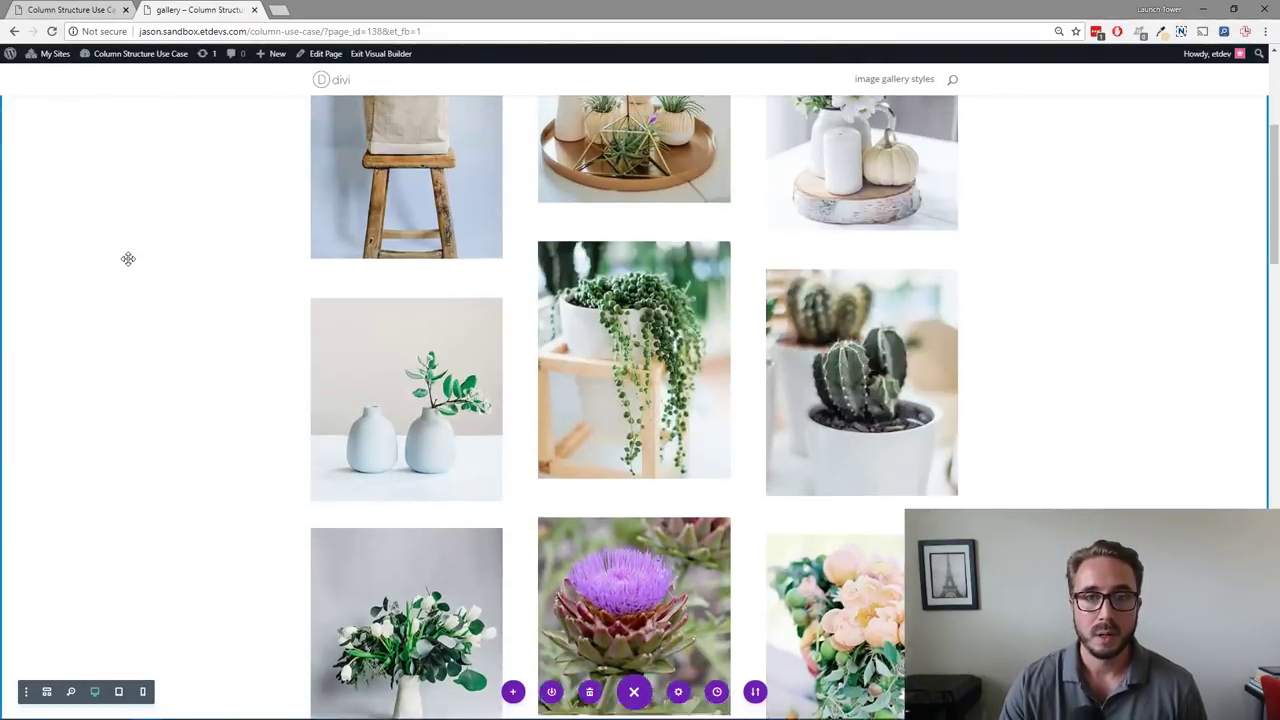
pyautogui.scroll(-12, 128, 259)
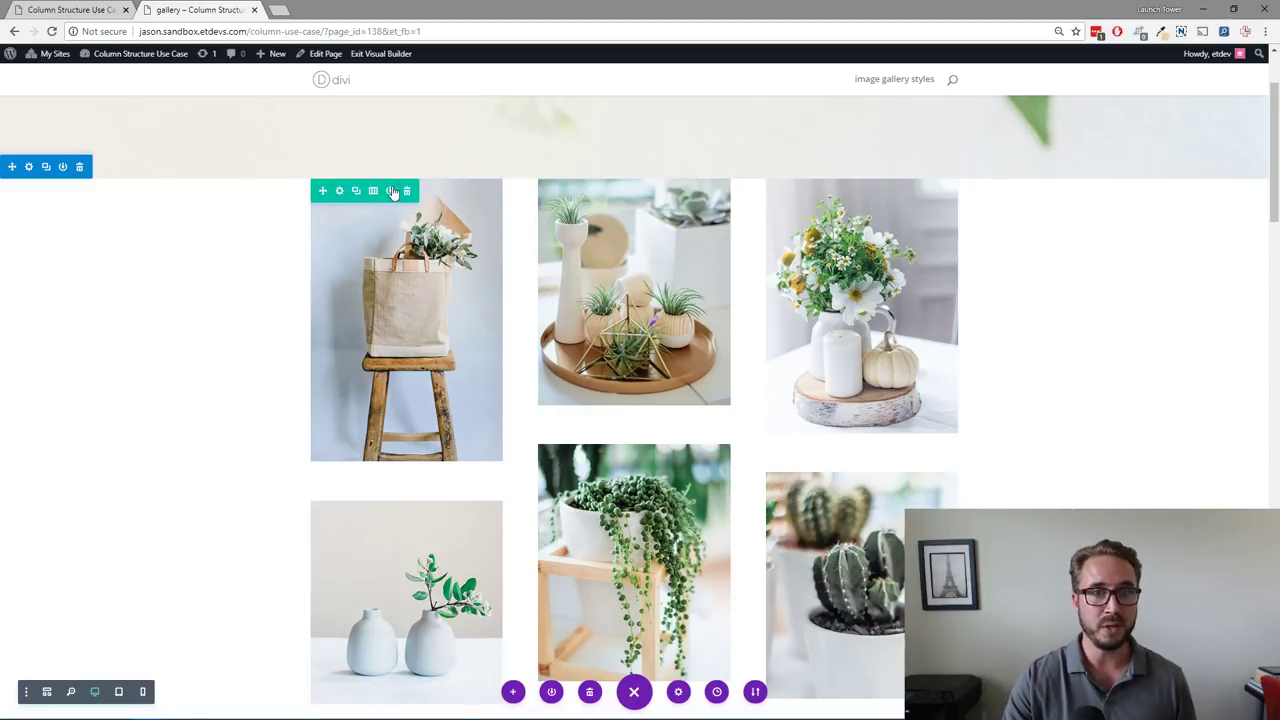
# Step: Change the first gallery row's column structure to one half-width column followed by three equal narrow columns
pyautogui.click(378, 191)
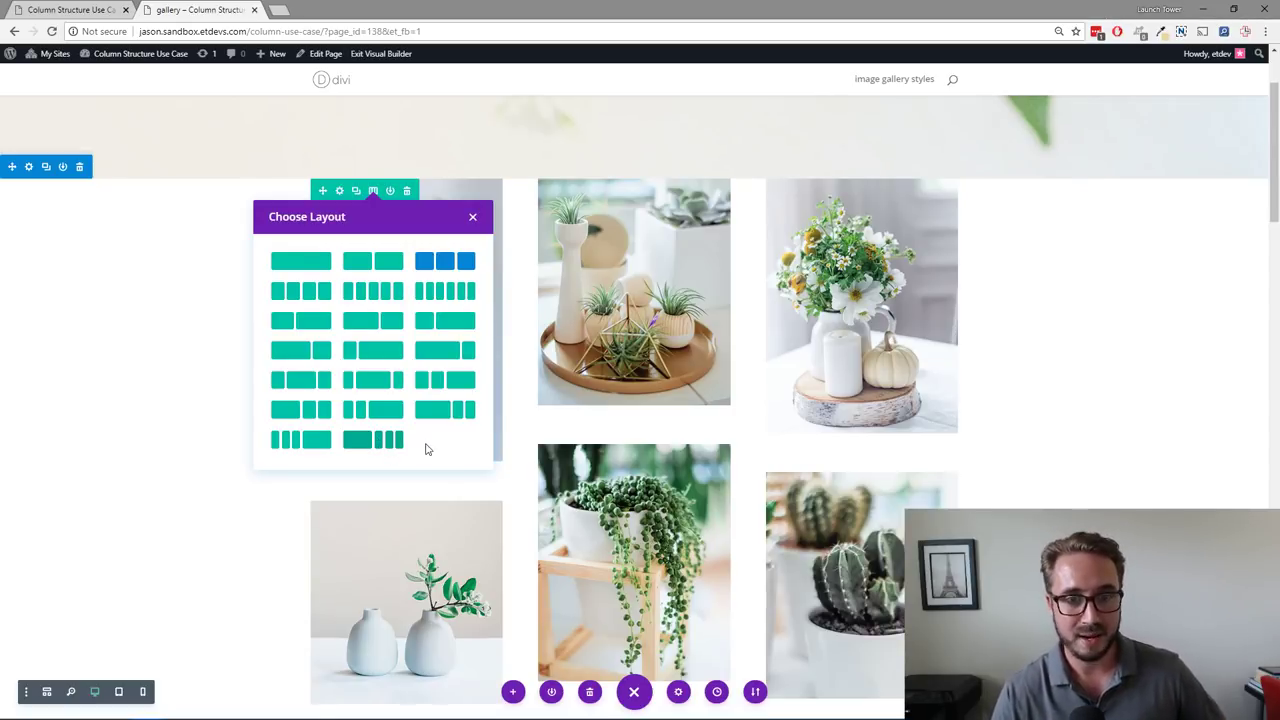
pyautogui.click(379, 440)
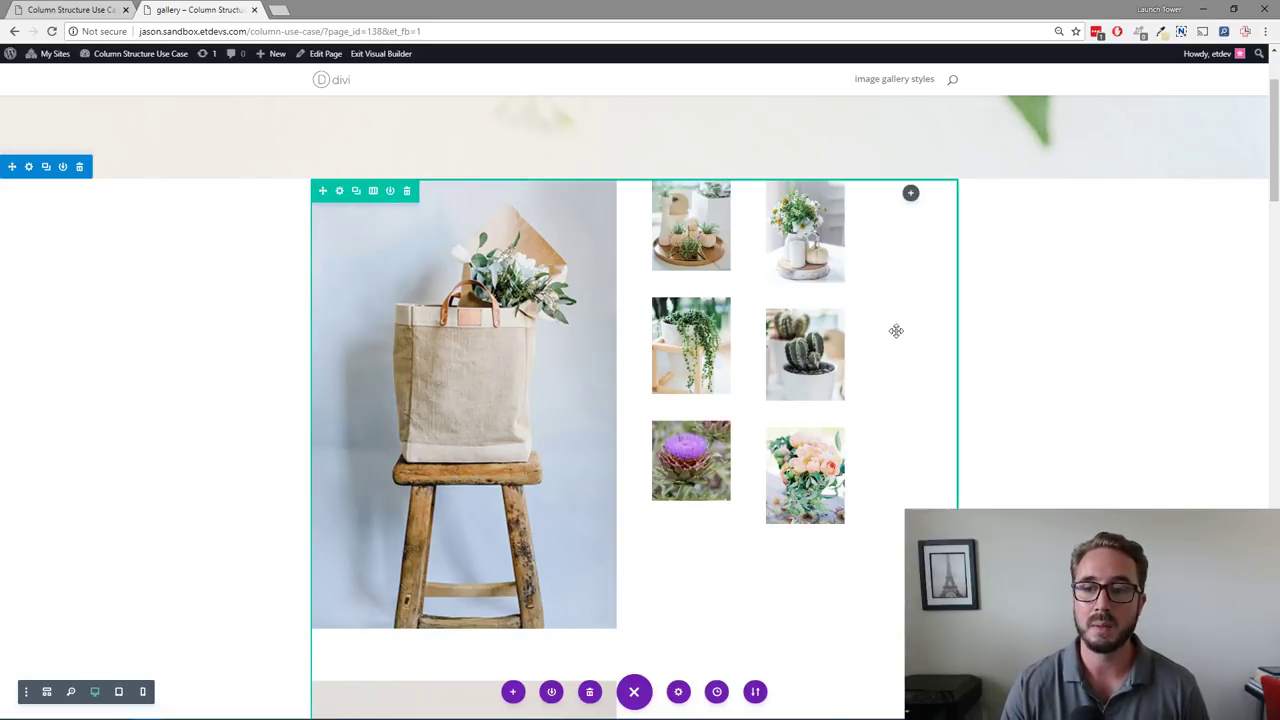
pyautogui.scroll(-3, 903, 343)
pyautogui.scroll(3, 903, 343)
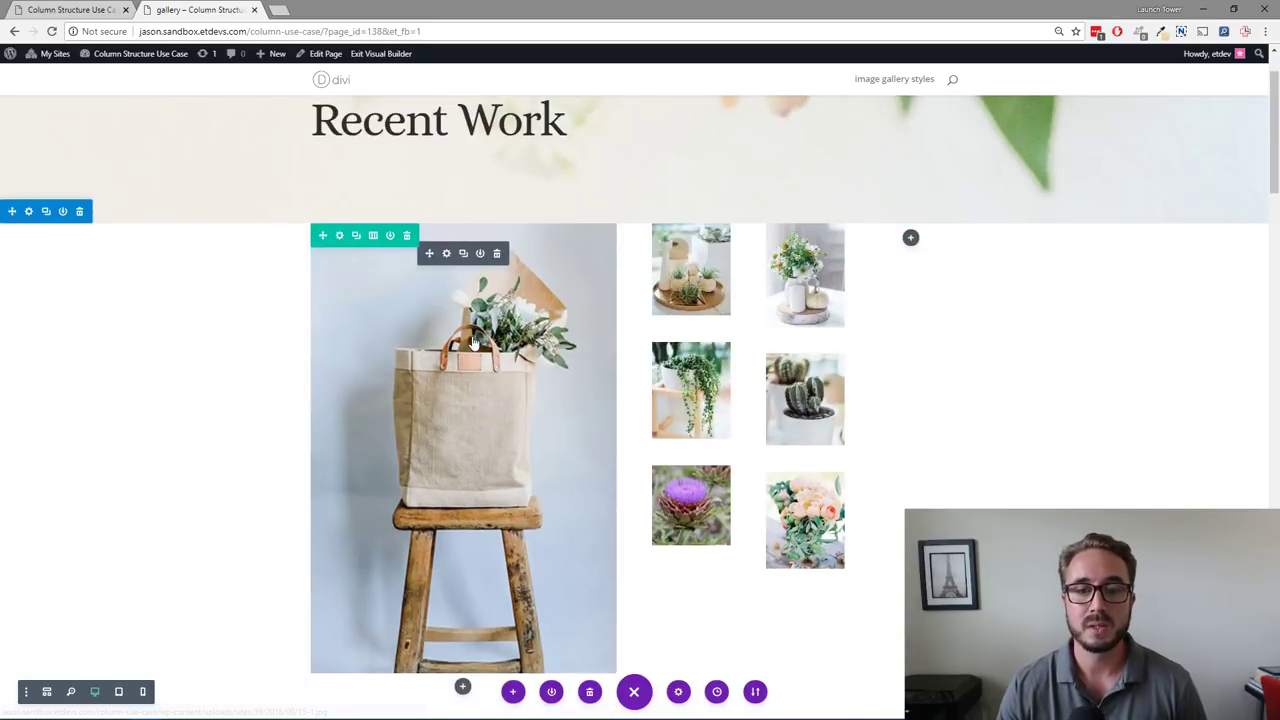
# Step: Move all three images from the row's wide first column into the empty last column
pyautogui.moveTo(428, 254); pyautogui.dragTo(929, 234)
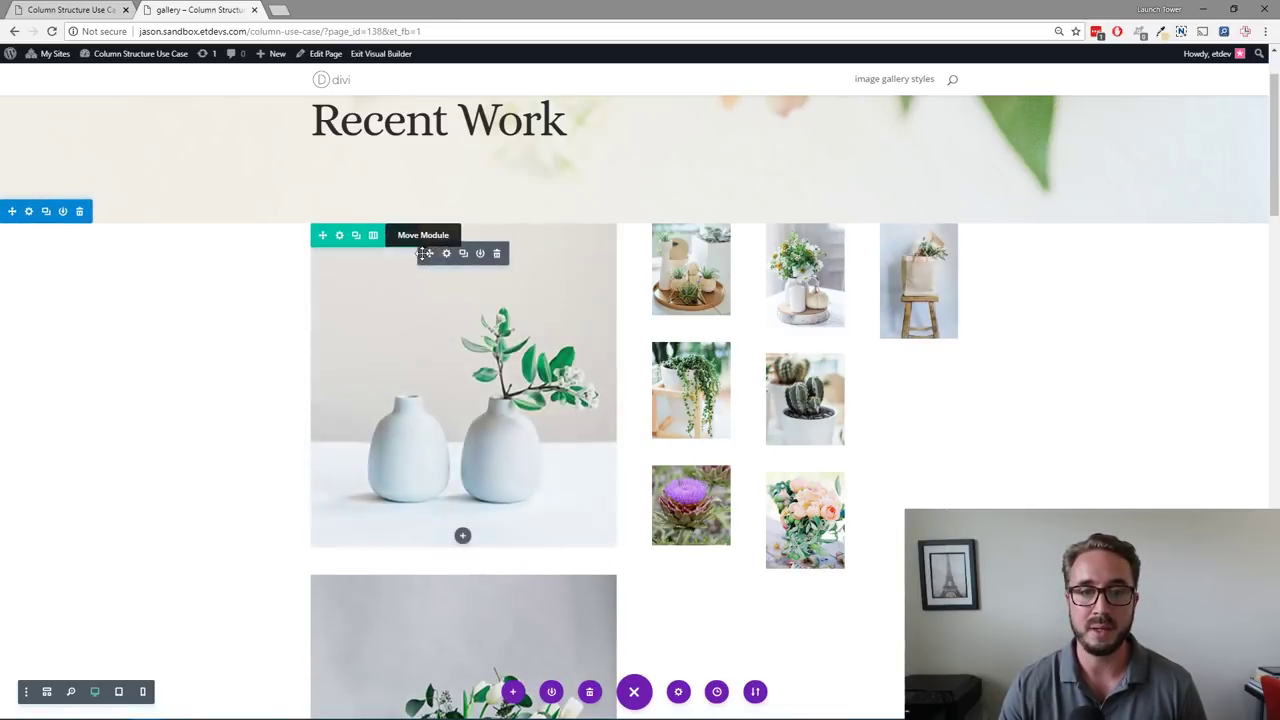
pyautogui.moveTo(429, 253); pyautogui.dragTo(905, 370)
pyautogui.moveTo(429, 253); pyautogui.dragTo(938, 253)
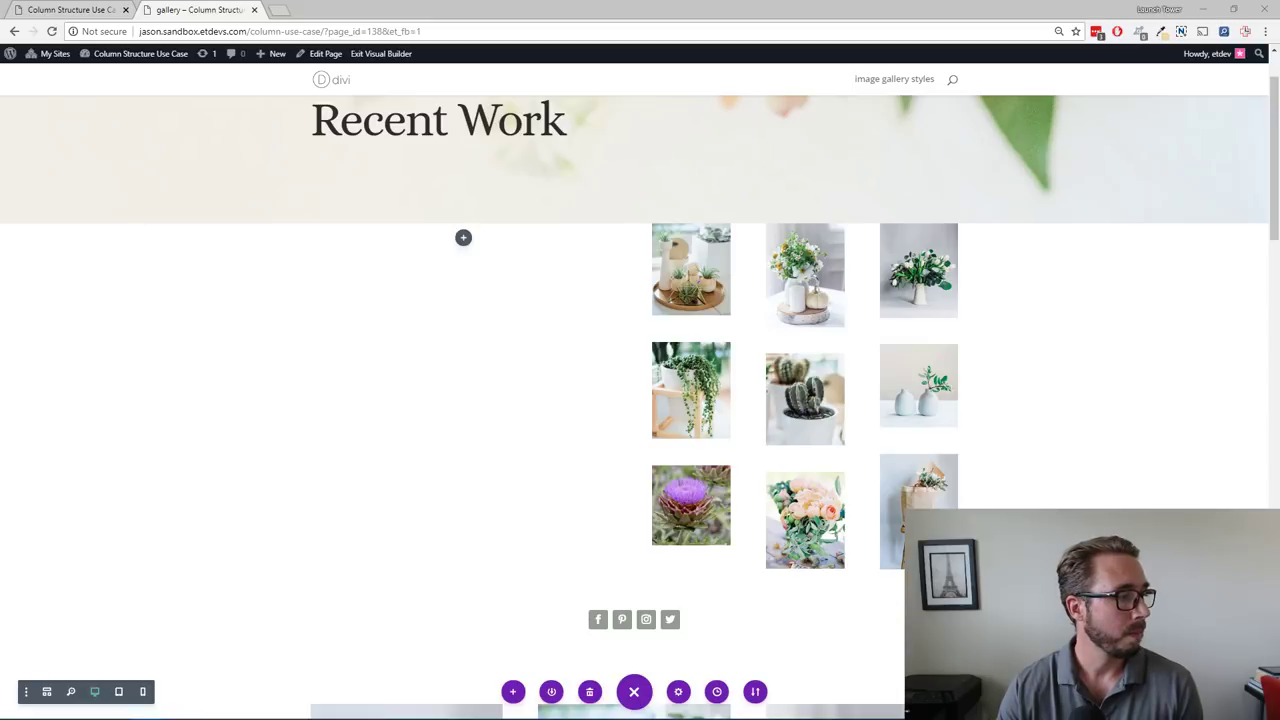
# Step: Copy the Recent Work text module from the header and paste it into the empty half-width column
pyautogui.scroll(1, 666, 266)
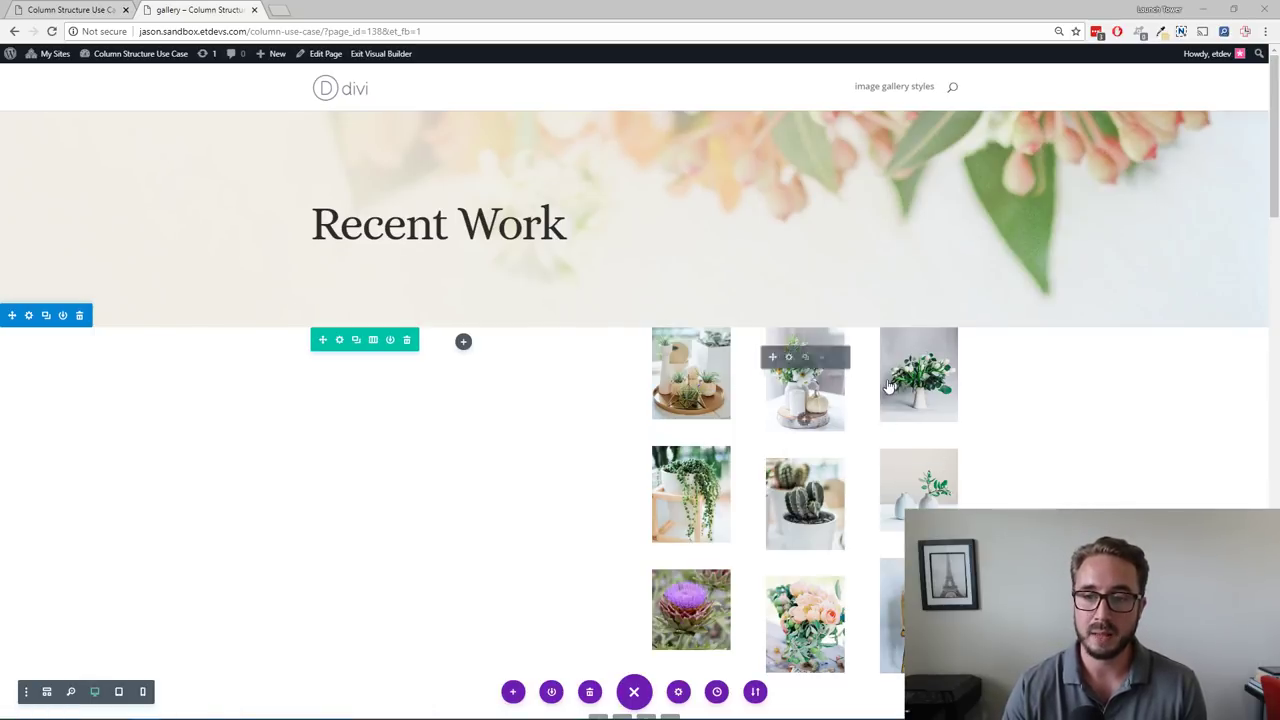
pyautogui.scroll(-1, 845, 385)
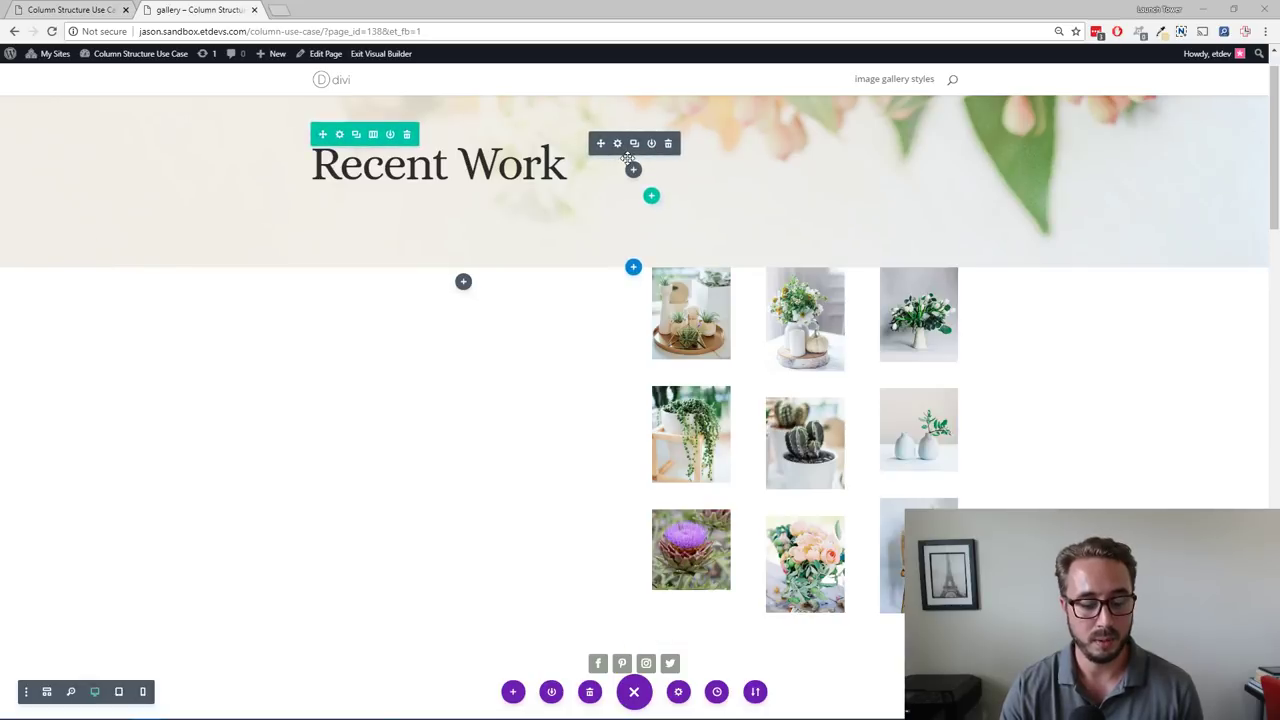
pyautogui.rightClick(628, 155)
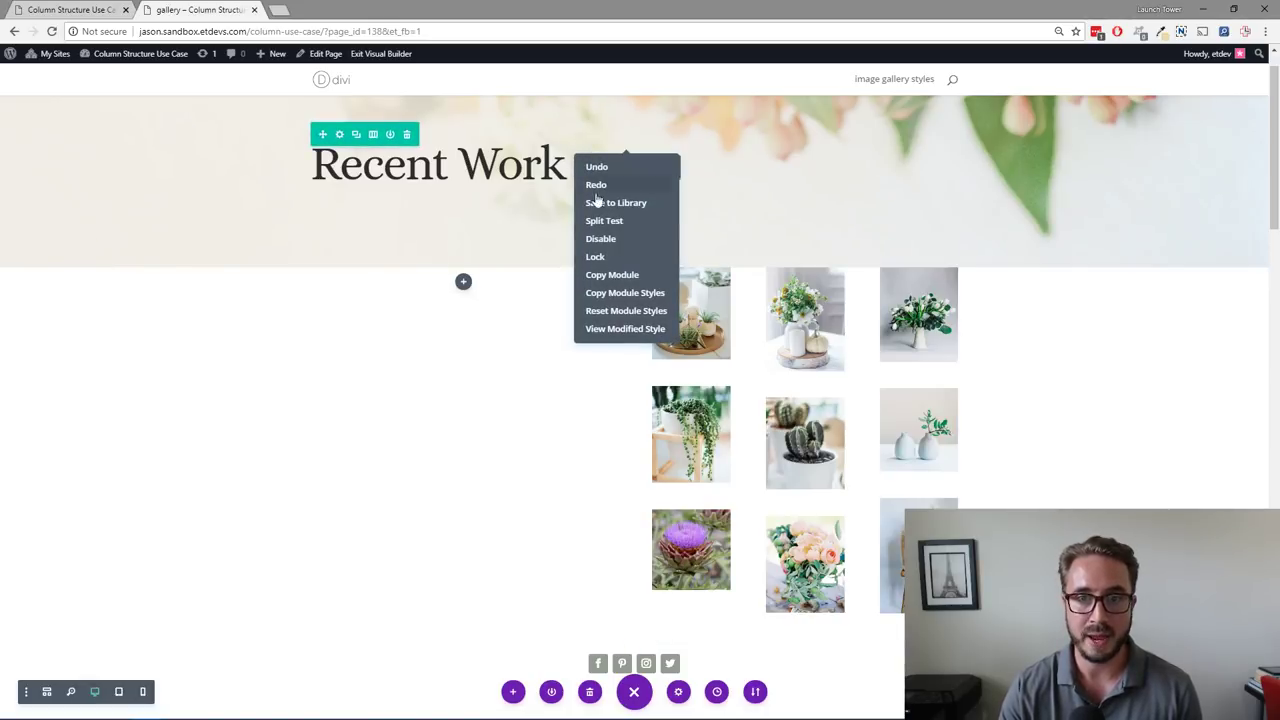
pyautogui.click(622, 276)
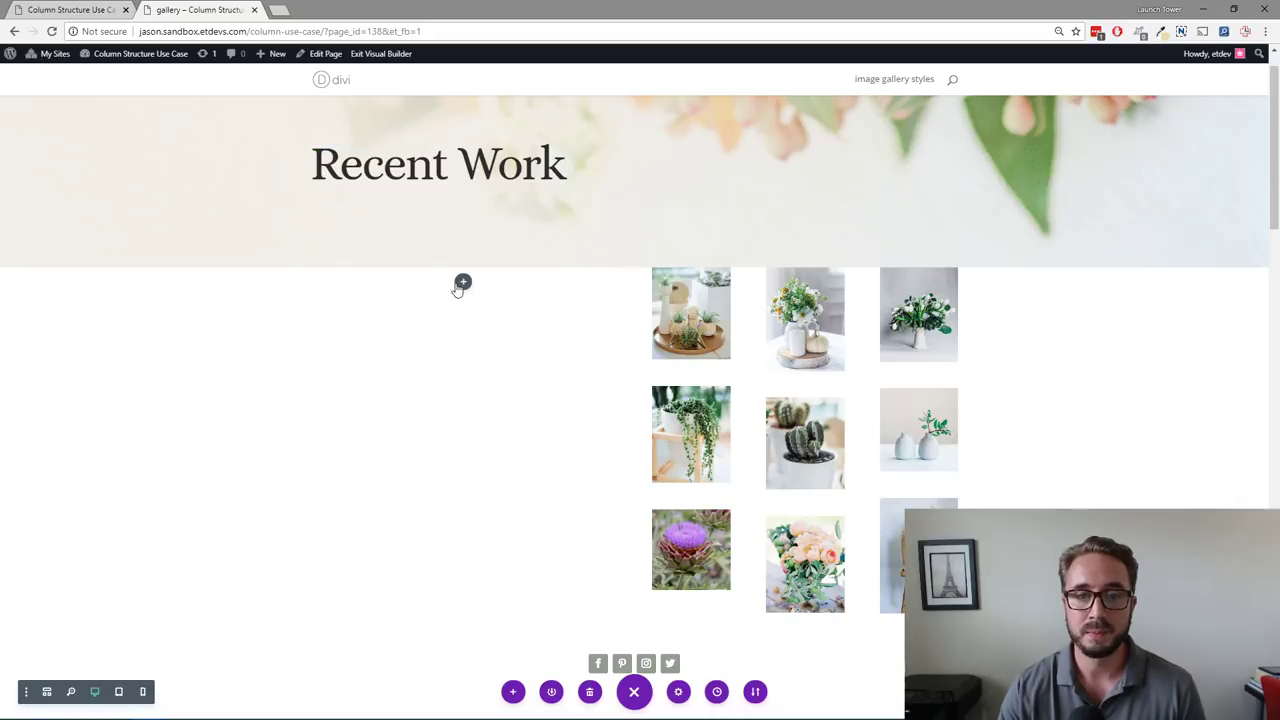
pyautogui.rightClick(464, 284)
pyautogui.click(457, 254)
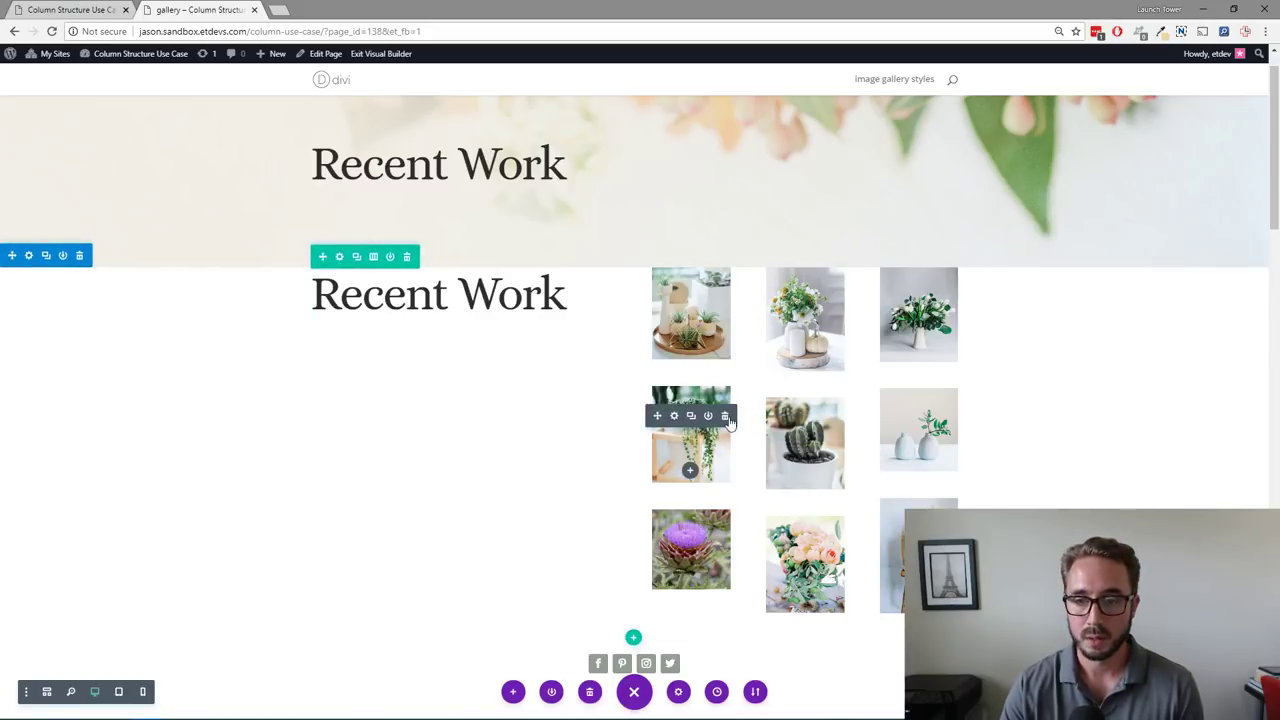
# Step: Delete the trailing plant and purple flower images from the first narrow column, keeping only its top image
pyautogui.click(725, 418)
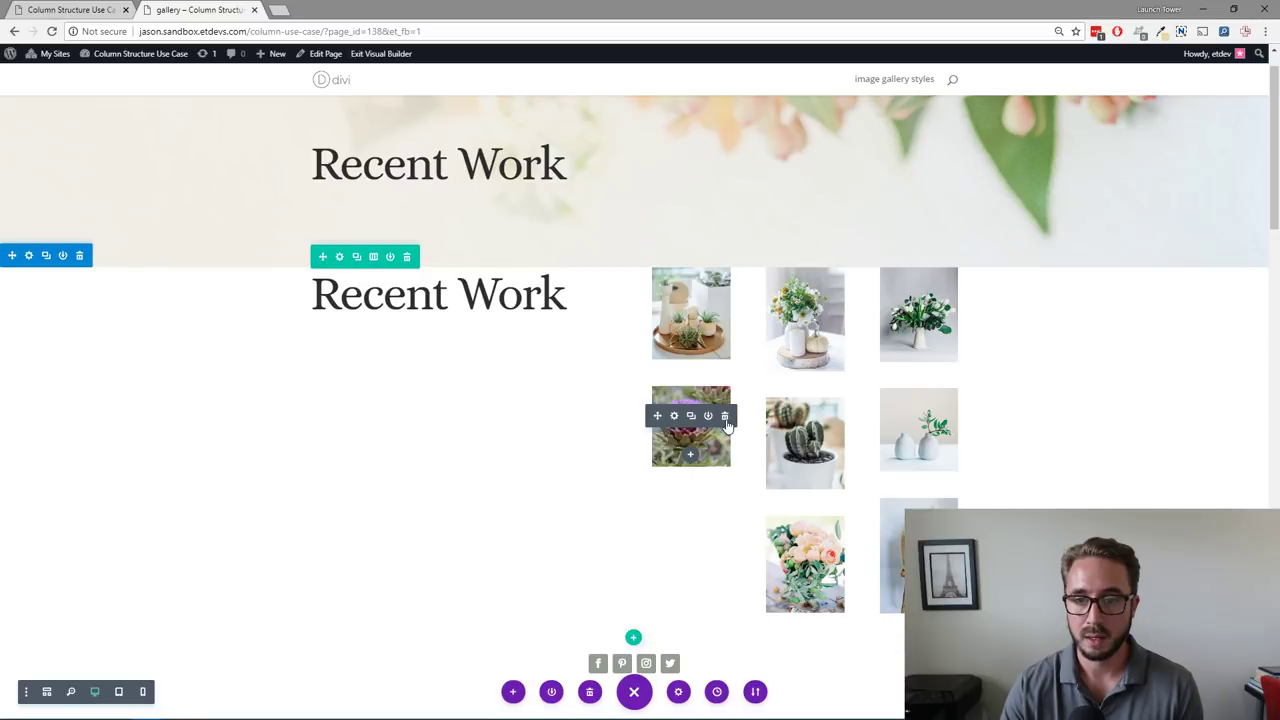
pyautogui.click(725, 417)
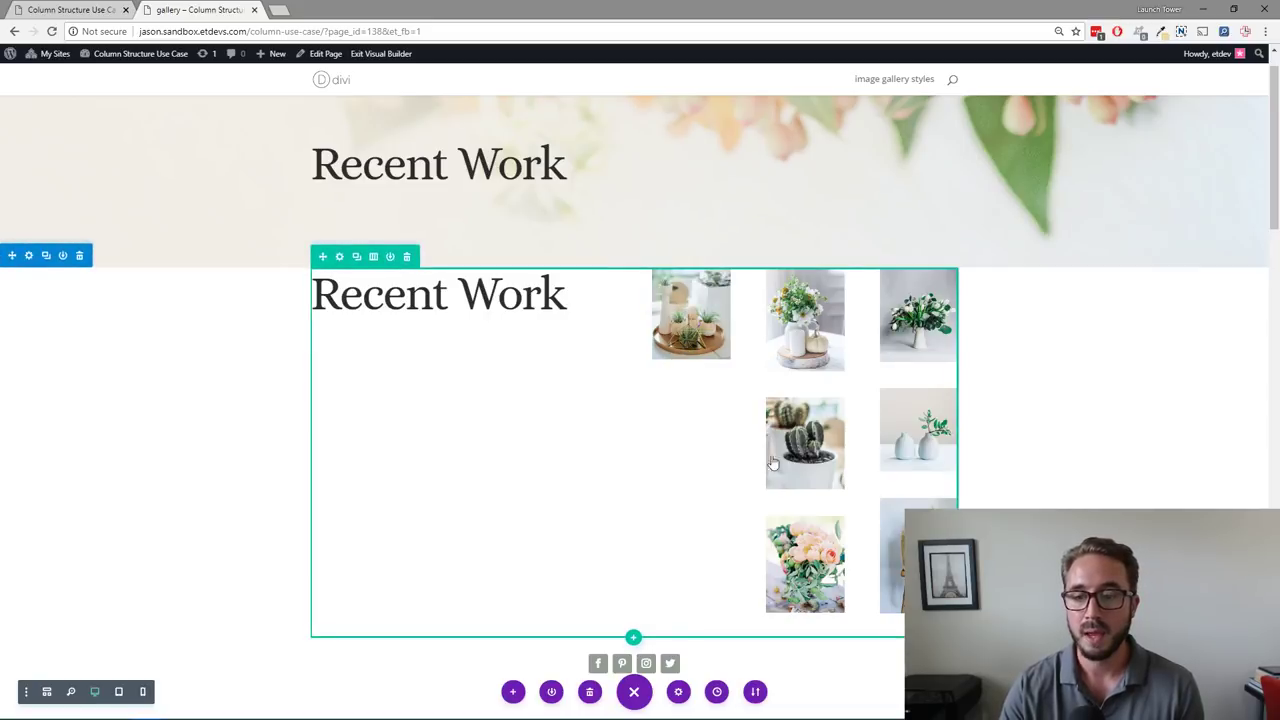
# Step: Delete the bottom peach flower bouquet image from the middle narrow column, leaving its vase and cactus images
pyautogui.moveTo(833, 562)
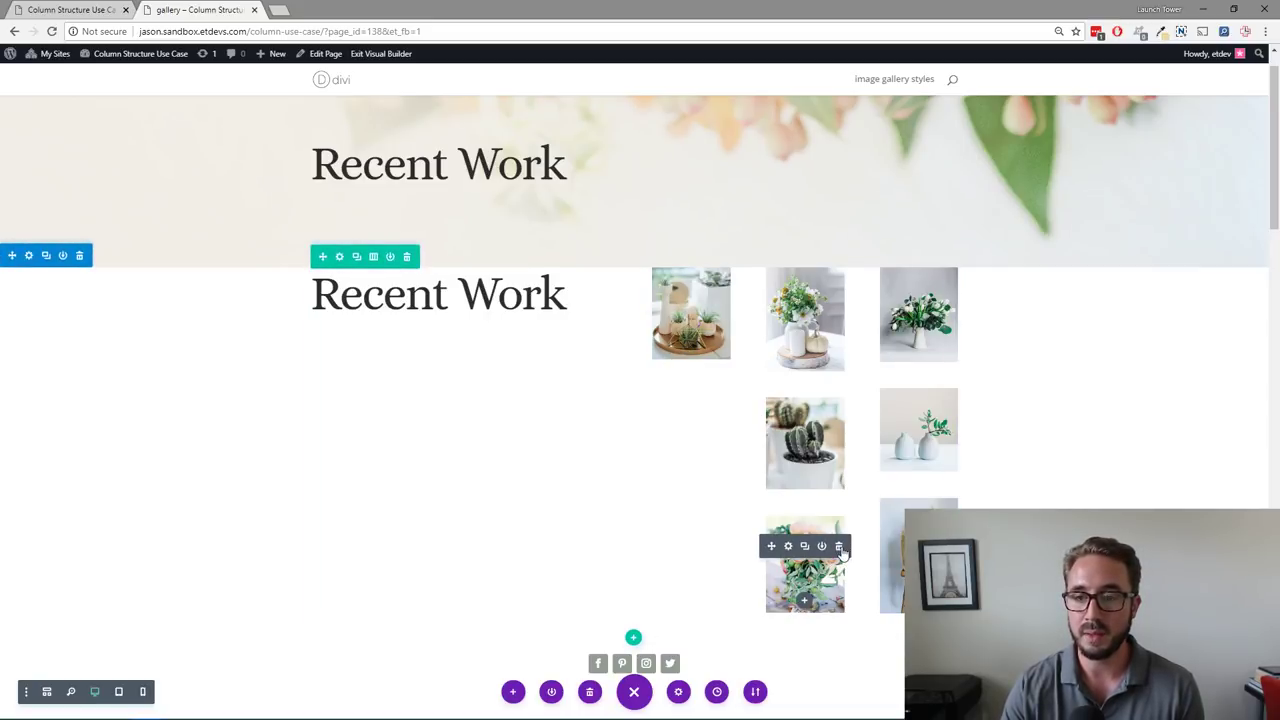
pyautogui.click(839, 547)
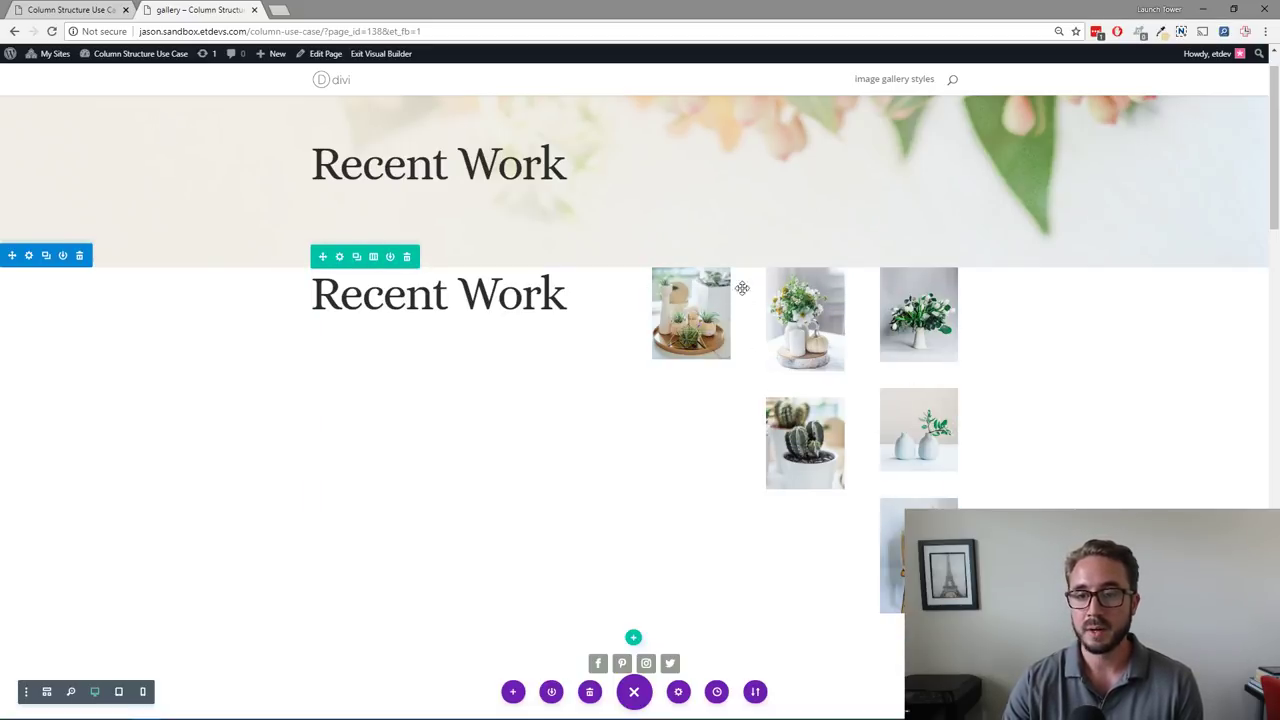
pyautogui.moveTo(912, 426)
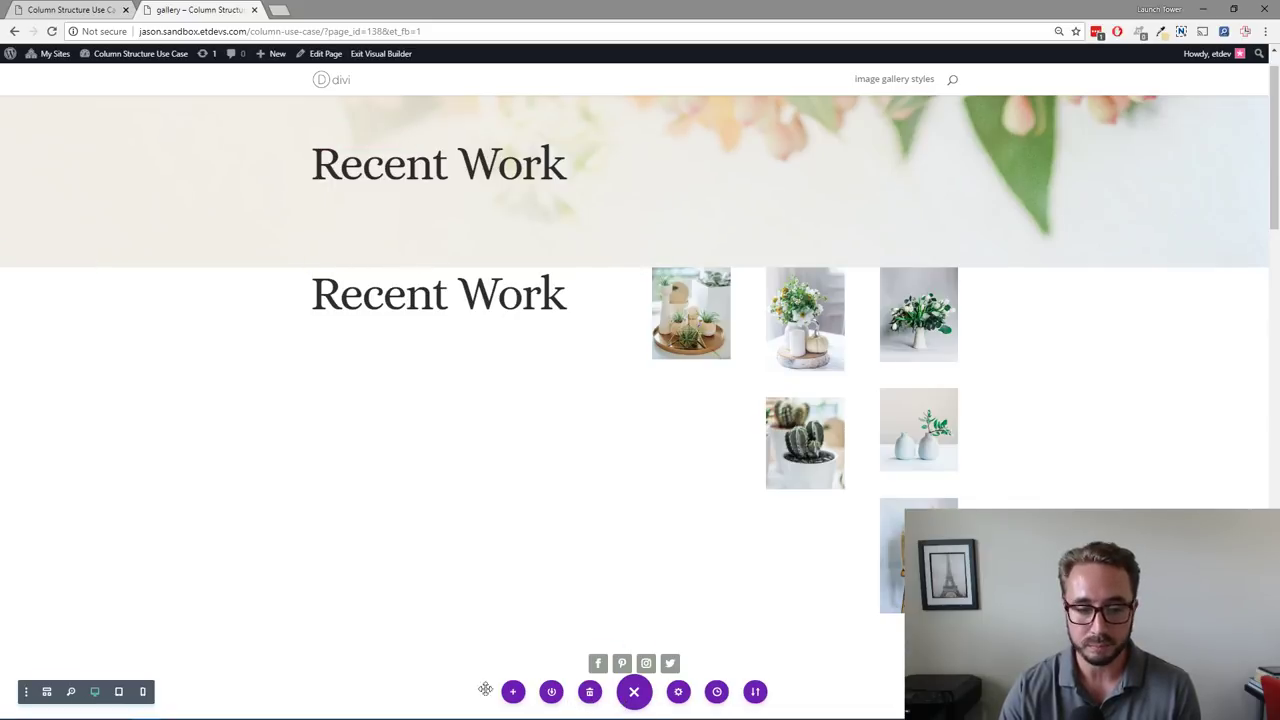
# Step: Preview the gallery page's column stacking in the tablet and phone views, and return to the desktop view
pyautogui.click(119, 693)
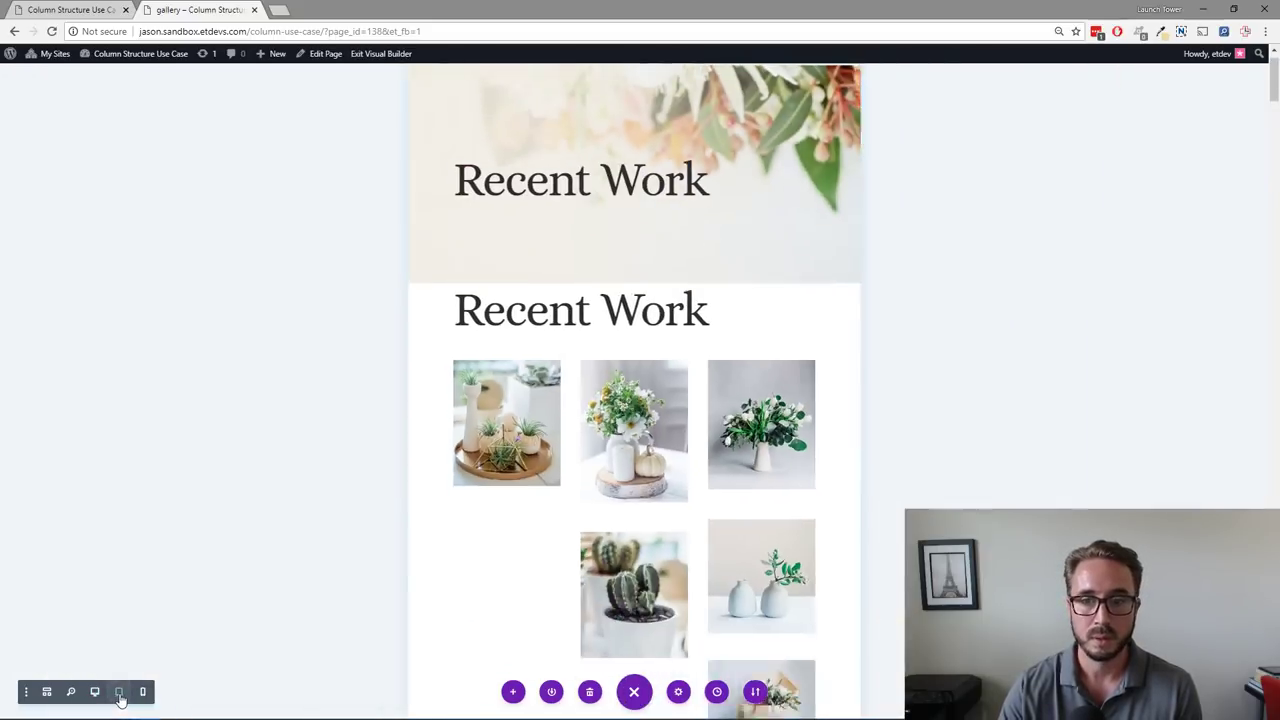
pyautogui.scroll(-3, 740, 340)
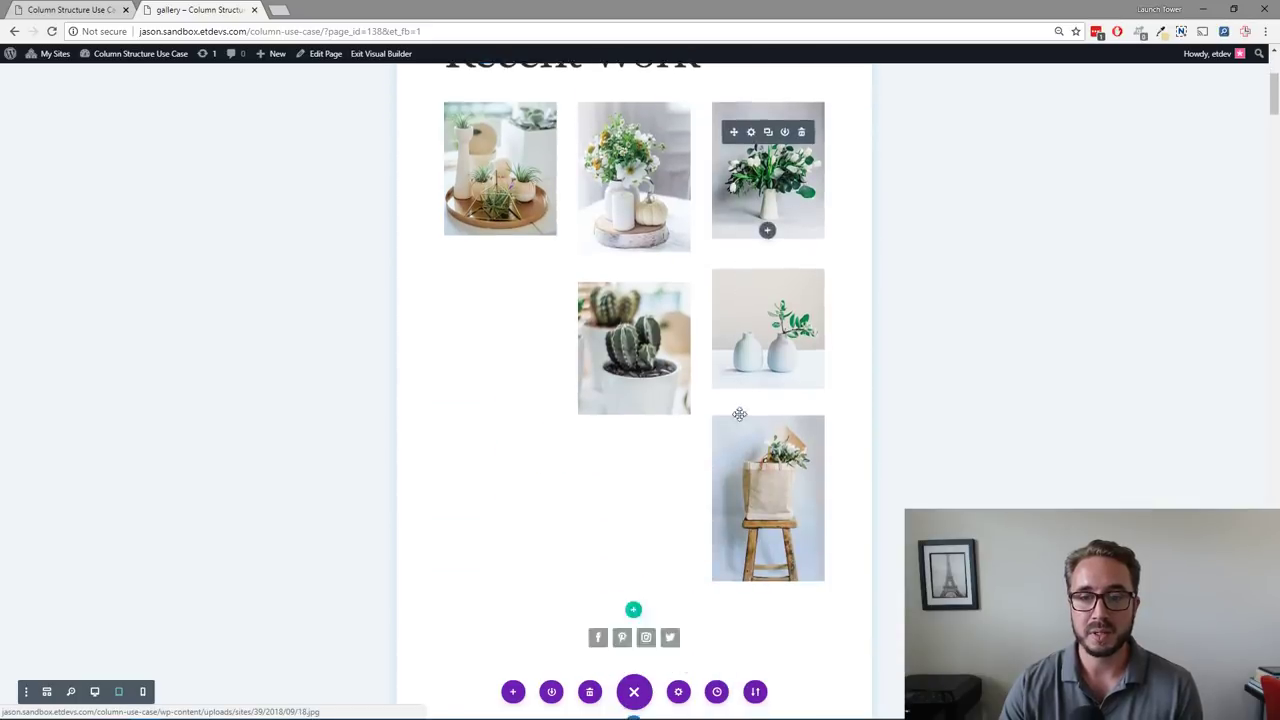
pyautogui.scroll(1, 766, 337)
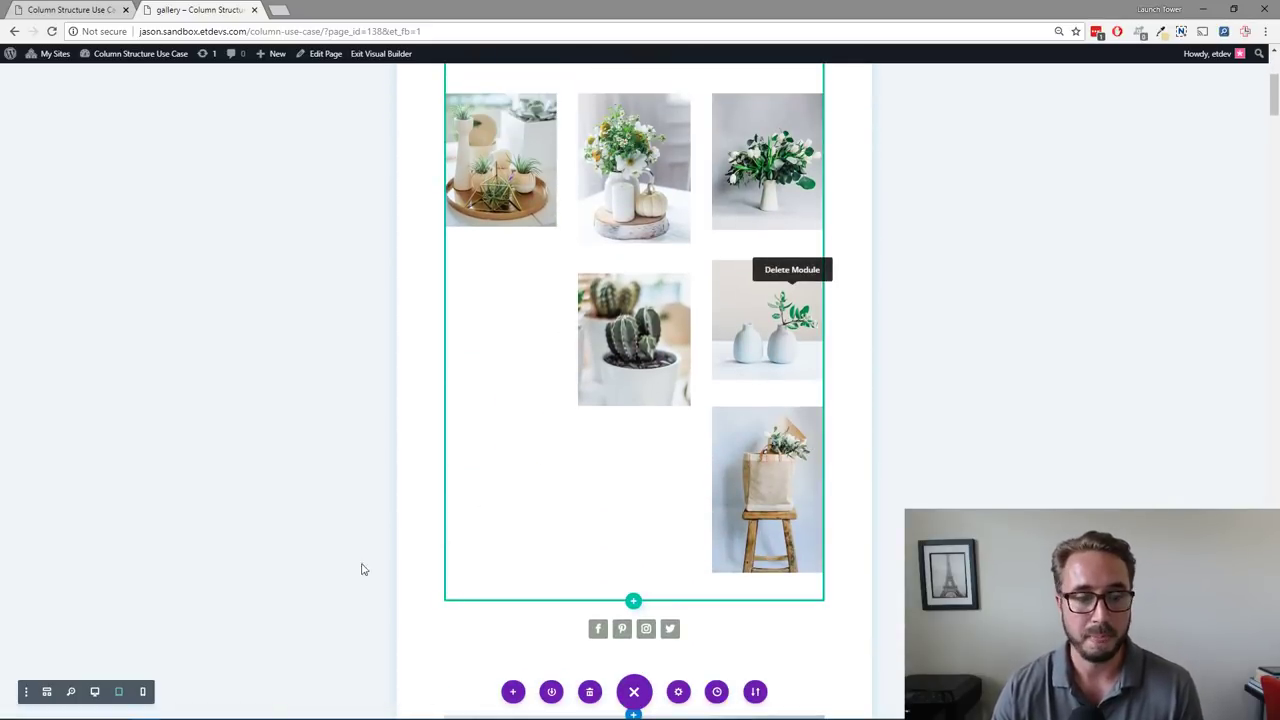
pyautogui.click(143, 690)
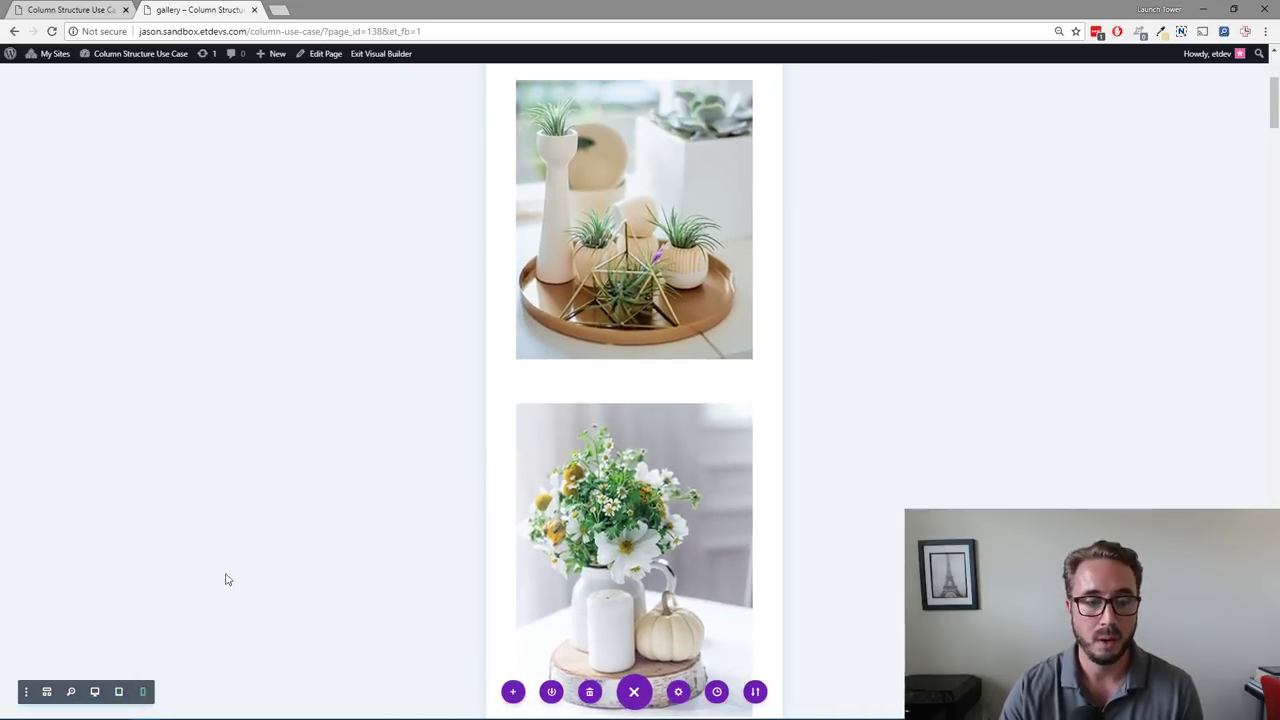
pyautogui.click(95, 691)
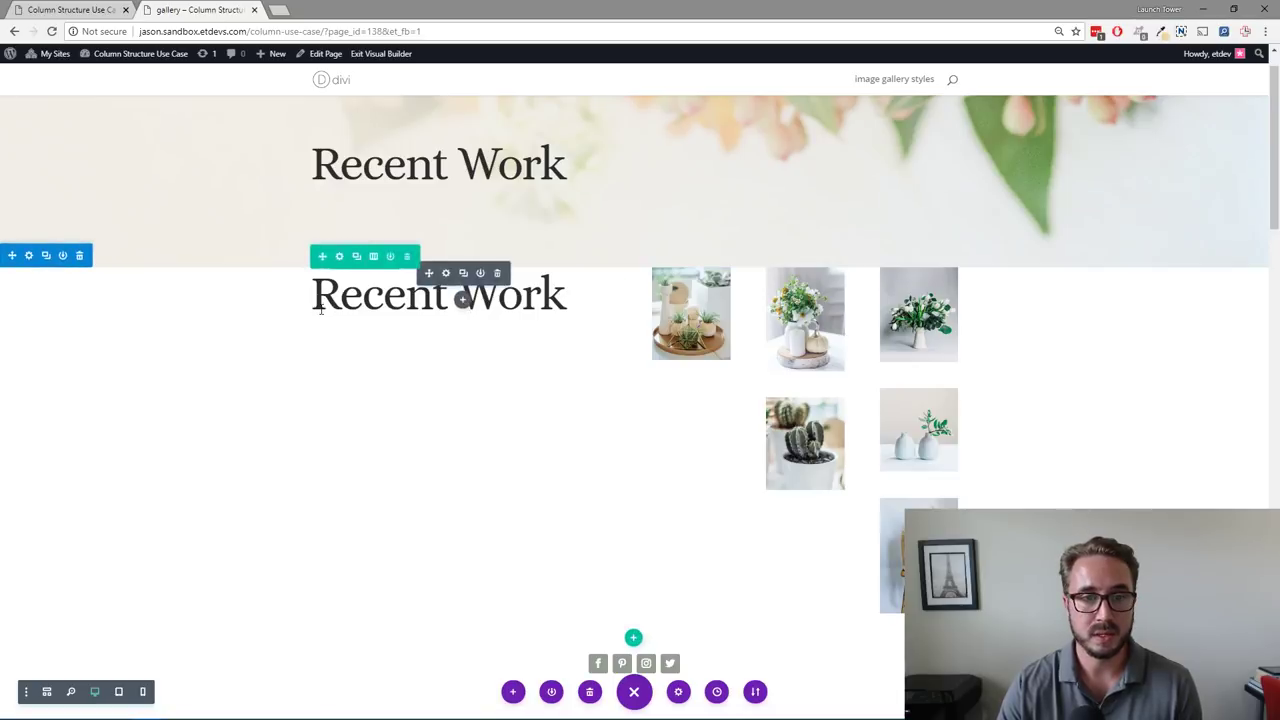
# Step: Give the gallery row a percentage-based custom width of 80% and a gutter width of 2
pyautogui.click(340, 257)
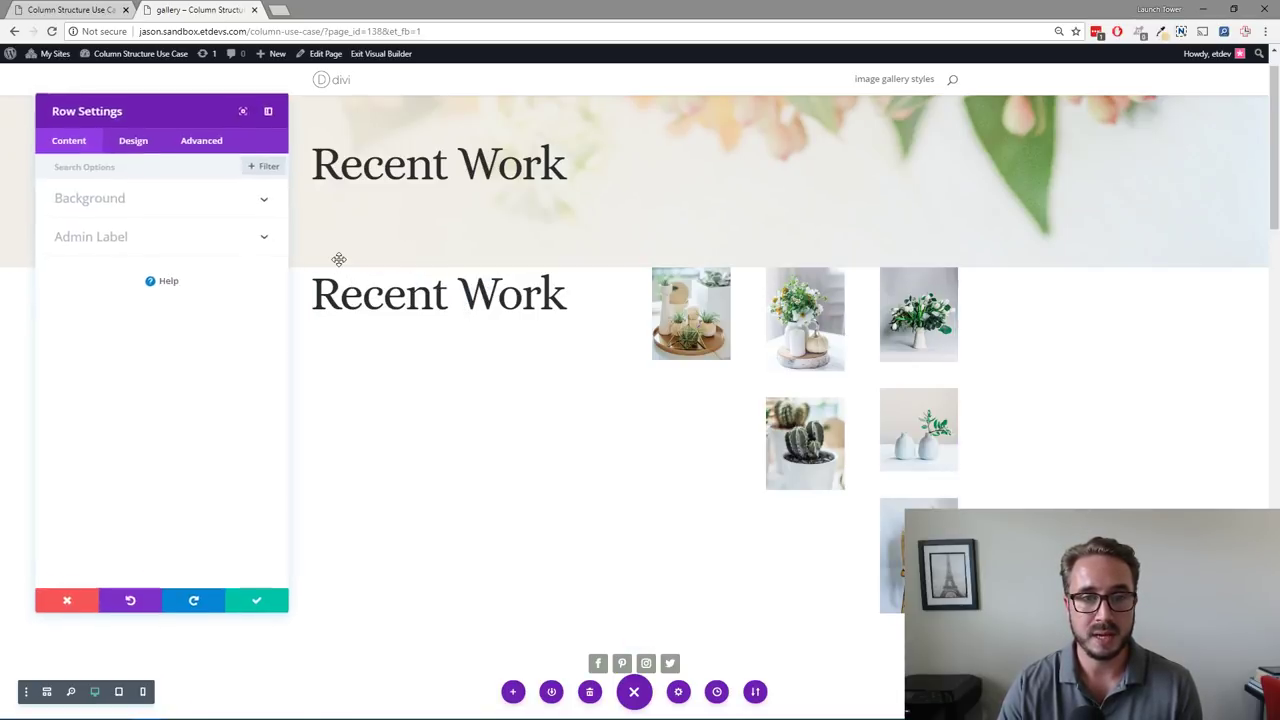
pyautogui.click(140, 151)
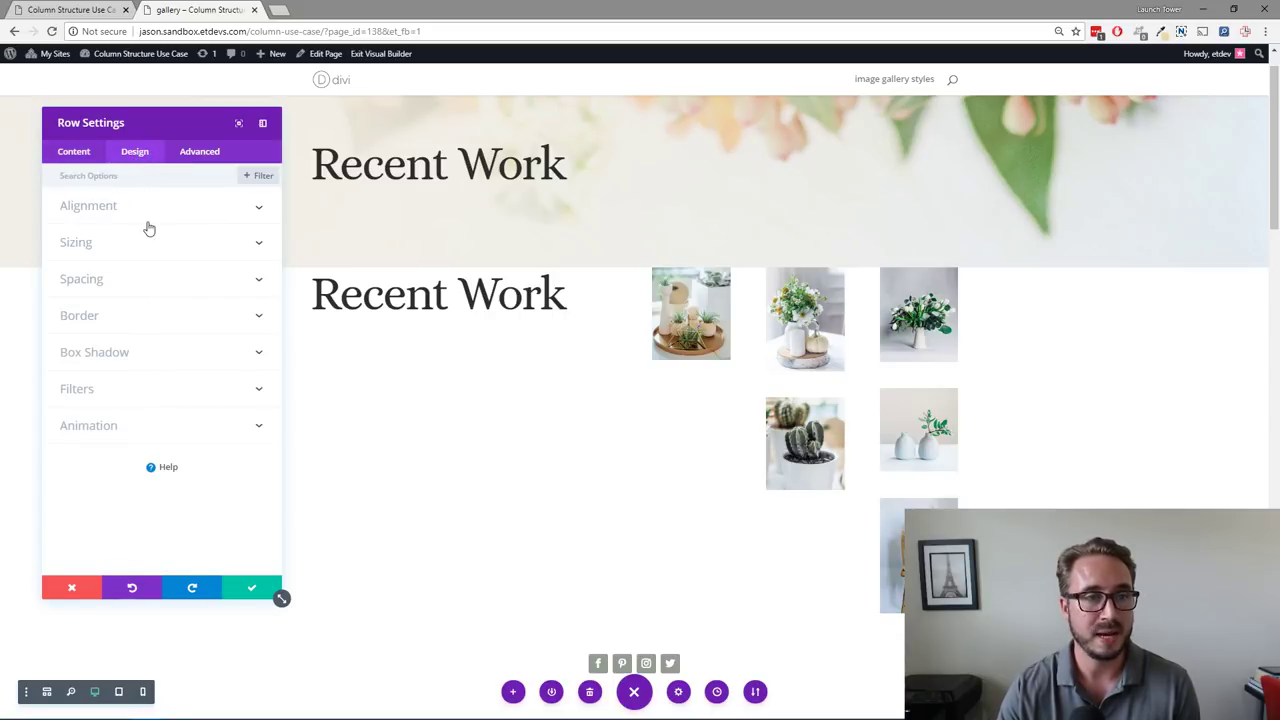
pyautogui.click(134, 251)
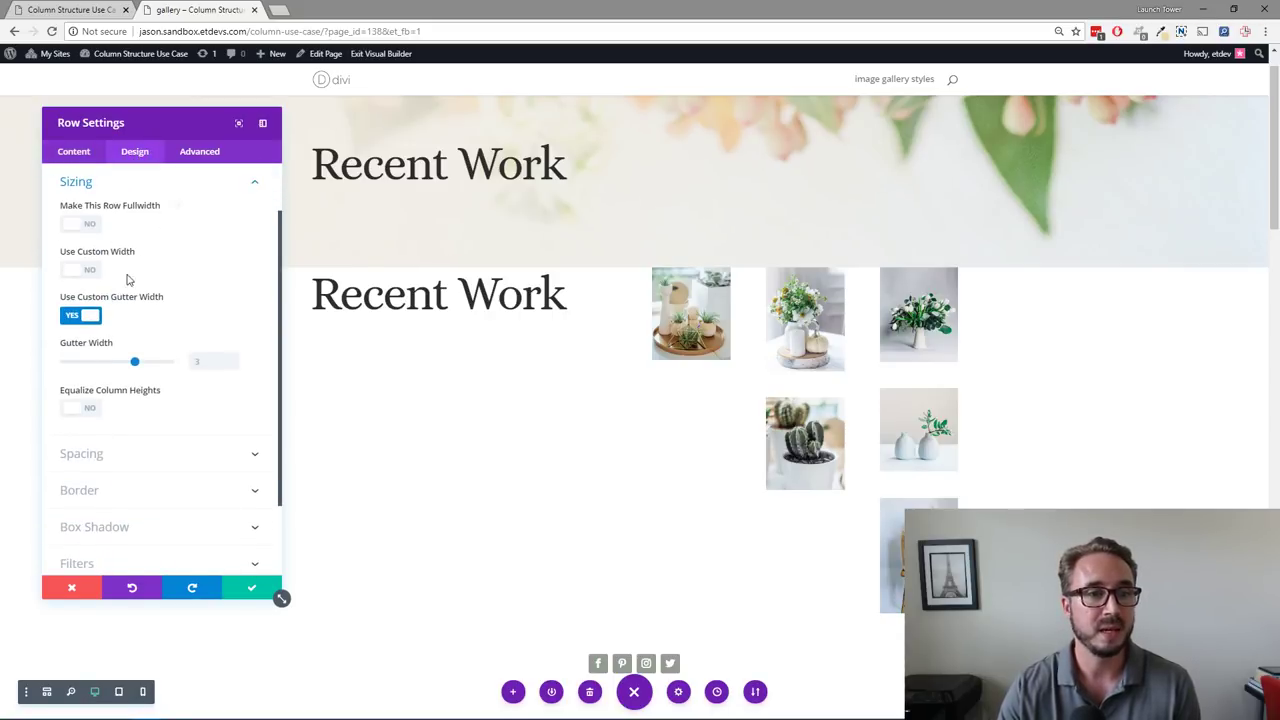
pyautogui.click(92, 273)
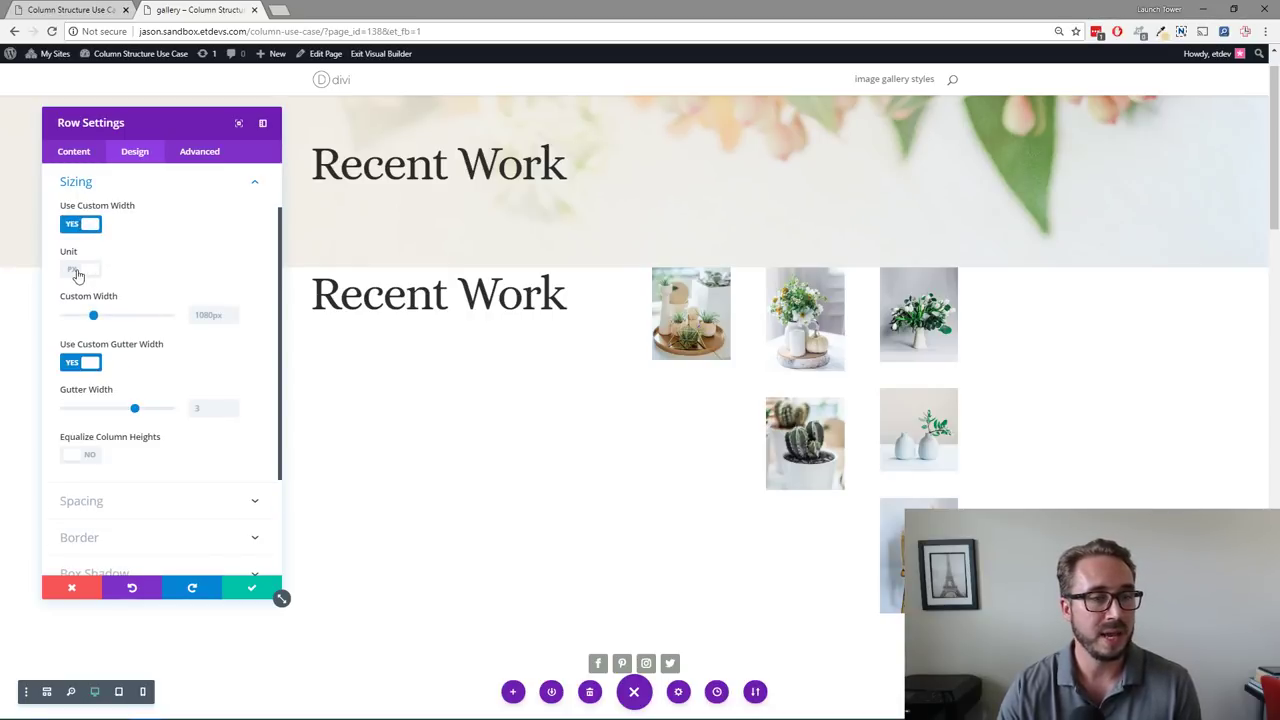
pyautogui.click(90, 273)
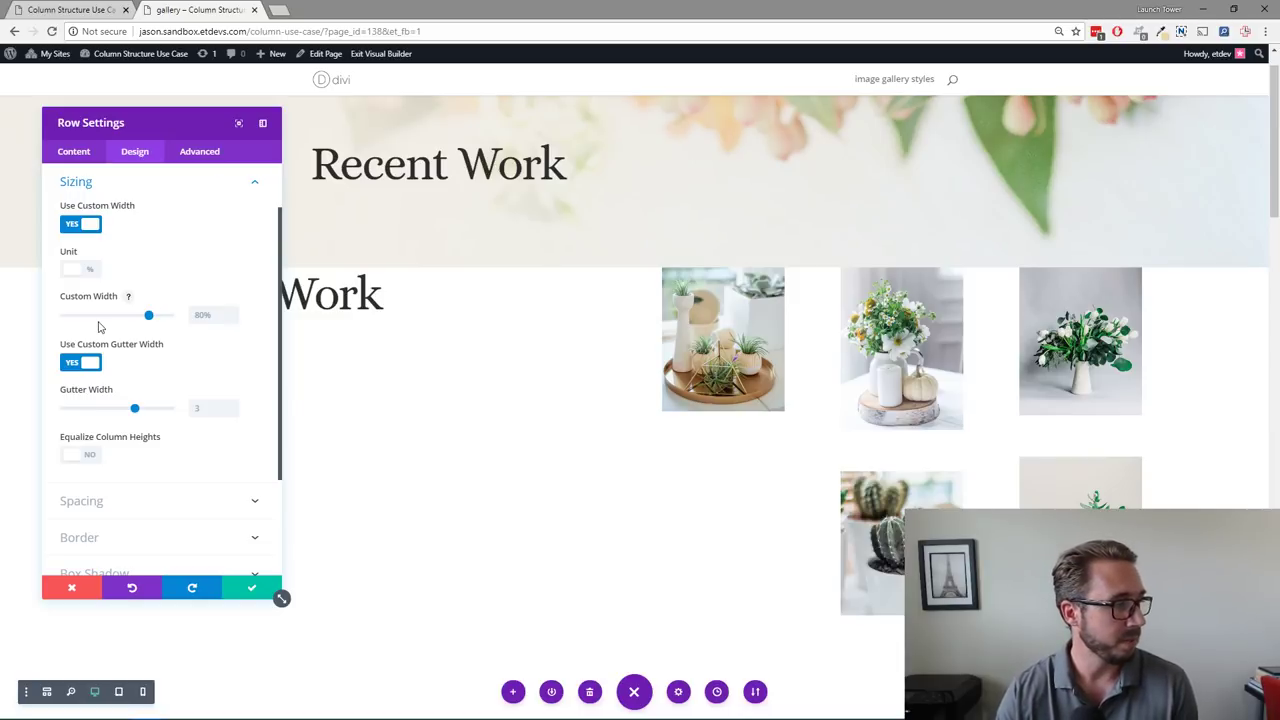
pyautogui.scroll(-1, 182, 358)
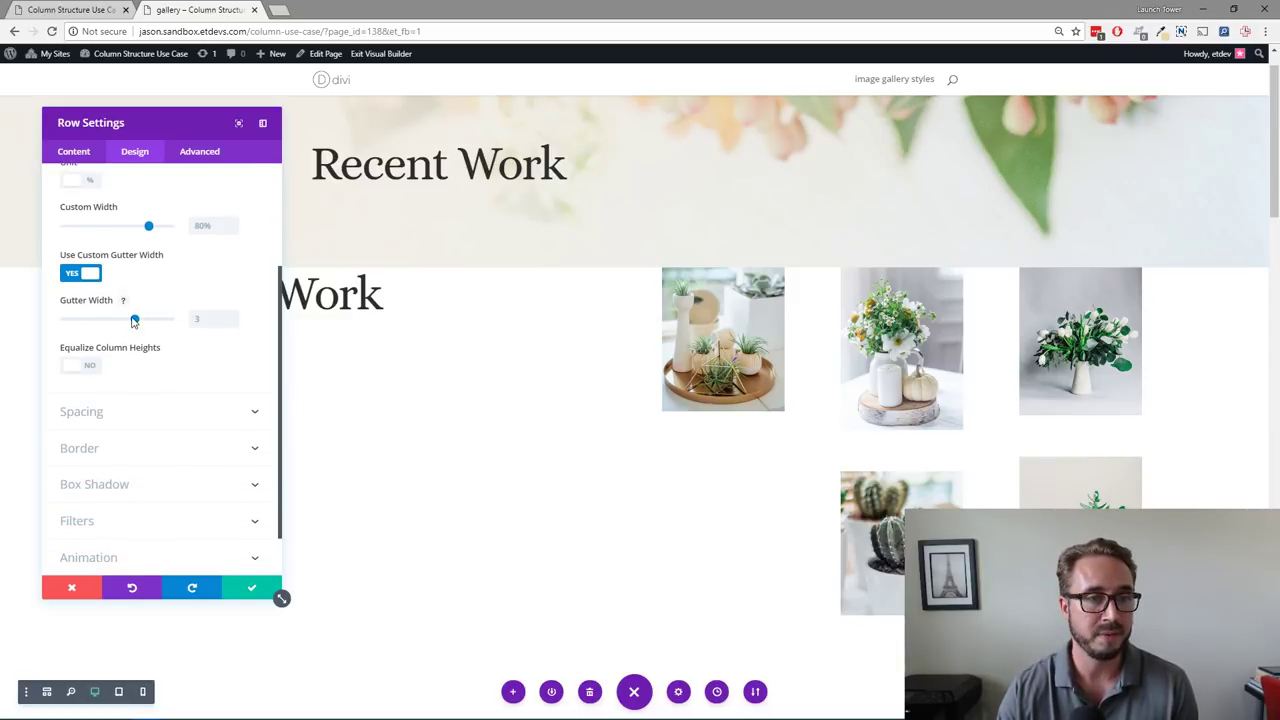
pyautogui.moveTo(134, 321); pyautogui.dragTo(113, 323)
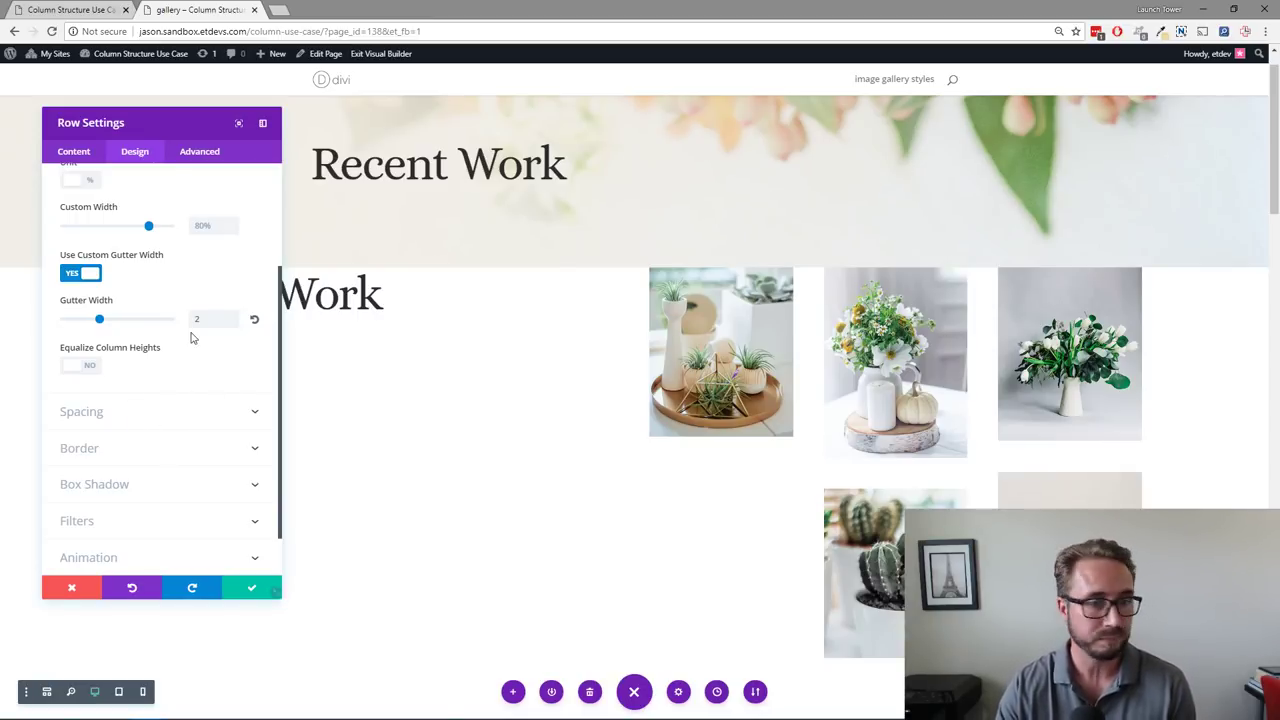
# Step: Reset the gallery row's custom padding, set linked top and bottom padding to 3vw, and save the row settings
pyautogui.click(160, 413)
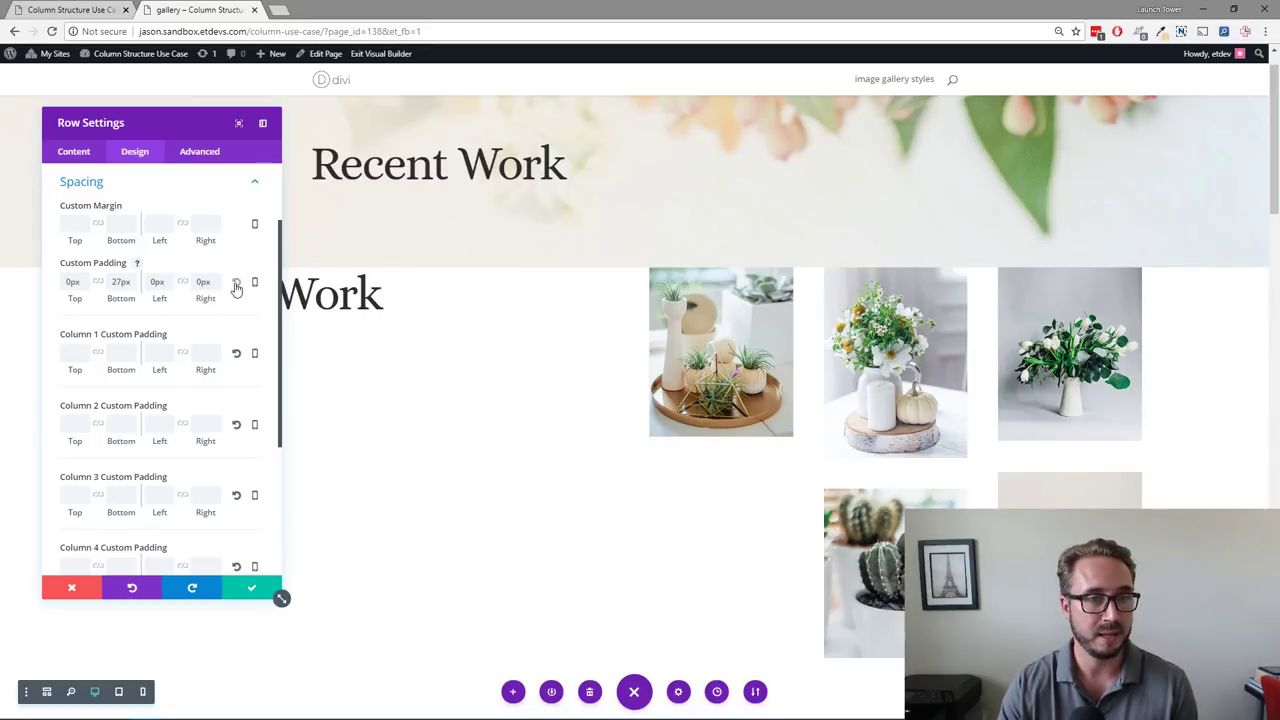
pyautogui.click(236, 287)
pyautogui.click(76, 281)
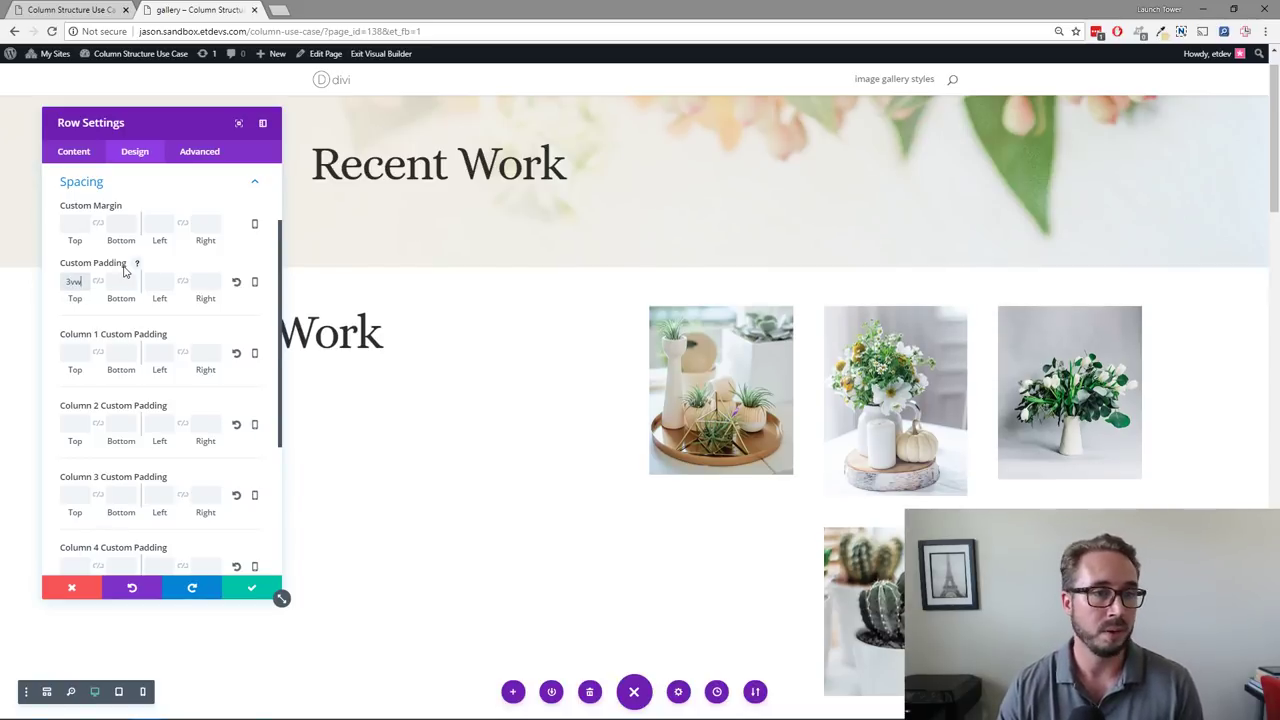
pyautogui.click(115, 281)
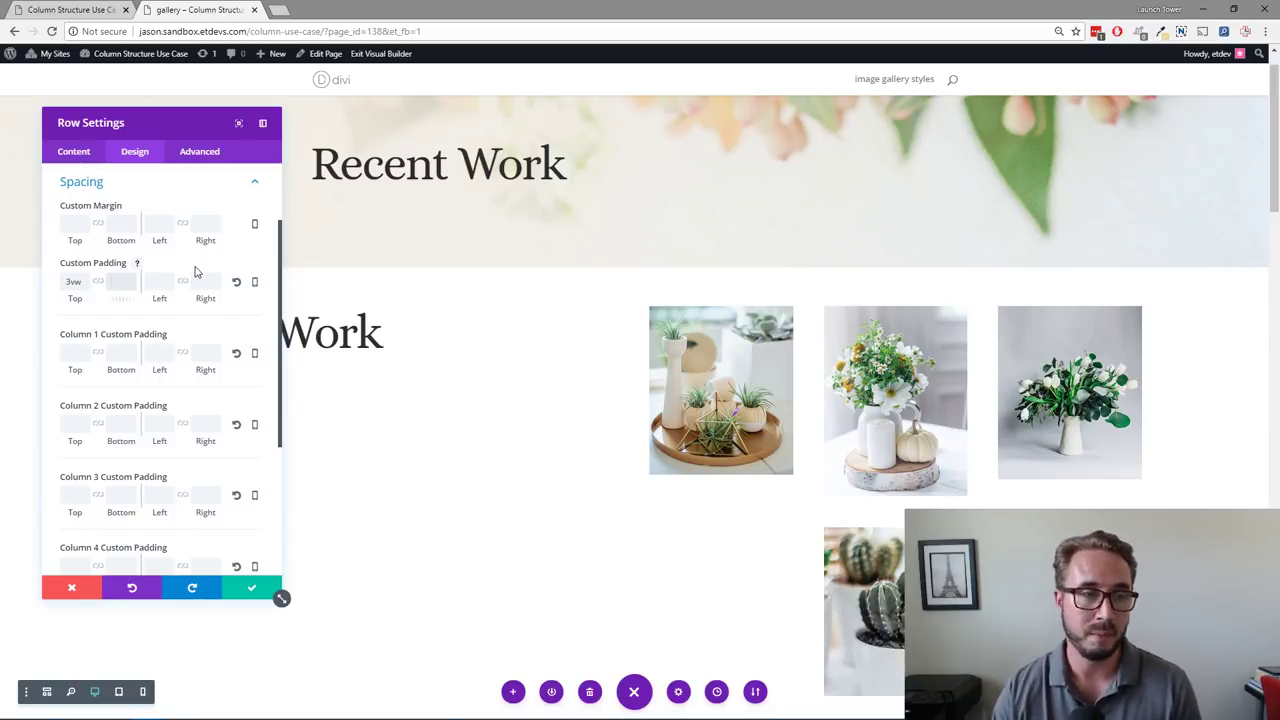
pyautogui.click(98, 284)
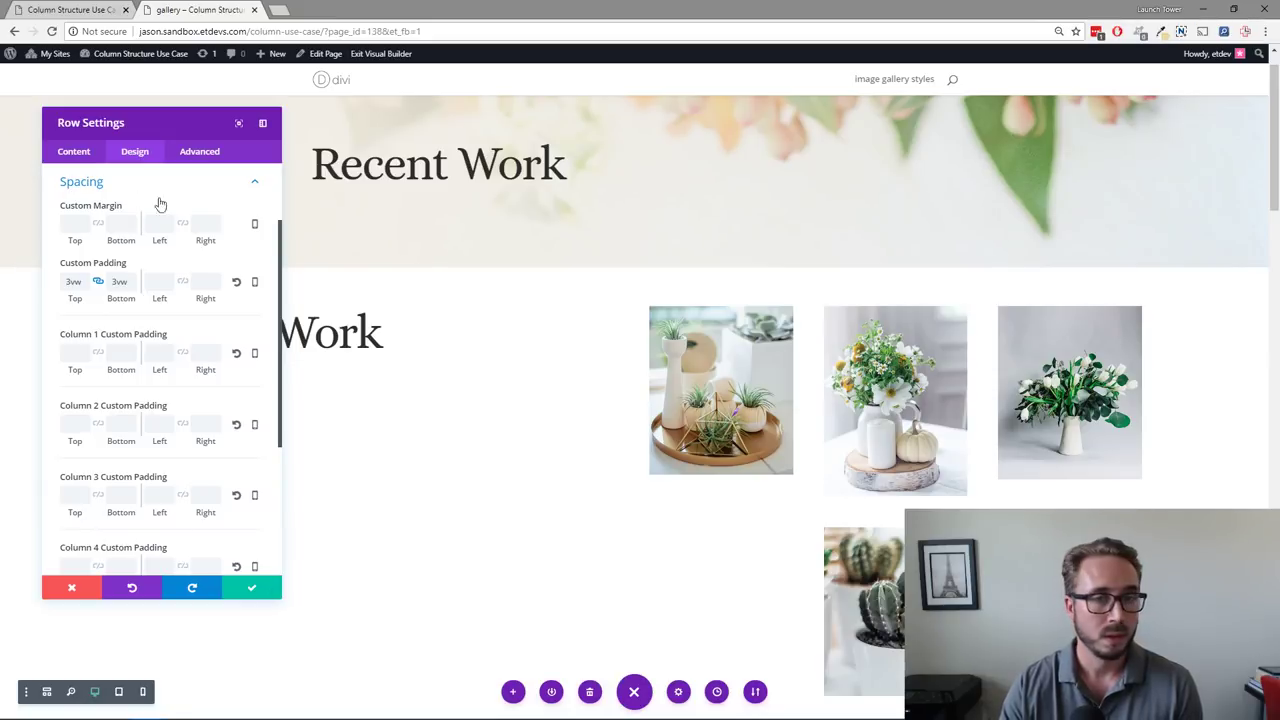
pyautogui.click(251, 590)
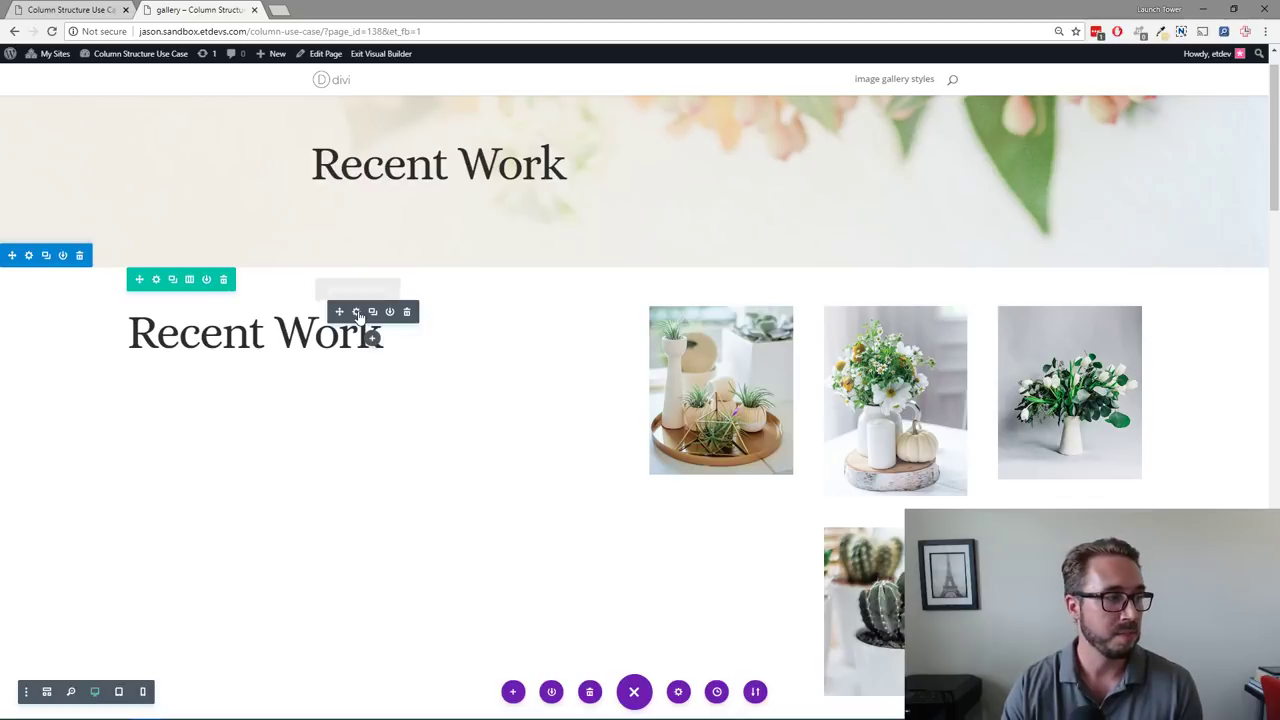
# Step: Set the desktop H1 heading text size of the gallery row's Recent Work text module to 11vw
pyautogui.click(356, 312)
pyautogui.click(137, 152)
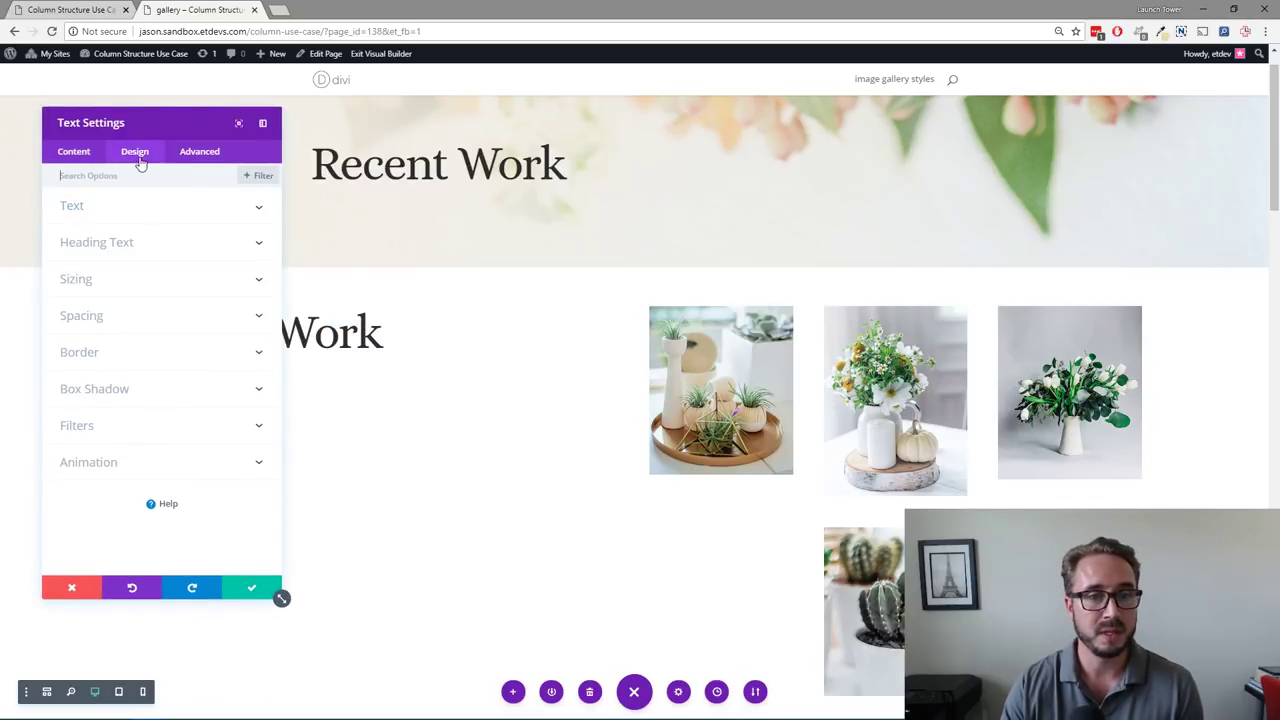
pyautogui.click(263, 127)
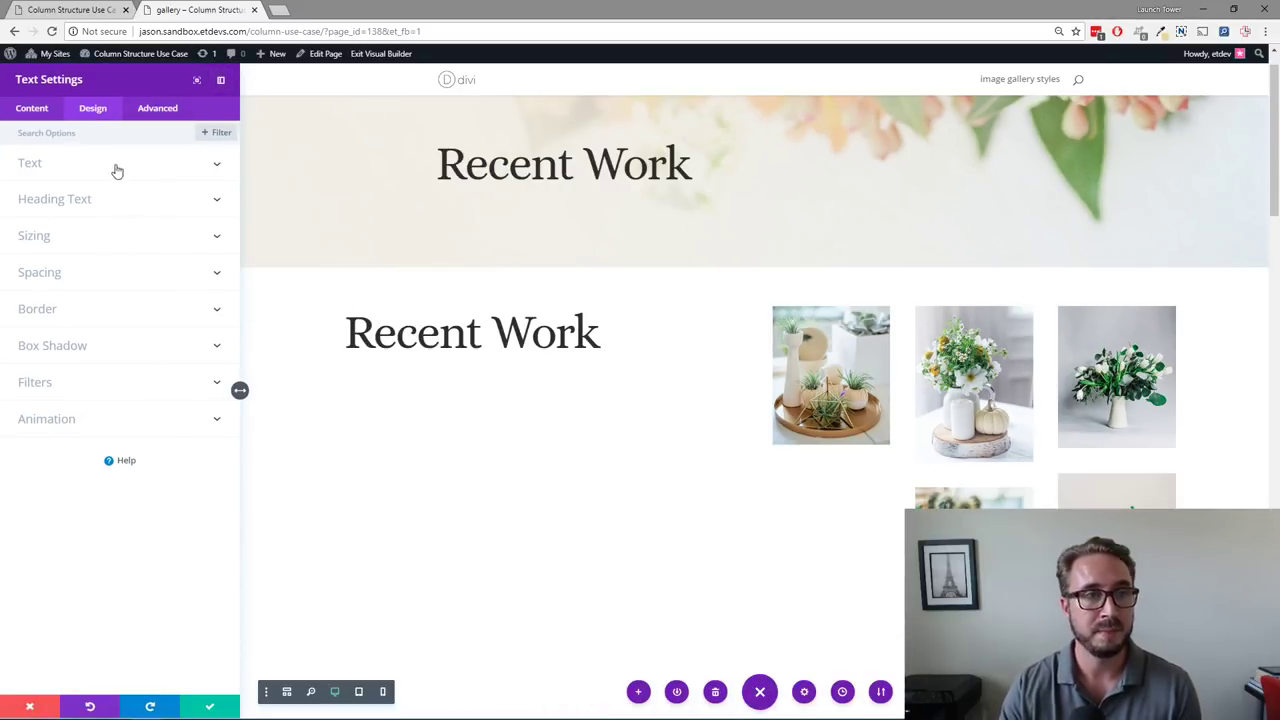
pyautogui.click(97, 204)
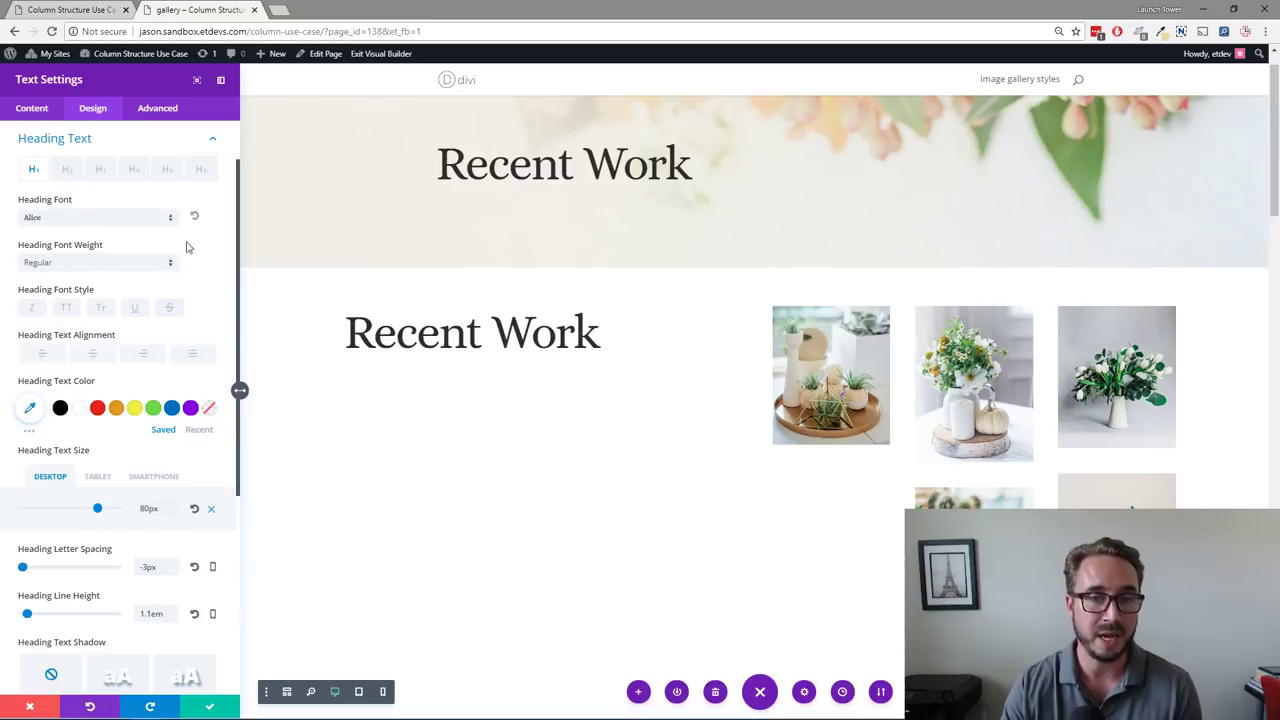
pyautogui.scroll(-2, 150, 368)
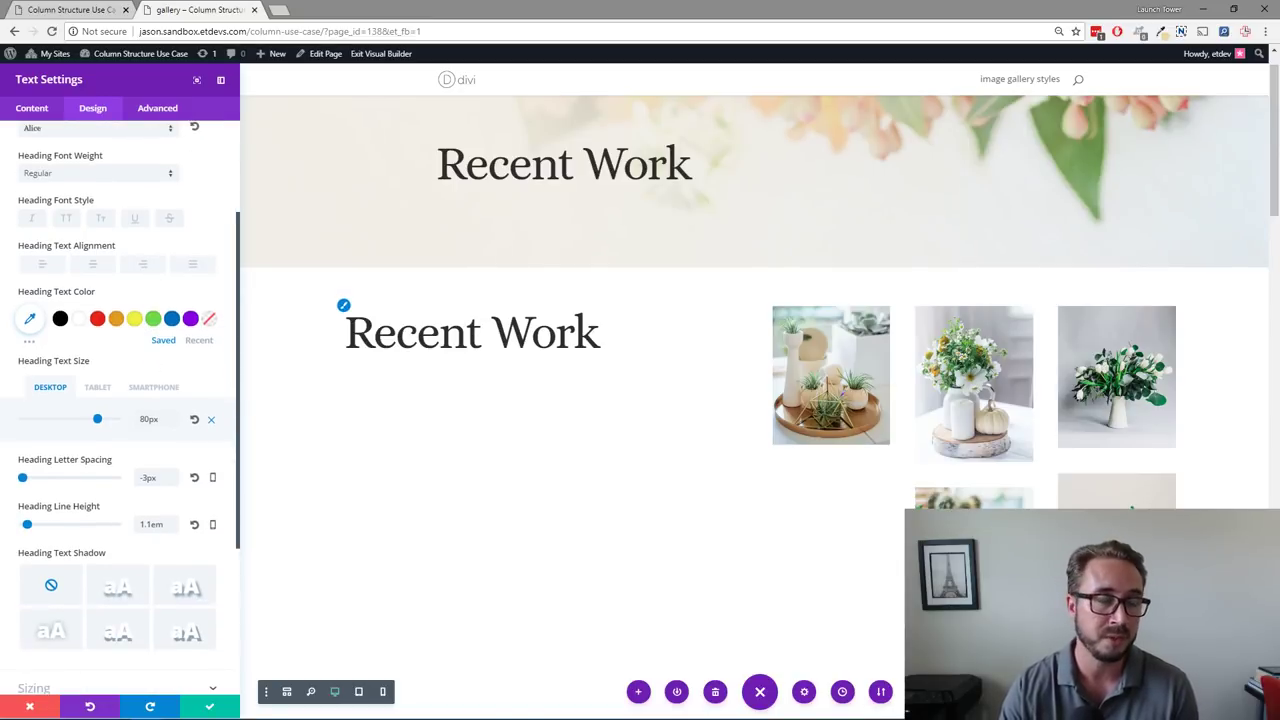
pyautogui.scroll(-1, 121, 327)
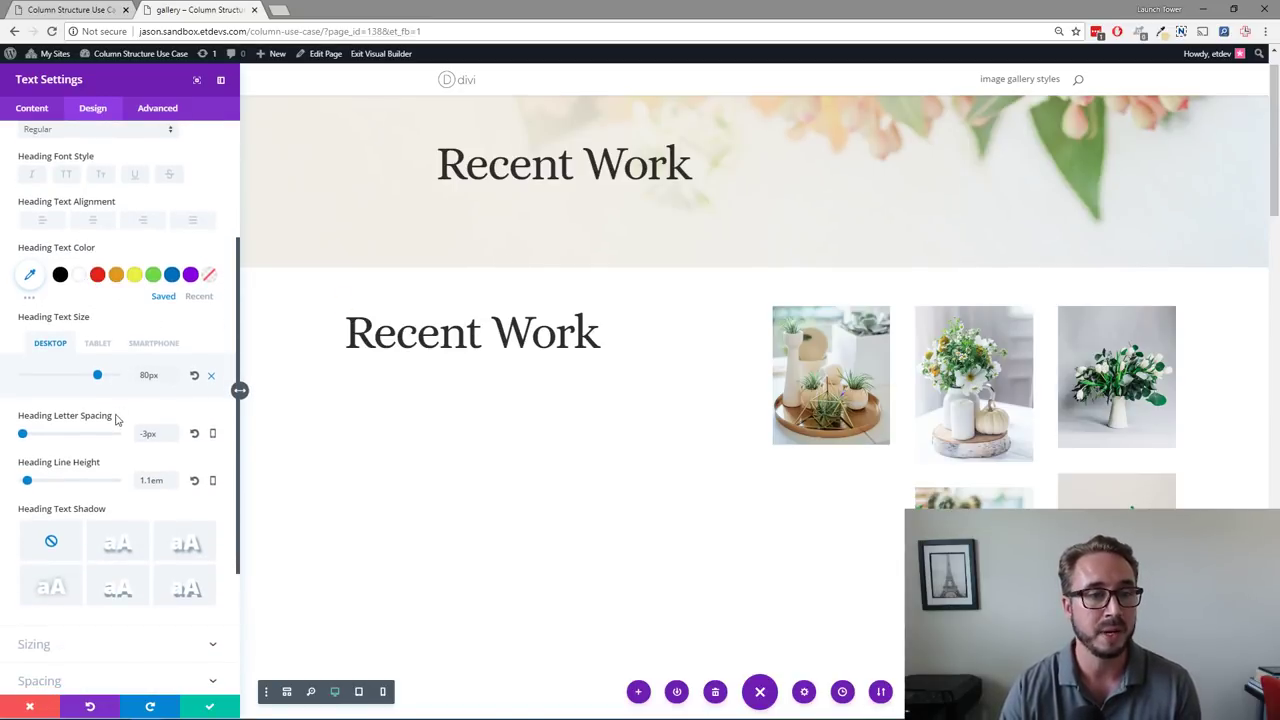
pyautogui.doubleClick(148, 375)
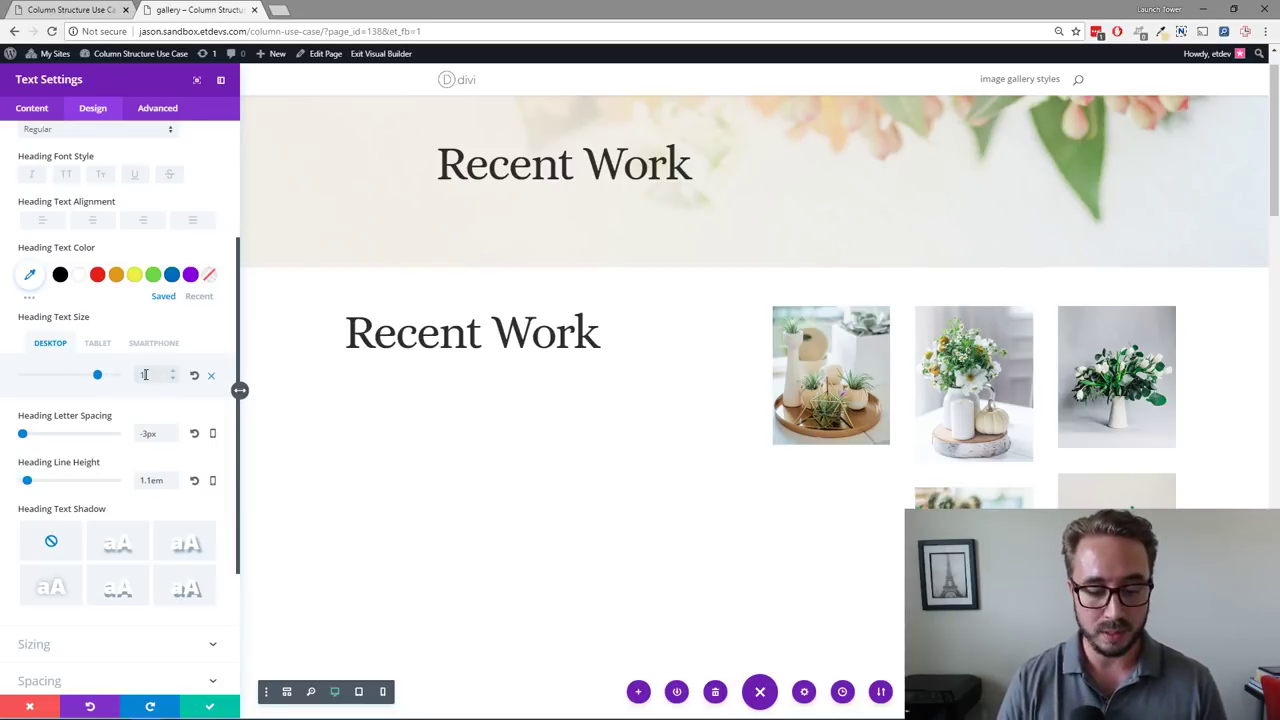
pyautogui.write('1')
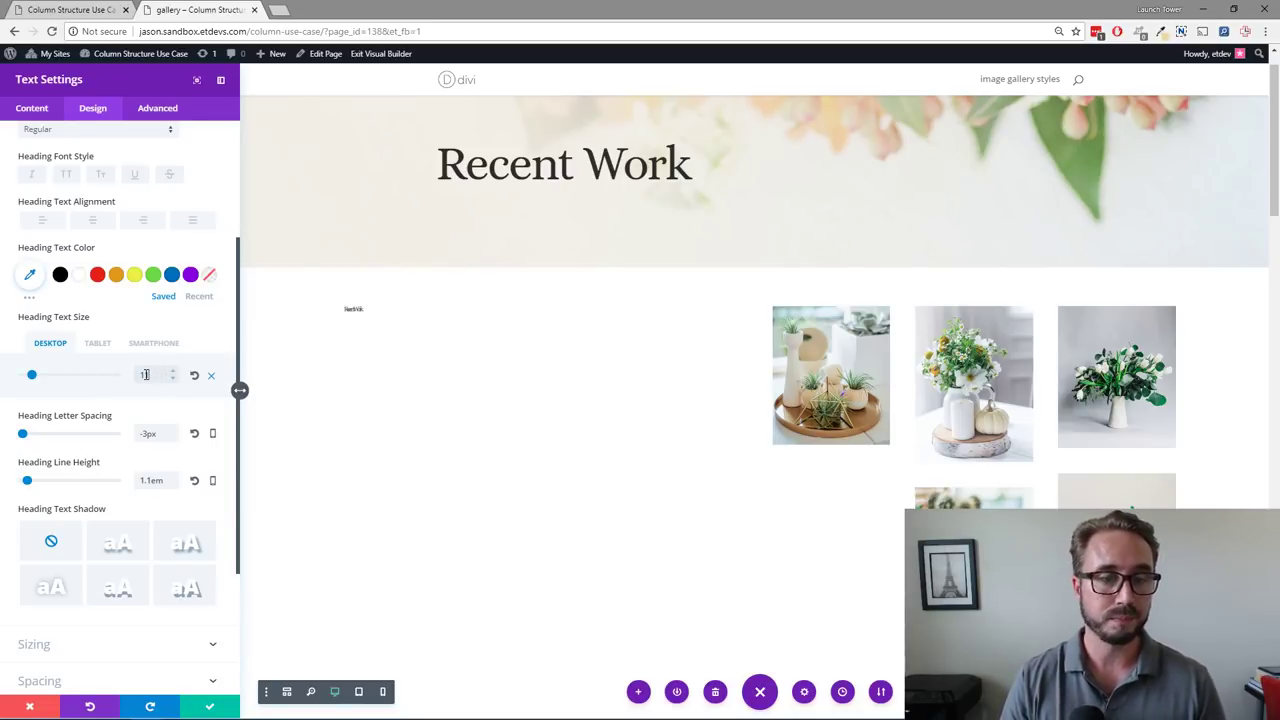
pyautogui.write('1vw')
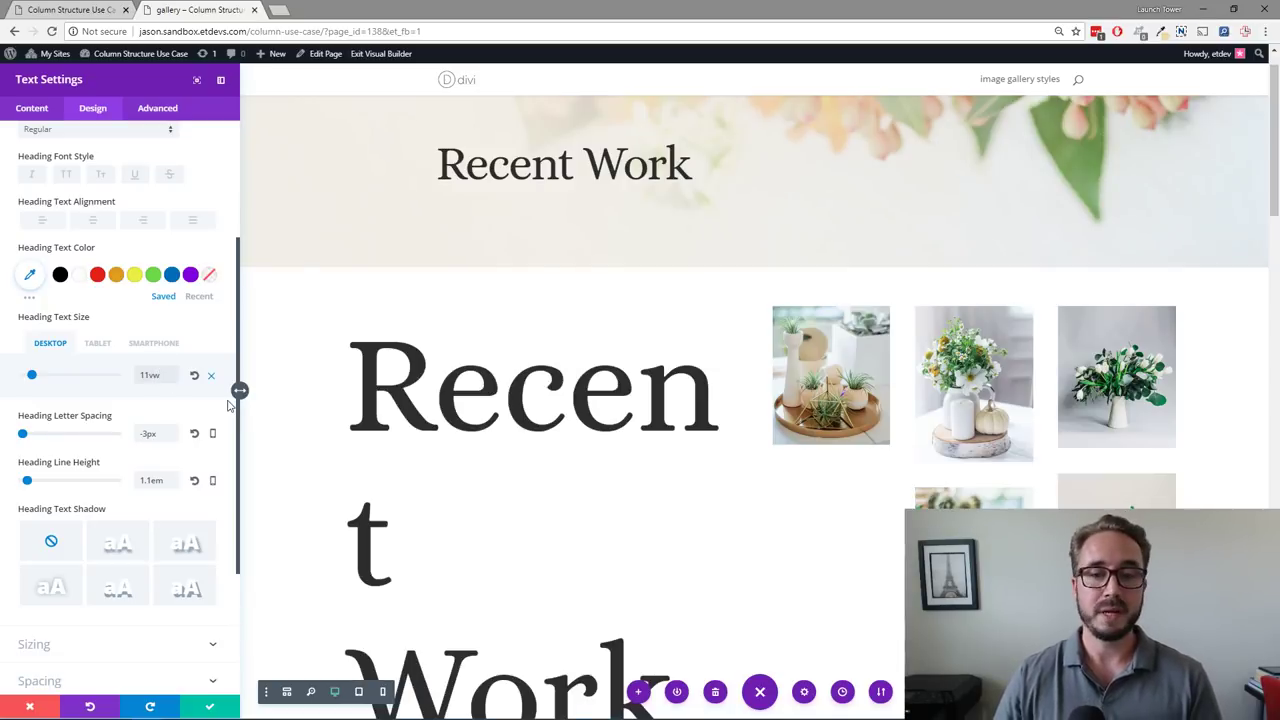
# Step: Undock the text settings and move them off the enlarged heading to check how it wraps, and close the settings
pyautogui.scroll(-1, 571, 323)
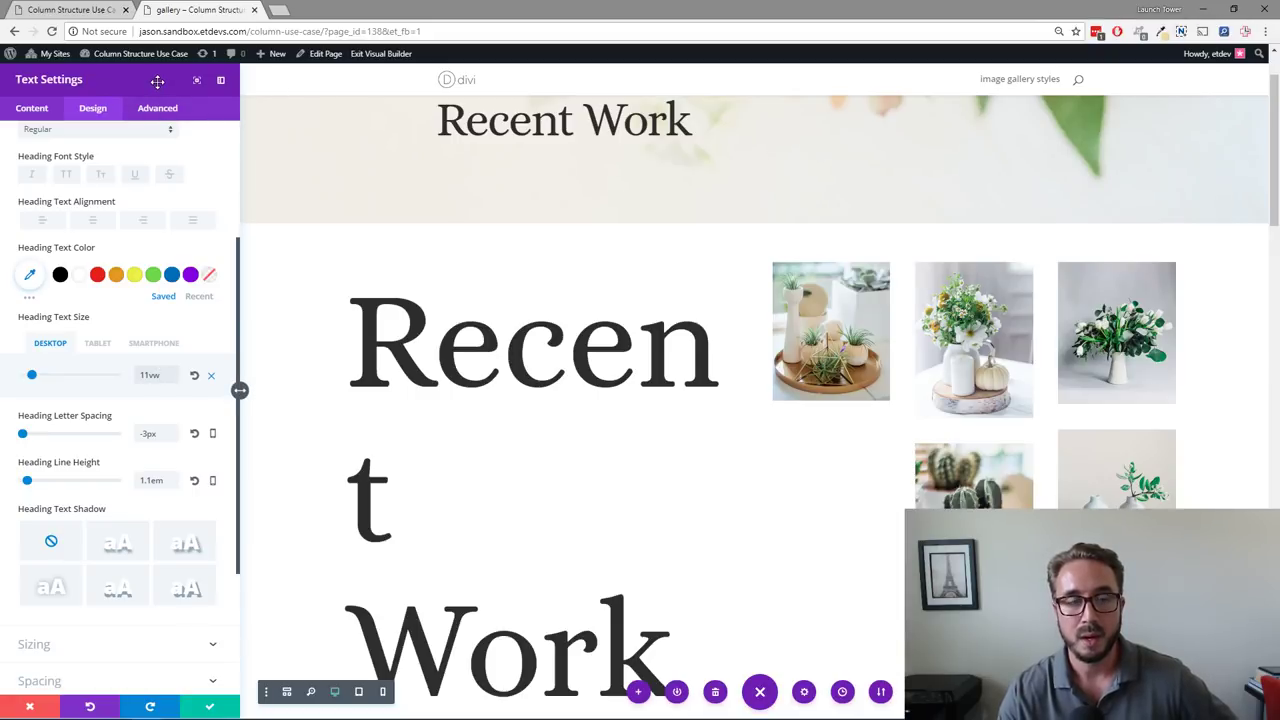
pyautogui.scroll(-1, 445, 336)
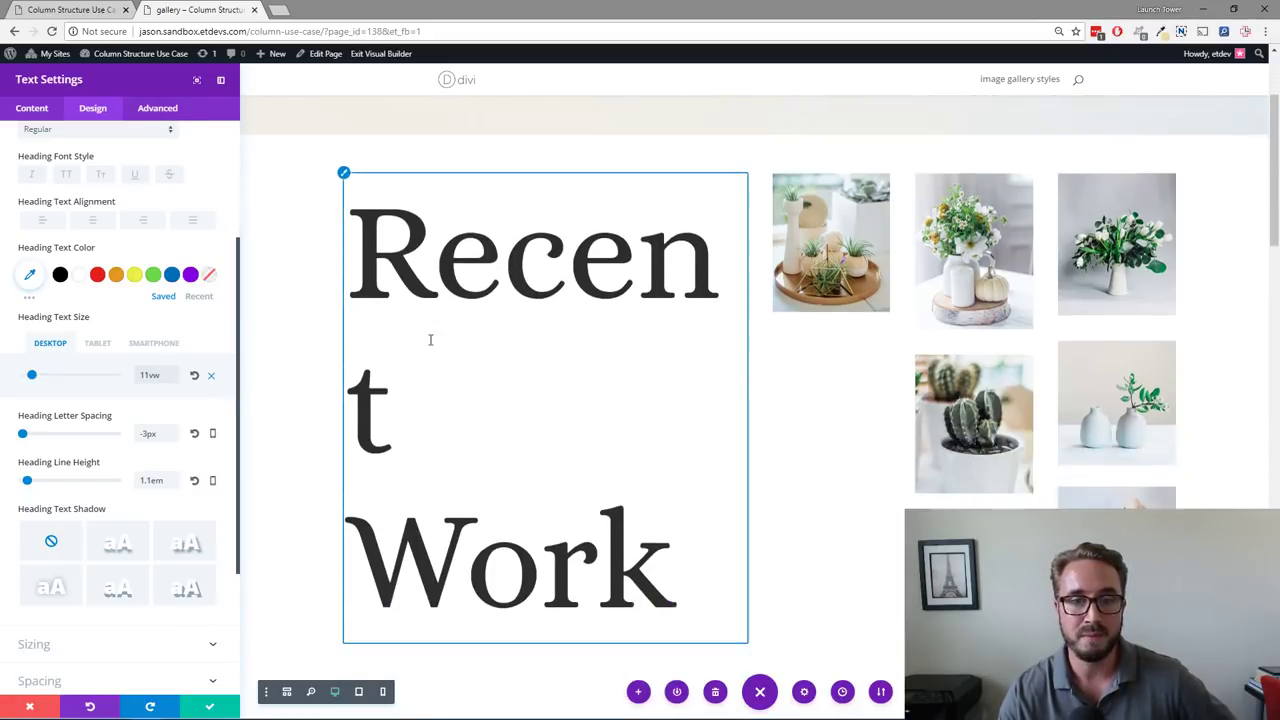
pyautogui.scroll(-1, 603, 346)
pyautogui.scroll(1, 603, 346)
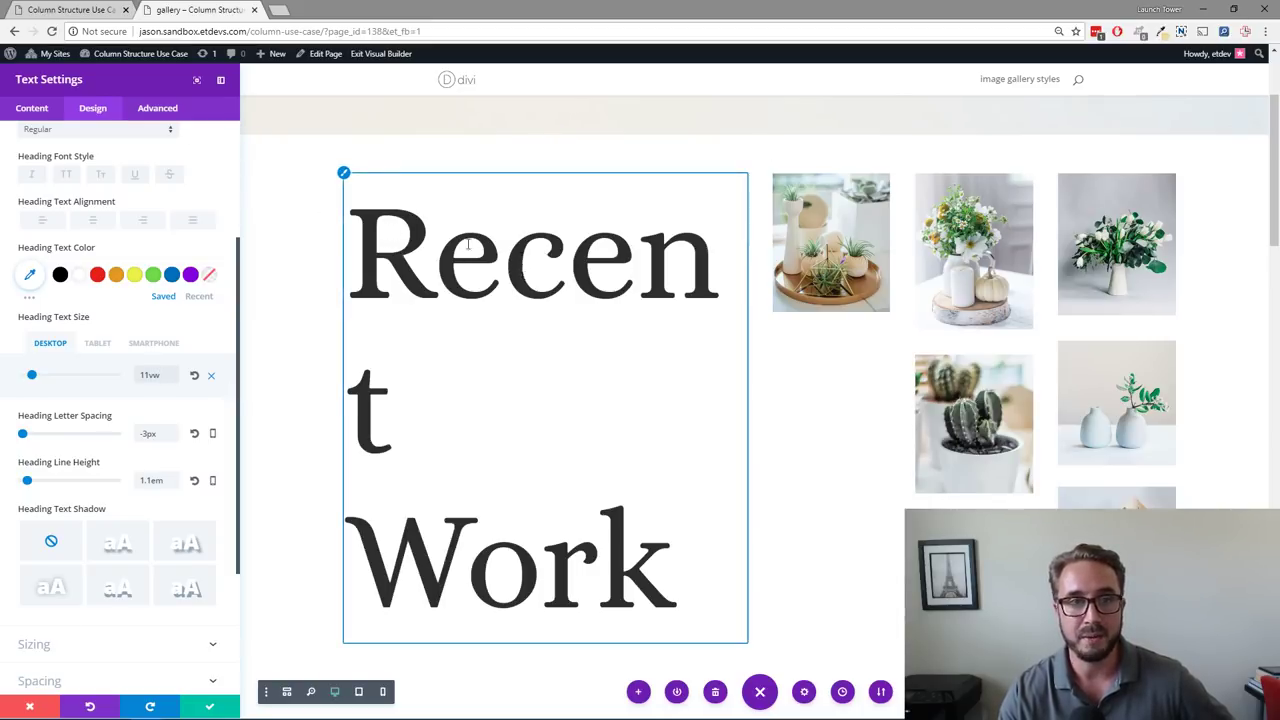
pyautogui.moveTo(153, 83); pyautogui.dragTo(978, 146)
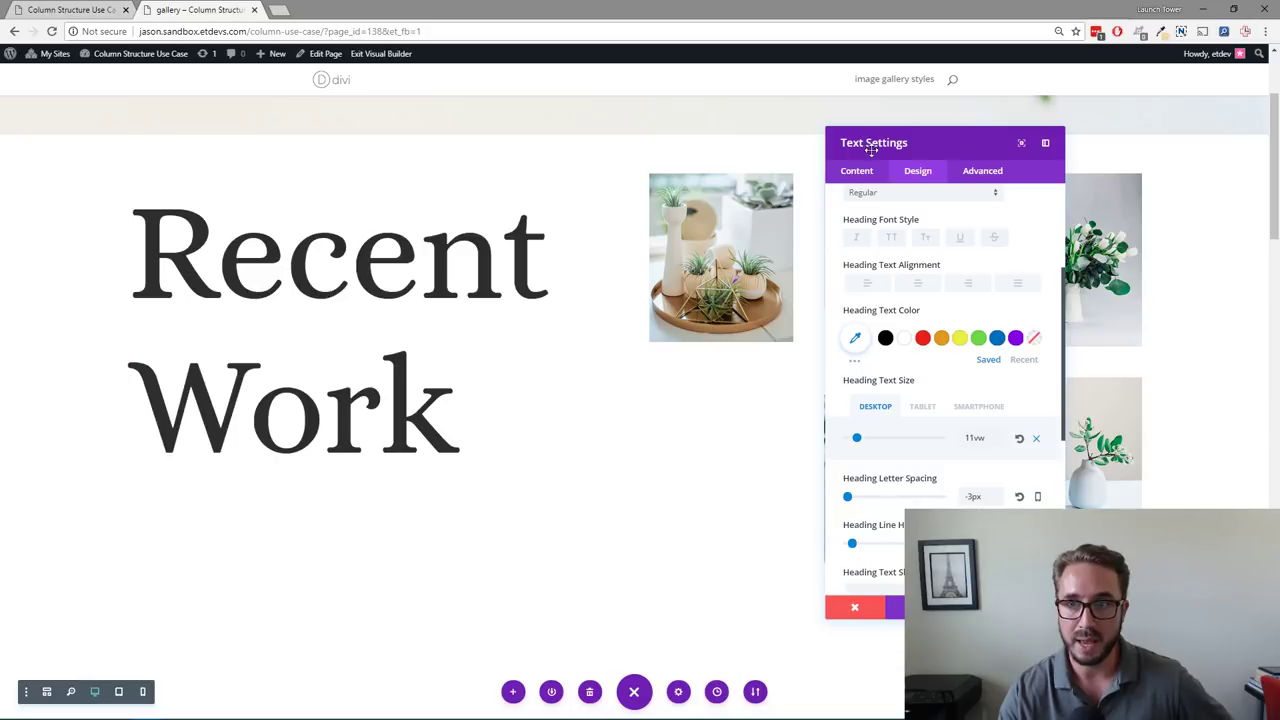
pyautogui.moveTo(948, 146); pyautogui.dragTo(889, 161)
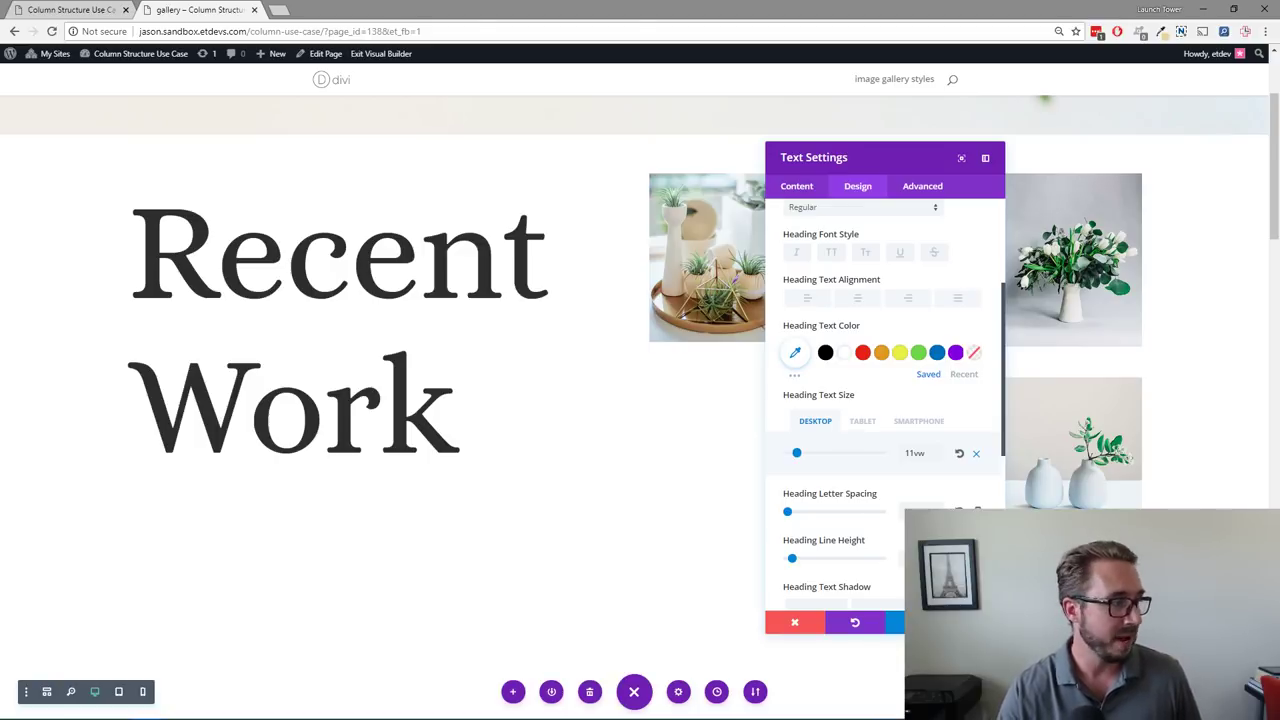
pyautogui.scroll(1, 1008, 472)
pyautogui.press('Escape')
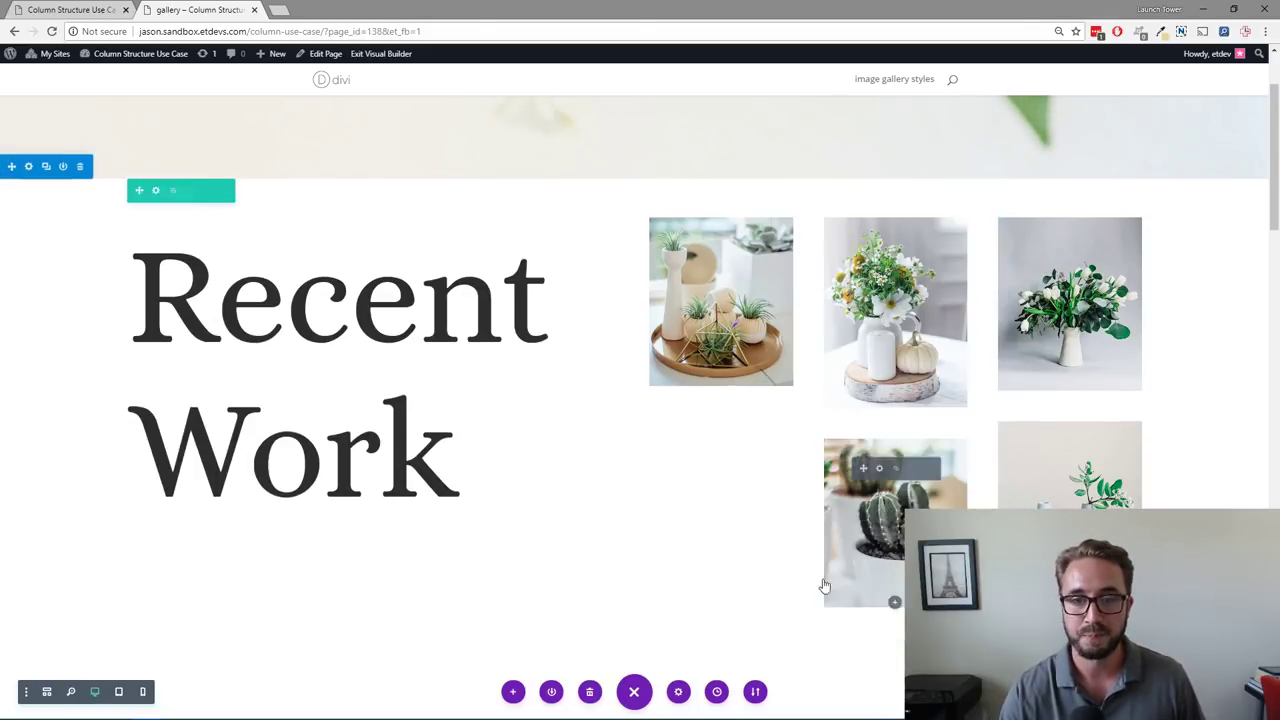
pyautogui.scroll(-2, 406, 307)
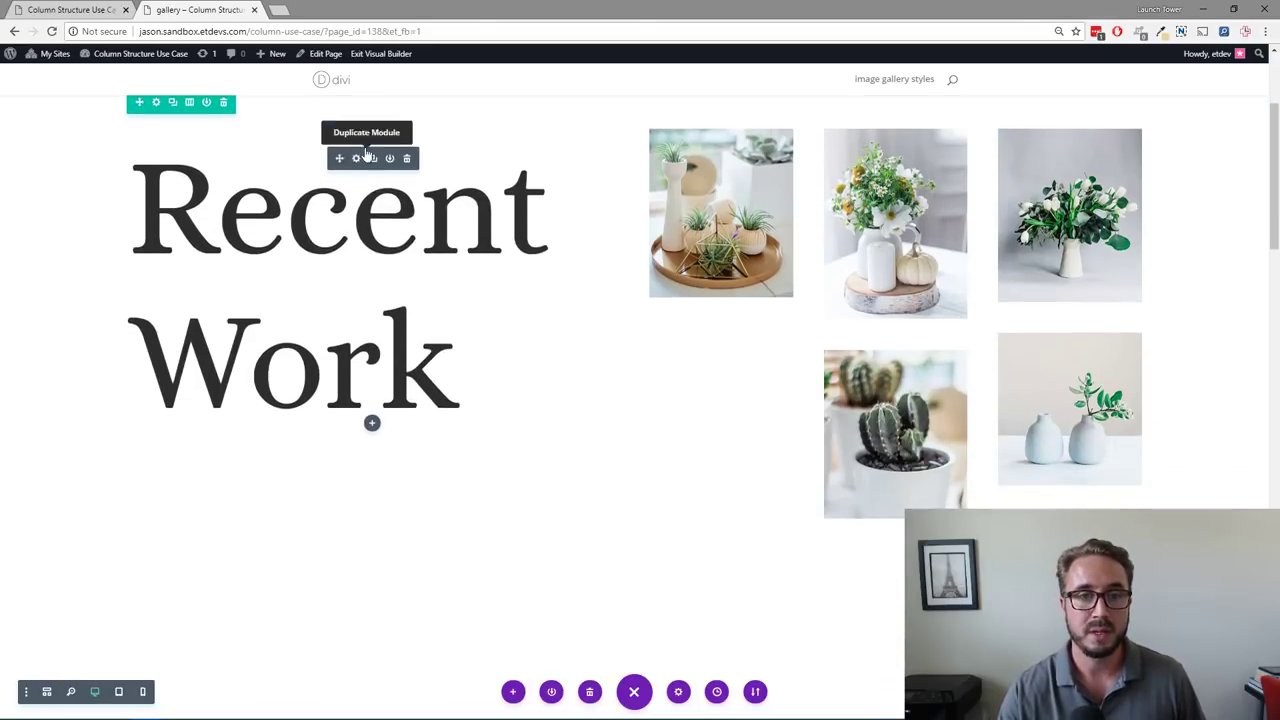
# Step: Insert a Divider module directly below the Recent Work heading
pyautogui.click(372, 423)
pyautogui.write('divider')
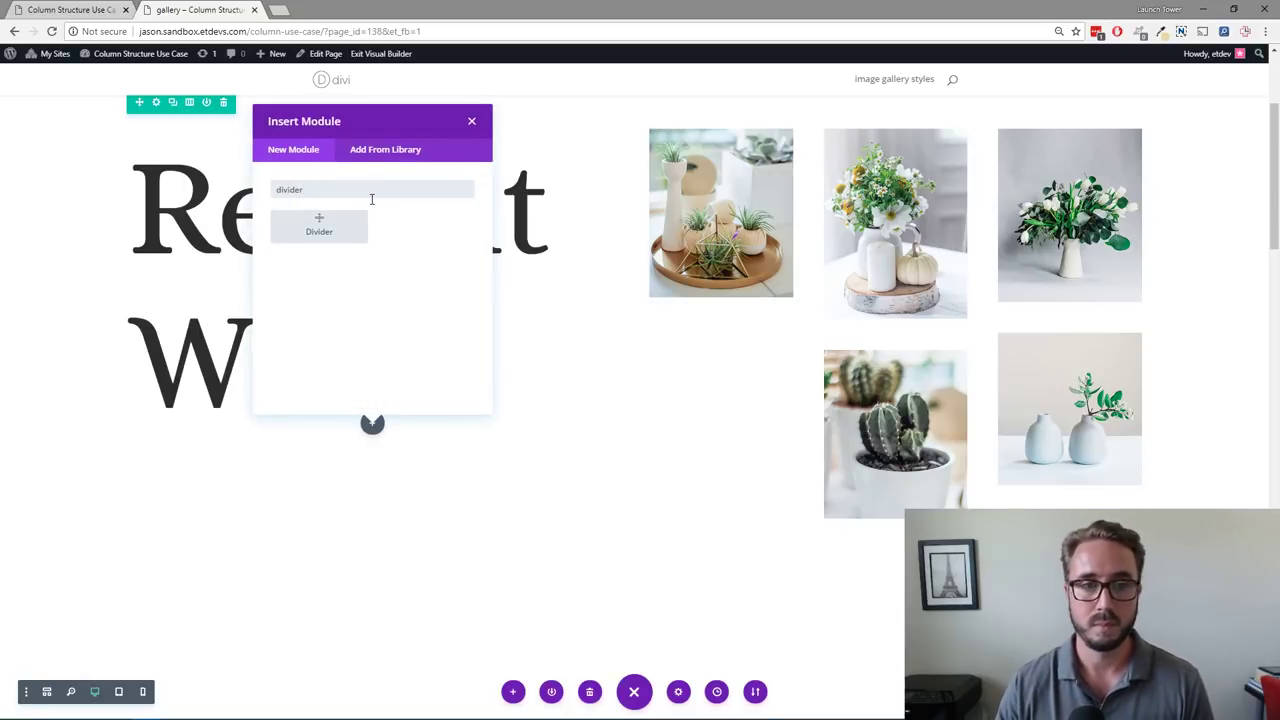
pyautogui.click(319, 225)
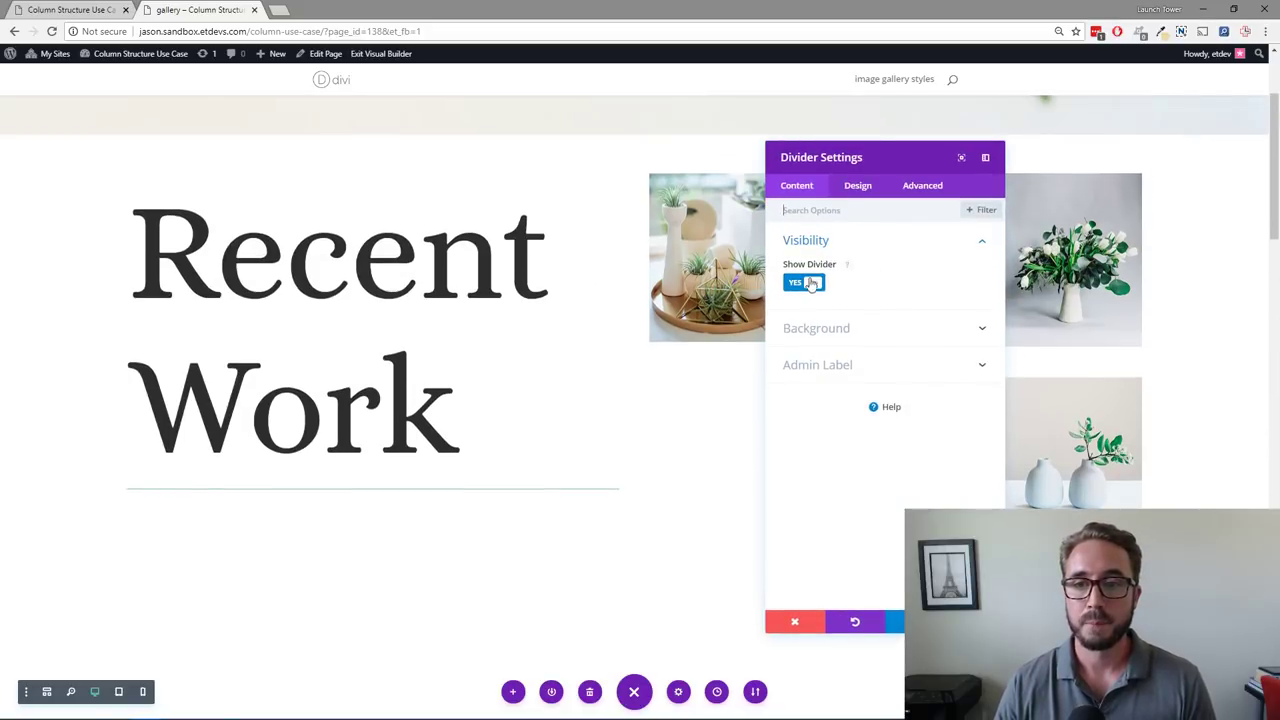
# Step: Set the divider's line color to #dddddd
pyautogui.click(858, 186)
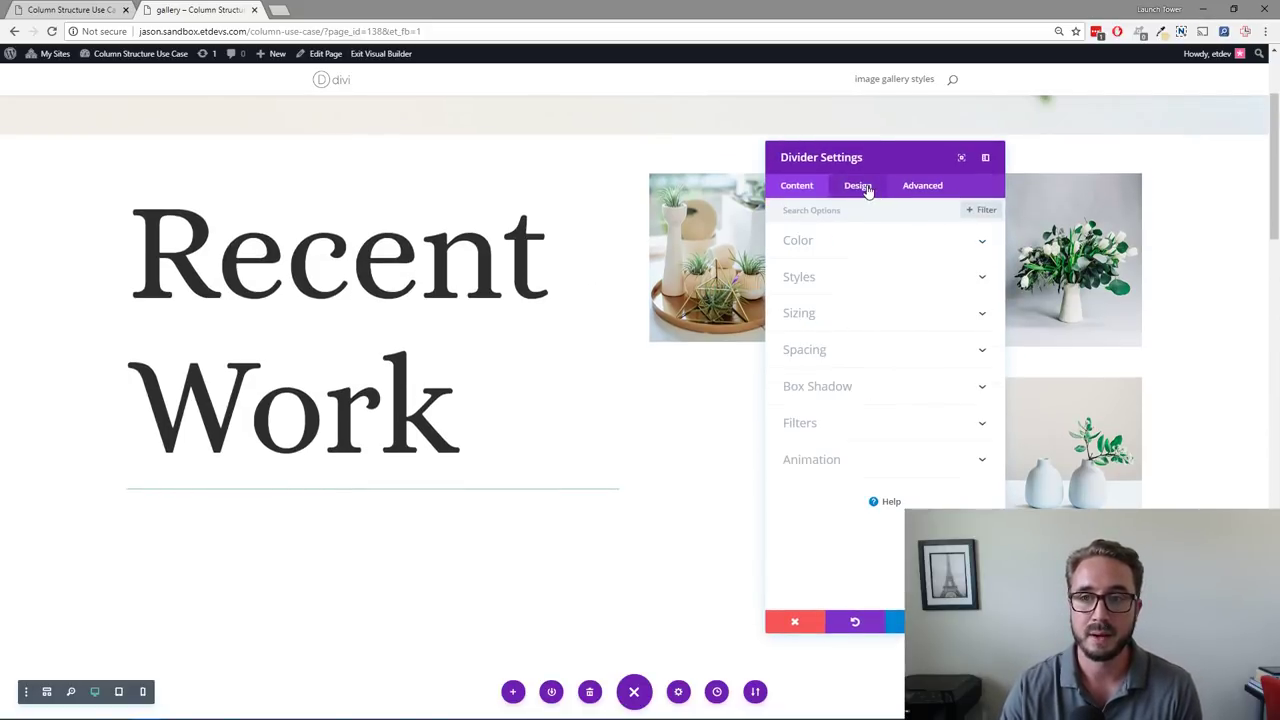
pyautogui.click(884, 242)
pyautogui.click(795, 292)
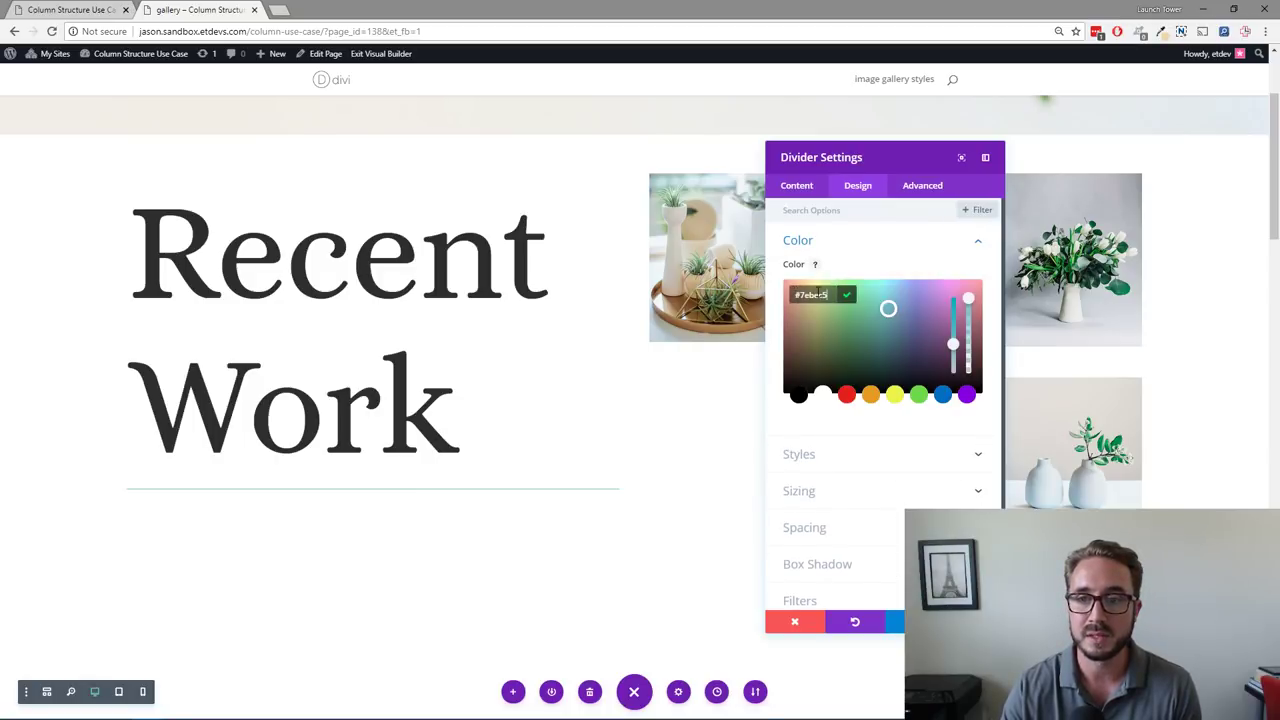
pyautogui.write('dd')
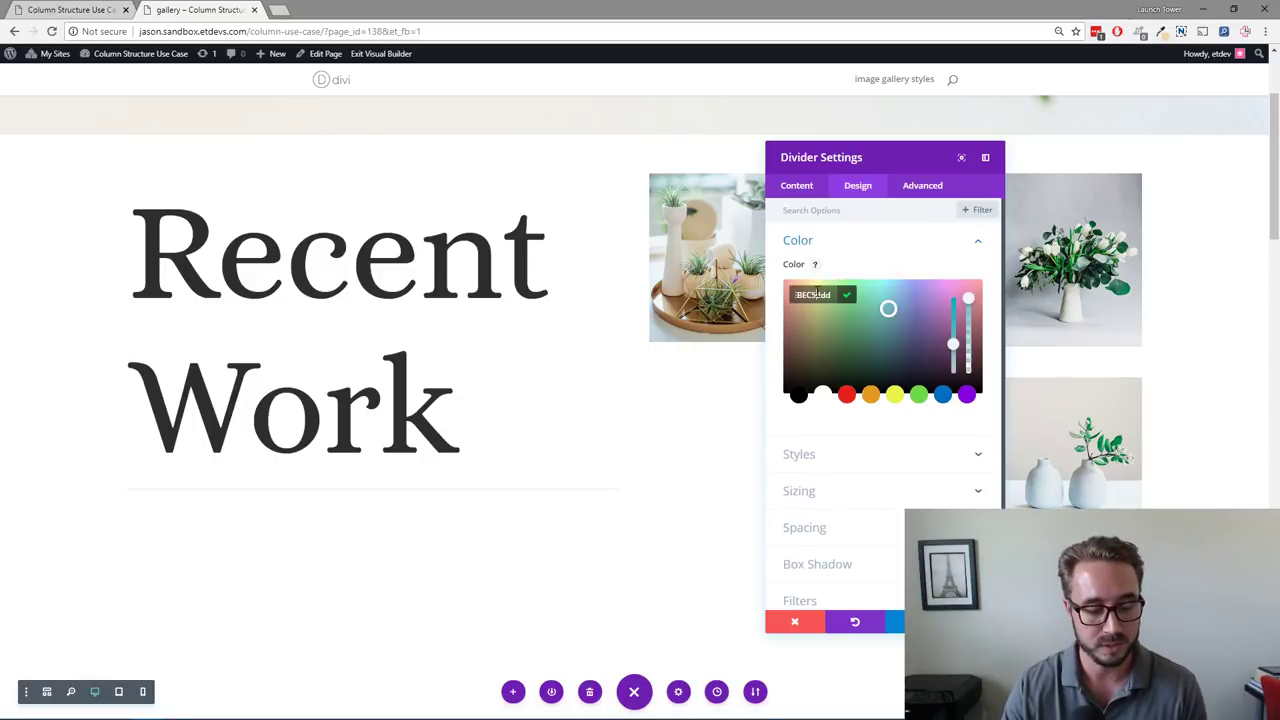
pyautogui.write('dddd')
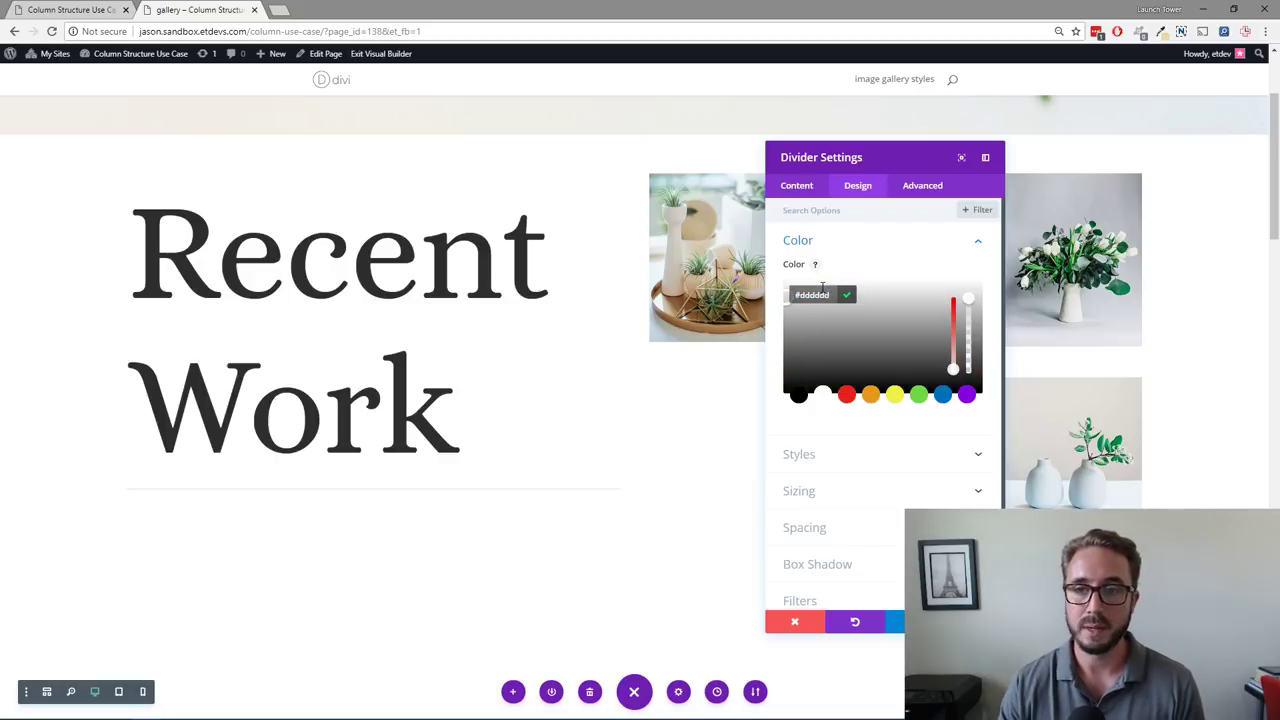
pyautogui.click(884, 255)
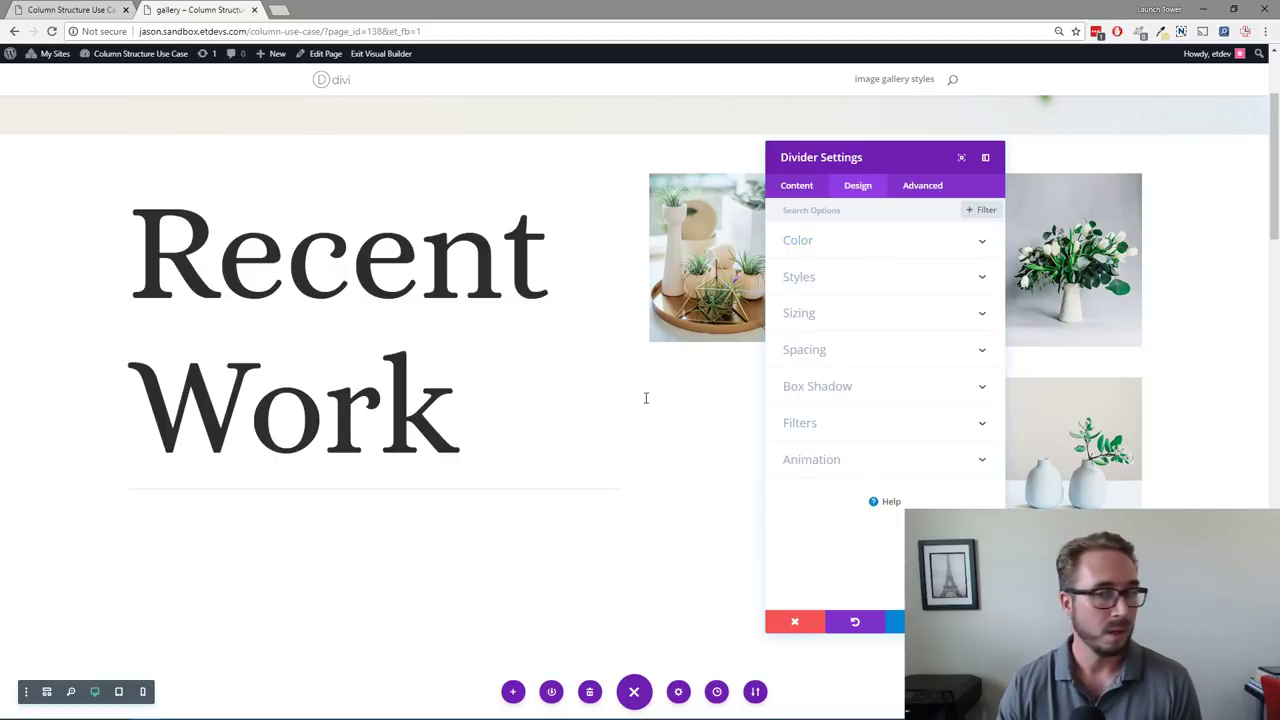
# Step: Set the divider's weight to 4px and its height to 2vw
pyautogui.click(863, 275)
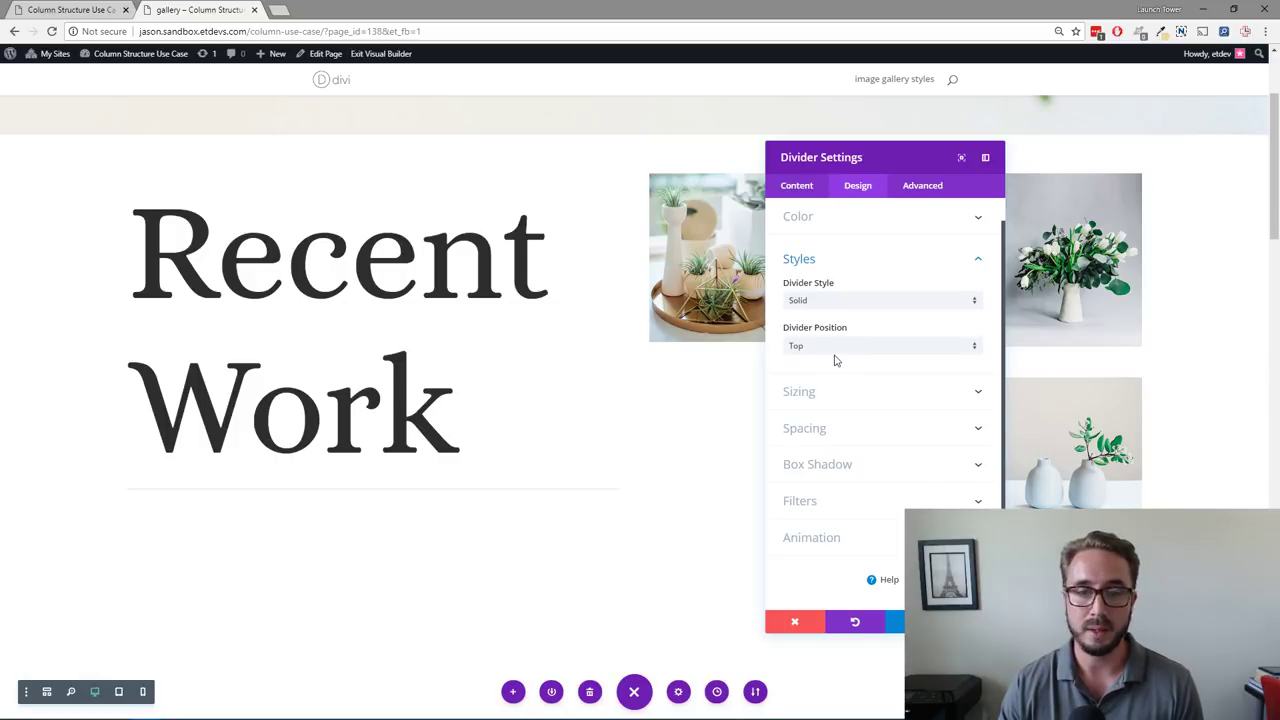
pyautogui.click(849, 396)
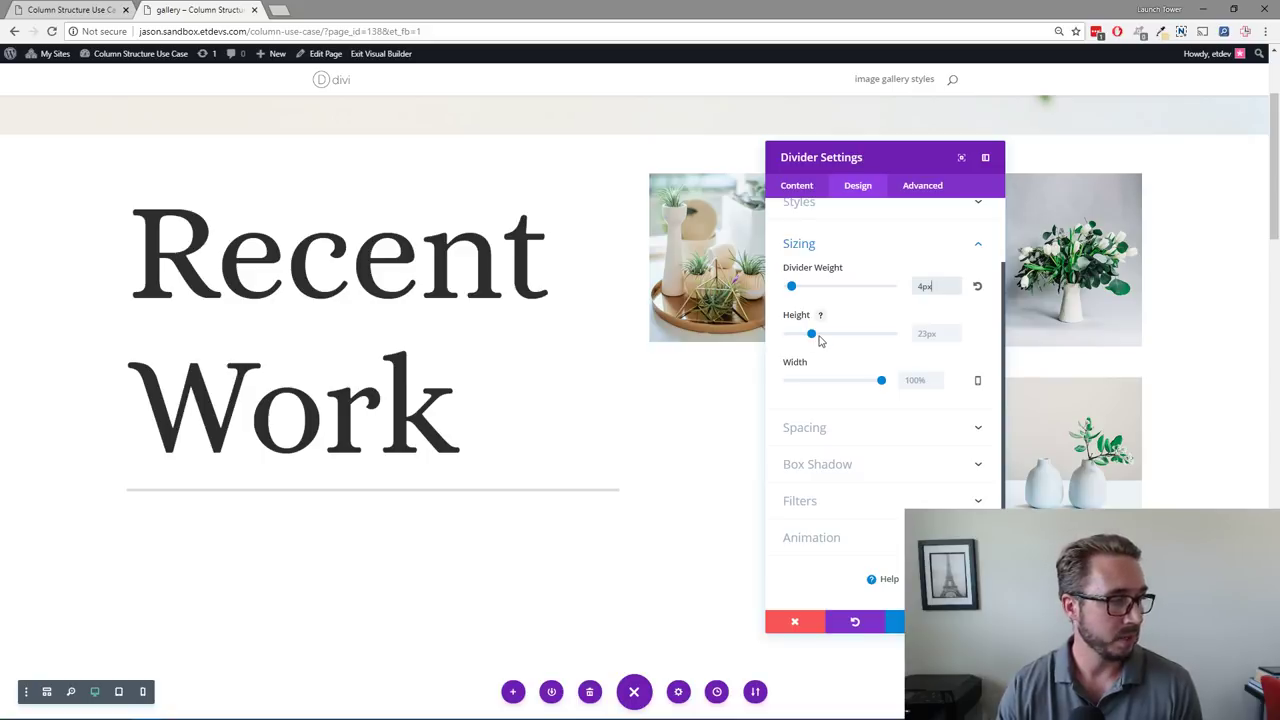
pyautogui.click(920, 331)
pyautogui.write('2vw')
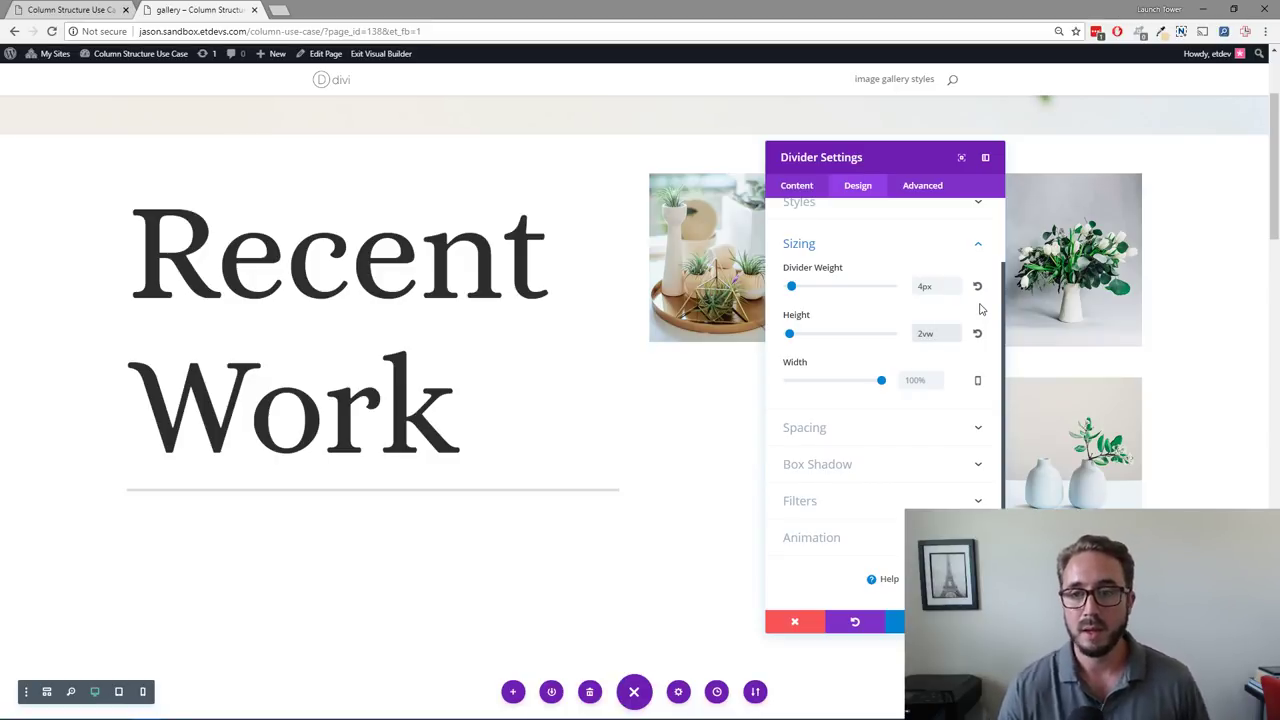
pyautogui.scroll(-1, 510, 430)
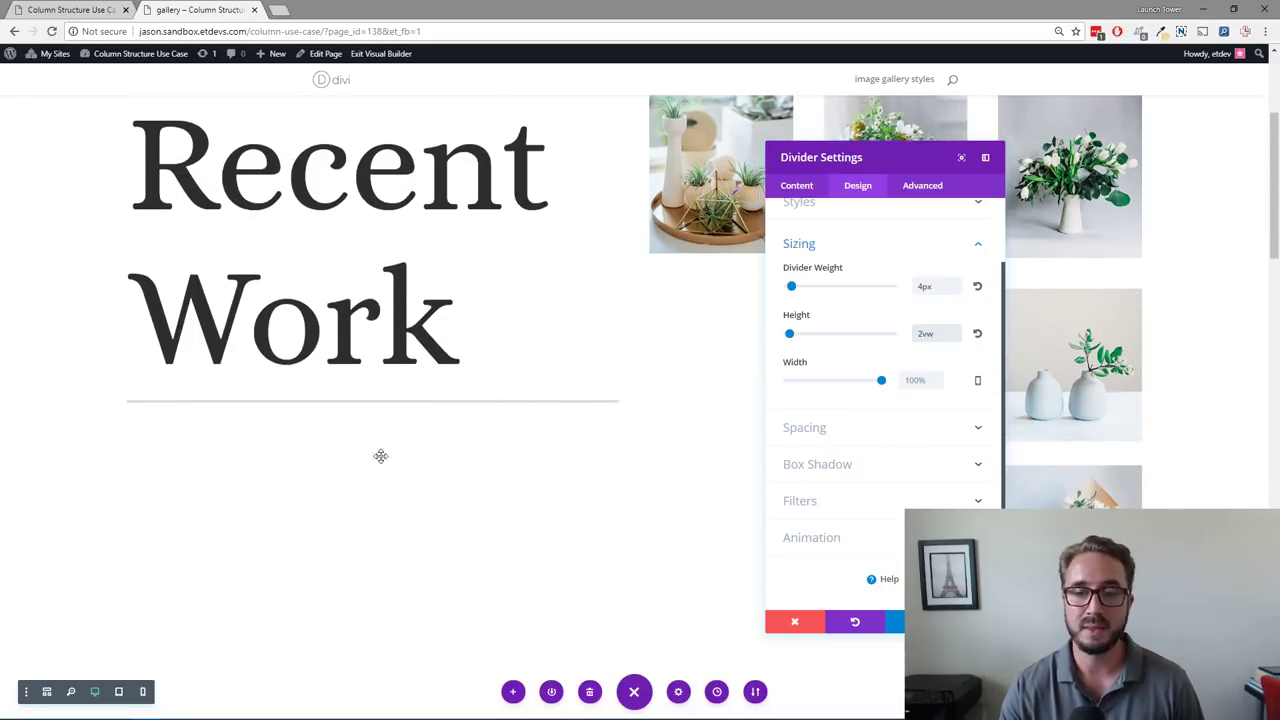
pyautogui.scroll(1, 631, 526)
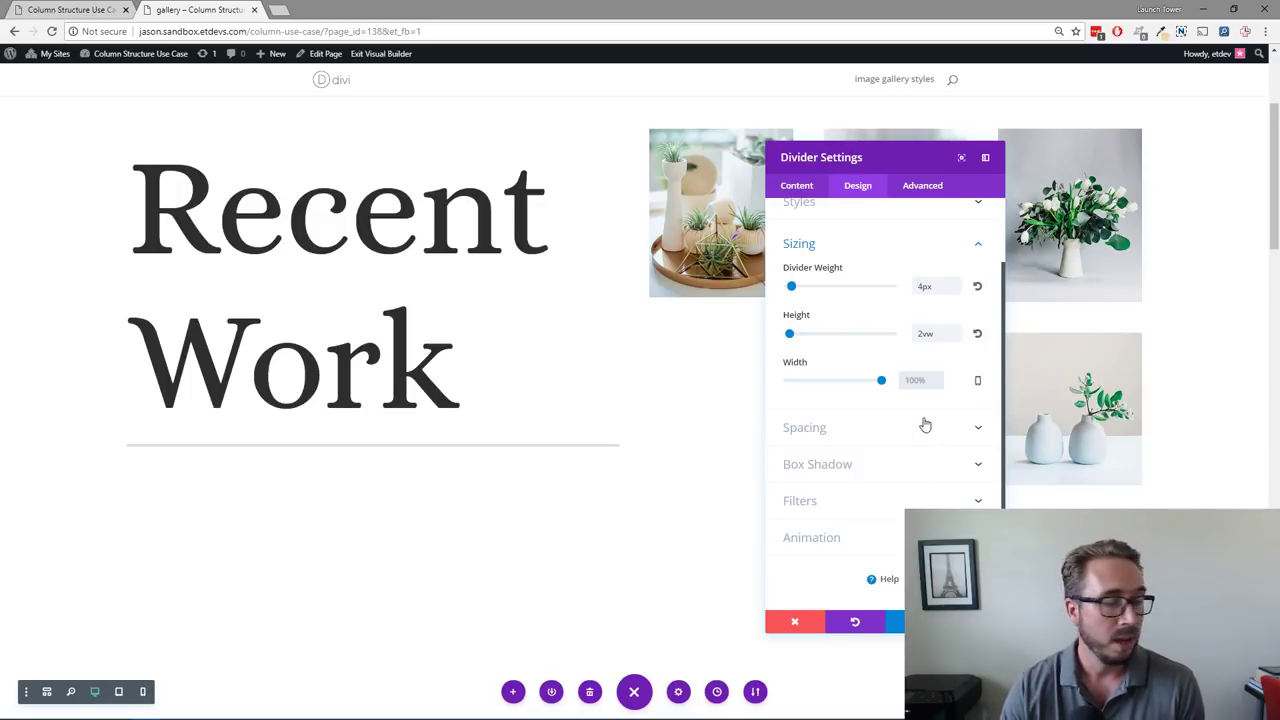
# Step: Give the divider a custom margin of 5vw left and -10vw right, and save the divider settings
pyautogui.click(862, 436)
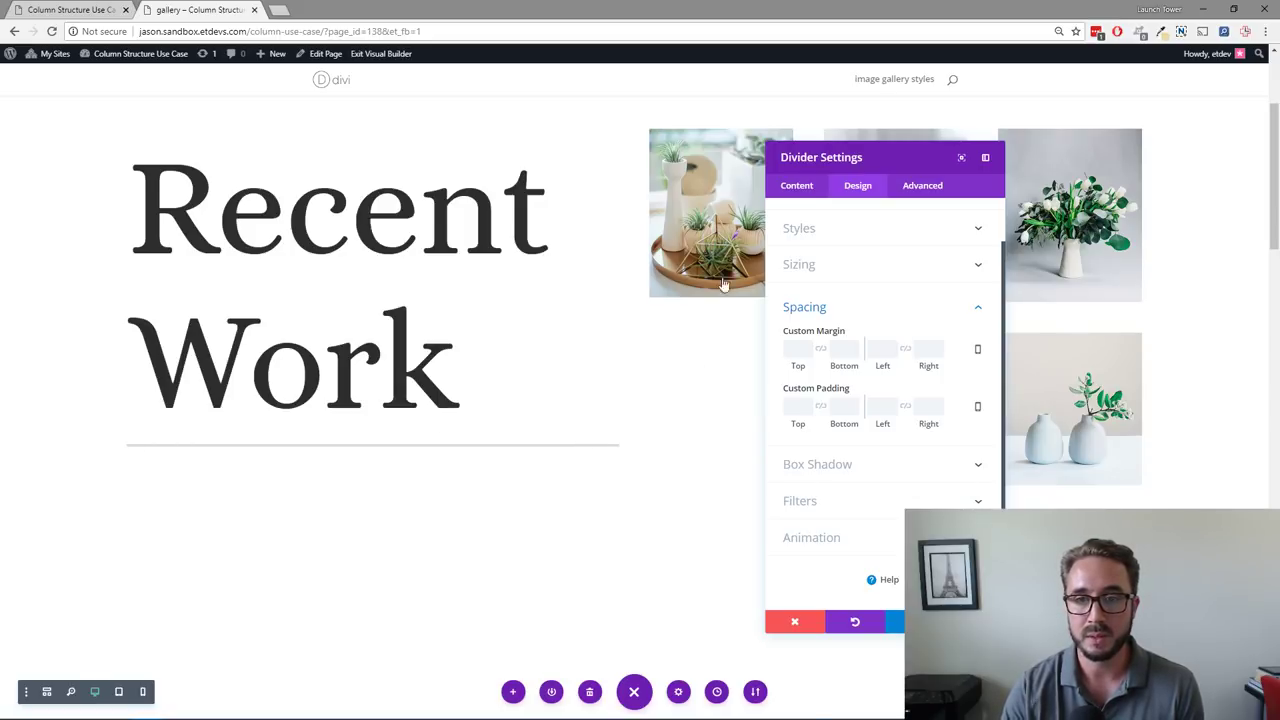
pyautogui.moveTo(900, 151); pyautogui.dragTo(1060, 142)
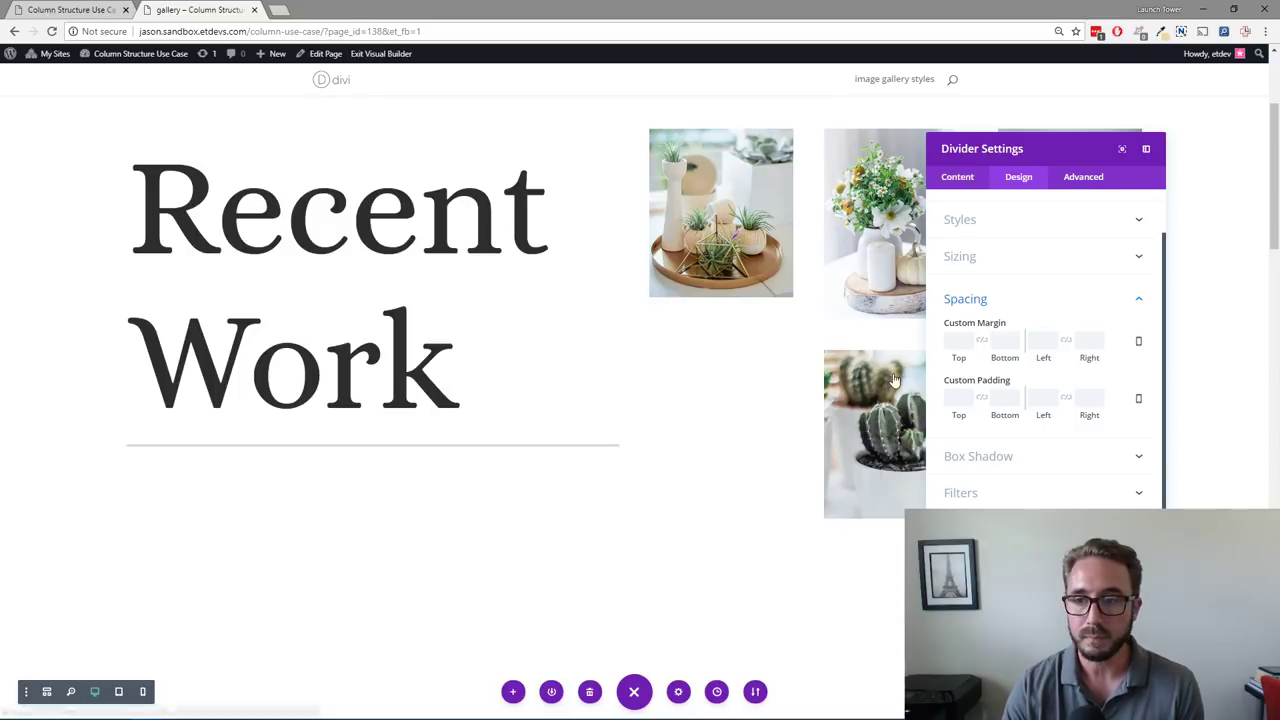
pyautogui.moveTo(1068, 146); pyautogui.dragTo(967, 108)
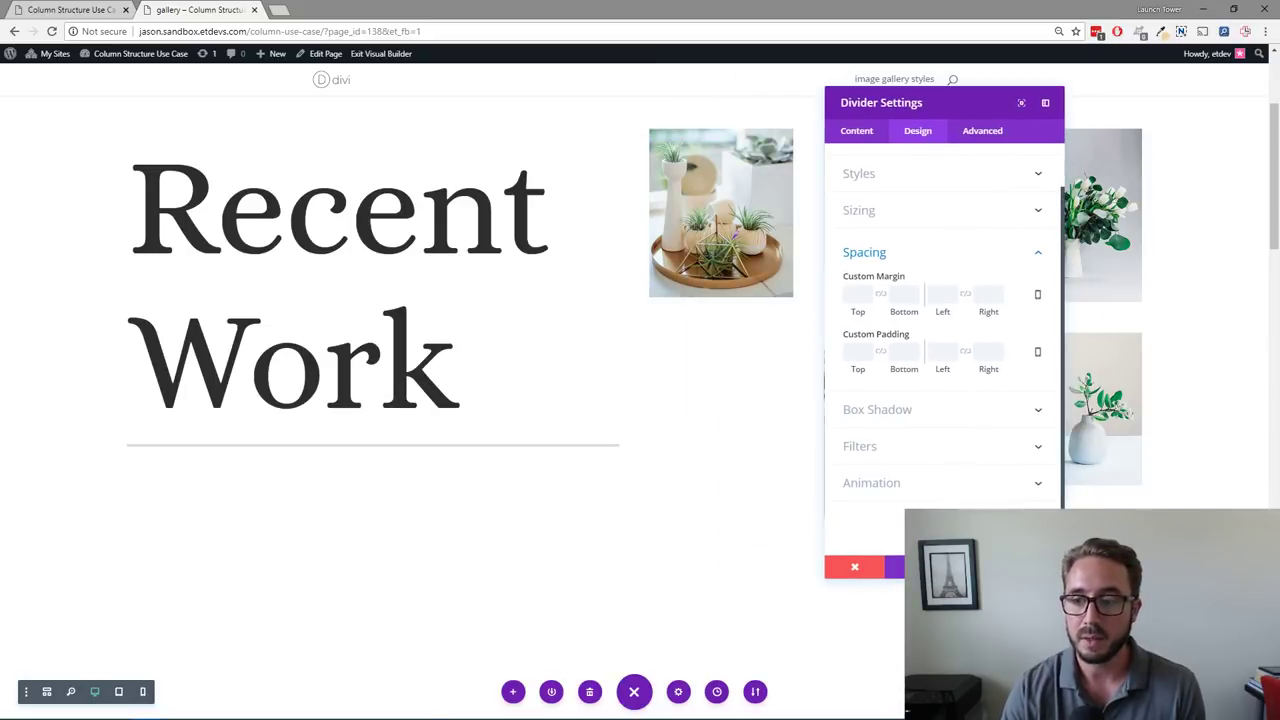
pyautogui.moveTo(1064, 578); pyautogui.dragTo(1066, 492)
pyautogui.moveTo(960, 106); pyautogui.dragTo(1043, 110)
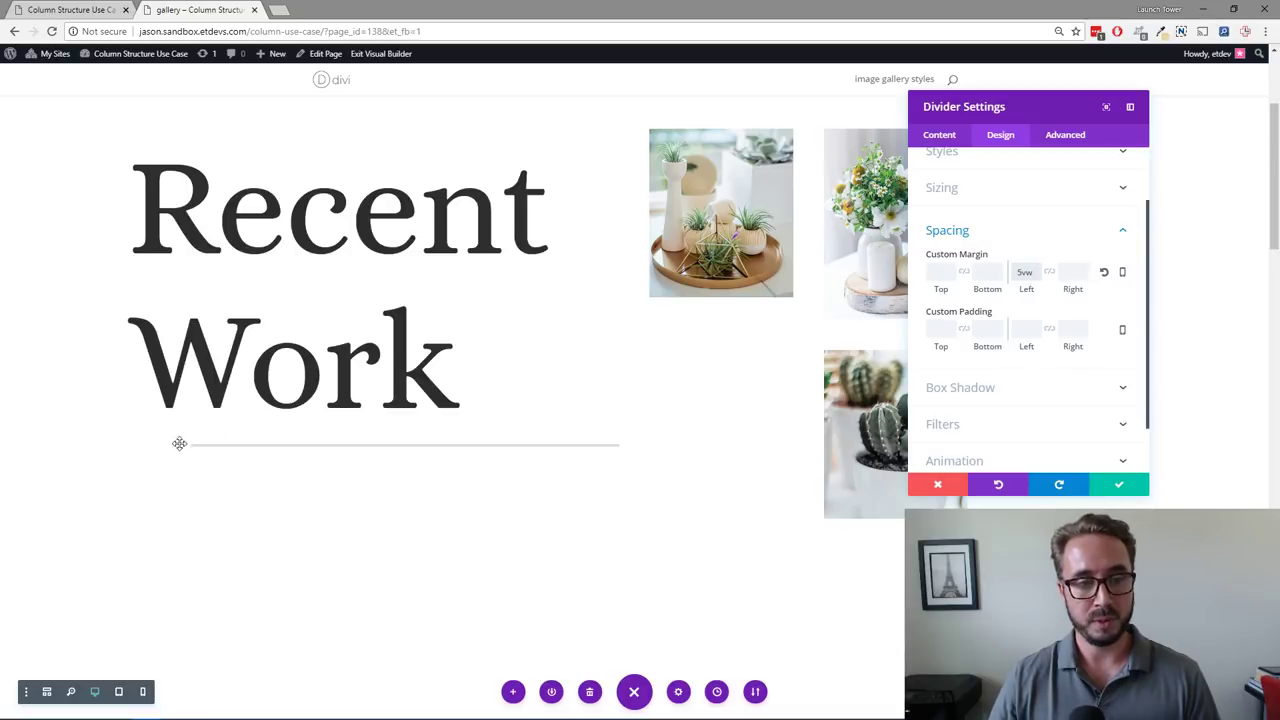
pyautogui.click(1070, 272)
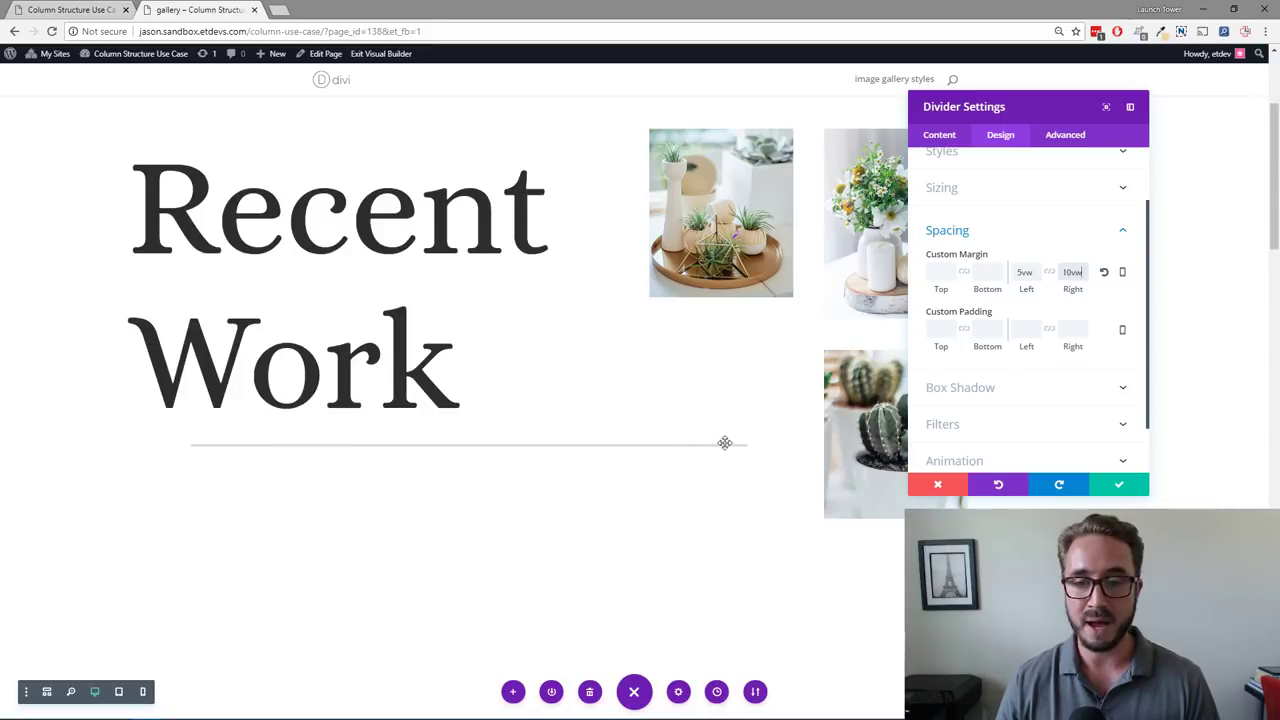
pyautogui.click(583, 449)
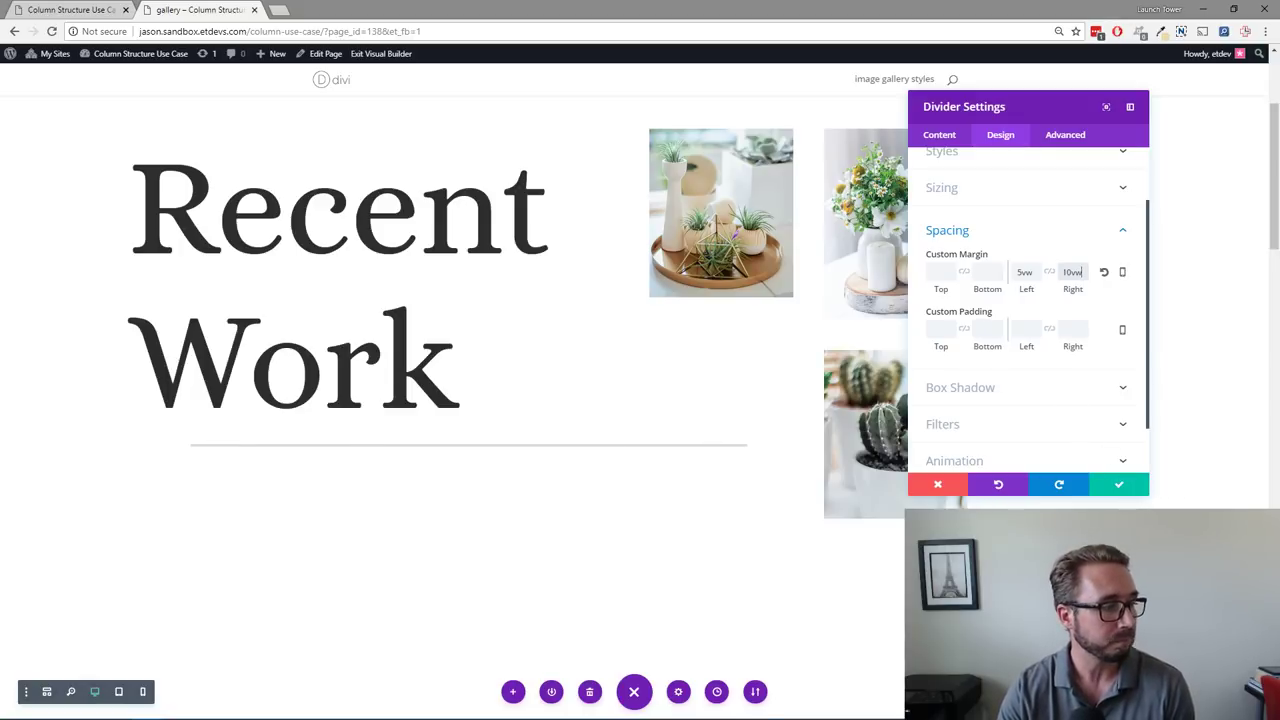
pyautogui.click(1072, 272)
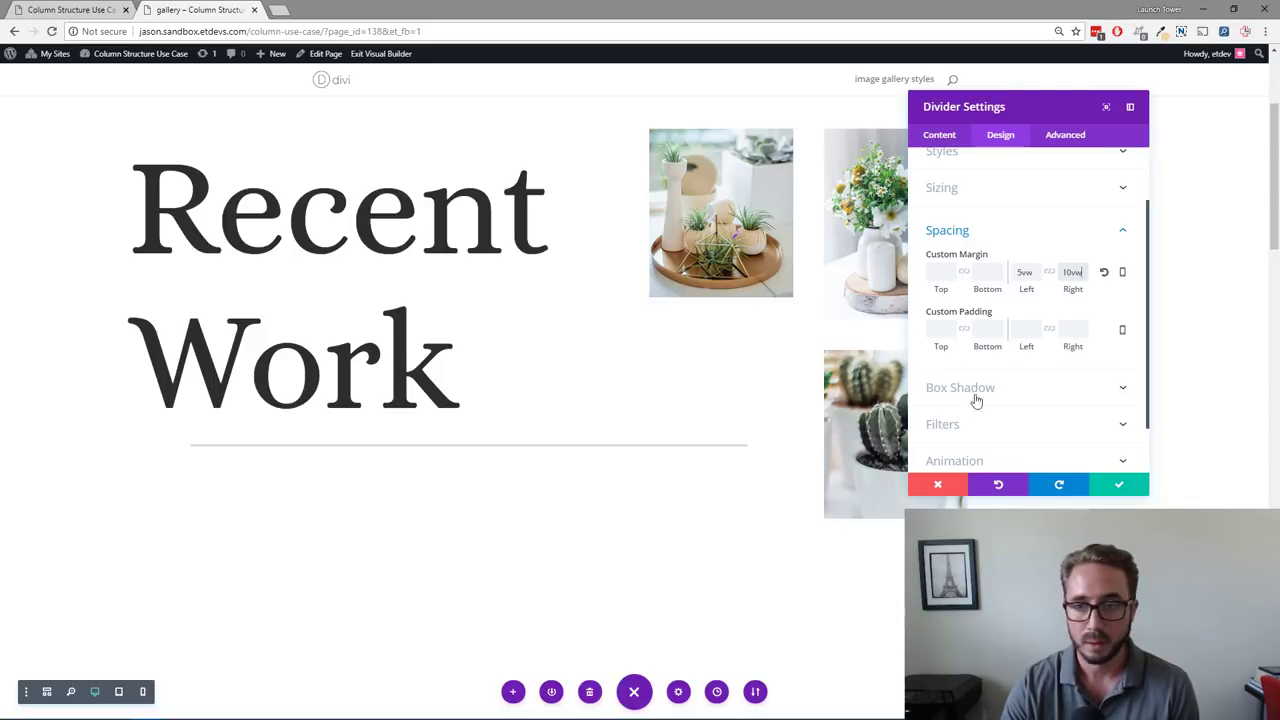
pyautogui.click(1124, 486)
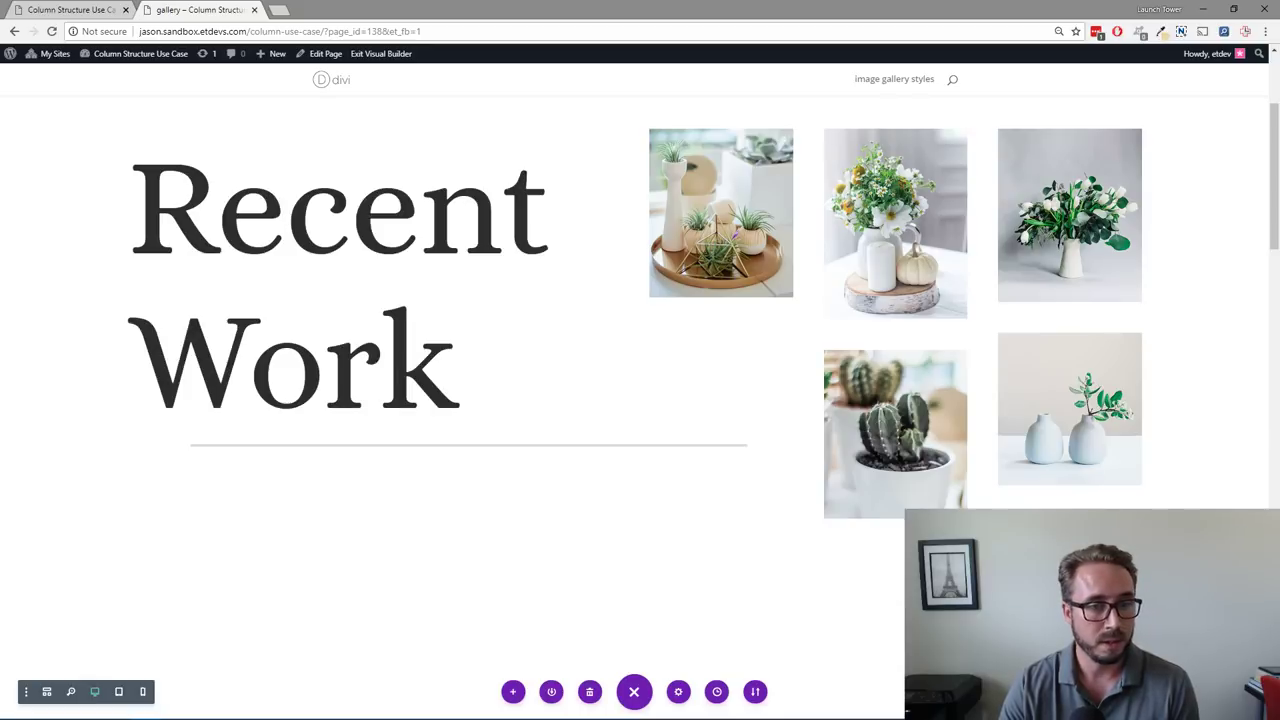
# Step: Insert a Text module below the divider, keep its placeholder content, and save it
pyautogui.moveTo(377, 443)
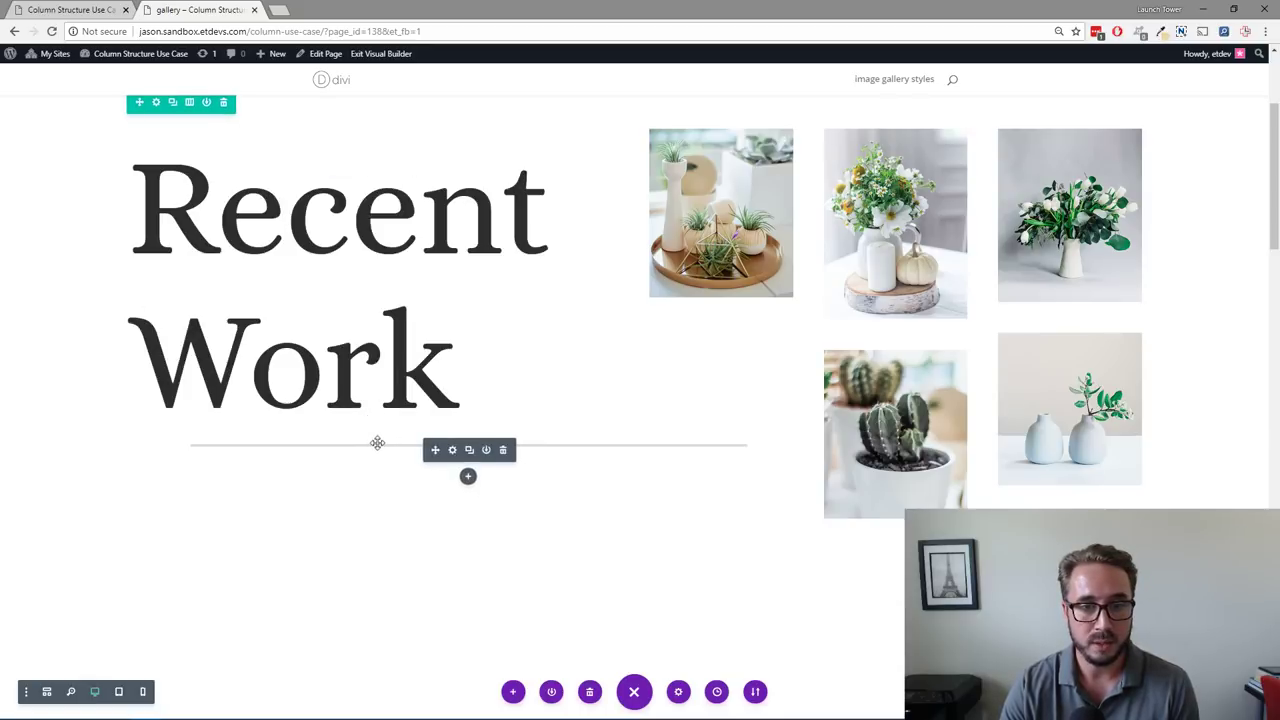
pyautogui.click(468, 480)
pyautogui.write('t')
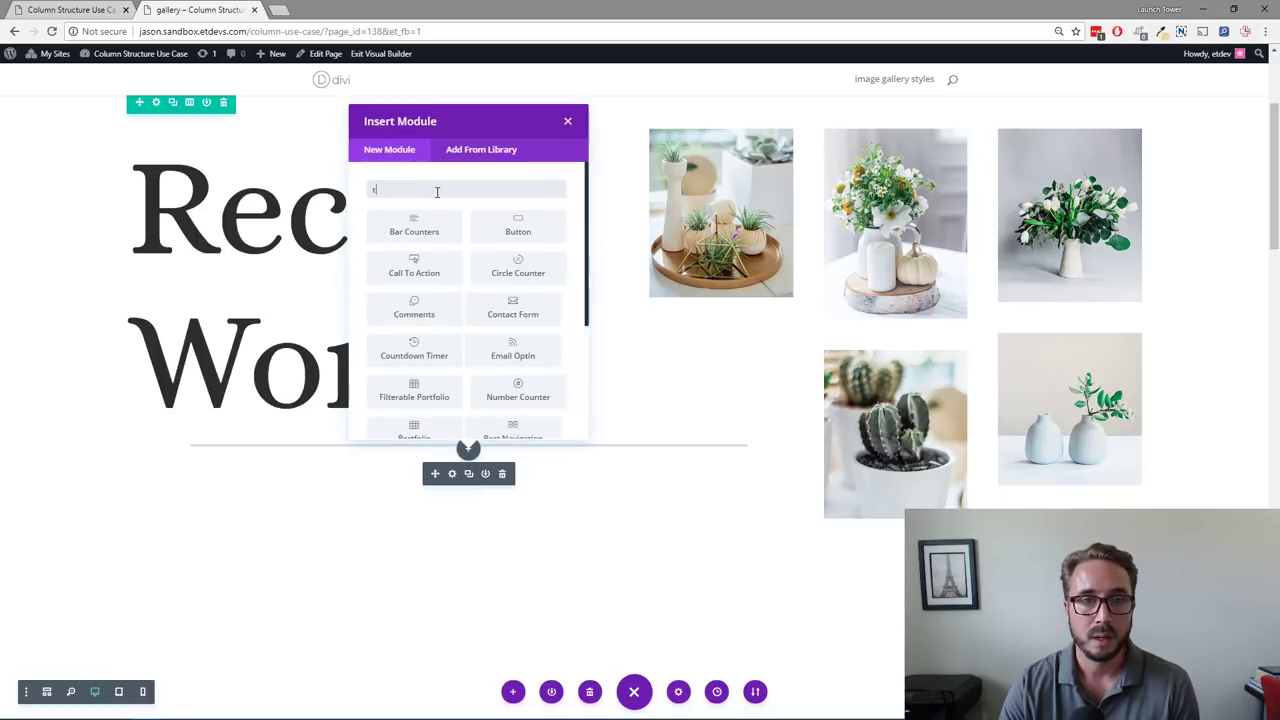
pyautogui.write('ext')
pyautogui.click(416, 232)
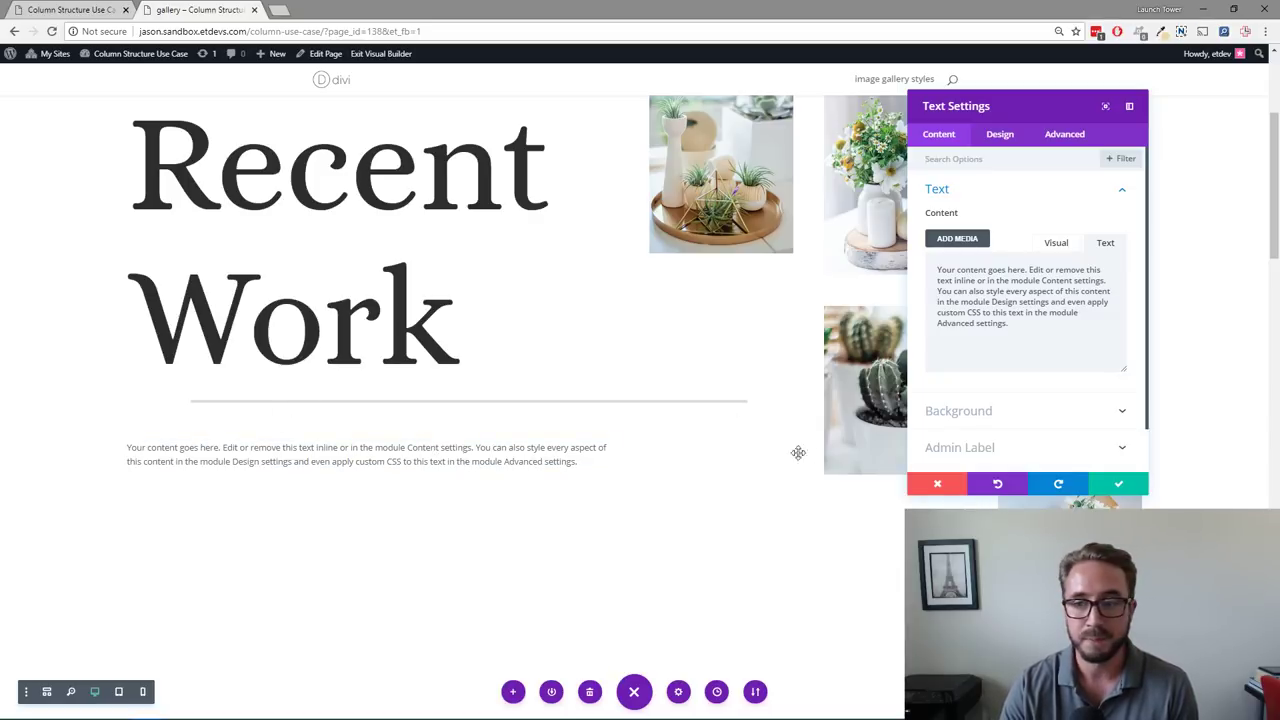
pyautogui.click(1118, 487)
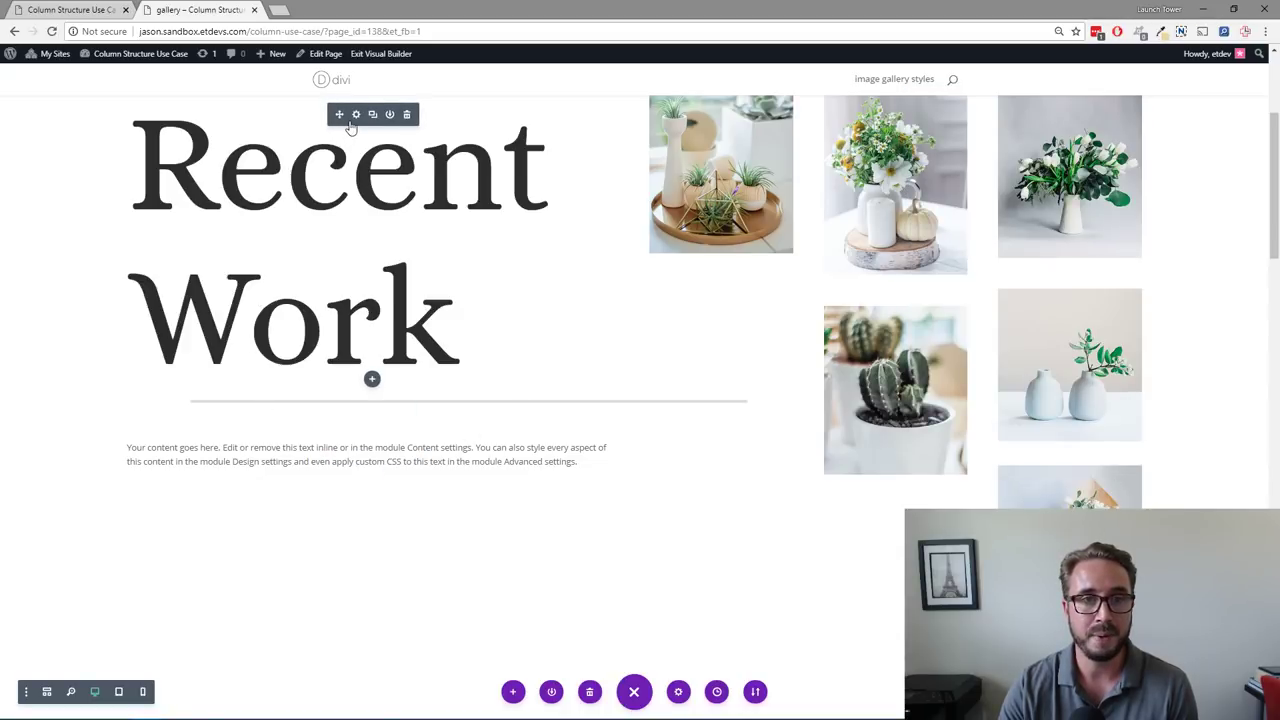
# Step: Copy the Recent Work heading module's styles and paste them onto the new text module below the divider
pyautogui.rightClick(350, 130)
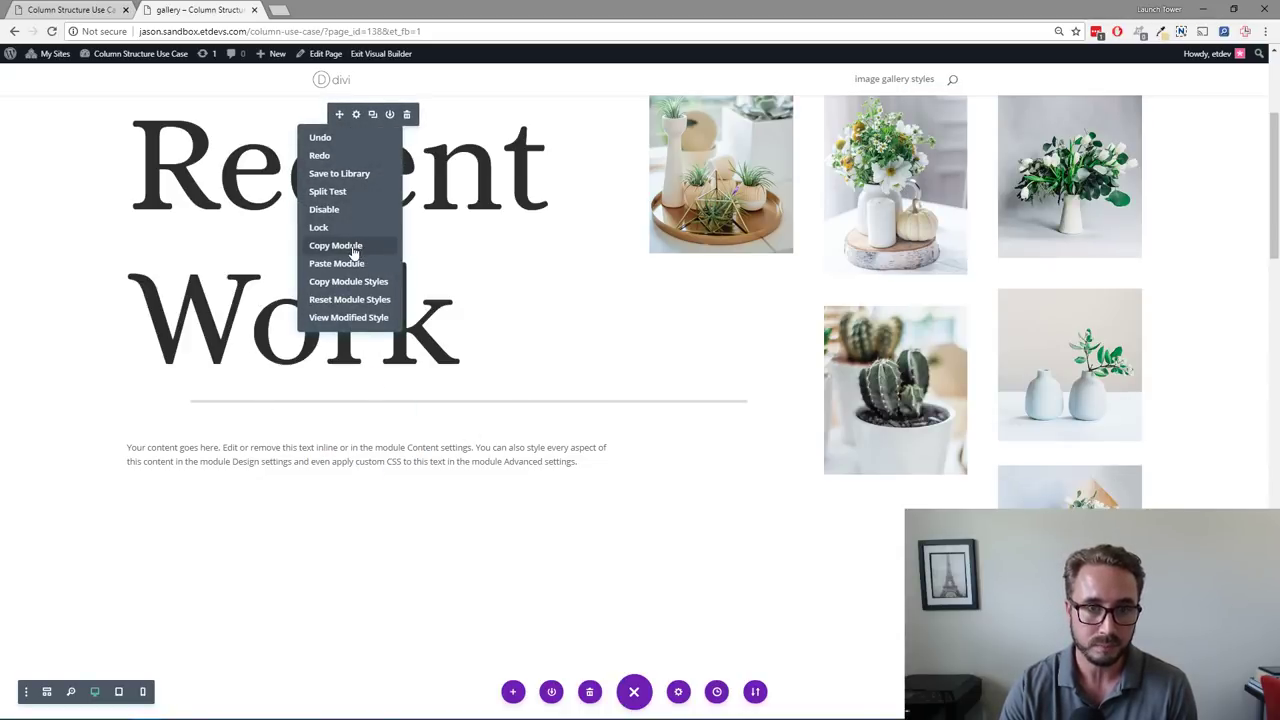
pyautogui.click(350, 282)
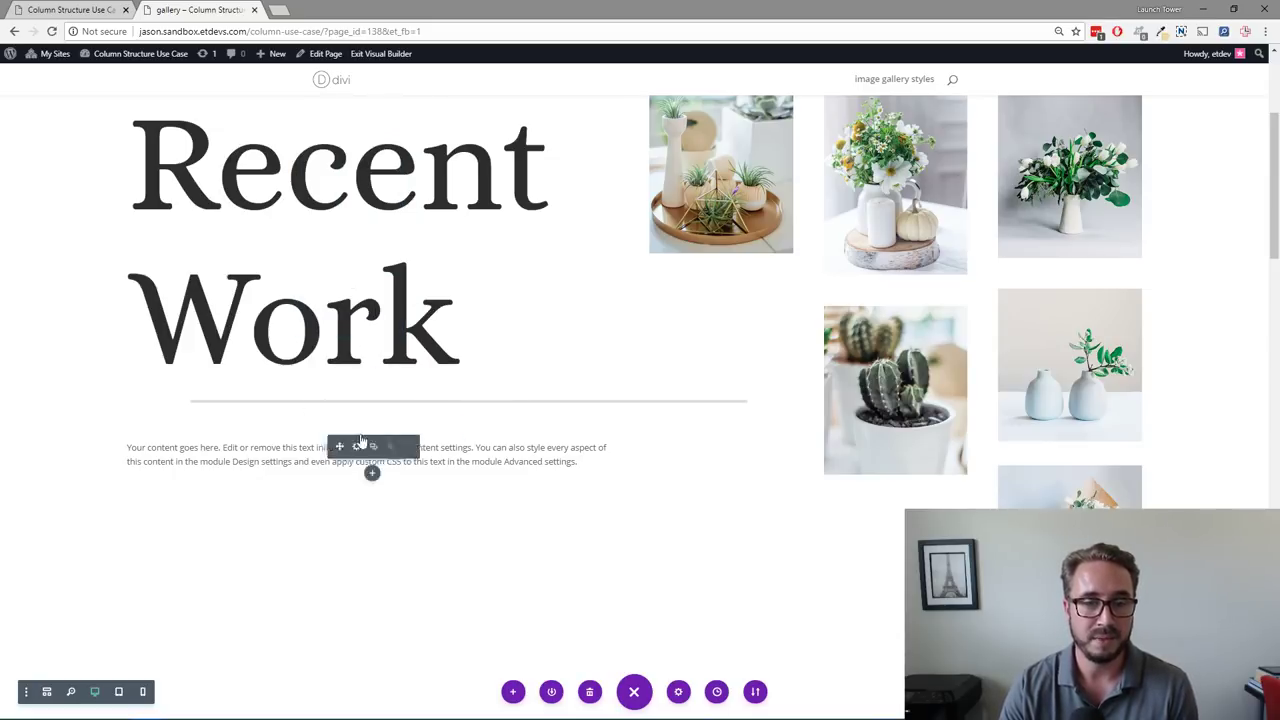
pyautogui.rightClick(345, 449)
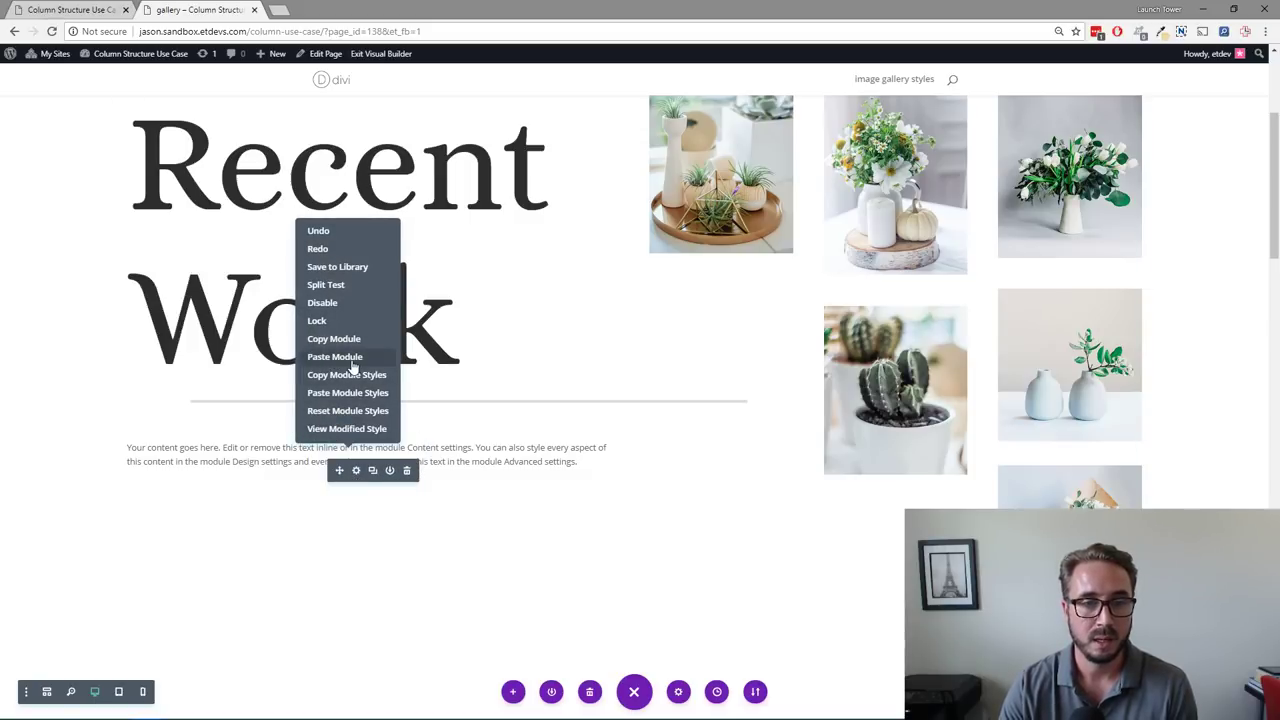
pyautogui.click(355, 409)
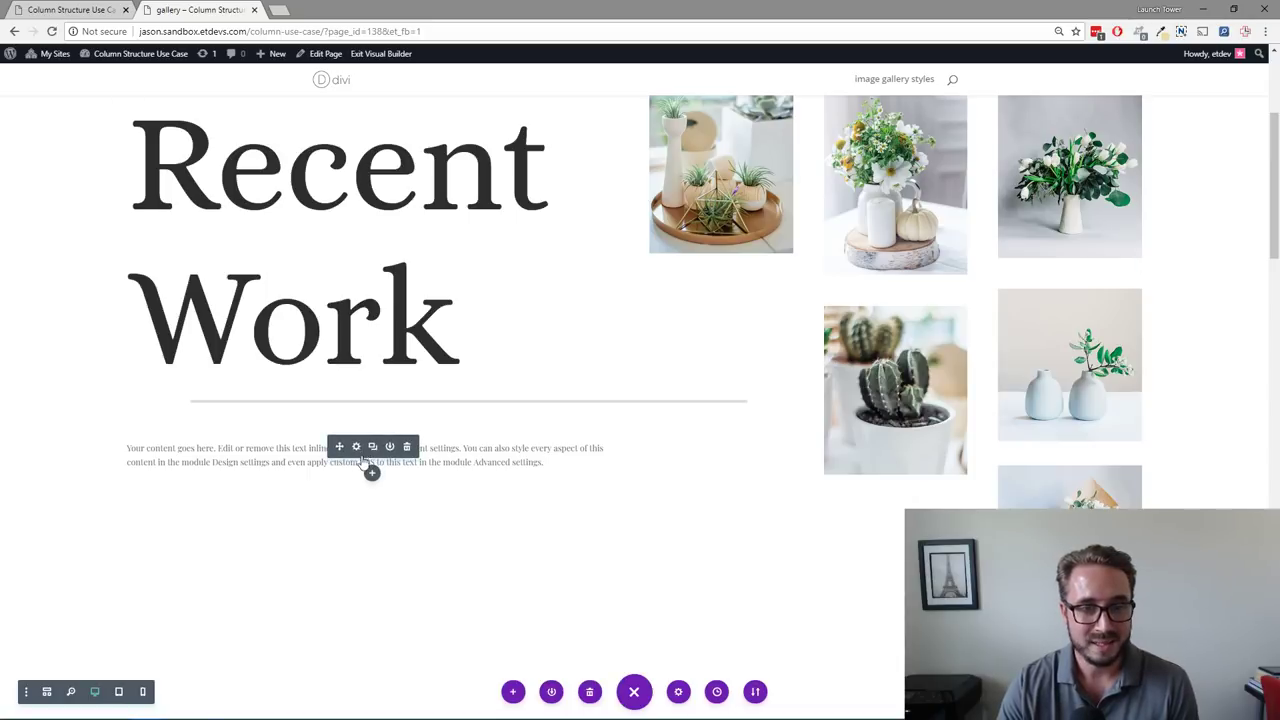
# Step: Set the new text module's body text size to 1.8vw and its line height to 1.6em
pyautogui.click(356, 447)
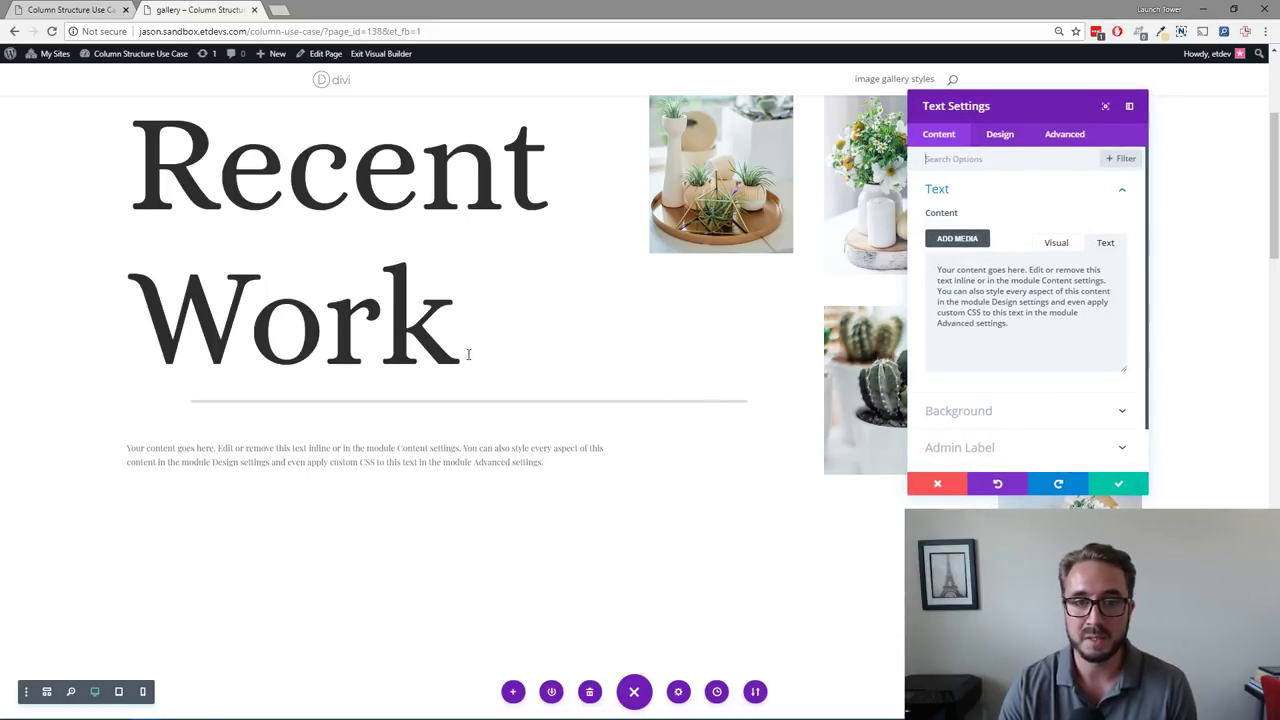
pyautogui.click(1008, 137)
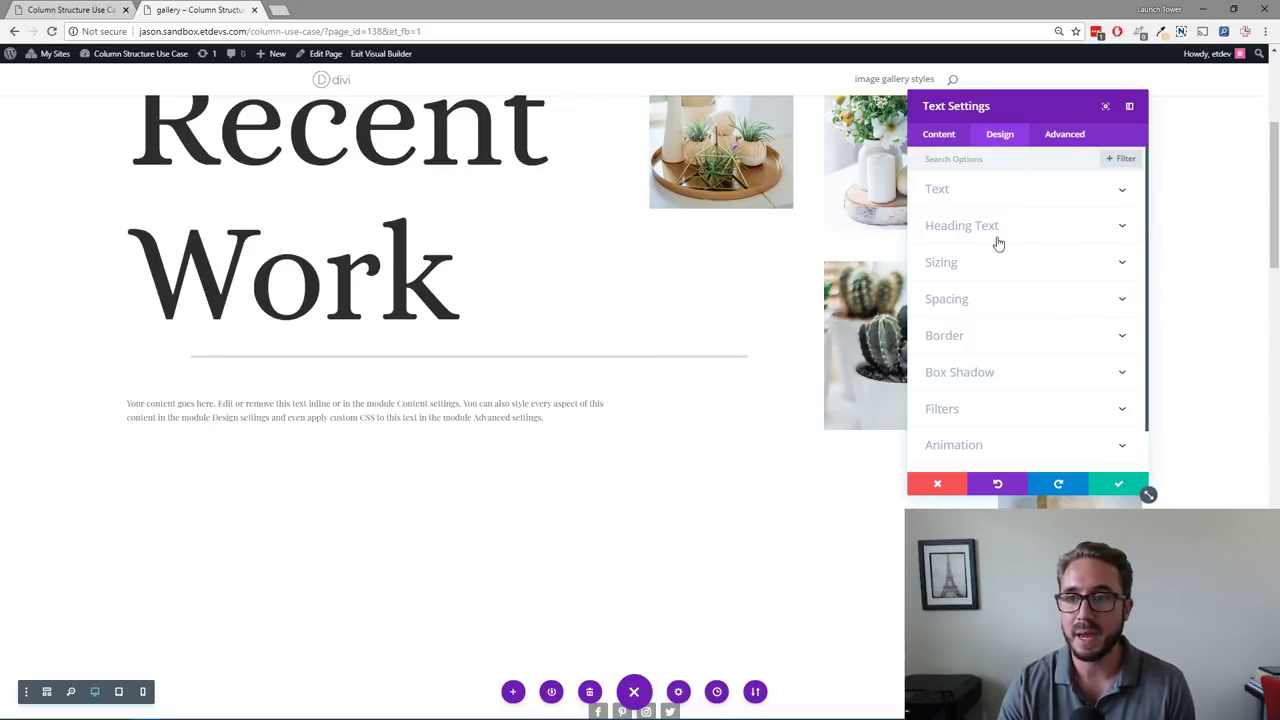
pyautogui.click(994, 200)
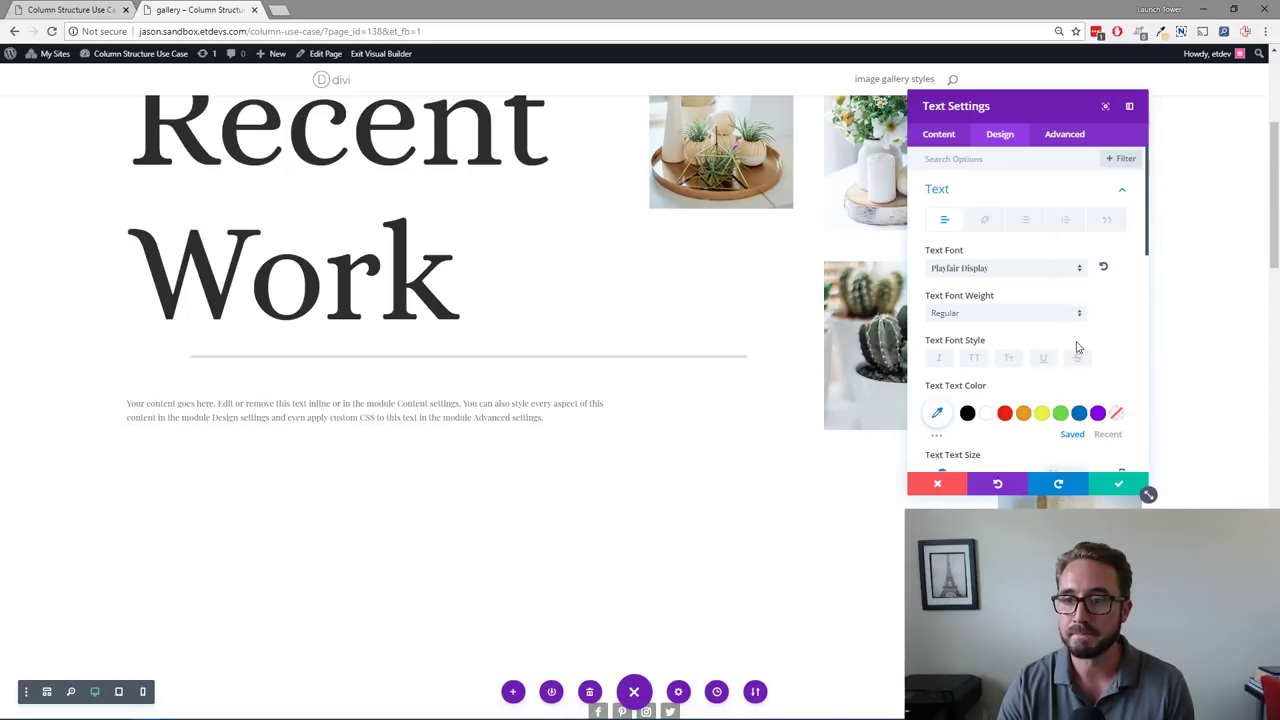
pyautogui.scroll(-2, 1074, 348)
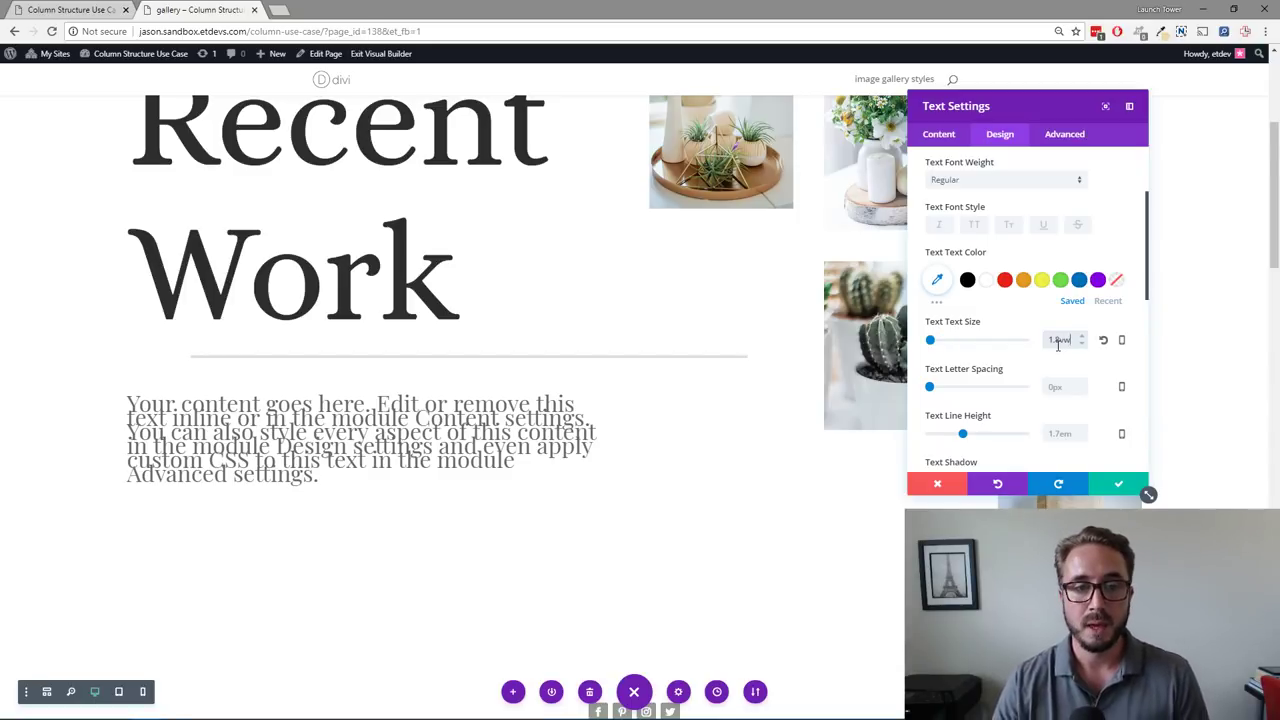
pyautogui.click(1083, 437)
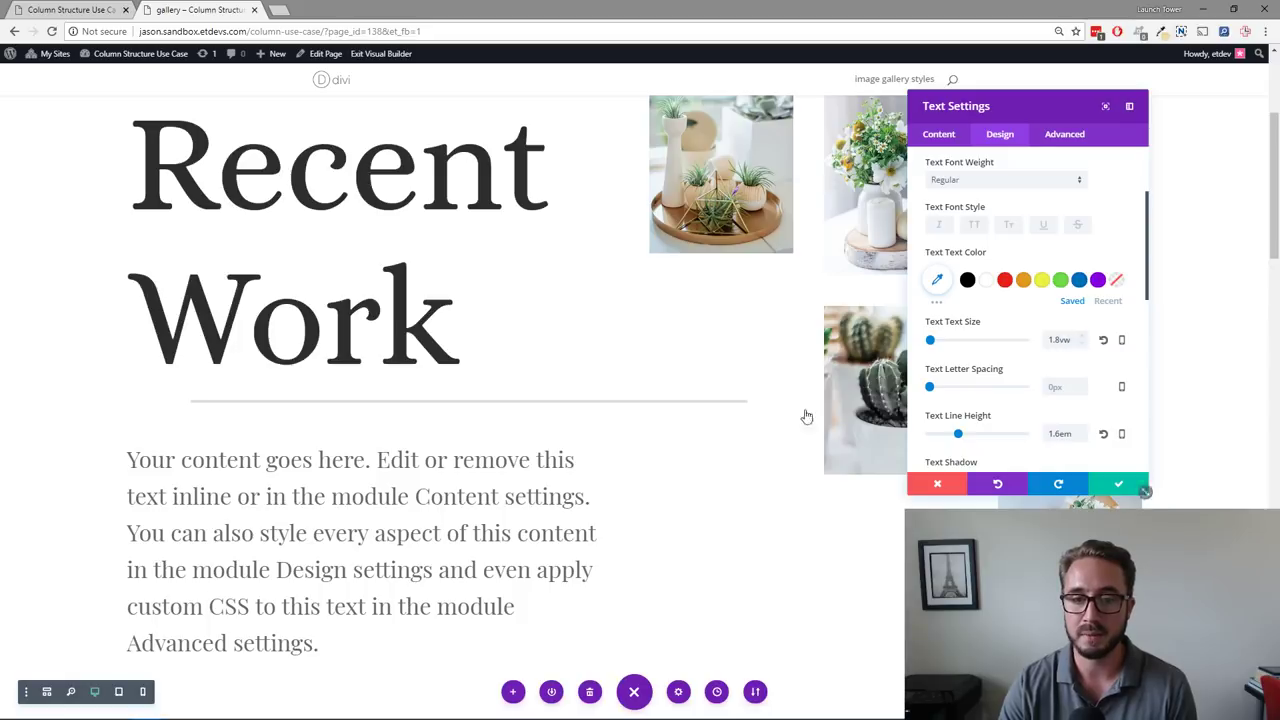
pyautogui.scroll(-1, 408, 484)
pyautogui.scroll(1, 408, 481)
pyautogui.scroll(-1, 408, 481)
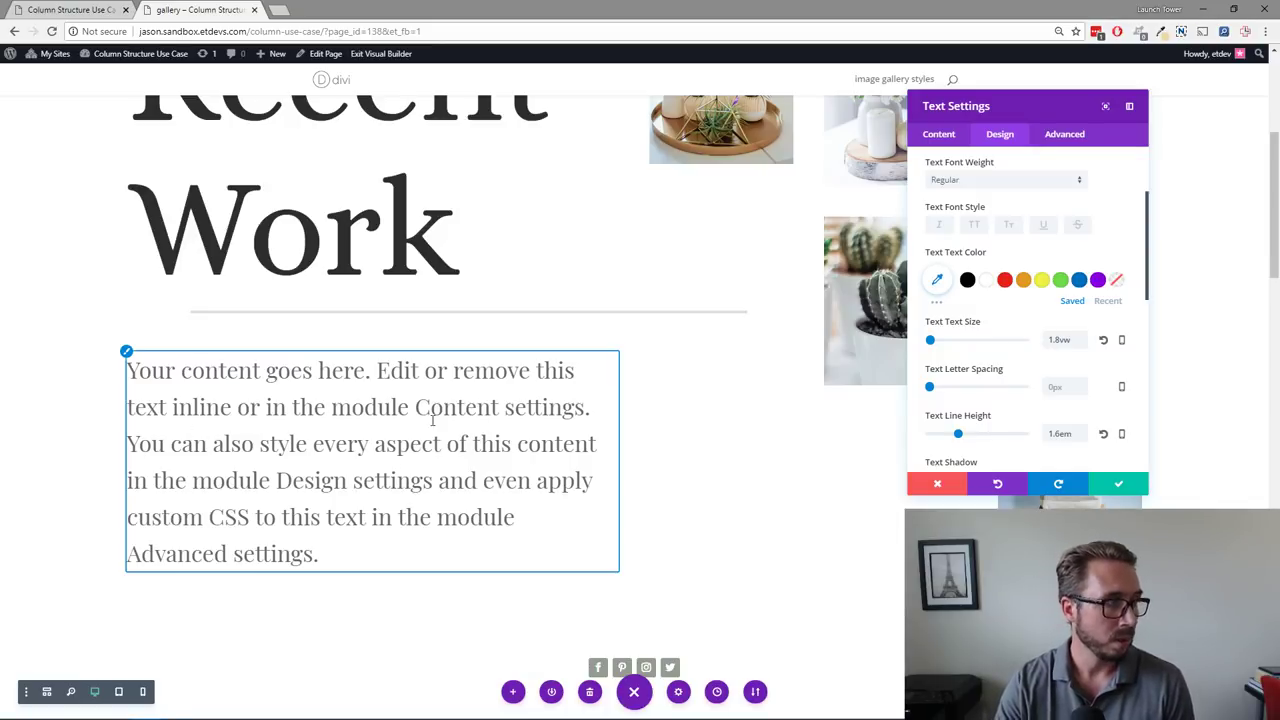
pyautogui.scroll(-3, 1003, 420)
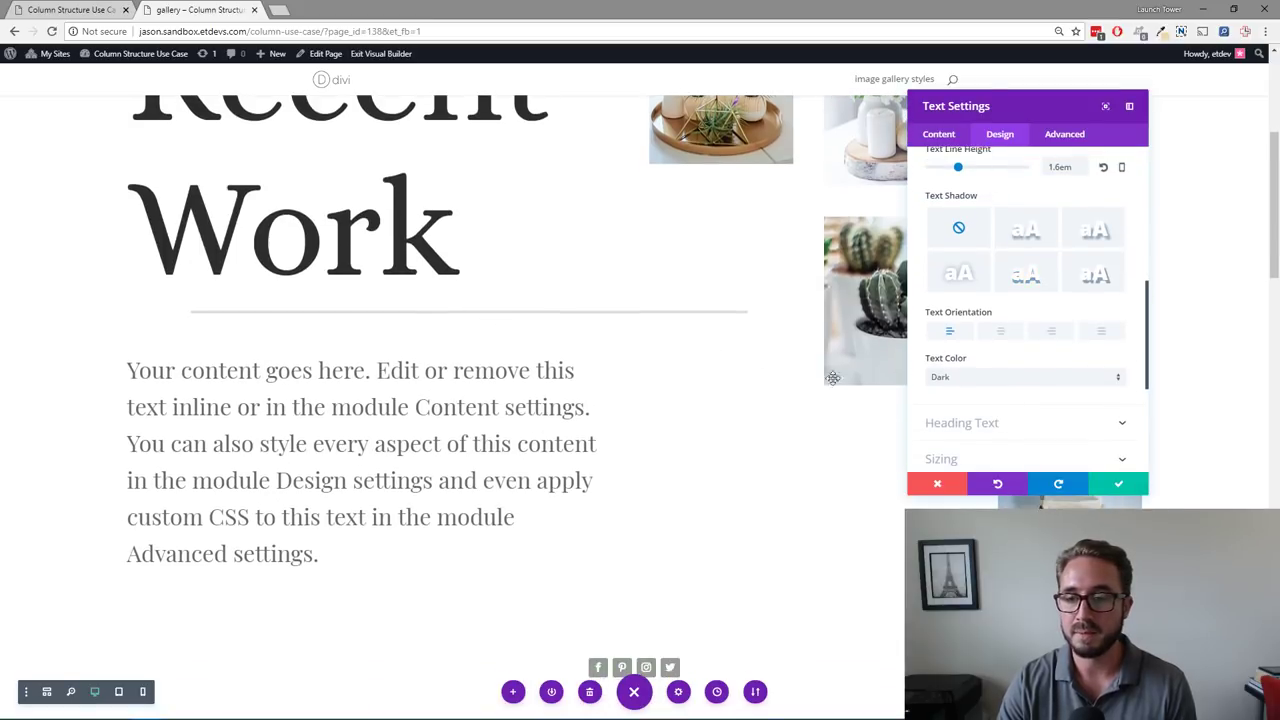
# Step: Give the intro text module a custom margin of 7vw left and -9vw right, and save the module settings
pyautogui.scroll(-1, 992, 434)
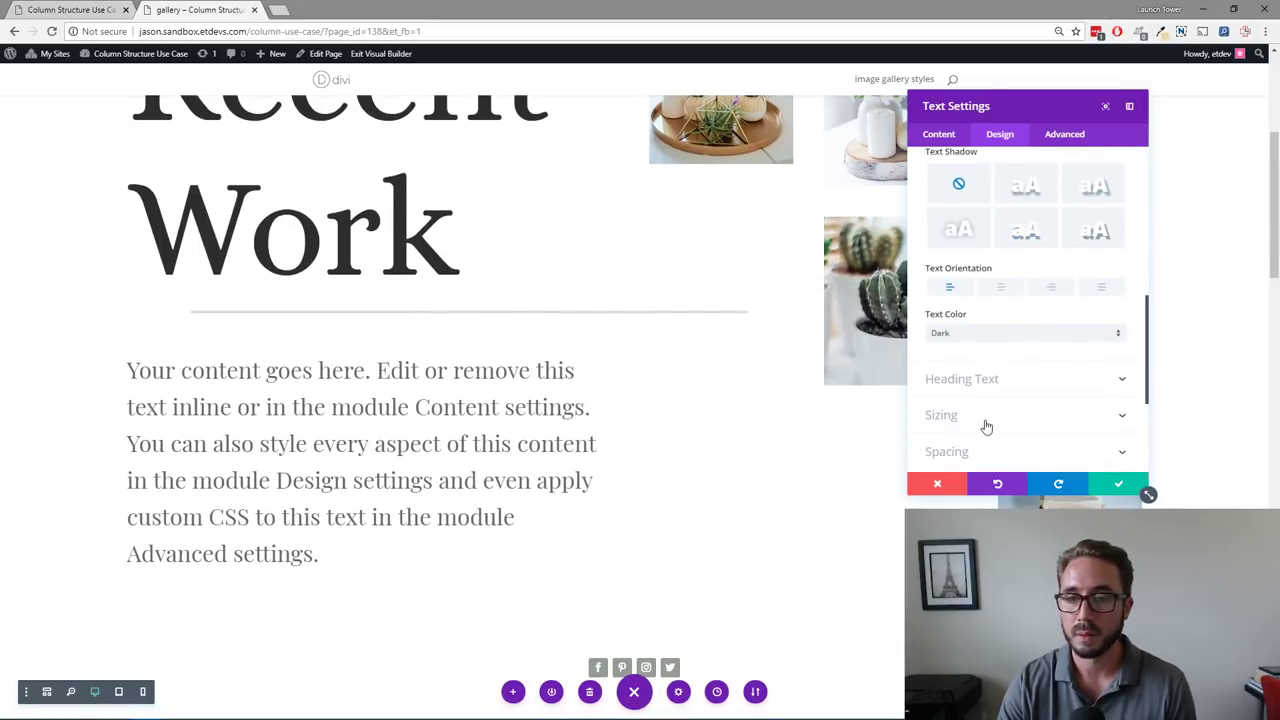
pyautogui.click(986, 417)
pyautogui.click(985, 253)
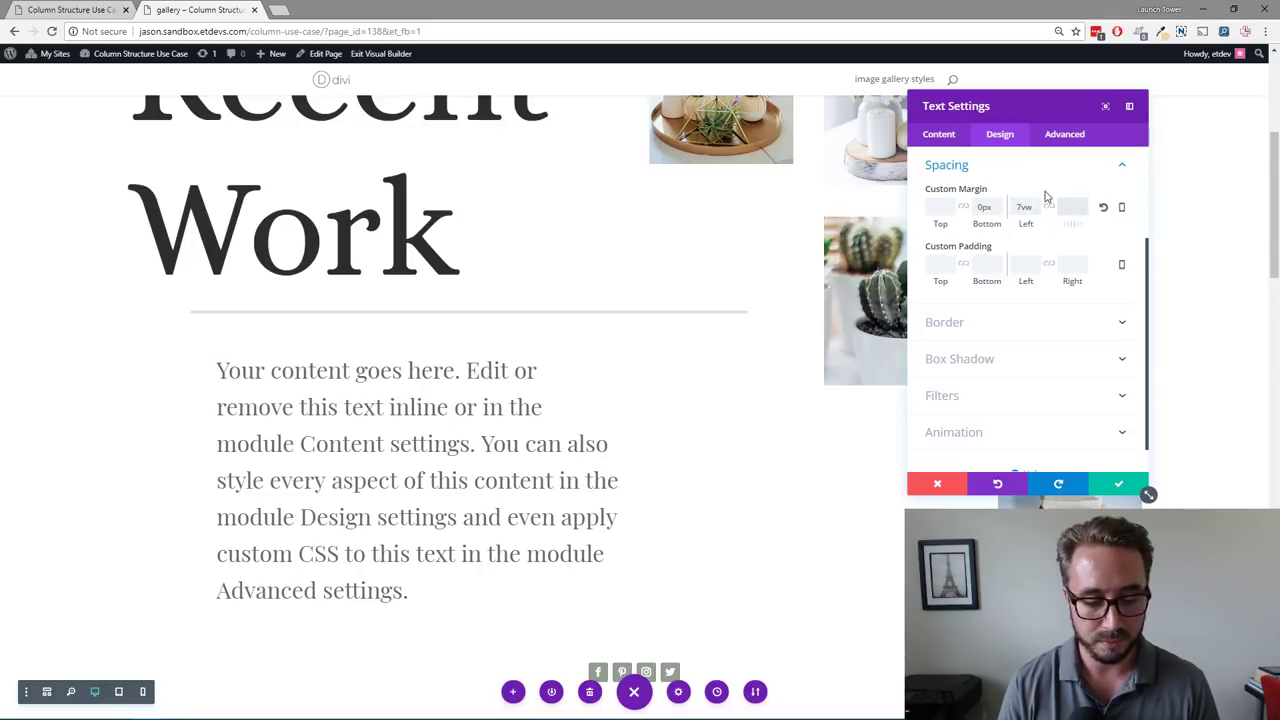
pyautogui.write('vw')
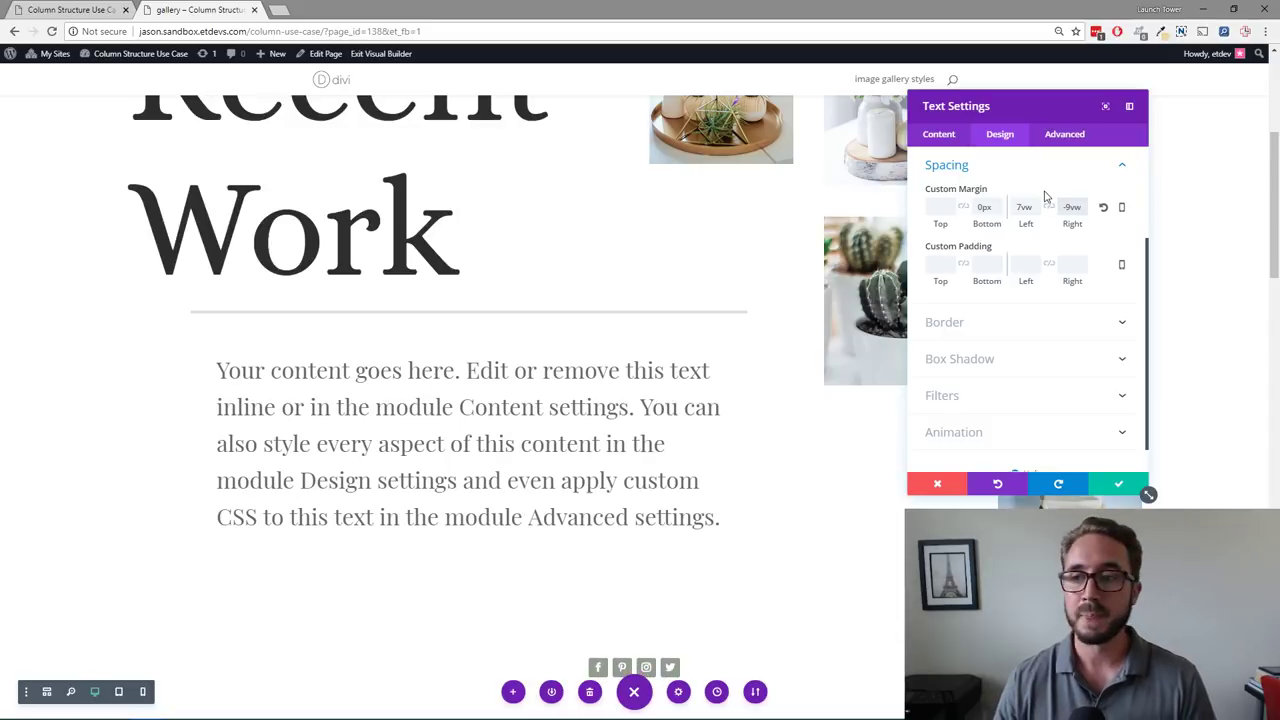
pyautogui.scroll(1, 758, 378)
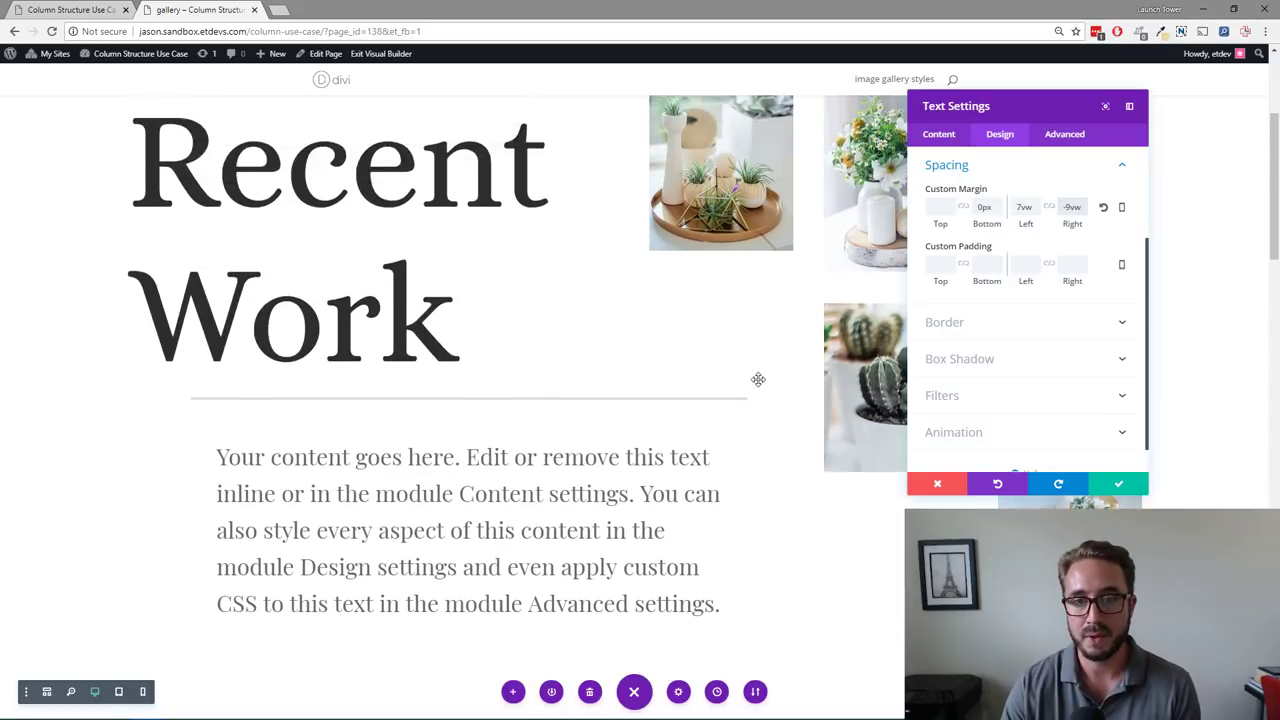
pyautogui.scroll(-1, 700, 462)
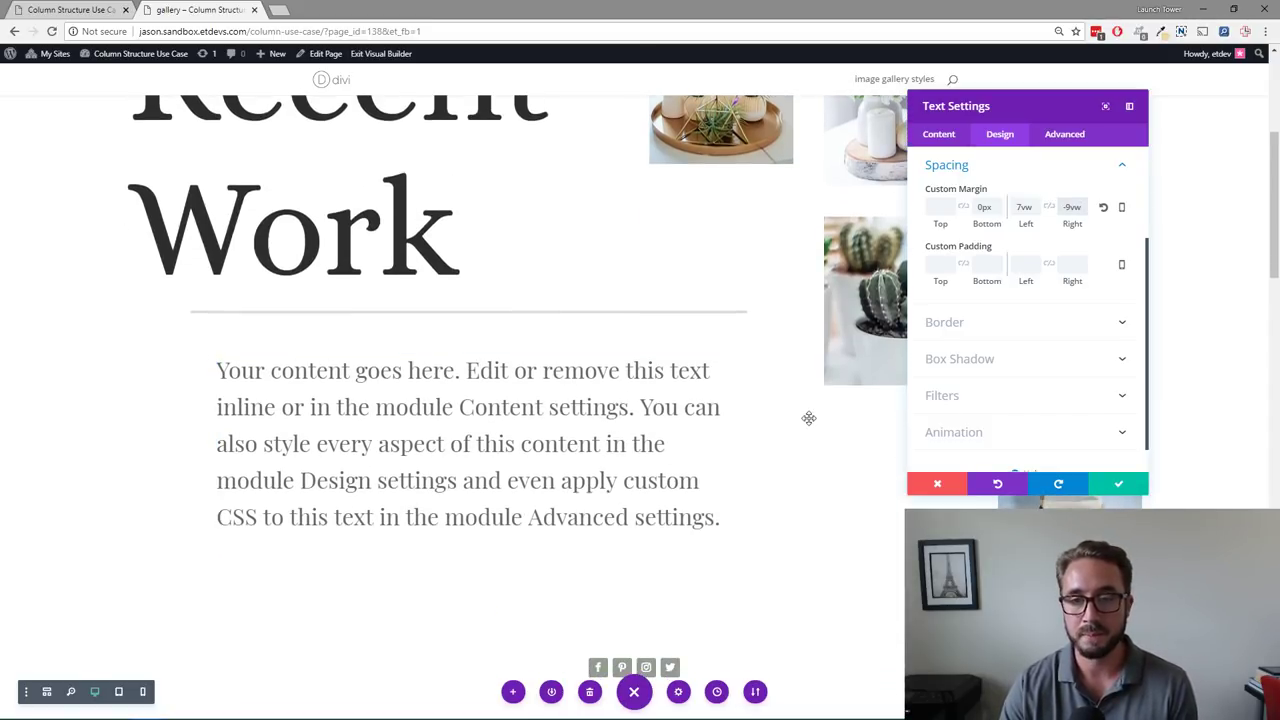
pyautogui.scroll(2, 800, 414)
pyautogui.scroll(-2, 798, 412)
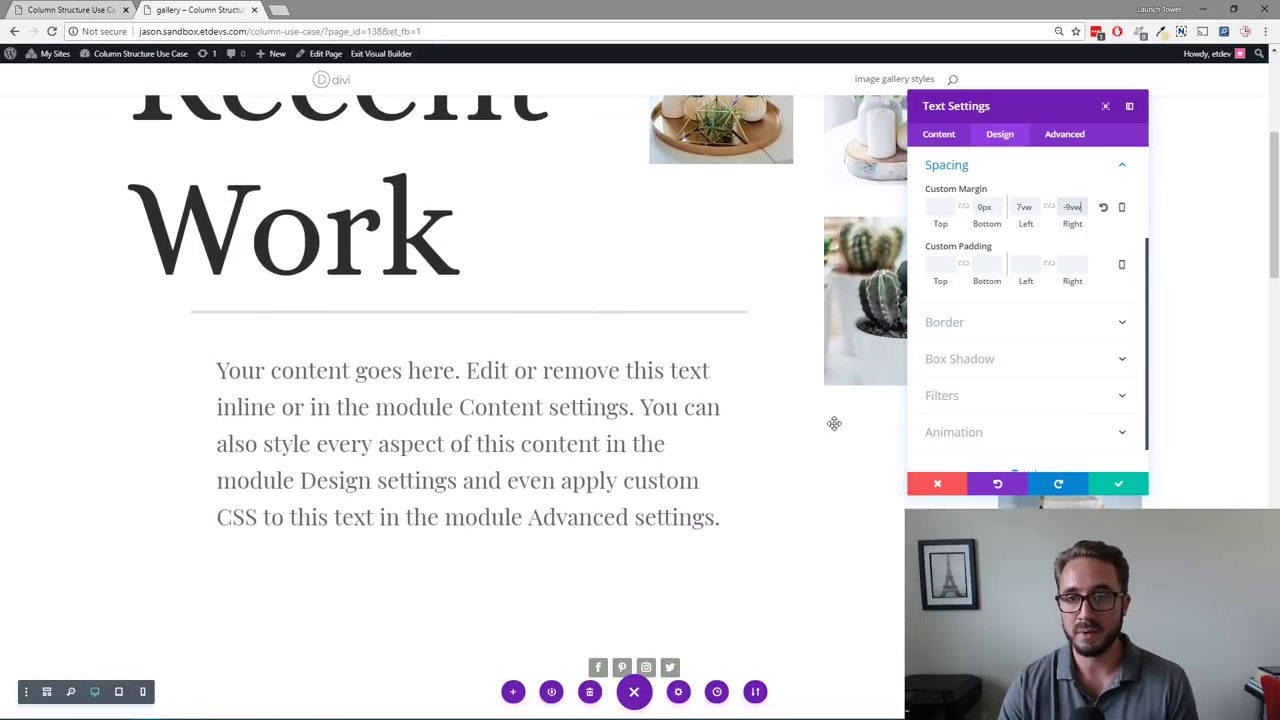
pyautogui.scroll(1, 834, 420)
pyautogui.scroll(-2, 776, 390)
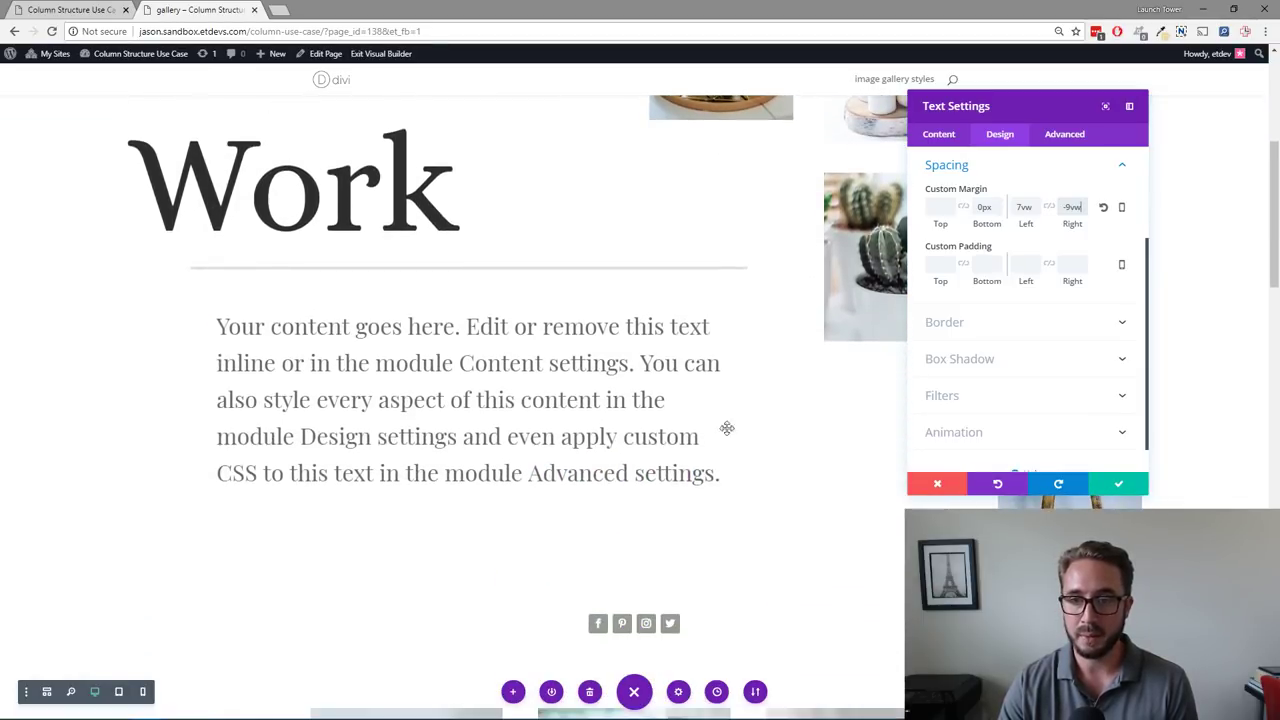
pyautogui.click(1117, 485)
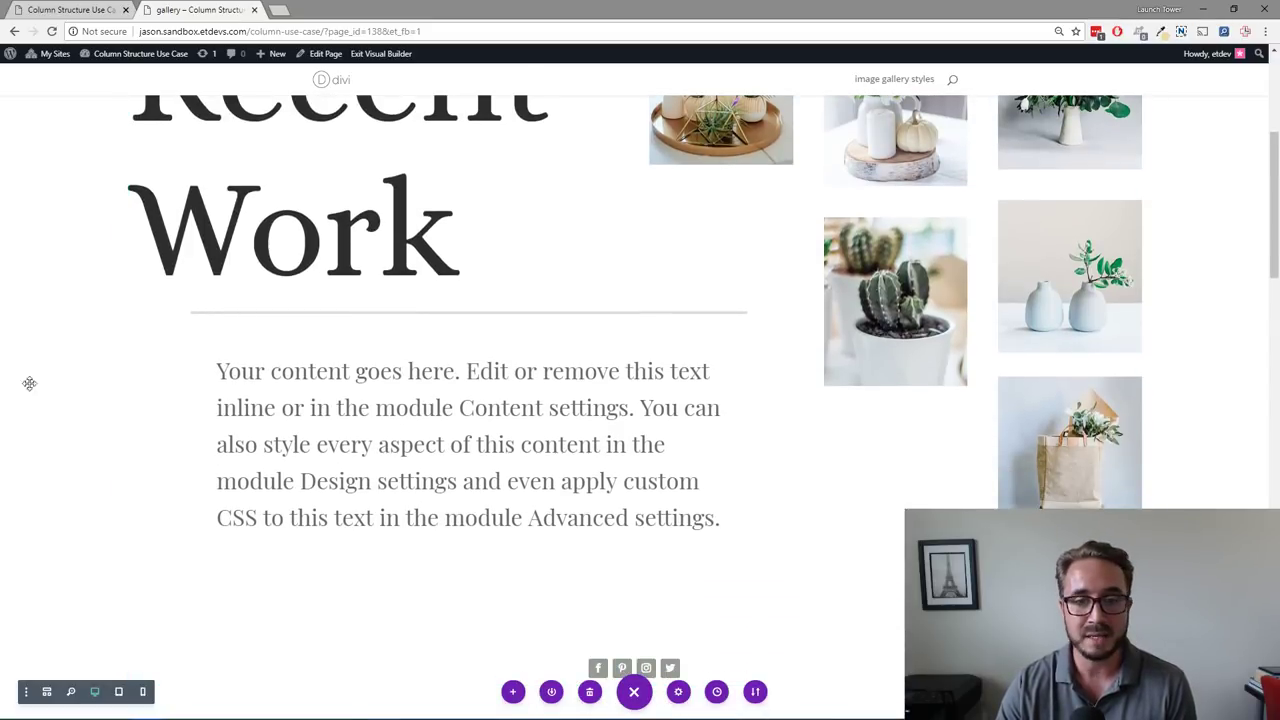
# Step: Open the settings of the section containing Recent Work and add a background gradient to it
pyautogui.scroll(2, 608, 400)
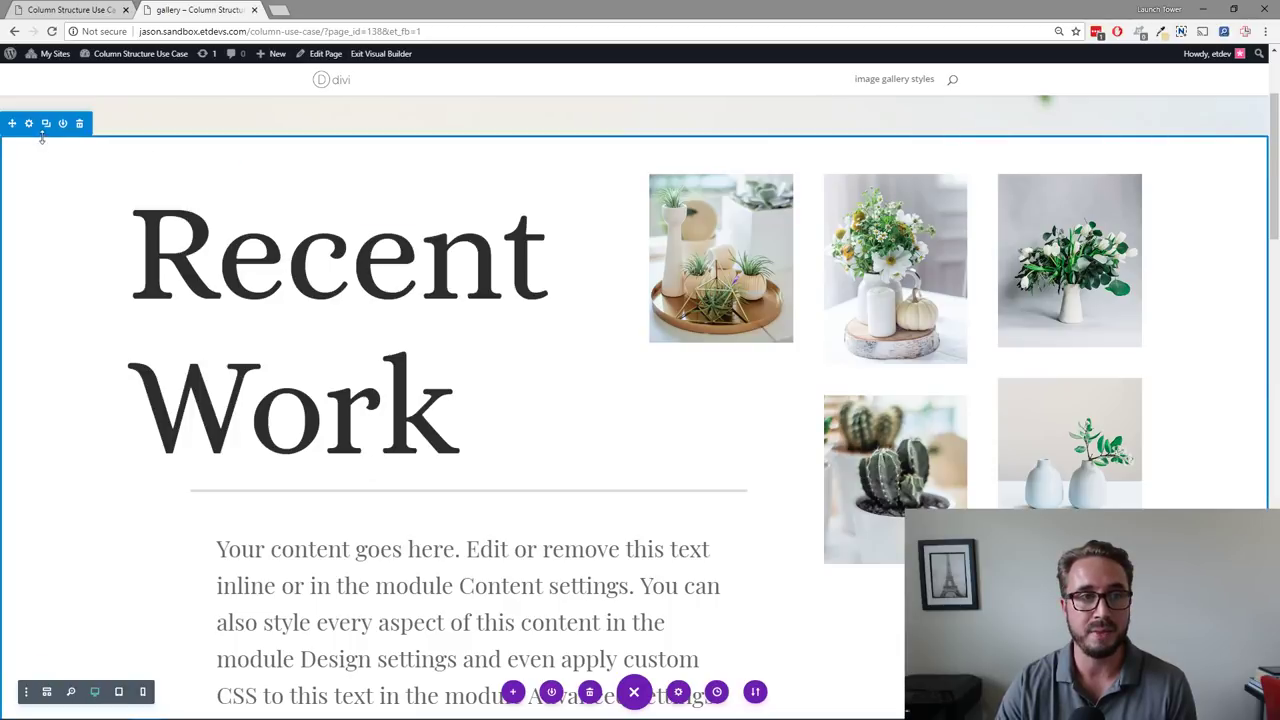
pyautogui.click(29, 123)
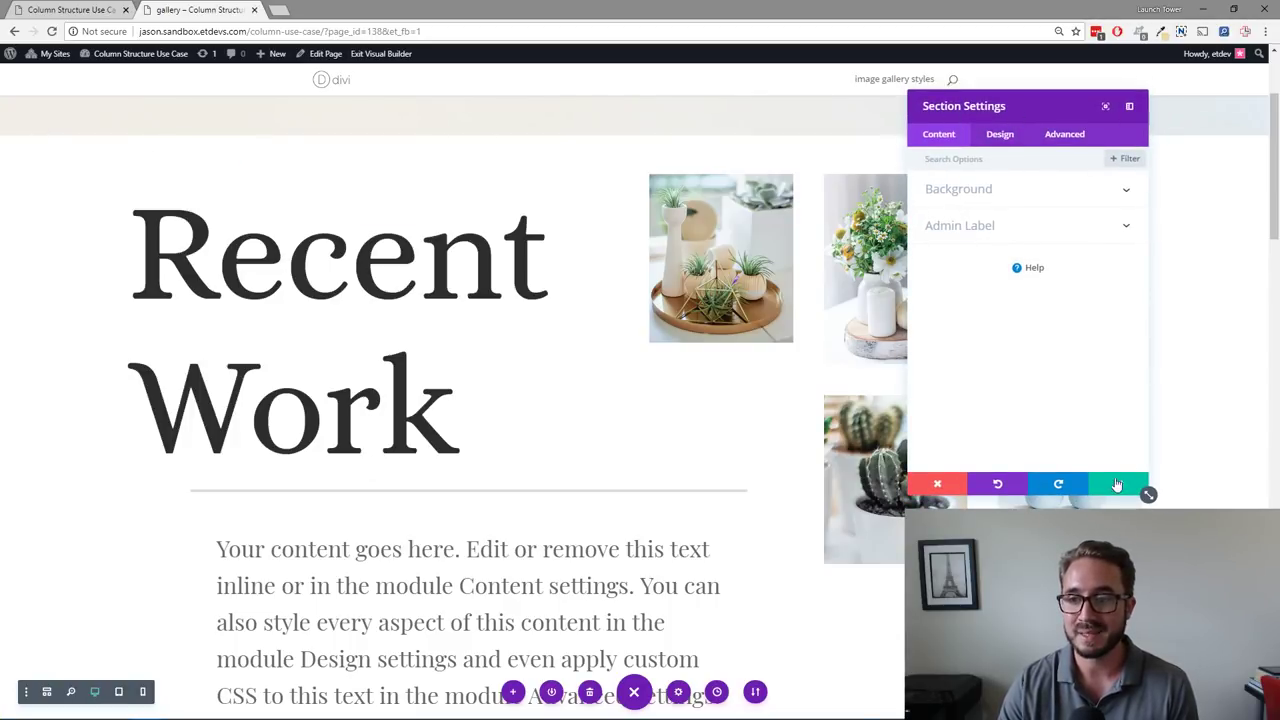
pyautogui.click(999, 136)
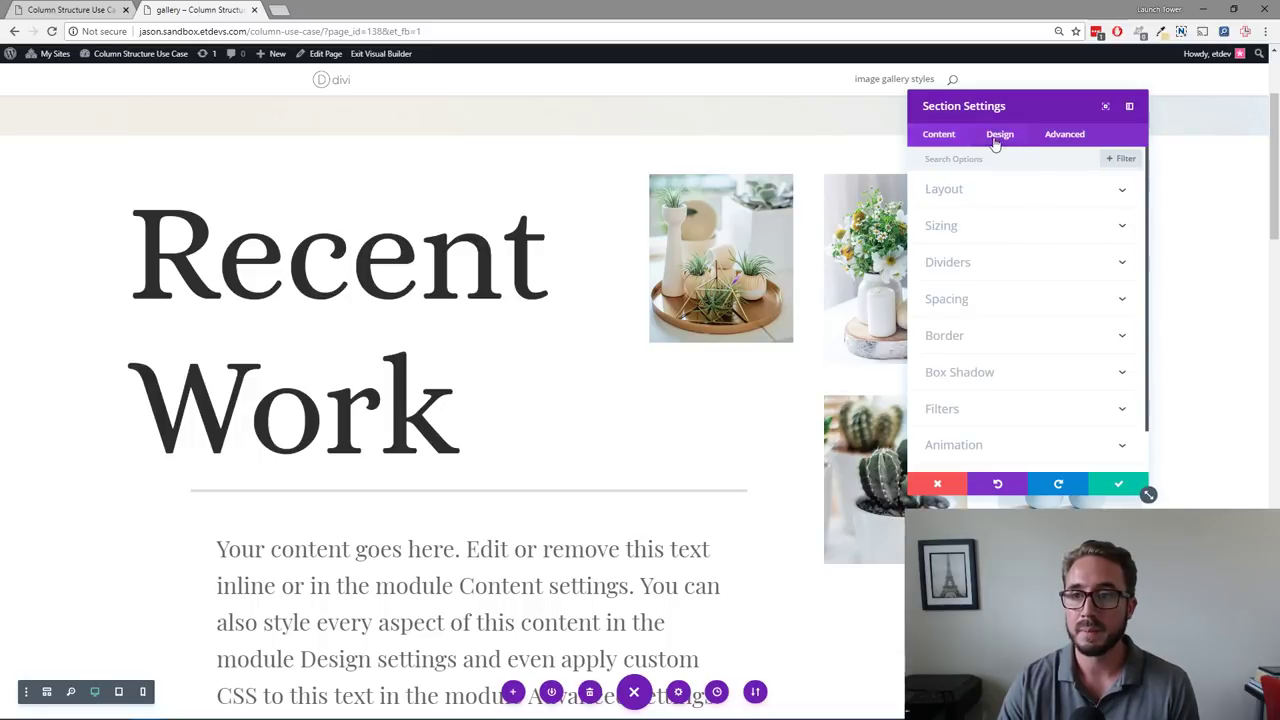
pyautogui.click(1000, 260)
pyautogui.click(938, 136)
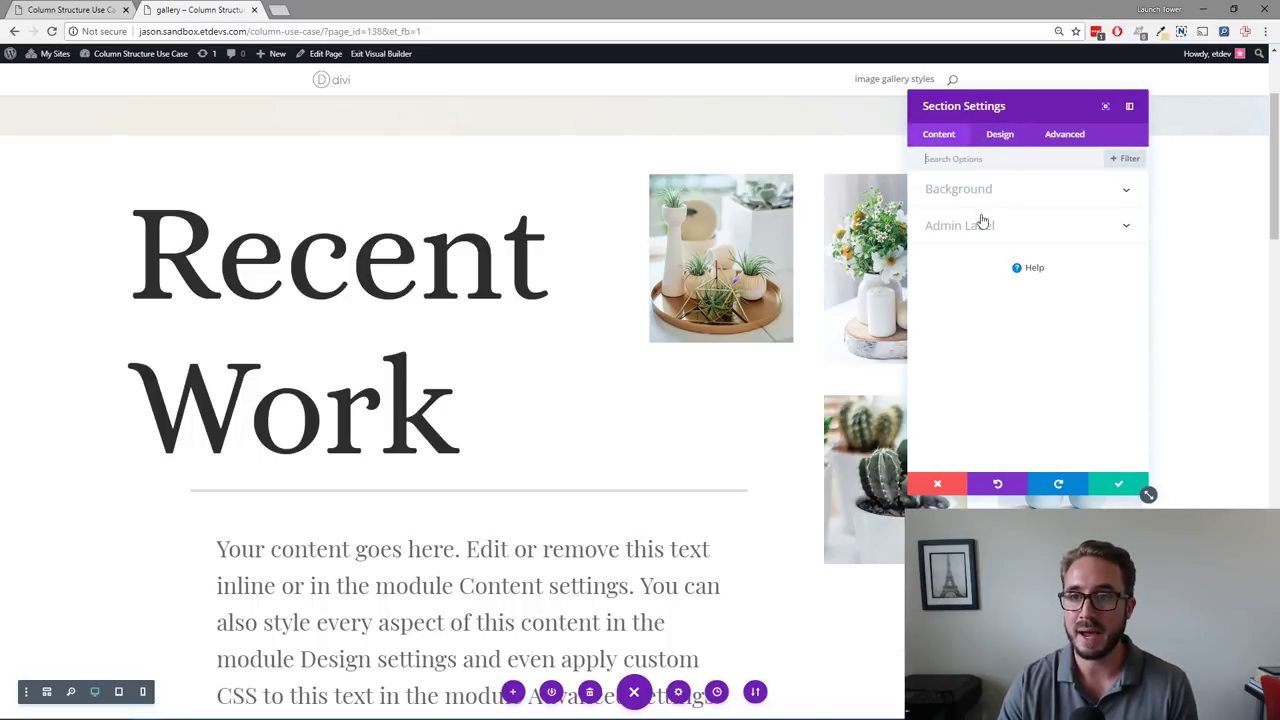
pyautogui.click(977, 191)
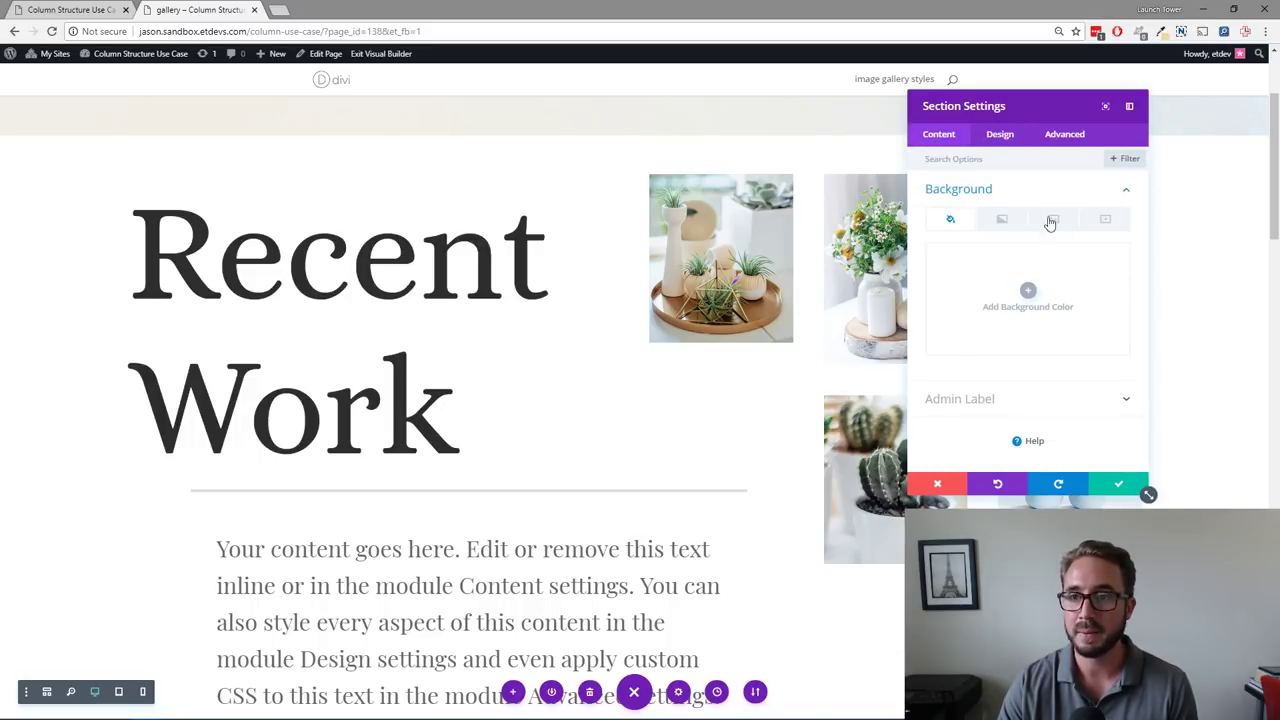
pyautogui.click(1043, 297)
pyautogui.click(1004, 219)
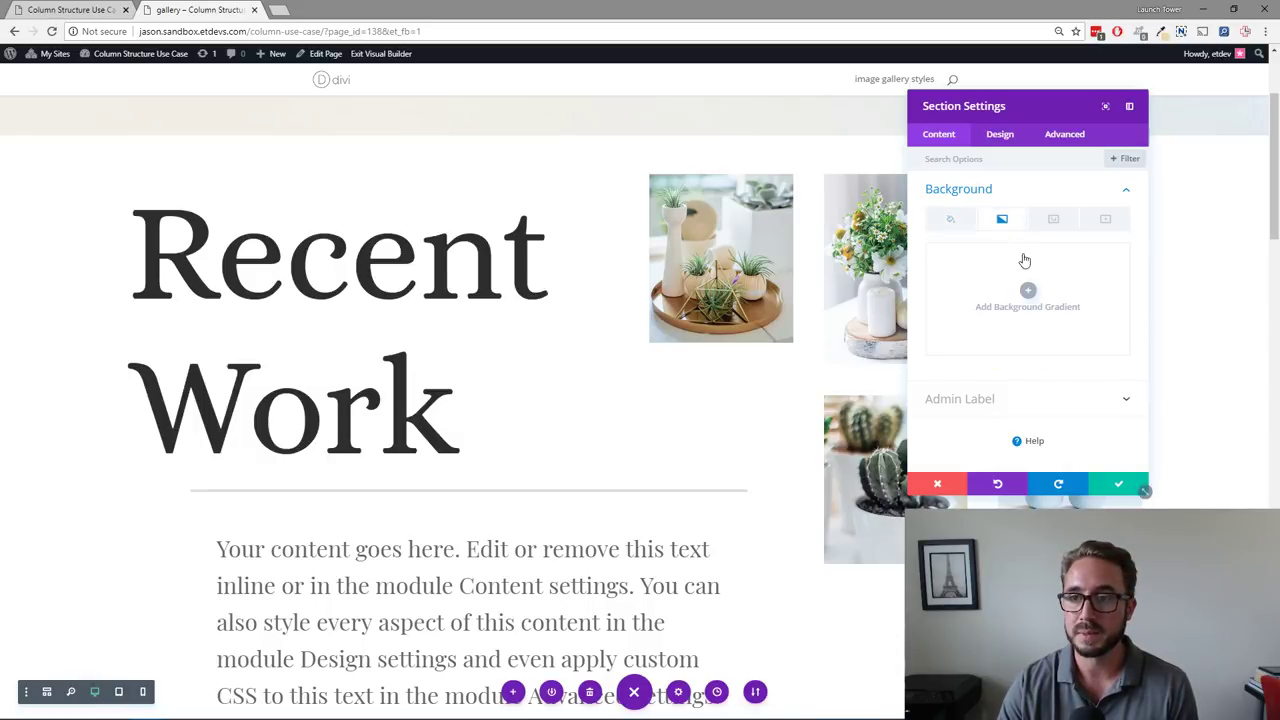
pyautogui.click(1028, 291)
pyautogui.scroll(-1, 1040, 280)
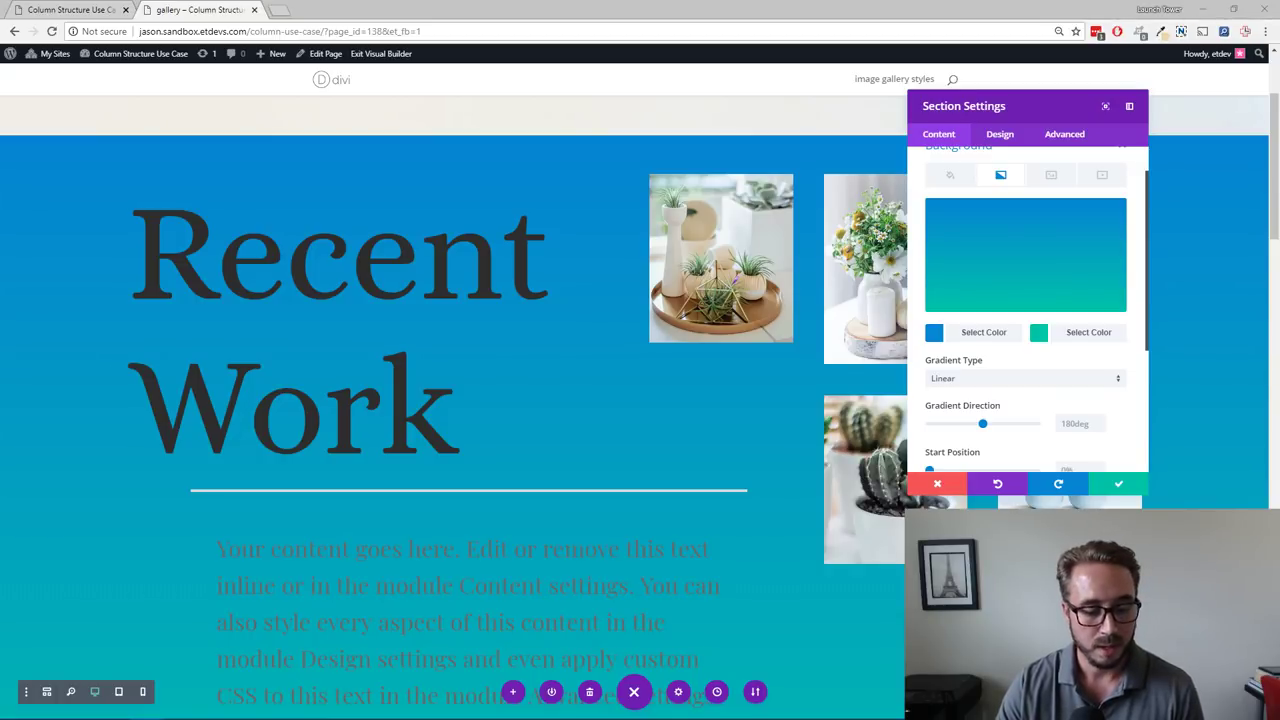
pyautogui.scroll(-1, 629, 346)
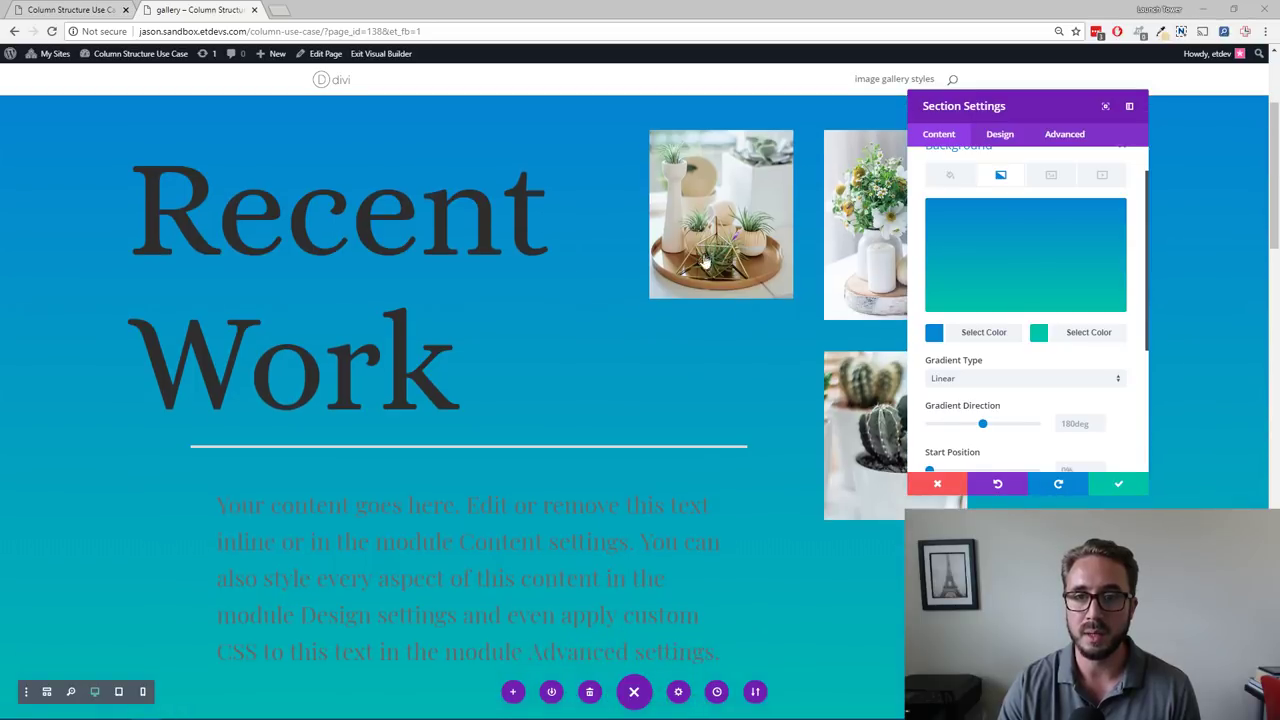
# Step: Set the section gradient's first color to rgba(236,213,163,0.61) and its second to fully transparent white, rgba(255,255,255,0)
pyautogui.click(996, 338)
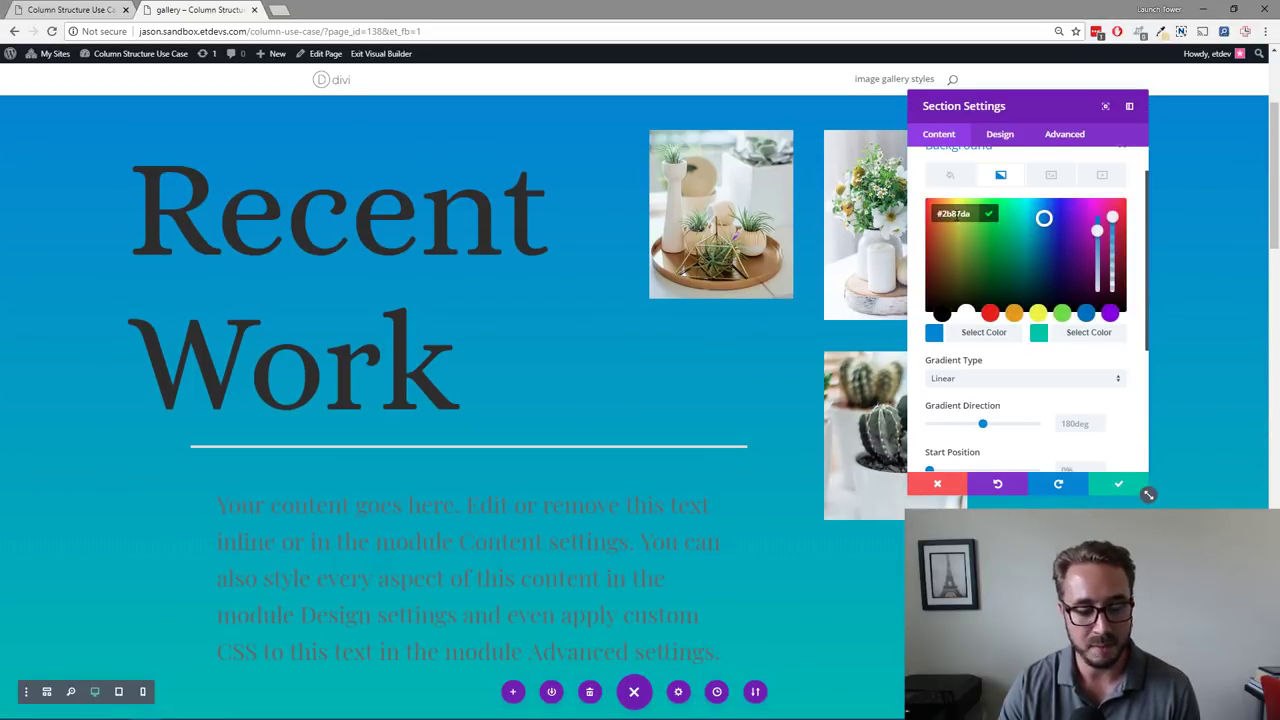
pyautogui.write('rgba(236,213,163,0.61)')
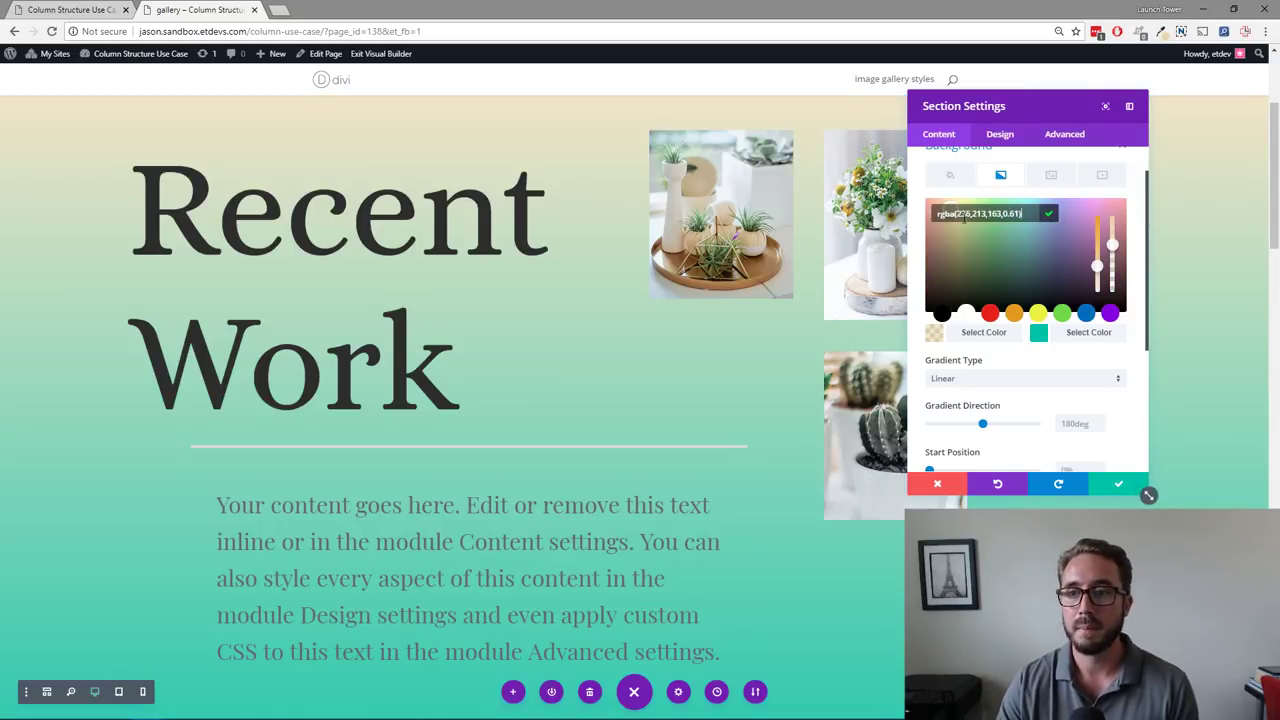
pyautogui.click(1080, 332)
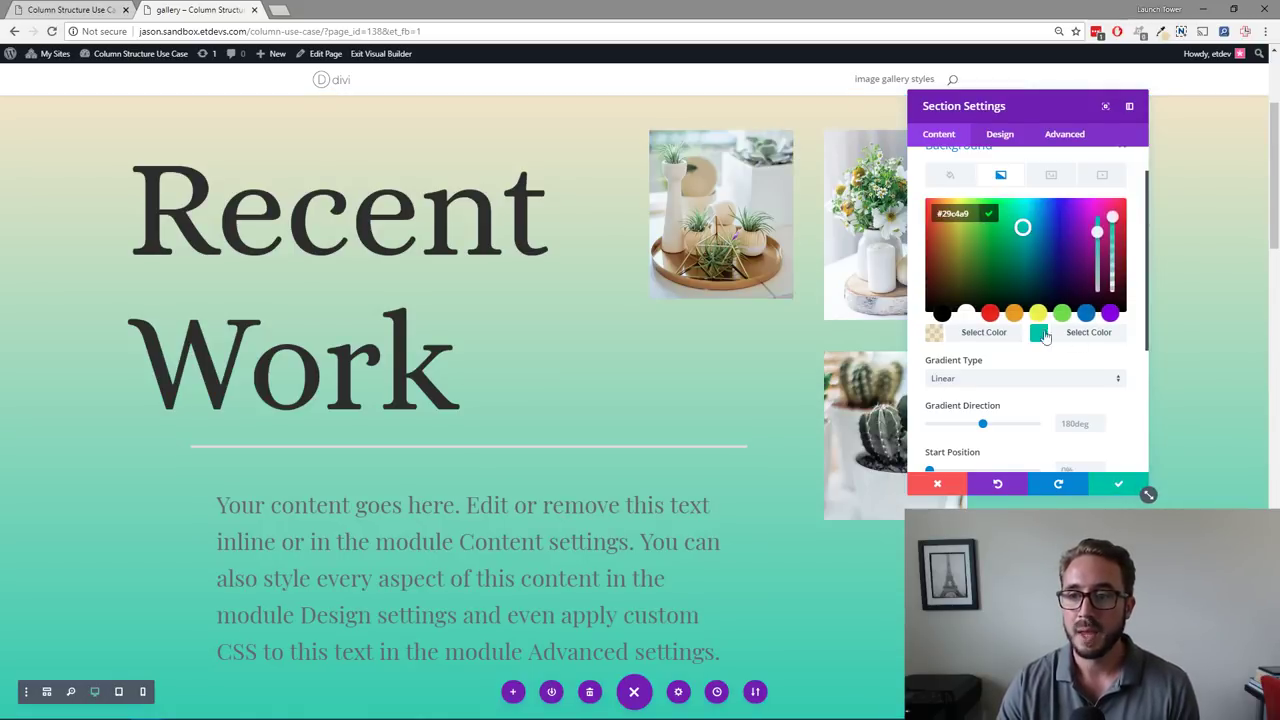
pyautogui.click(966, 313)
pyautogui.moveTo(1113, 214); pyautogui.dragTo(1112, 288)
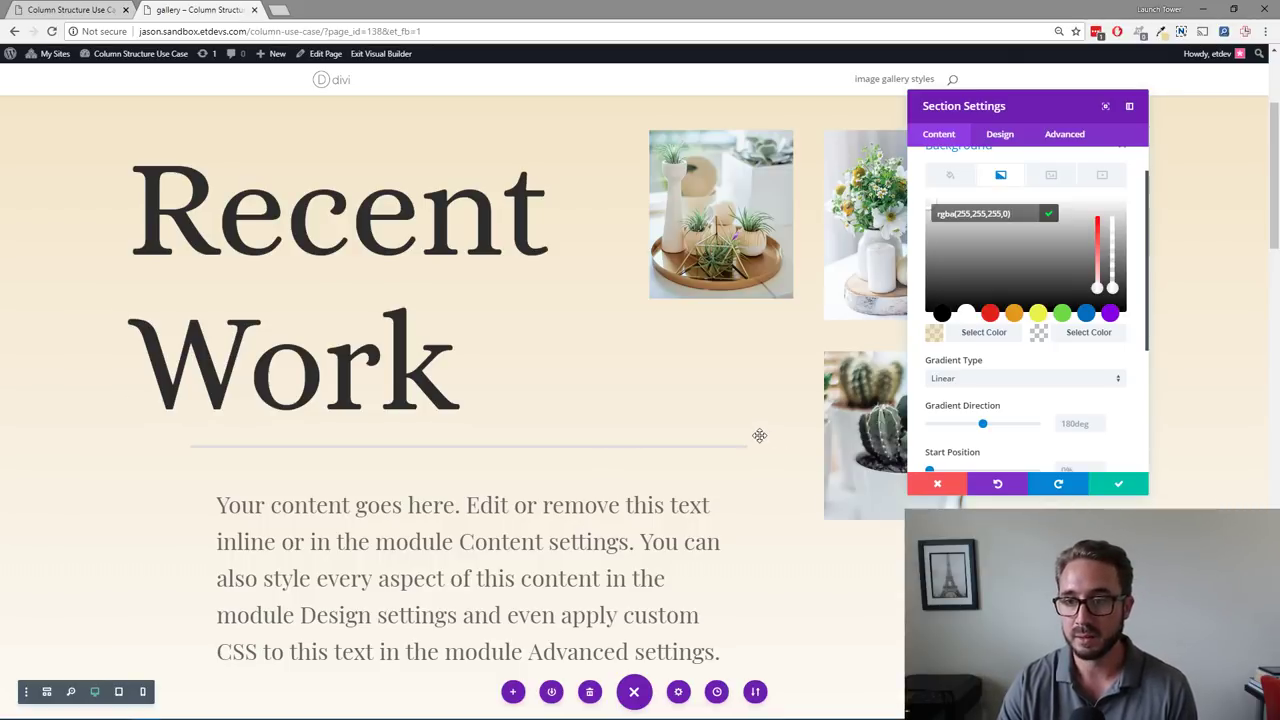
# Step: Set the section gradient's start position to 33% and its end position to 40%
pyautogui.scroll(-3, 1120, 460)
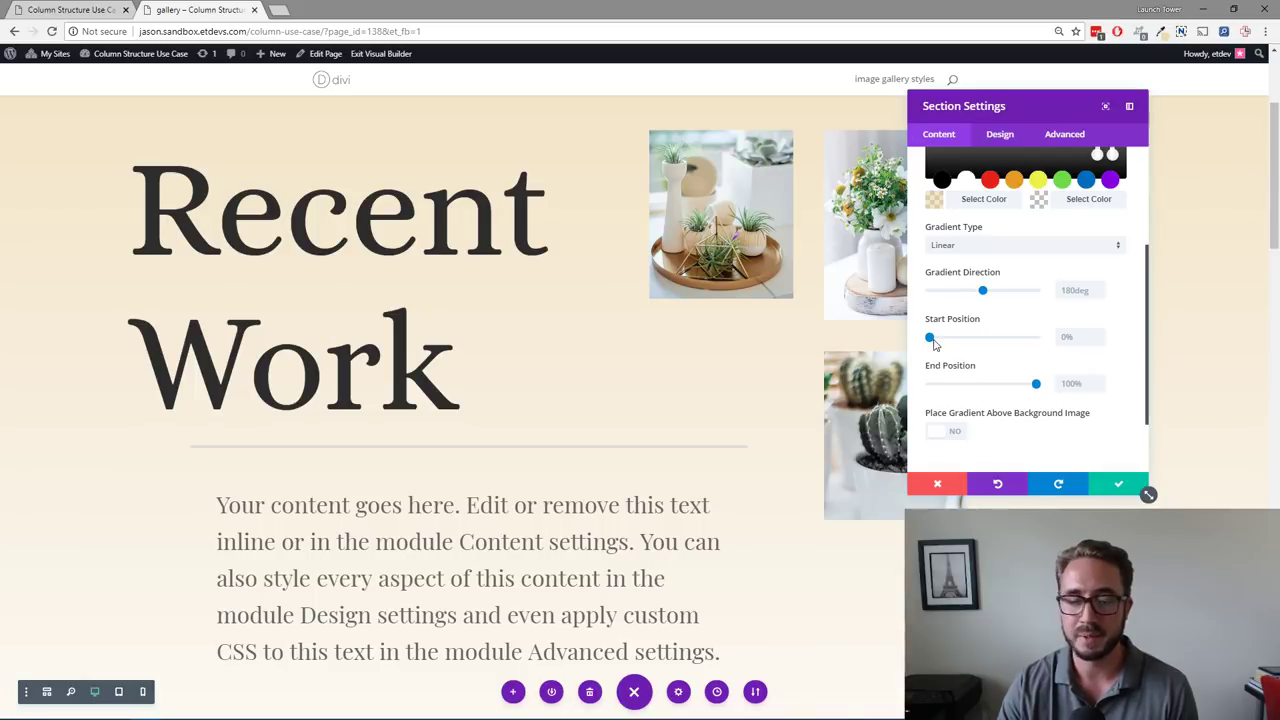
pyautogui.moveTo(930, 338); pyautogui.dragTo(967, 349)
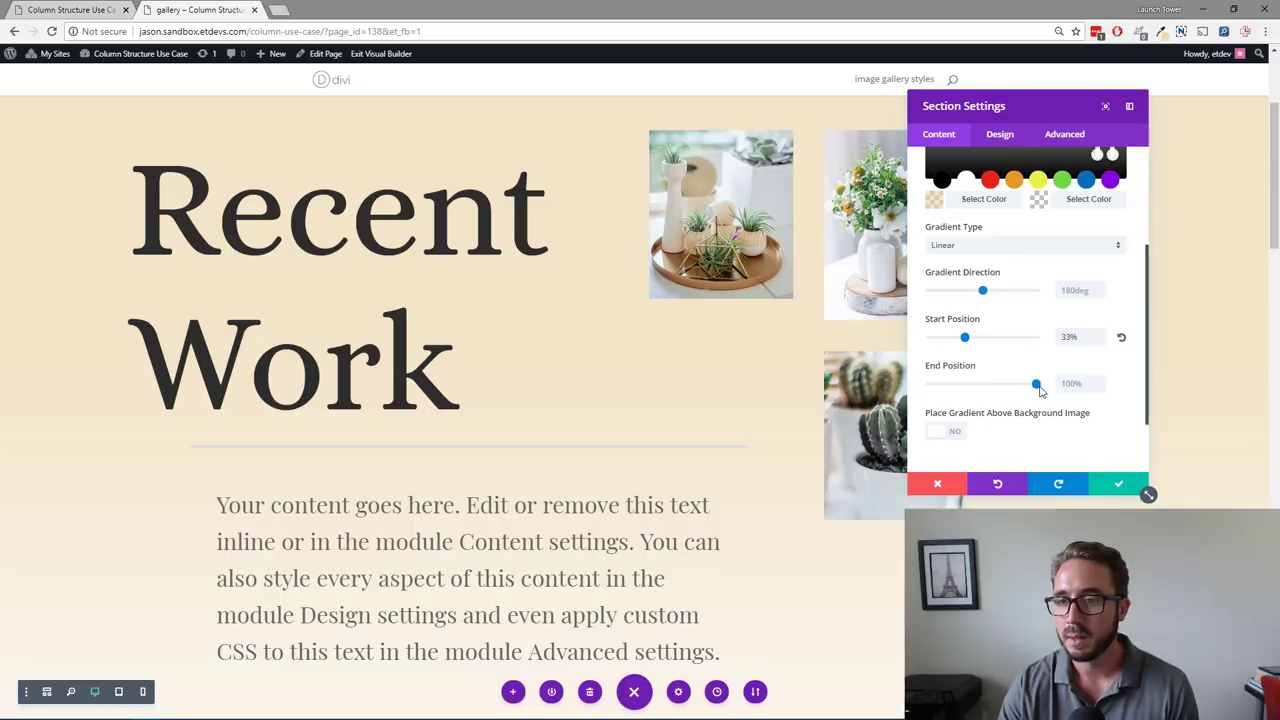
pyautogui.moveTo(1037, 386); pyautogui.dragTo(973, 391)
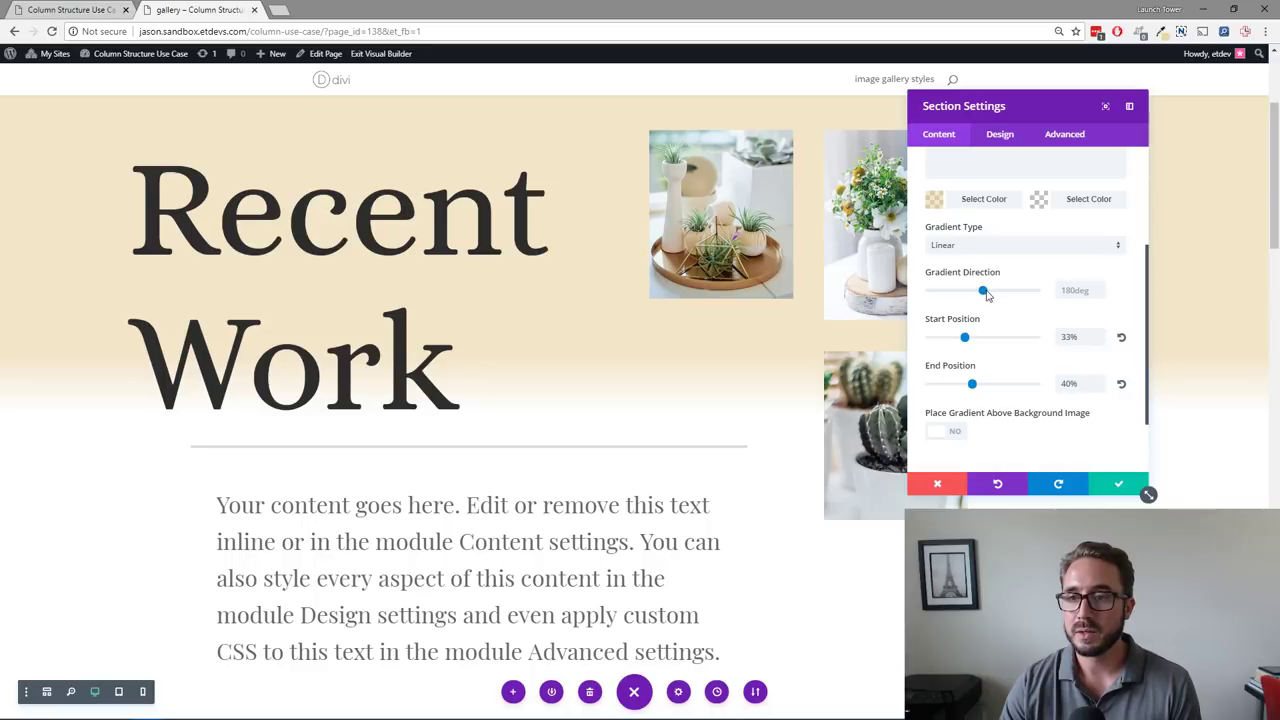
# Step: Set the section gradient's direction to 231deg and save the section settings
pyautogui.moveTo(1049, 106); pyautogui.dragTo(227, 143)
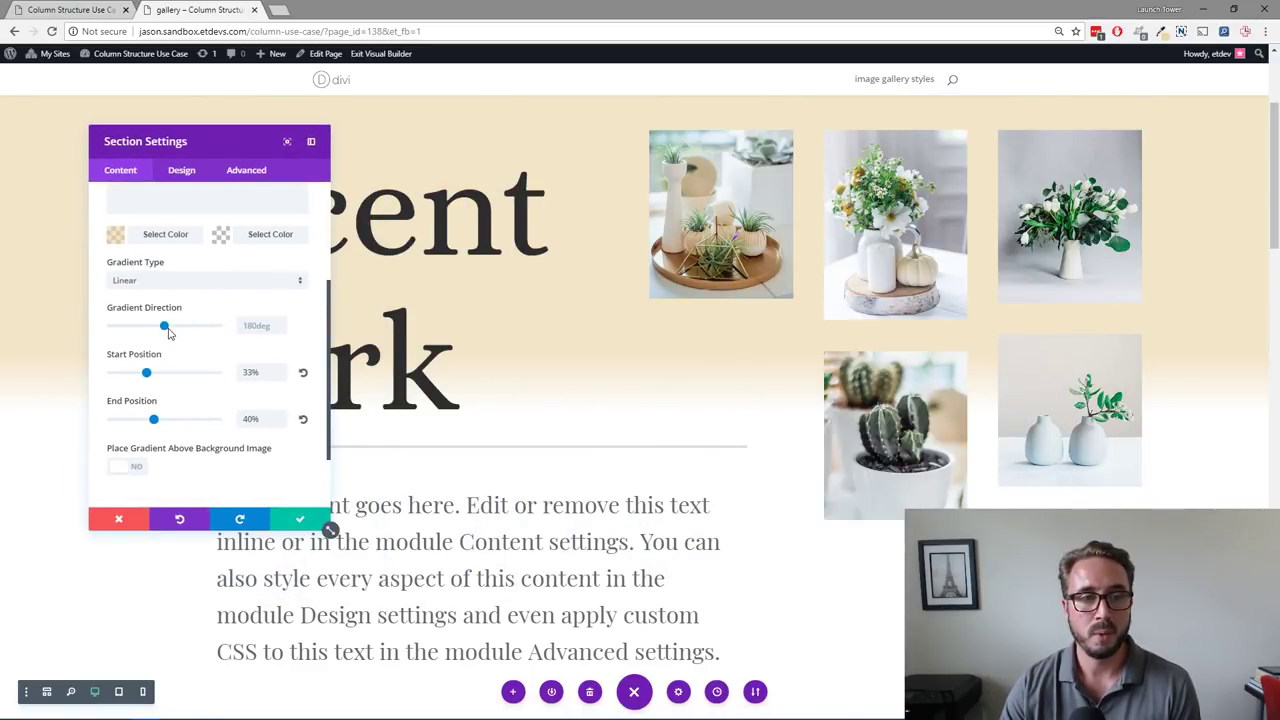
pyautogui.moveTo(166, 334); pyautogui.dragTo(179, 338)
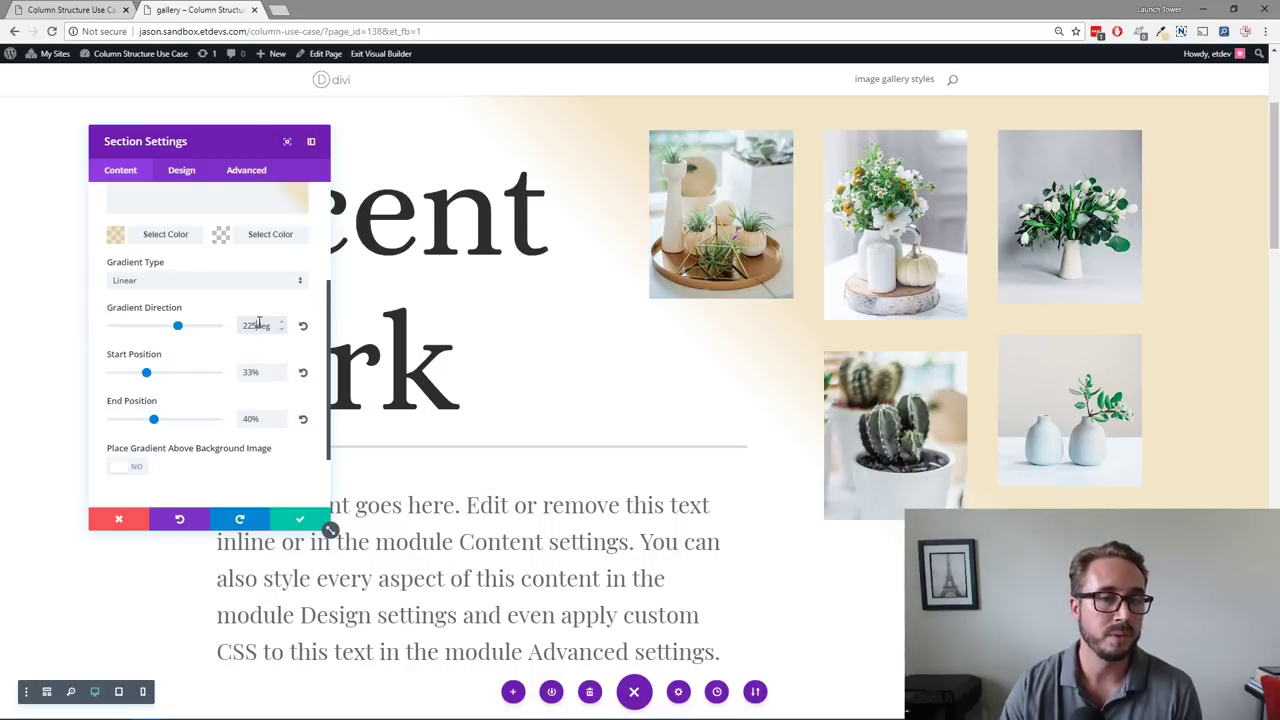
pyautogui.scroll(6, 258, 320)
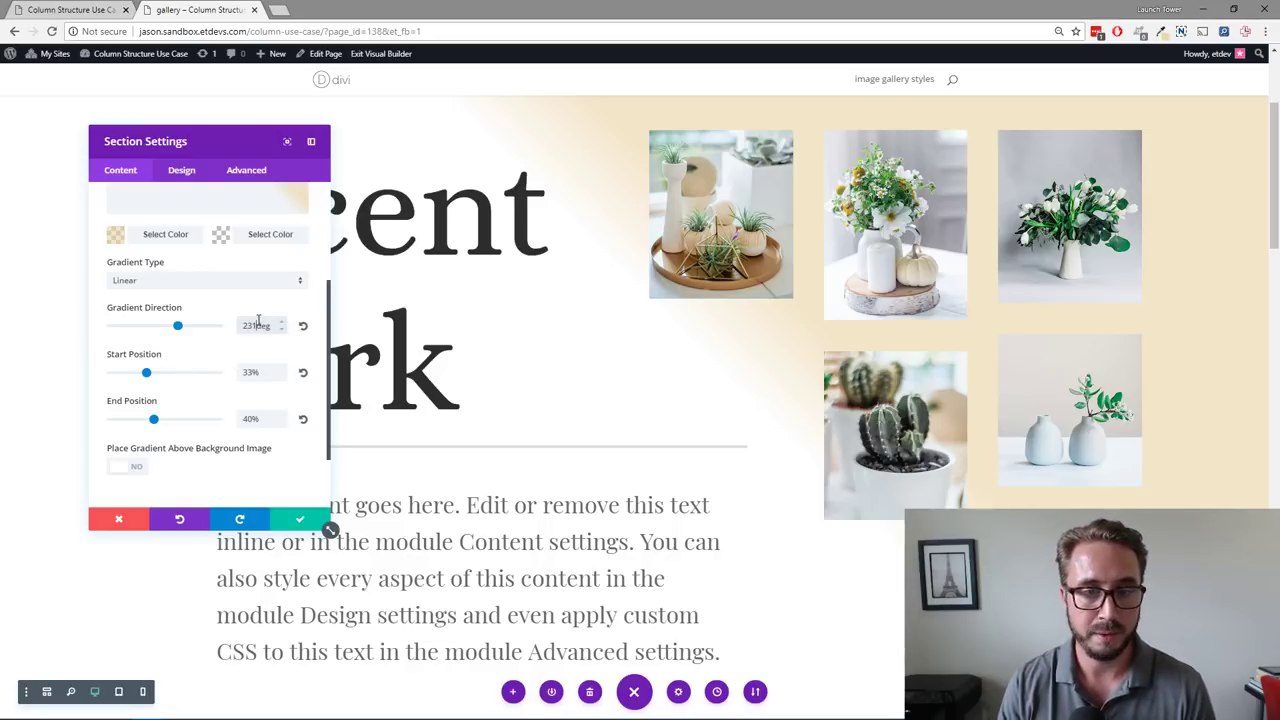
pyautogui.scroll(-3, 820, 360)
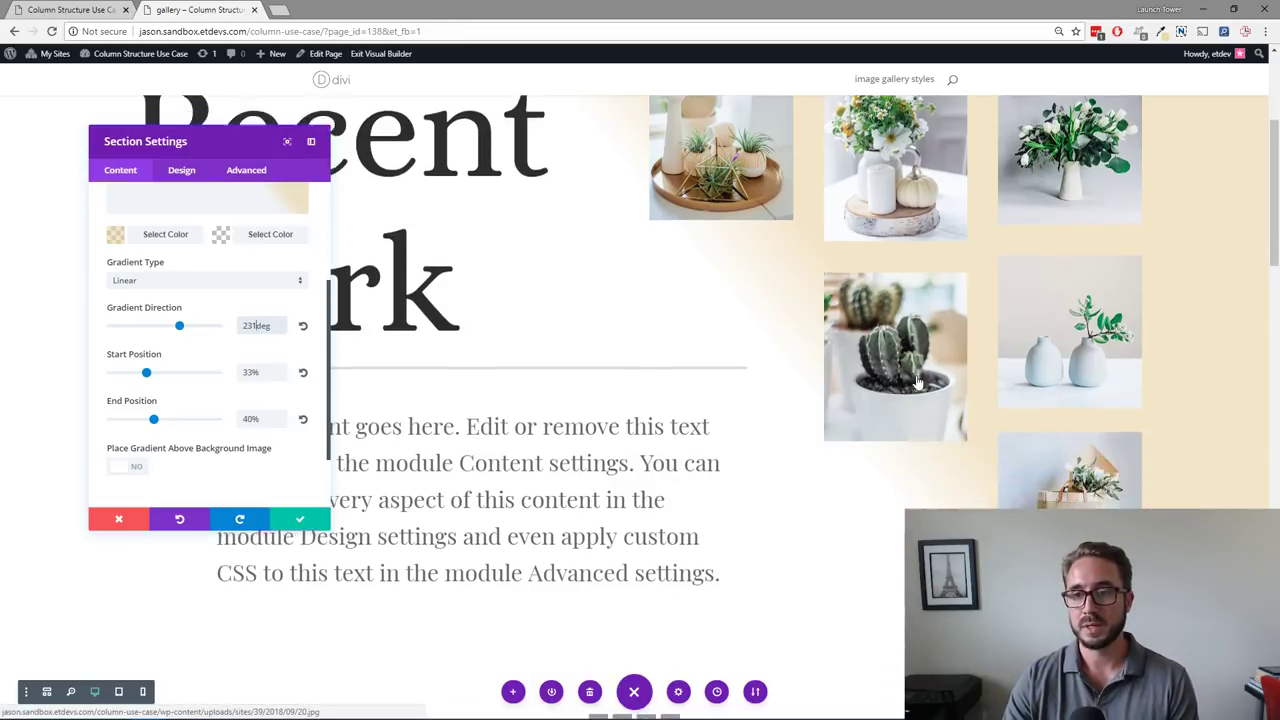
pyautogui.scroll(4, 918, 385)
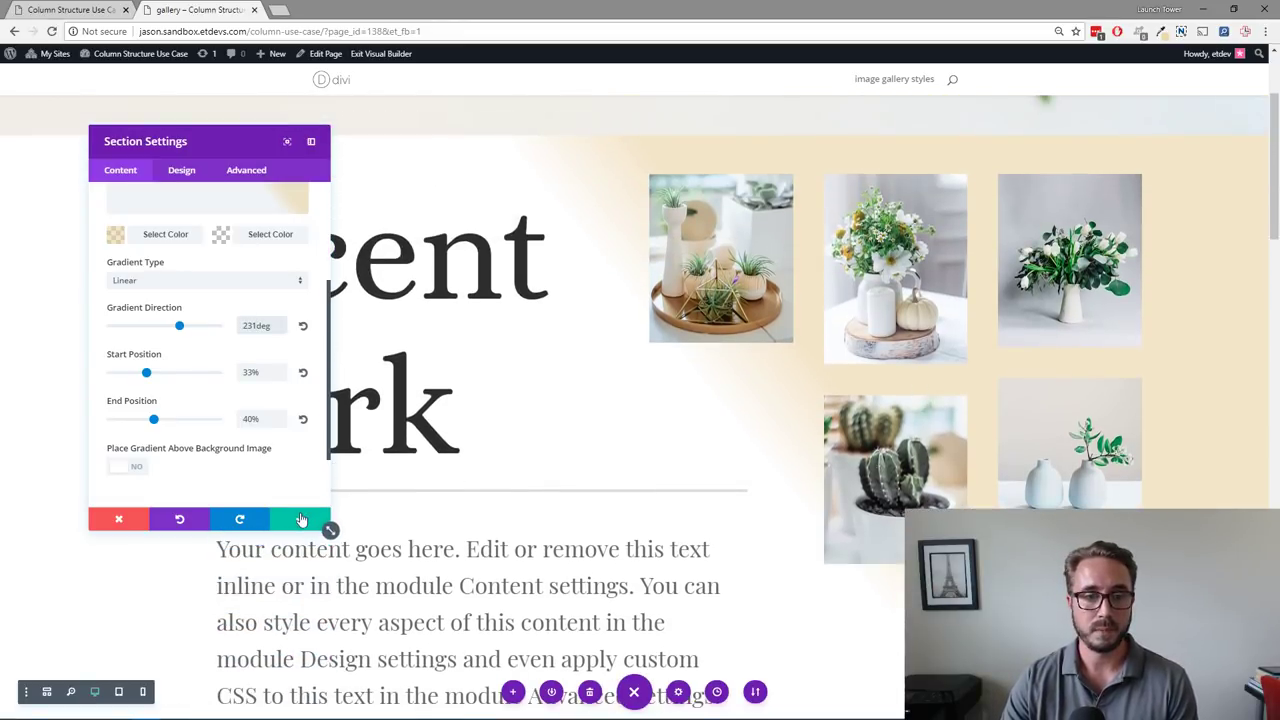
pyautogui.click(318, 519)
# Step: Review the Recent Work section's heading, intro text and image columns against the diagonal gradient background
pyautogui.scroll(-4, 1178, 436)
pyautogui.scroll(2, 1175, 440)
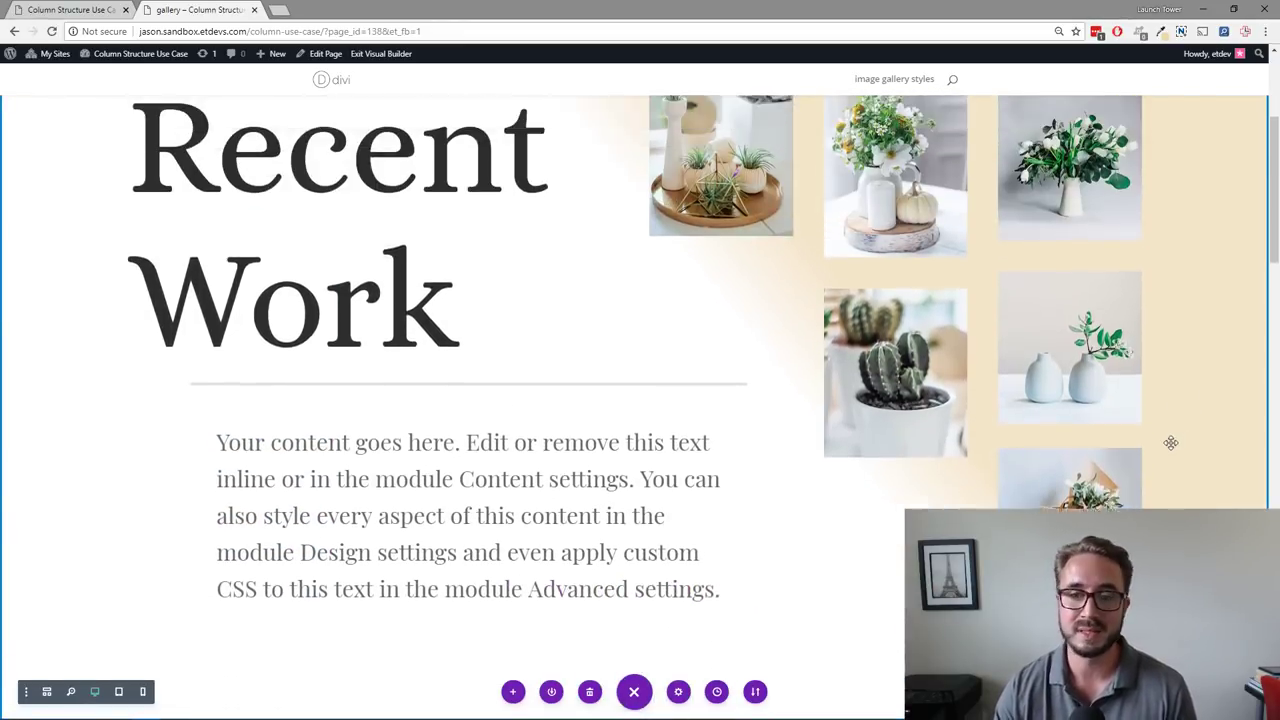
pyautogui.scroll(2, 1173, 442)
pyautogui.scroll(-3, 1171, 443)
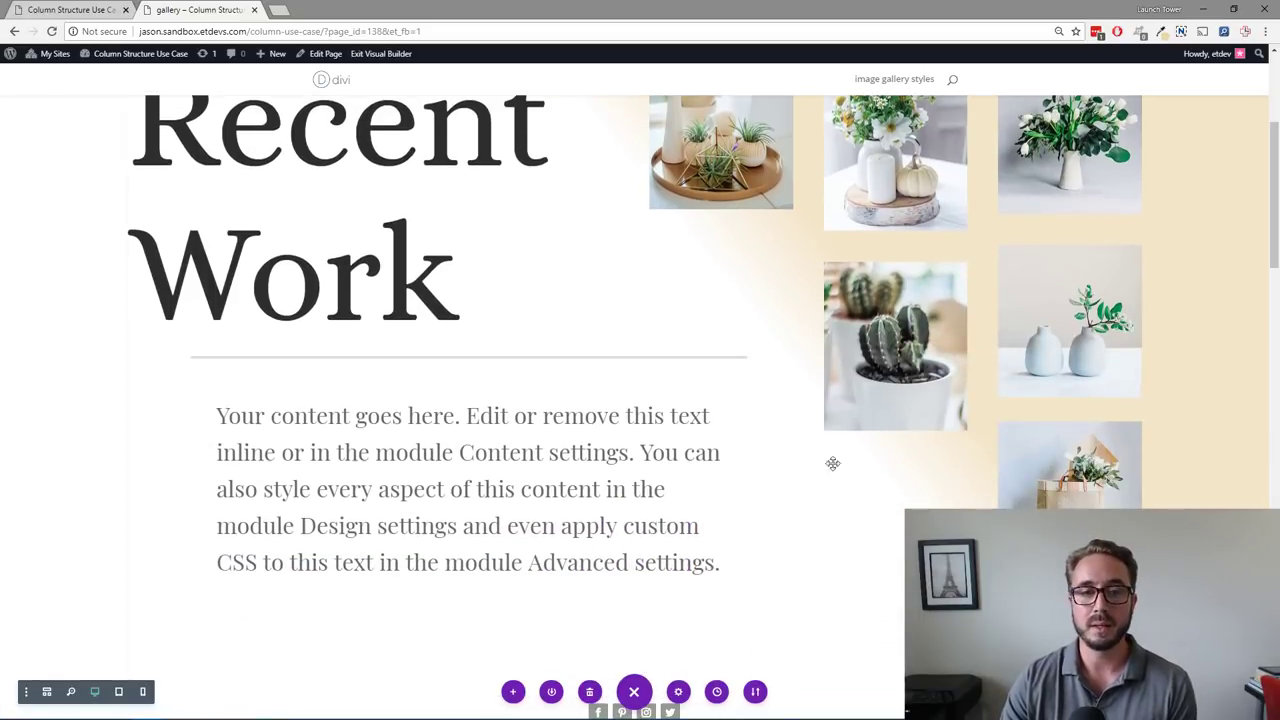
pyautogui.scroll(2, 783, 484)
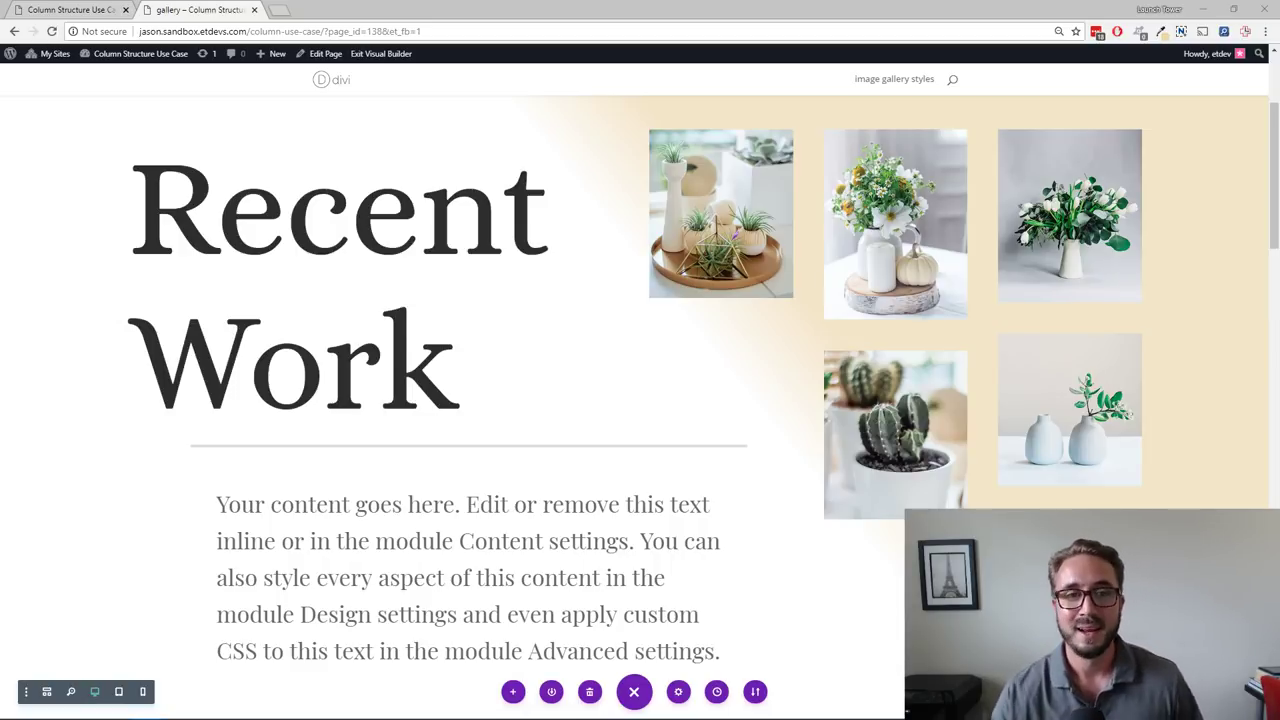
pyautogui.scroll(-3, 631, 649)
pyautogui.scroll(3, 475, 671)
pyautogui.scroll(1, 343, 371)
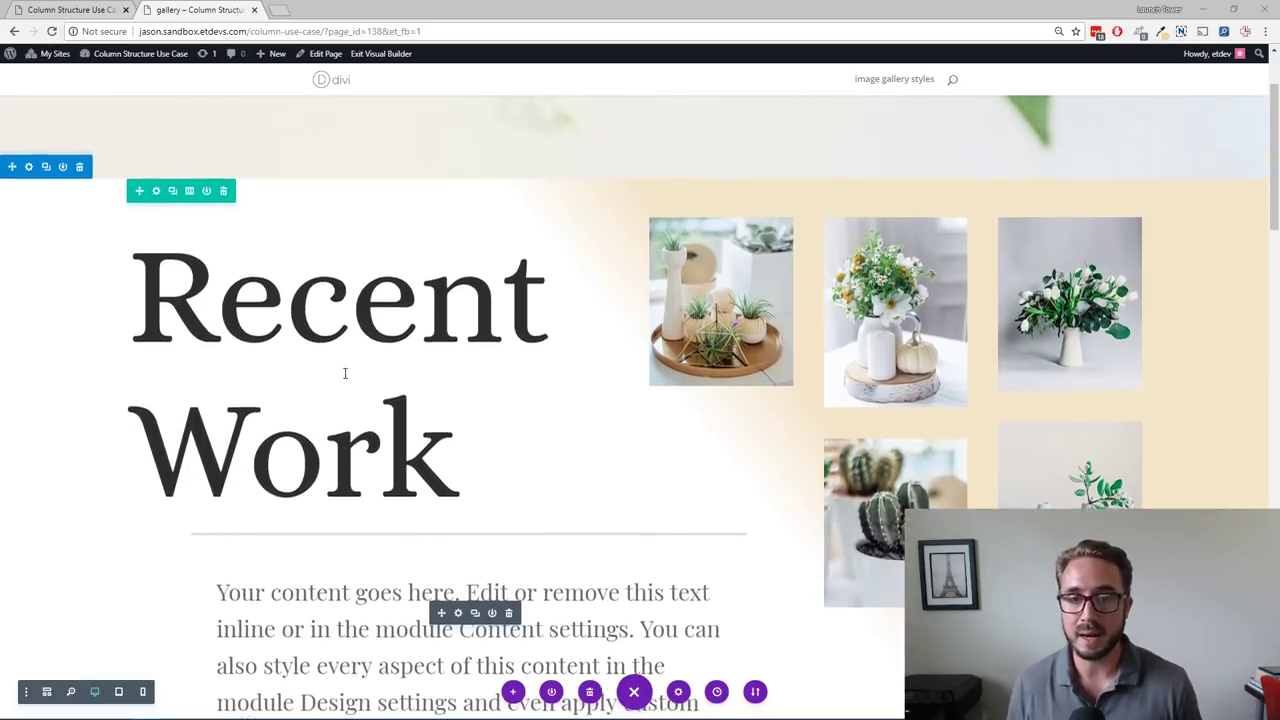
pyautogui.scroll(-3, 345, 373)
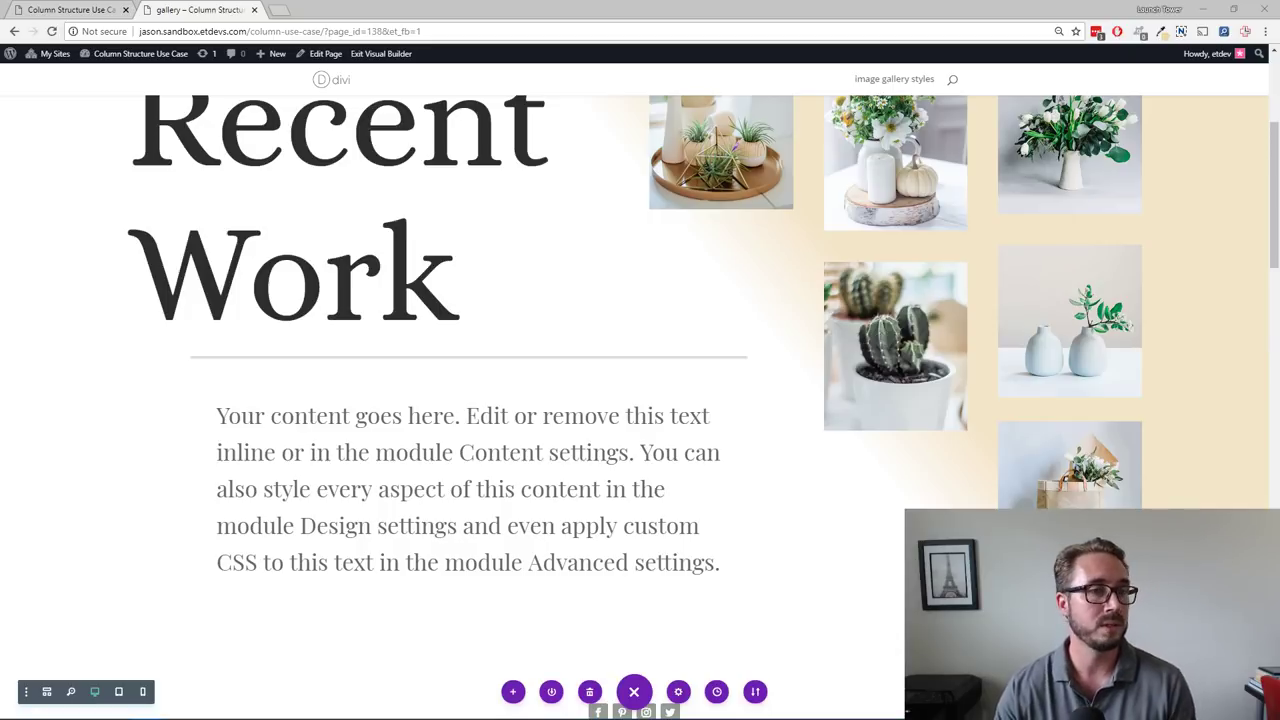
# Step: Open the Elegant Themes Blog in a new browser tab
pyautogui.click(279, 10)
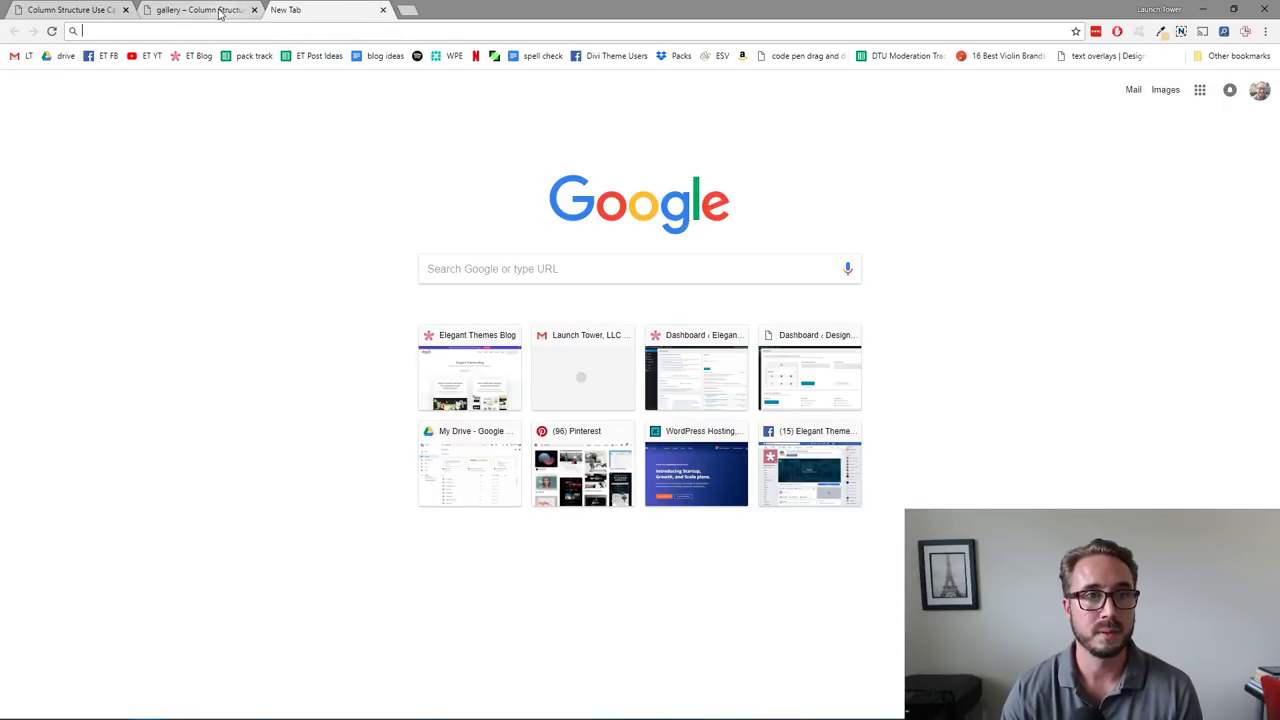
pyautogui.click(221, 10)
pyautogui.click(338, 15)
pyautogui.click(192, 54)
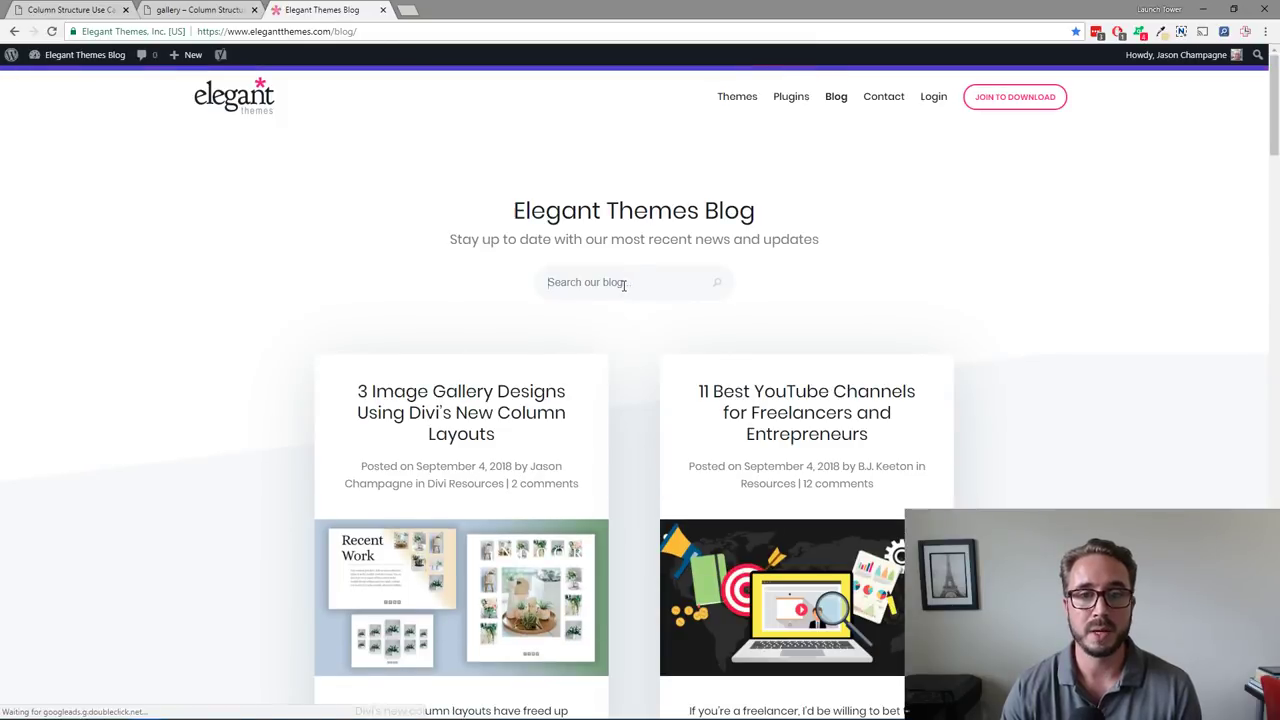
# Step: Search the blog for "length units" and open the guide to understanding and applying CSS length units in Divi
pyautogui.click(626, 282)
pyautogui.write('length units')
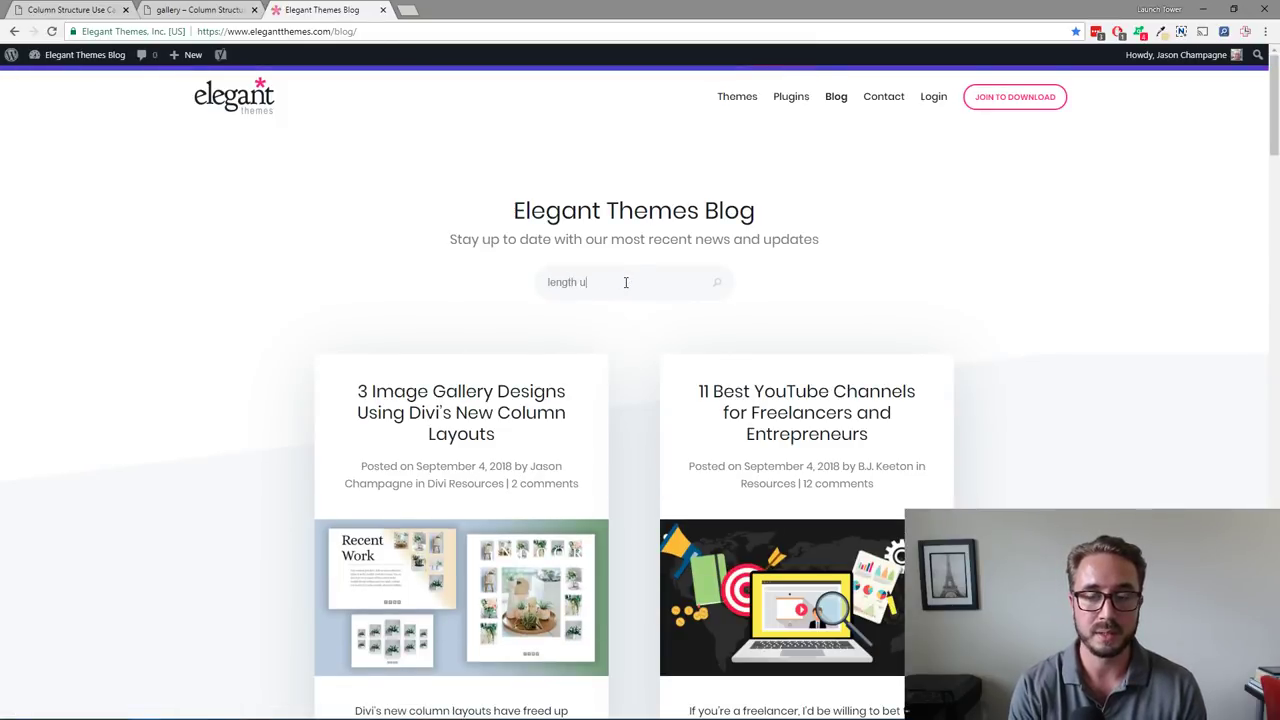
pyautogui.press('Return')
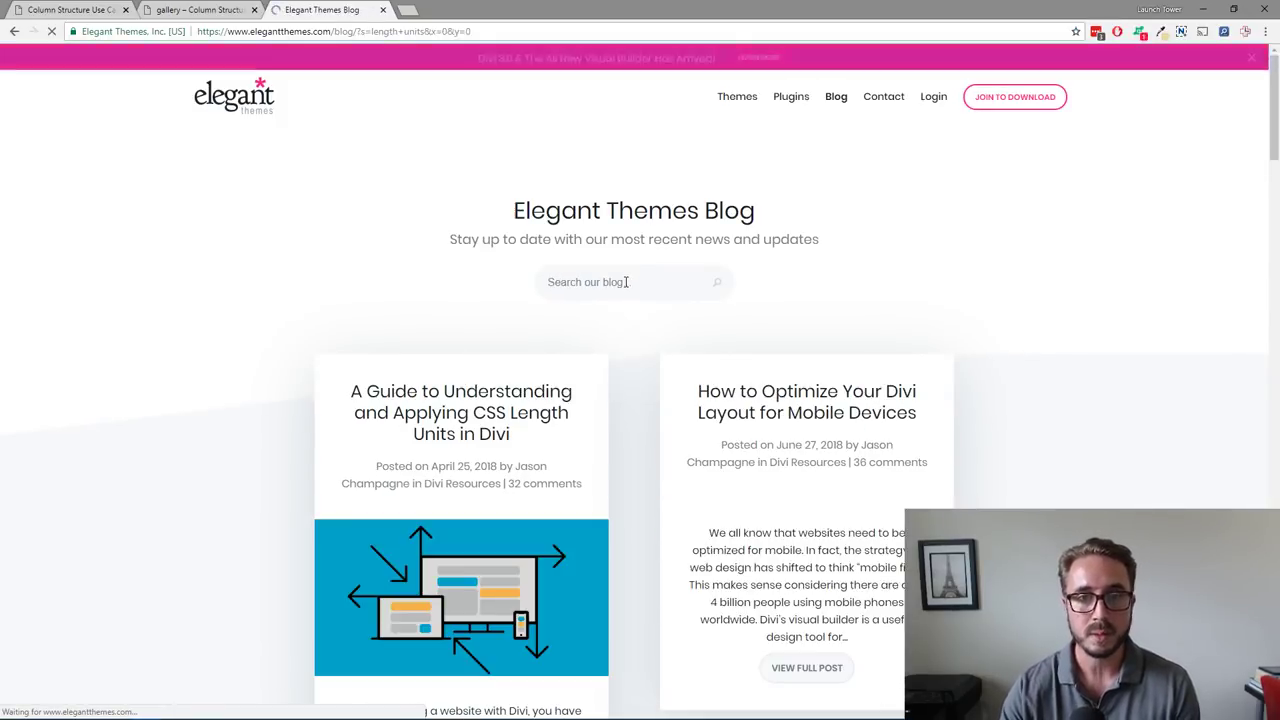
pyautogui.scroll(-1, 482, 346)
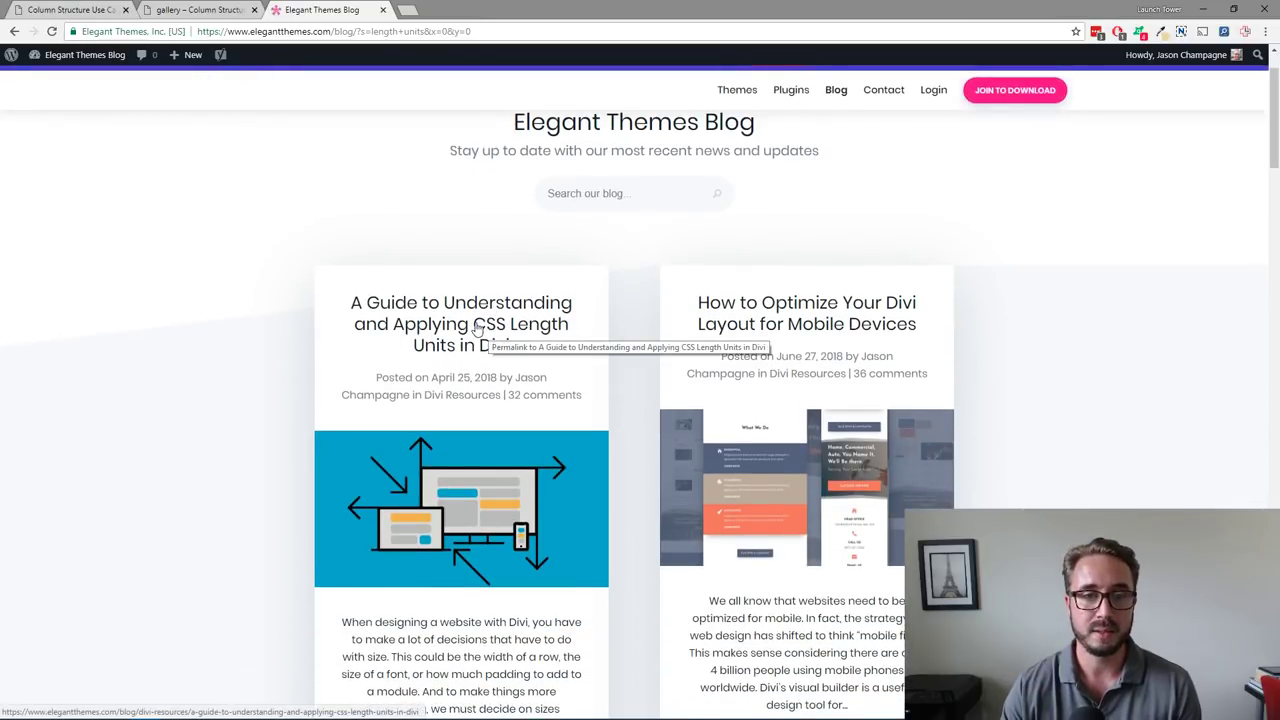
pyautogui.click(449, 353)
# Step: Skim the introduction of the CSS length units guide and select the article's web address
pyautogui.scroll(-3, 524, 322)
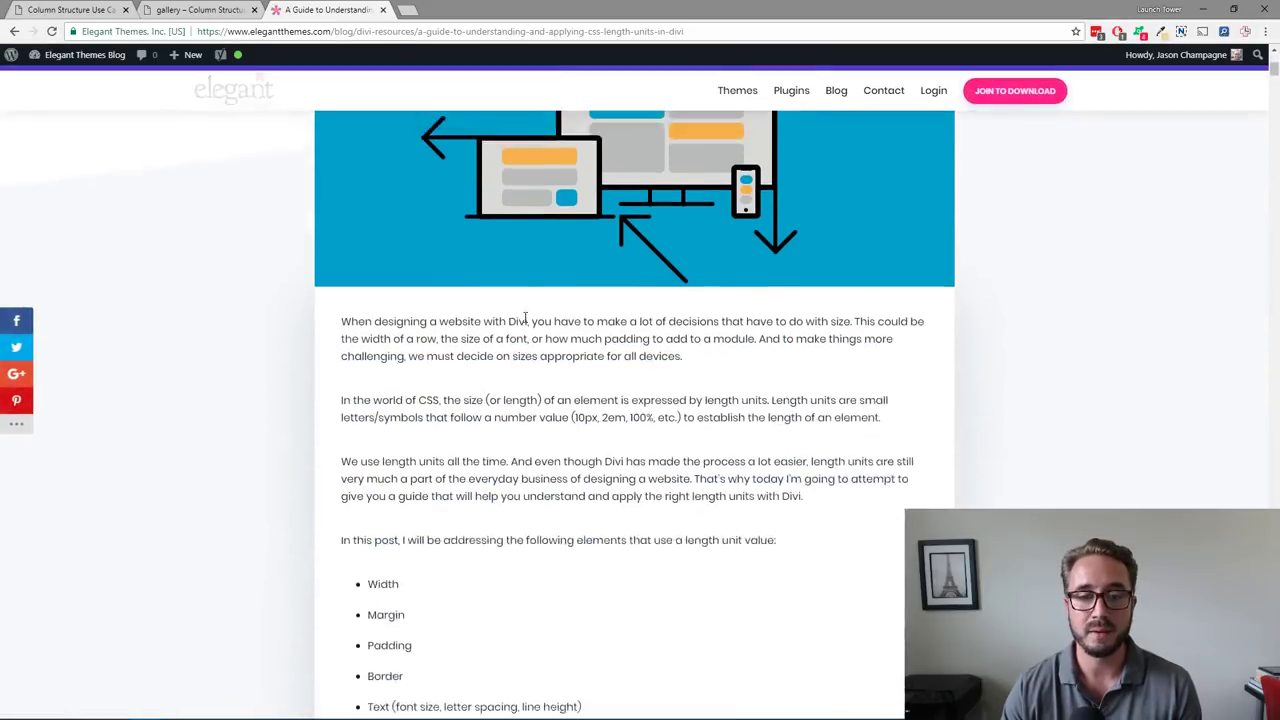
pyautogui.scroll(-2, 524, 318)
pyautogui.scroll(5, 524, 318)
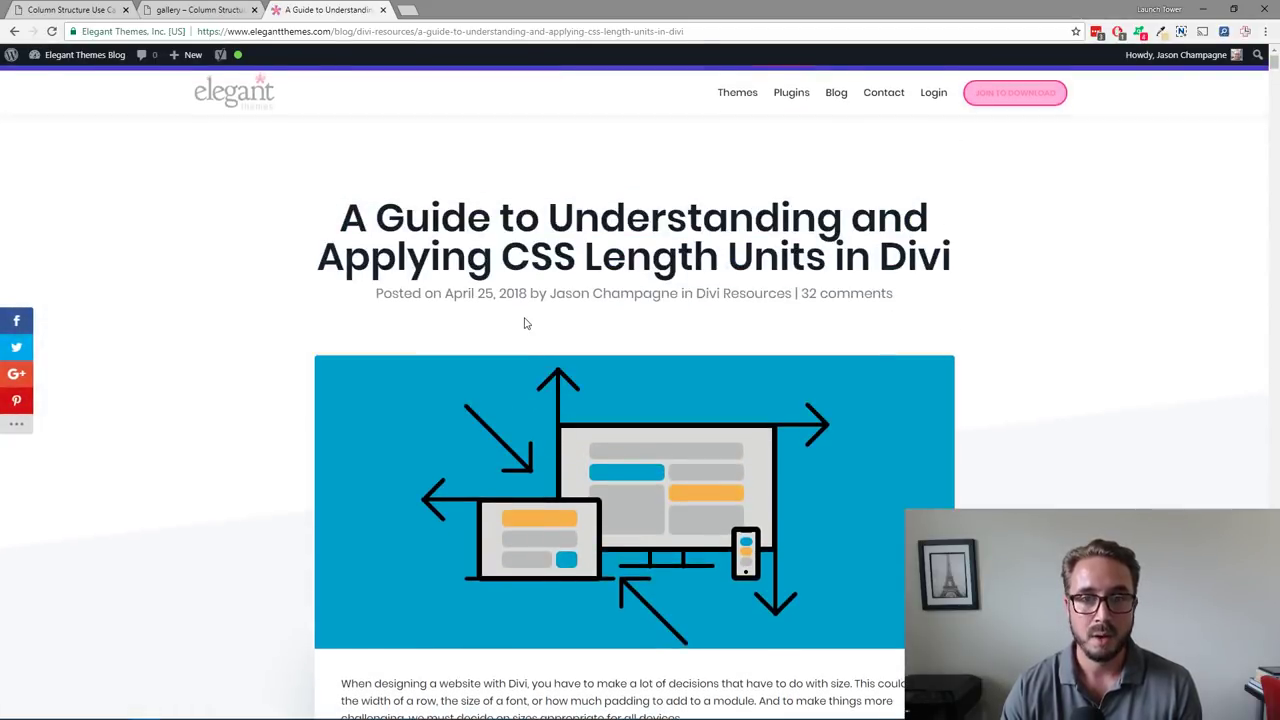
pyautogui.click(568, 32)
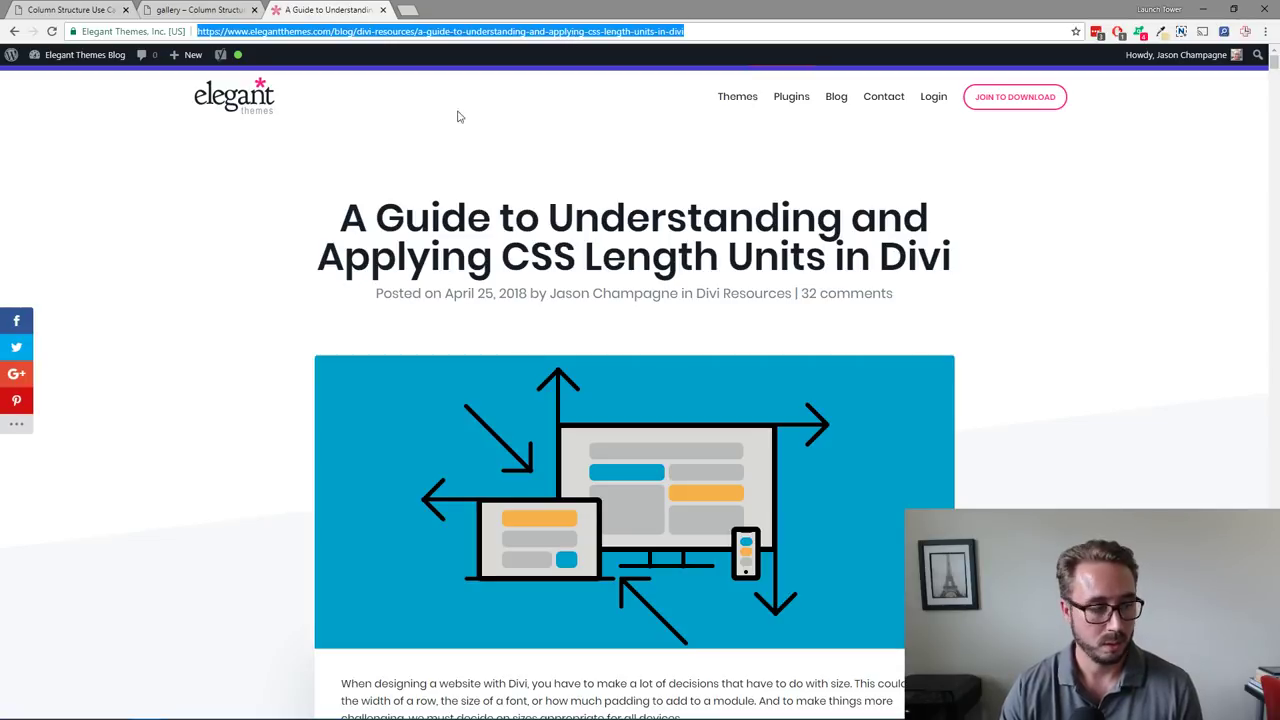
pyautogui.hotkey('alt', 'Tab')
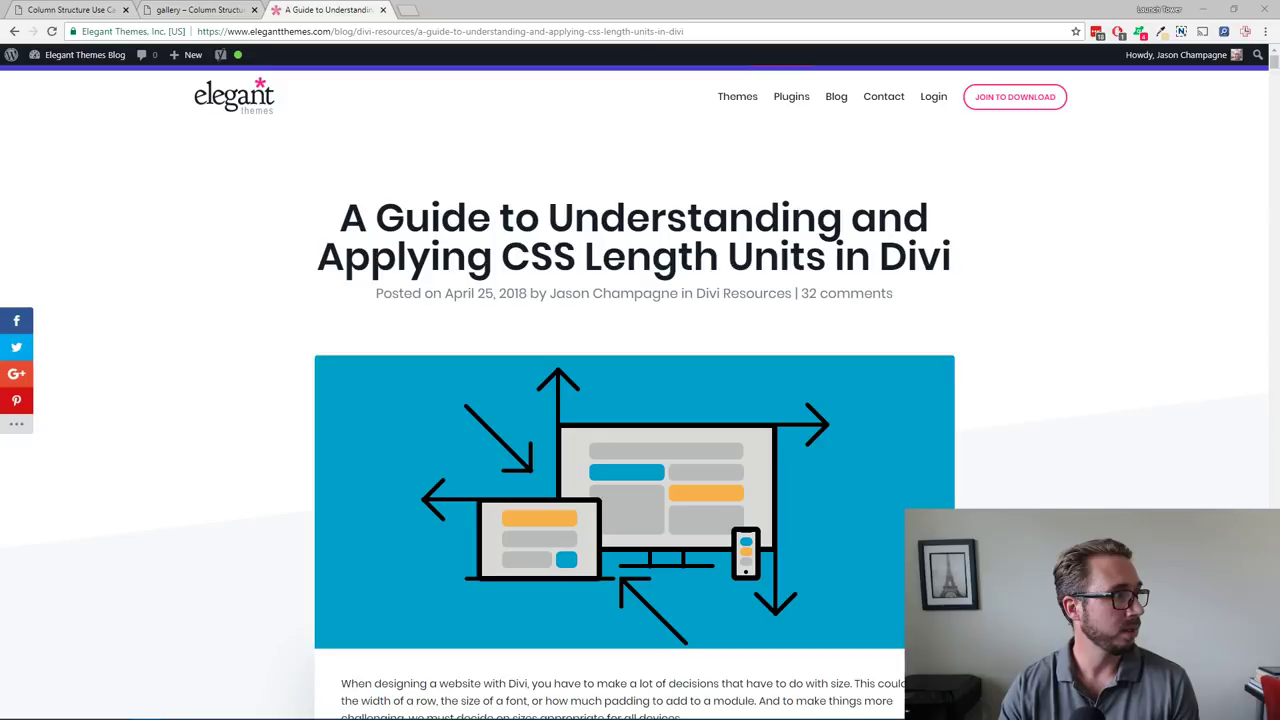
pyautogui.click(324, 12)
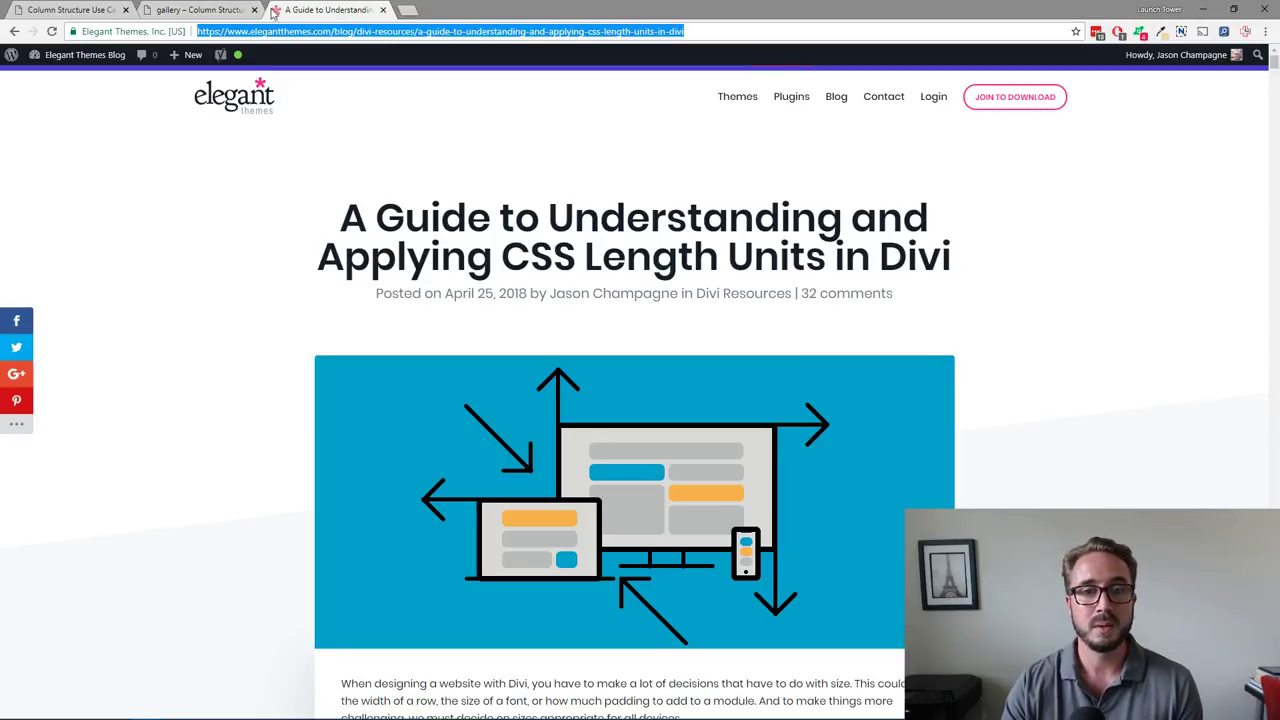
# Step: Return to the gallery page in the Visual Builder and review the Recent Work section from its heading
pyautogui.click(240, 12)
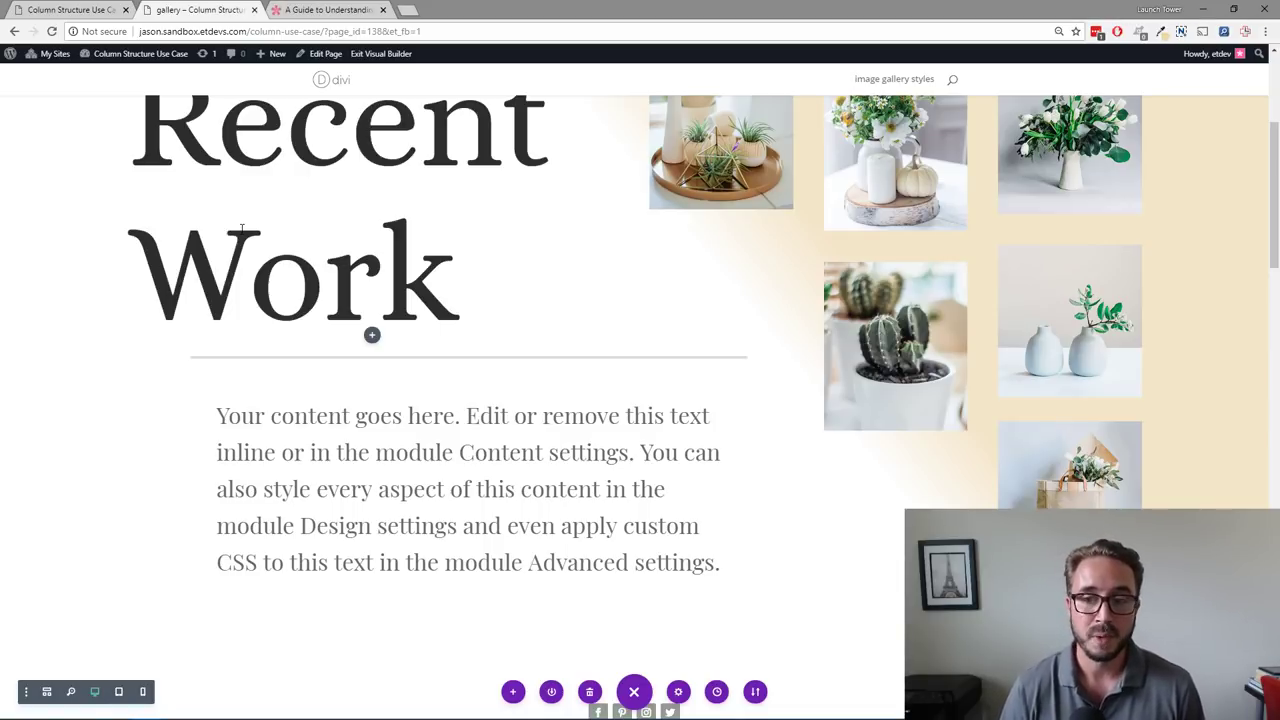
pyautogui.scroll(3, 348, 250)
pyautogui.scroll(-1, 381, 343)
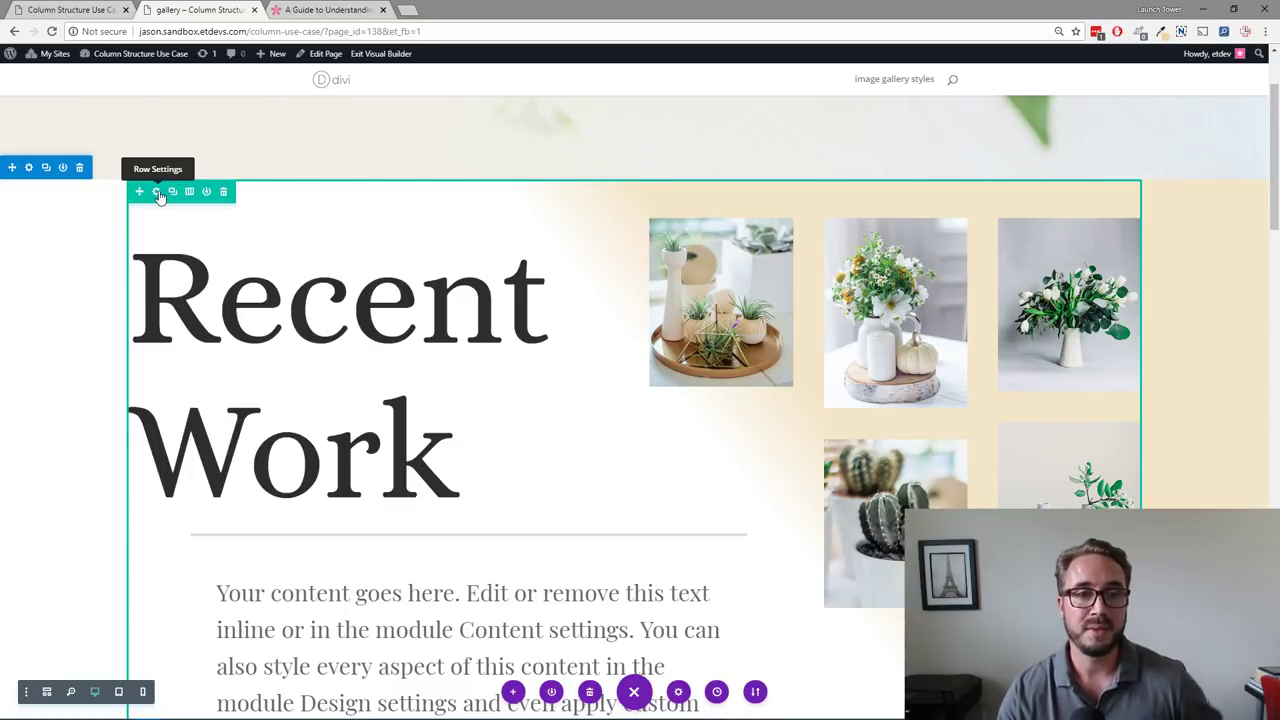
pyautogui.moveTo(357, 252)
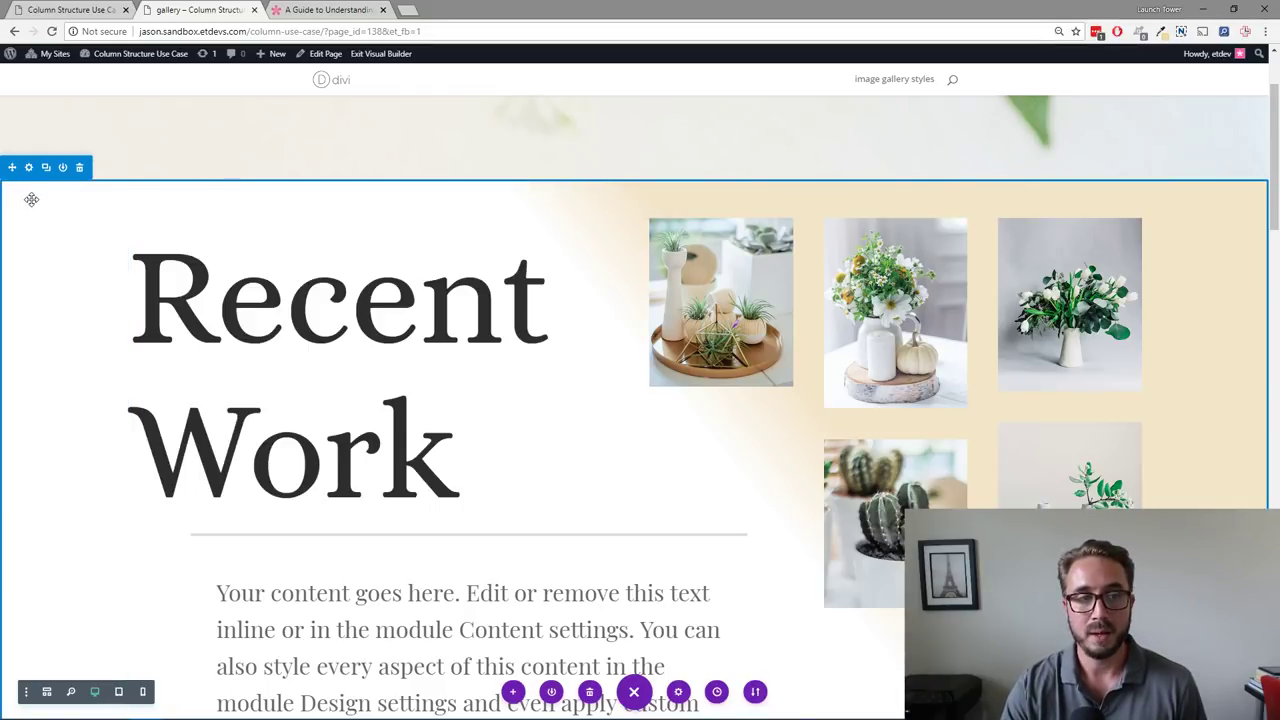
pyautogui.moveTo(30, 199); pyautogui.dragTo(254, 209)
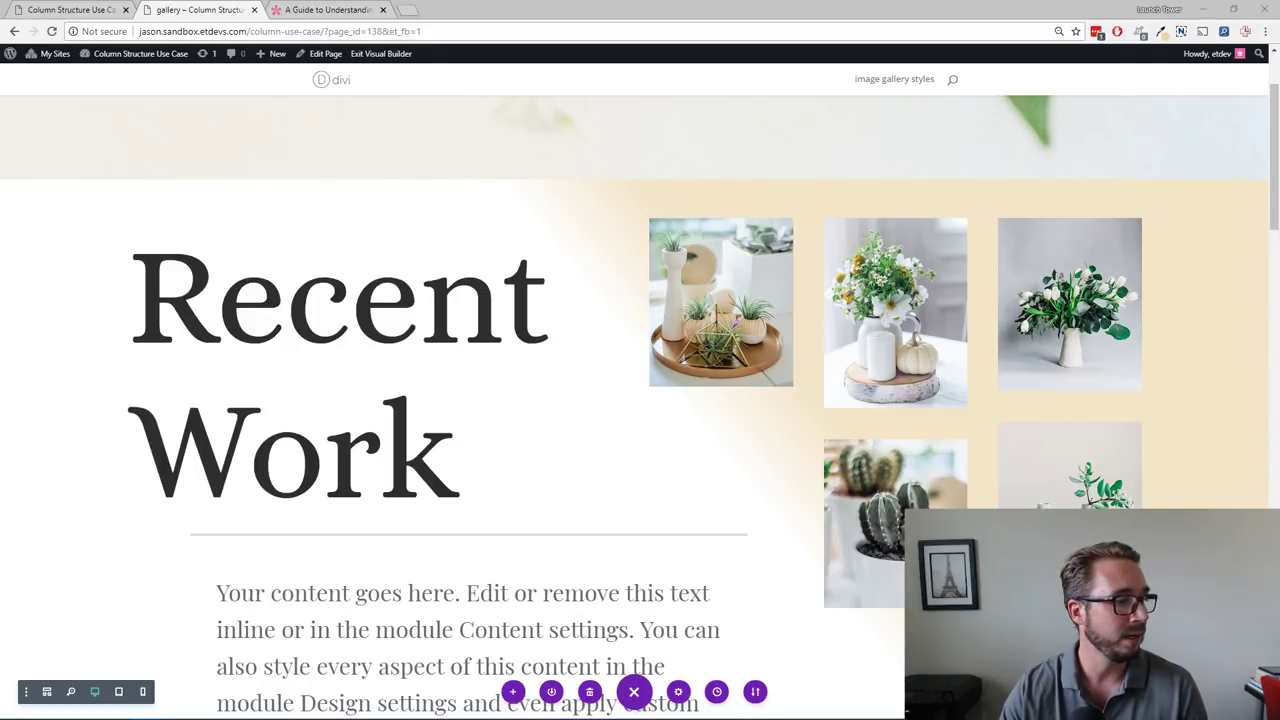
pyautogui.click(215, 18)
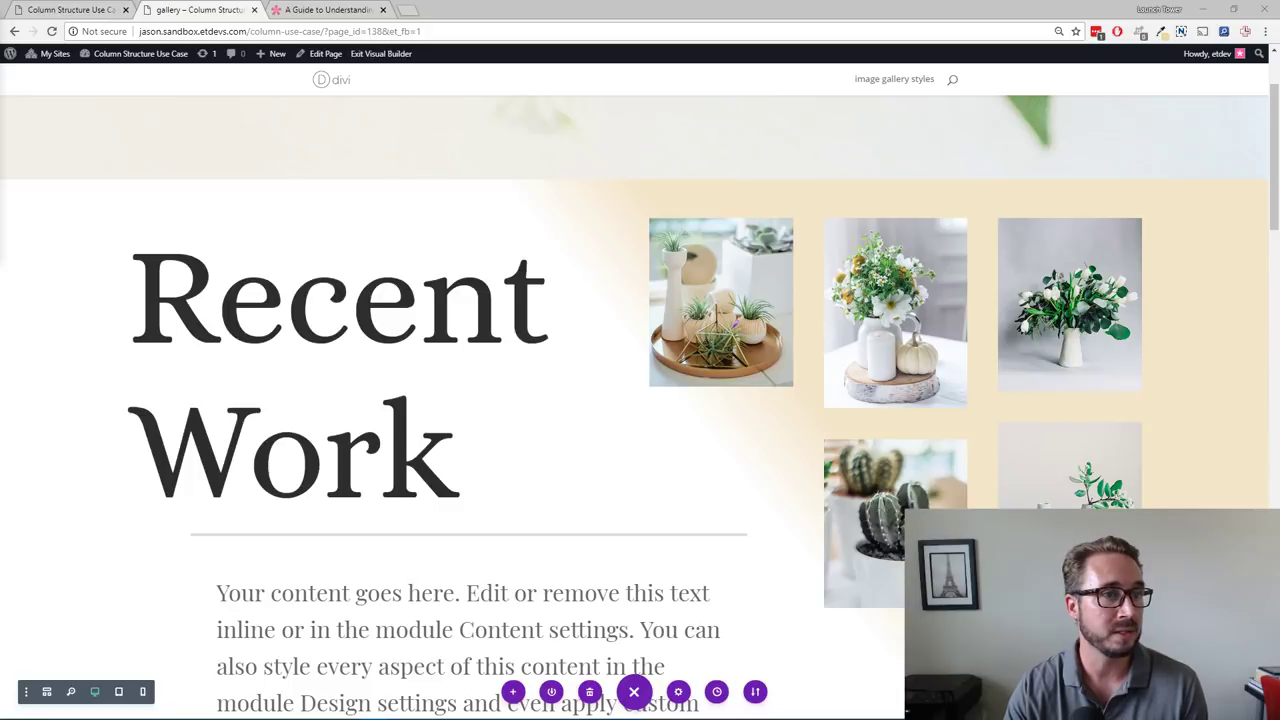
# Step: Examine the three-column image sections below Recent Work and the finished six-image INDOOR gallery on the Column Structure Use Case page
pyautogui.scroll(-2, 332, 229)
pyautogui.scroll(-10, 332, 229)
pyautogui.scroll(-10, 331, 230)
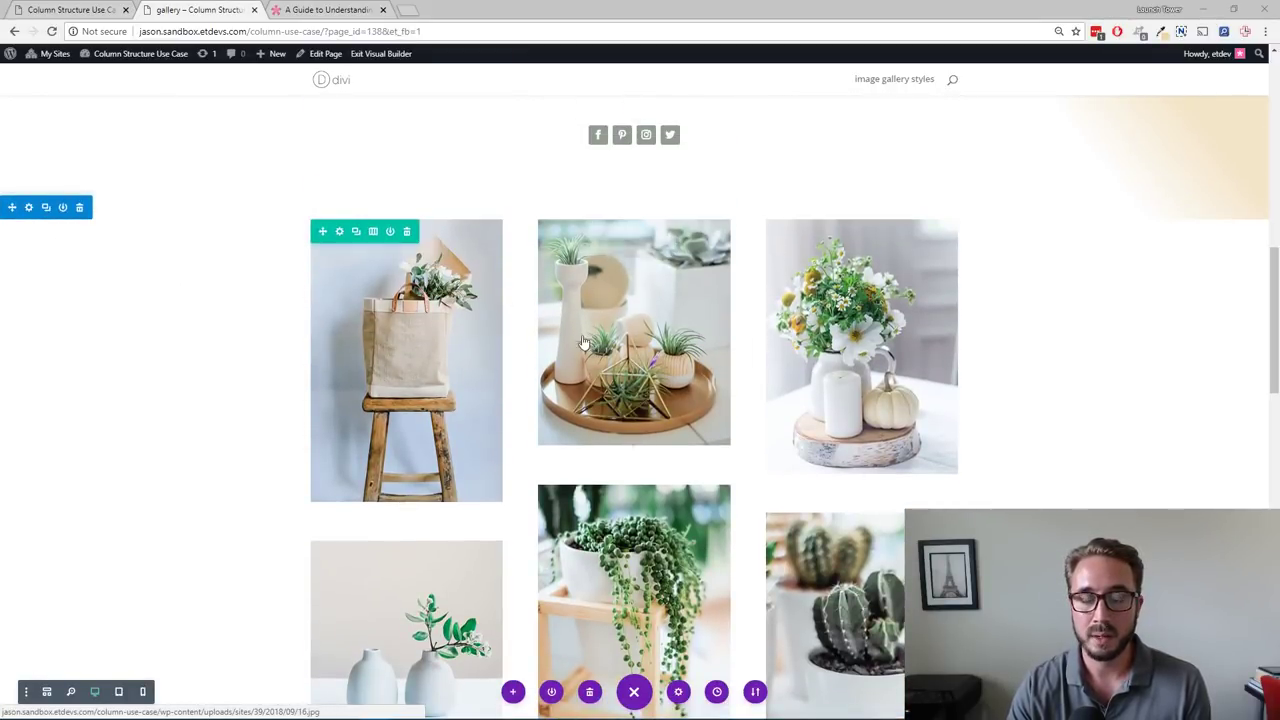
pyautogui.scroll(-1, 194, 360)
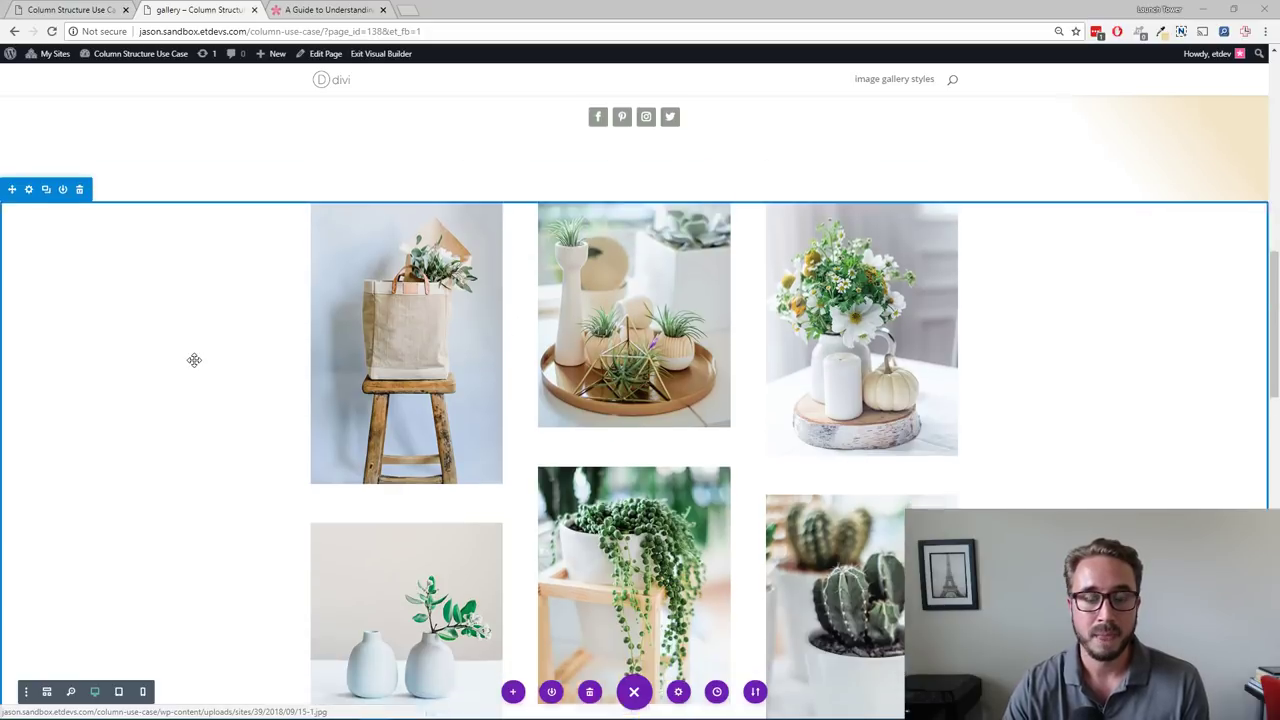
pyautogui.scroll(-10, 194, 360)
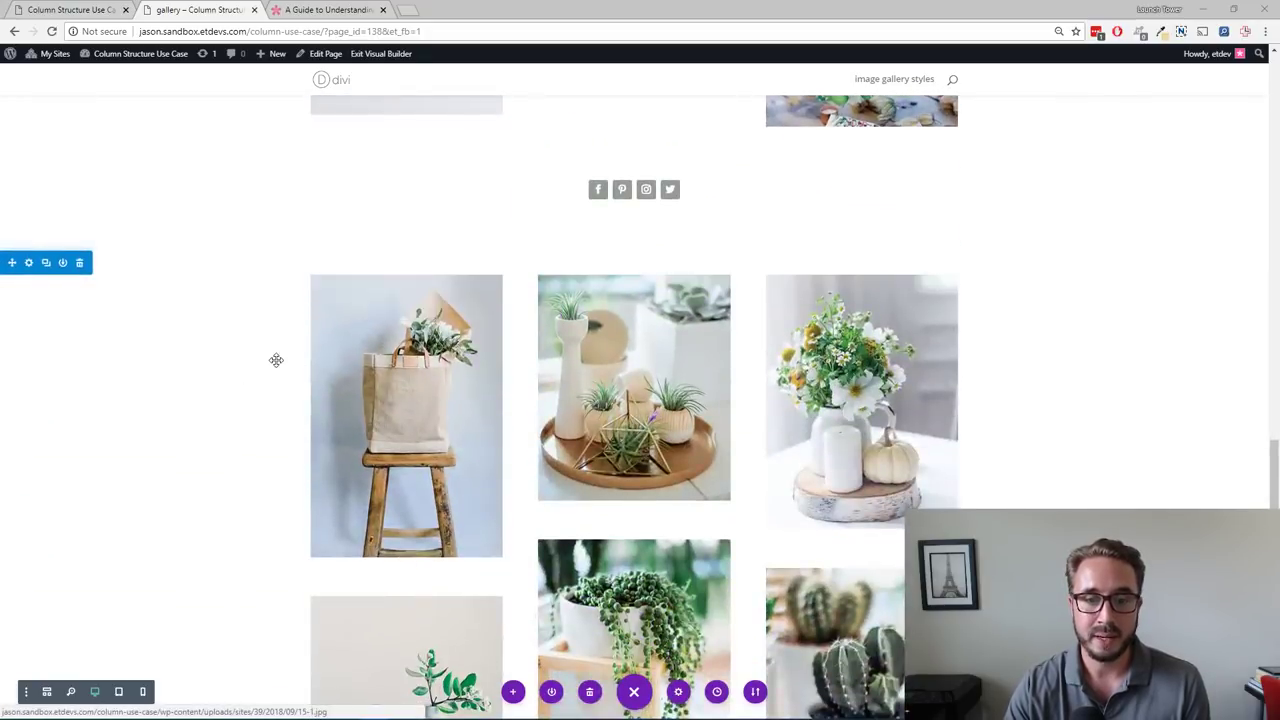
pyautogui.scroll(-6, 278, 360)
pyautogui.scroll(5, 275, 360)
pyautogui.scroll(1, 265, 360)
pyautogui.scroll(-2, 240, 340)
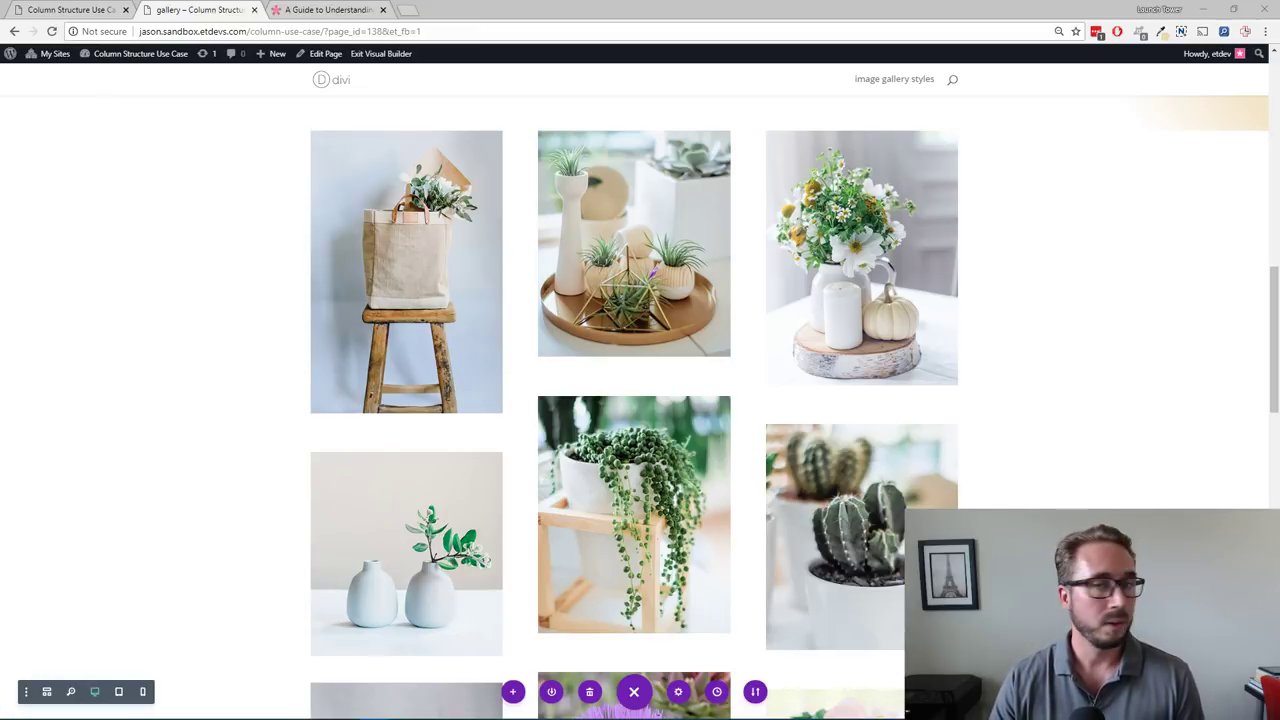
pyautogui.click(80, 12)
pyautogui.scroll(-10, 478, 352)
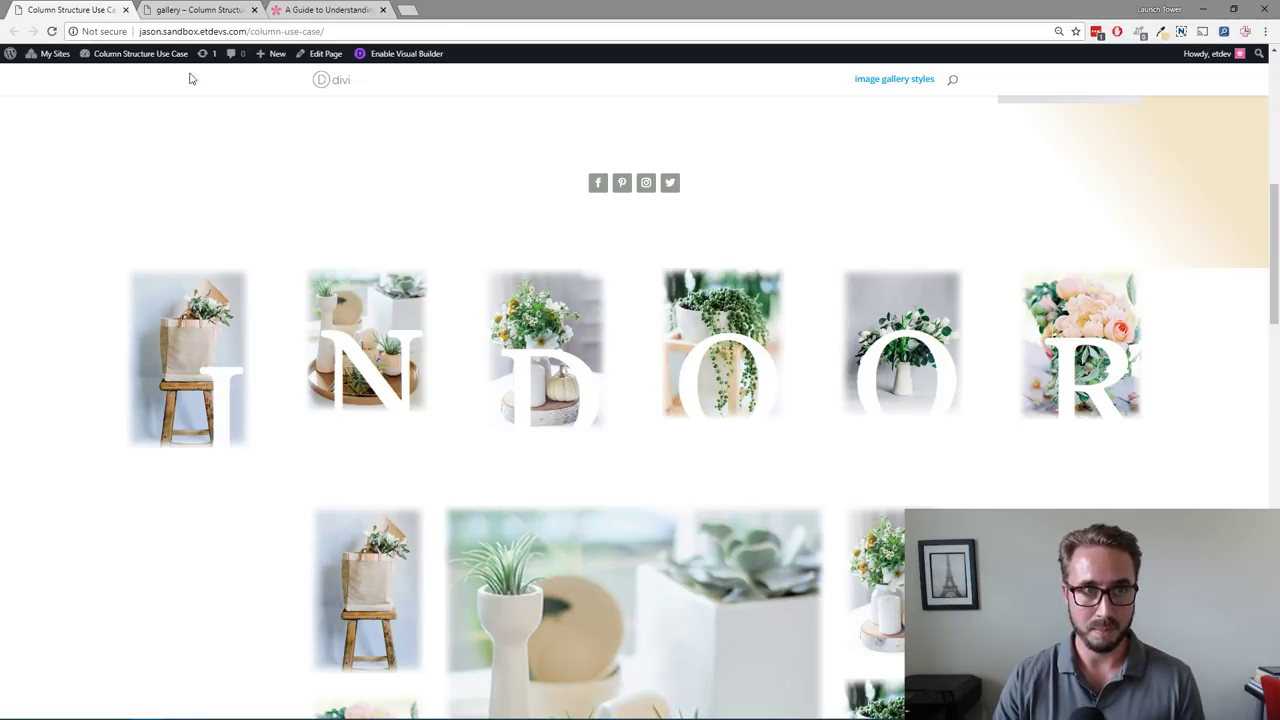
# Step: Change the three-column image row directly below the Recent Work section to the layout with six equal columns
pyautogui.click(192, 15)
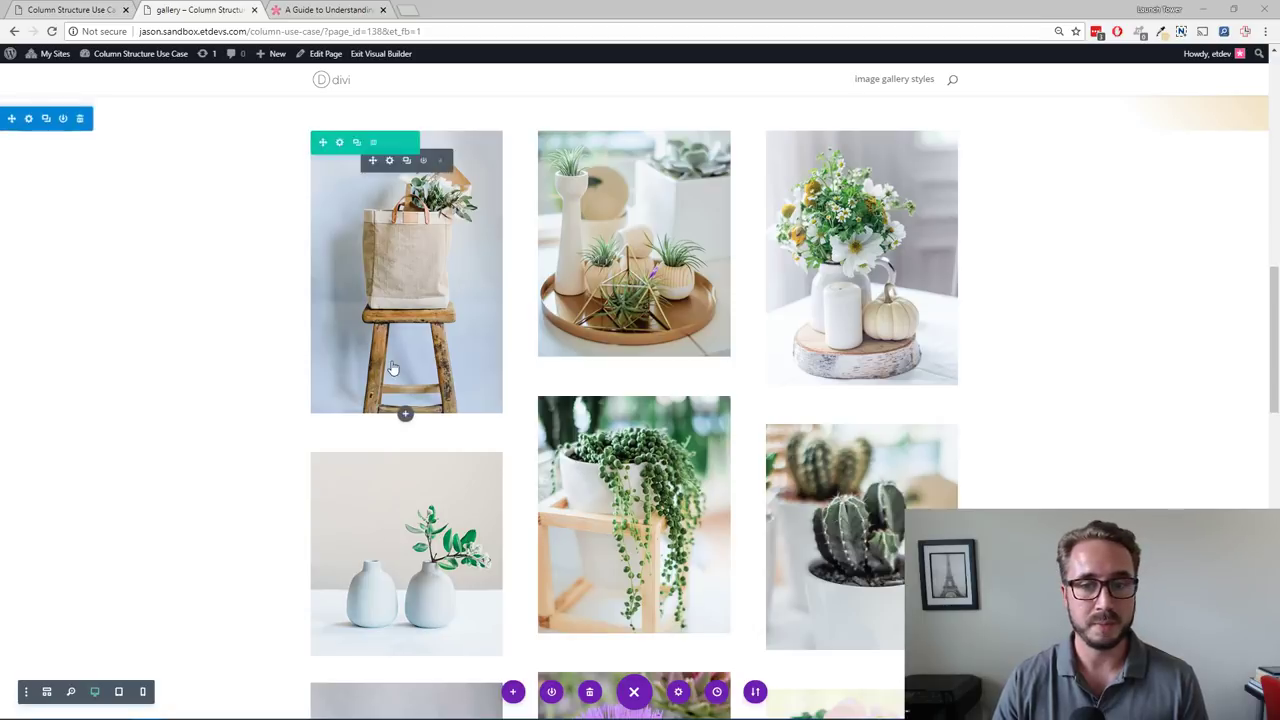
pyautogui.scroll(2, 380, 240)
pyautogui.click(374, 232)
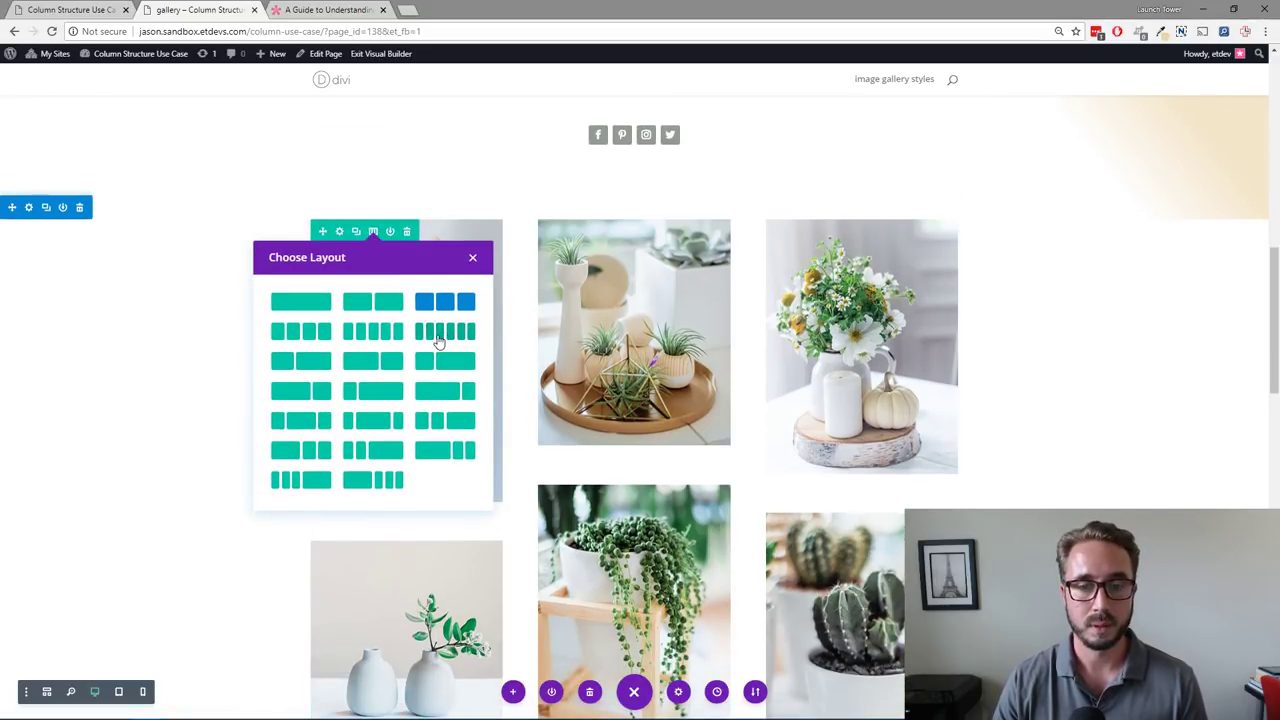
pyautogui.click(450, 341)
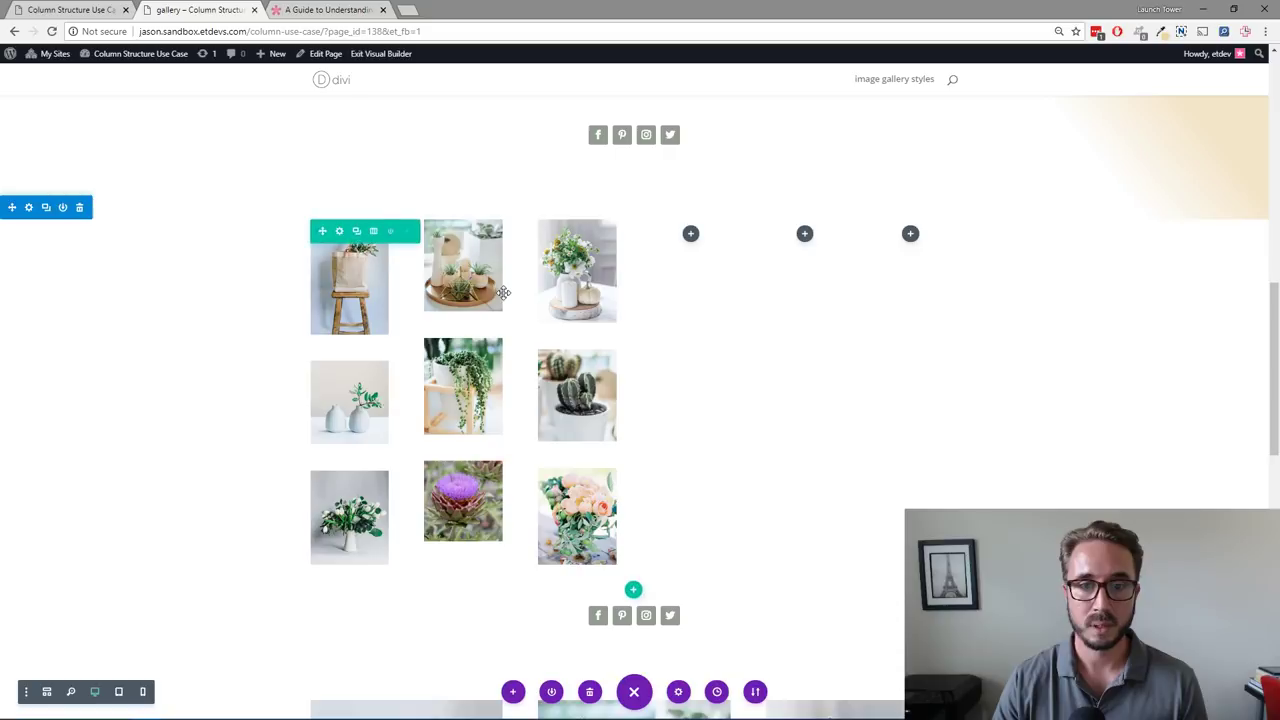
pyautogui.scroll(-3, 703, 337)
pyautogui.scroll(1, 703, 337)
pyautogui.scroll(1, 703, 337)
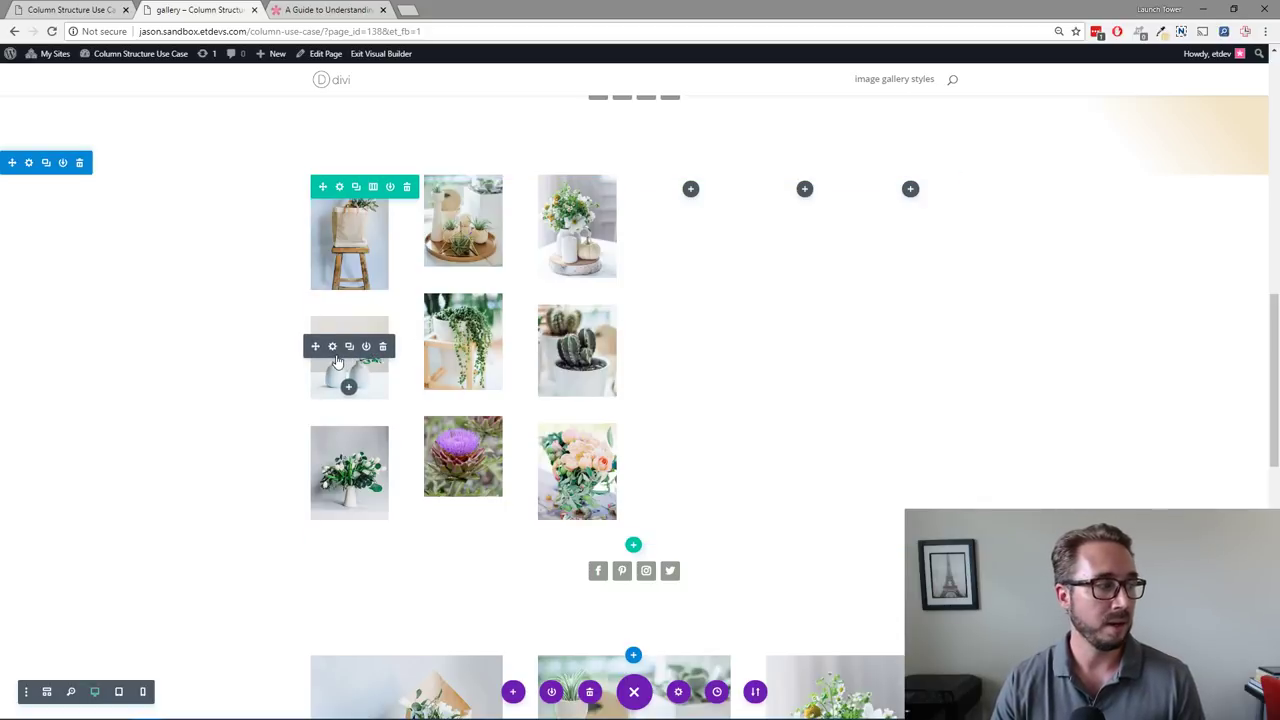
# Step: Fill the row's fourth, fifth and sixth columns with the vases, white flowers and trailing plant images from the first two columns
pyautogui.moveTo(315, 347); pyautogui.dragTo(691, 189)
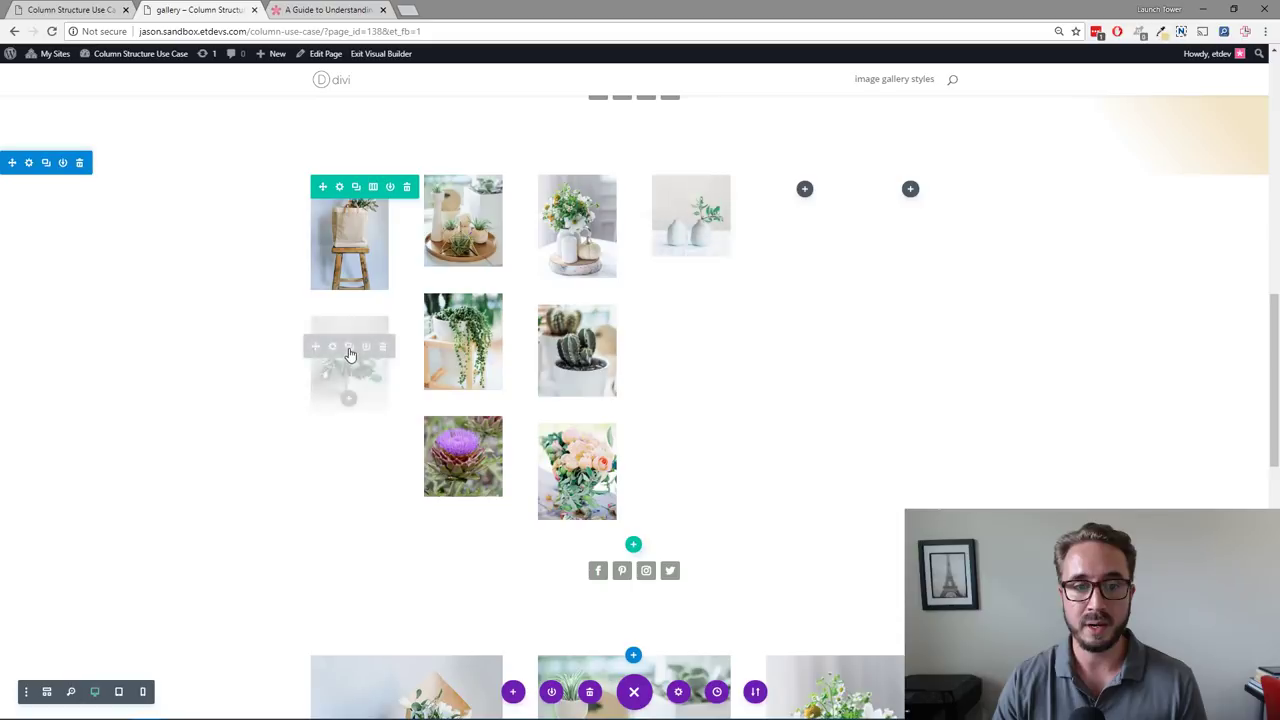
pyautogui.moveTo(768, 221); pyautogui.dragTo(809, 191)
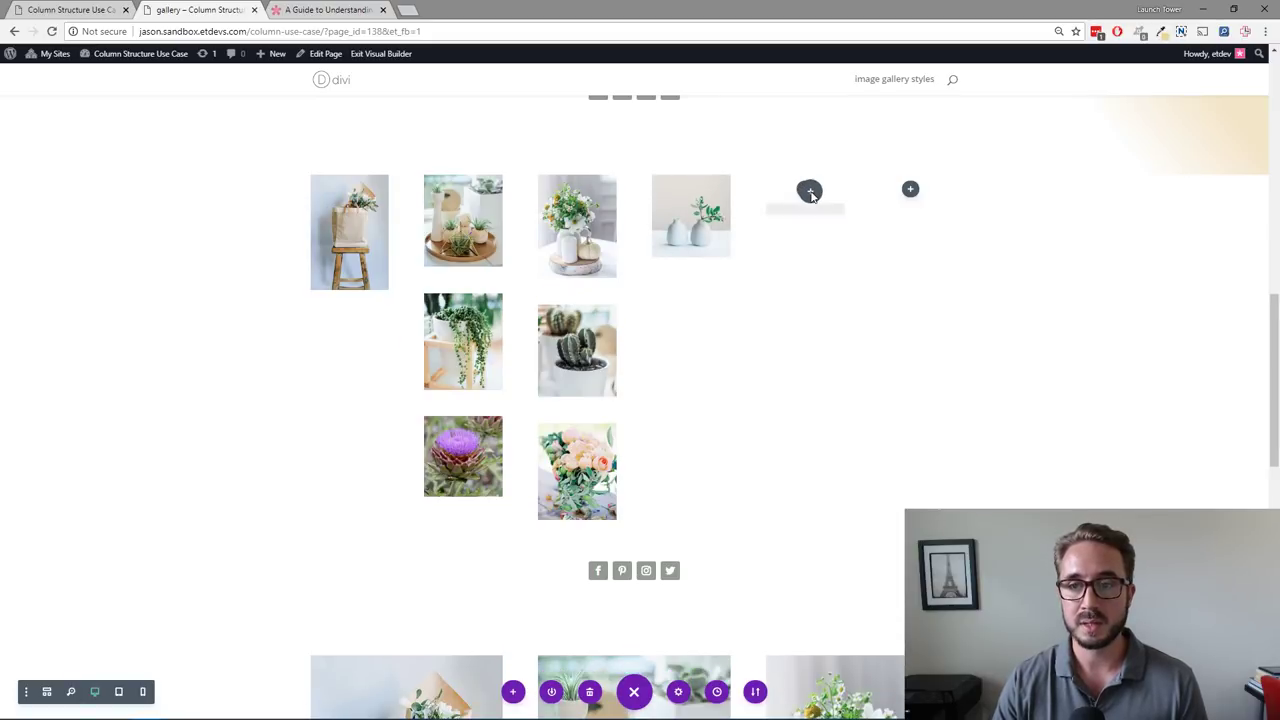
pyautogui.moveTo(463, 330); pyautogui.dragTo(917, 192)
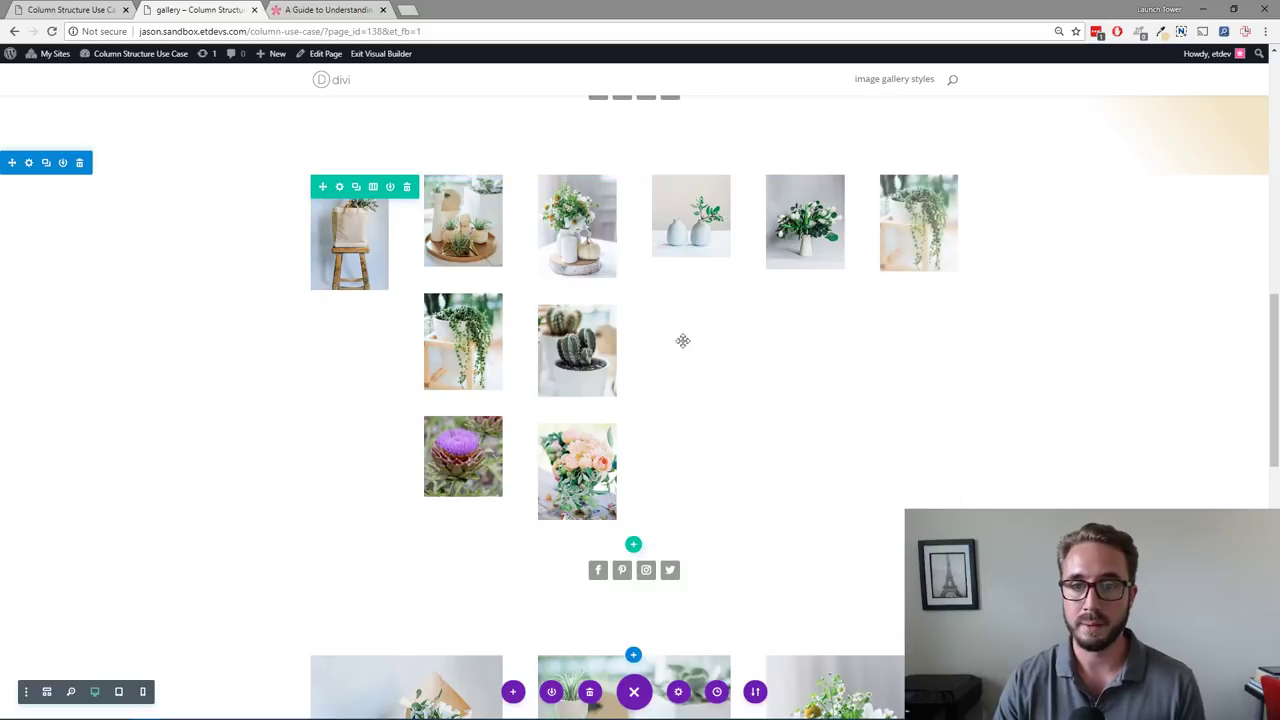
# Step: Delete the leftover lower images from the second and third columns, leaving one image per column
pyautogui.click(497, 324)
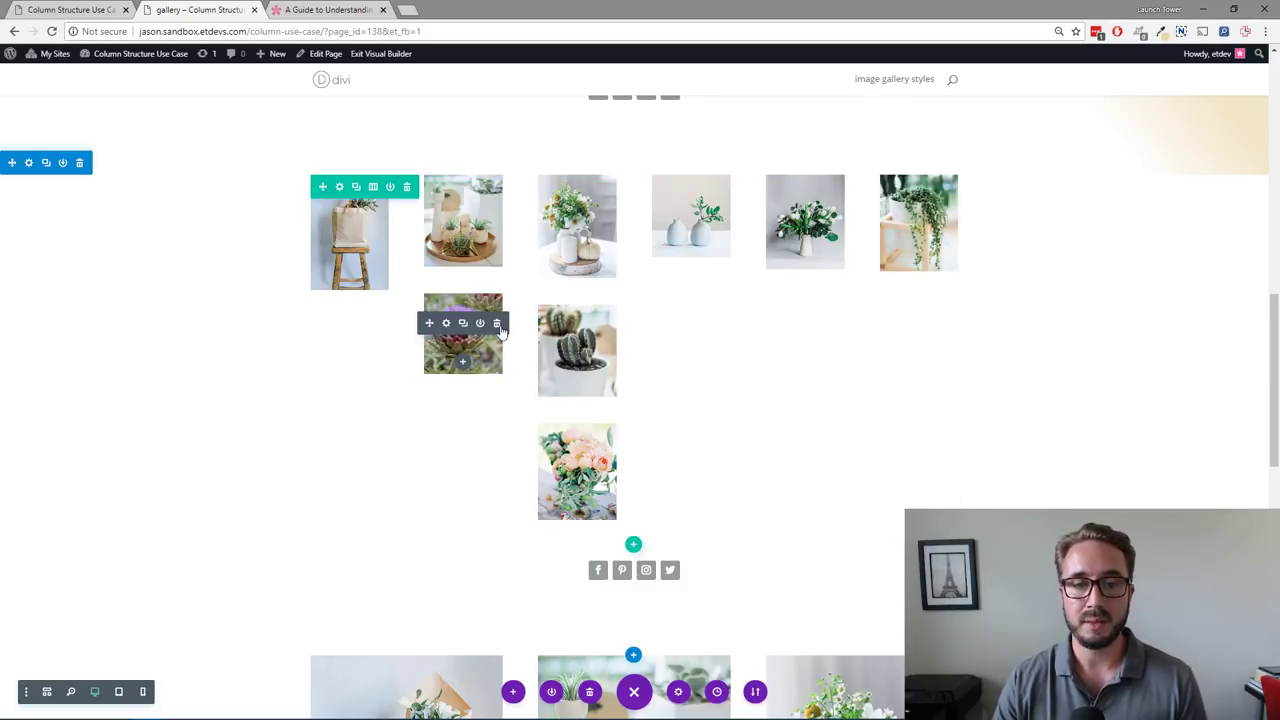
pyautogui.click(497, 324)
pyautogui.click(612, 338)
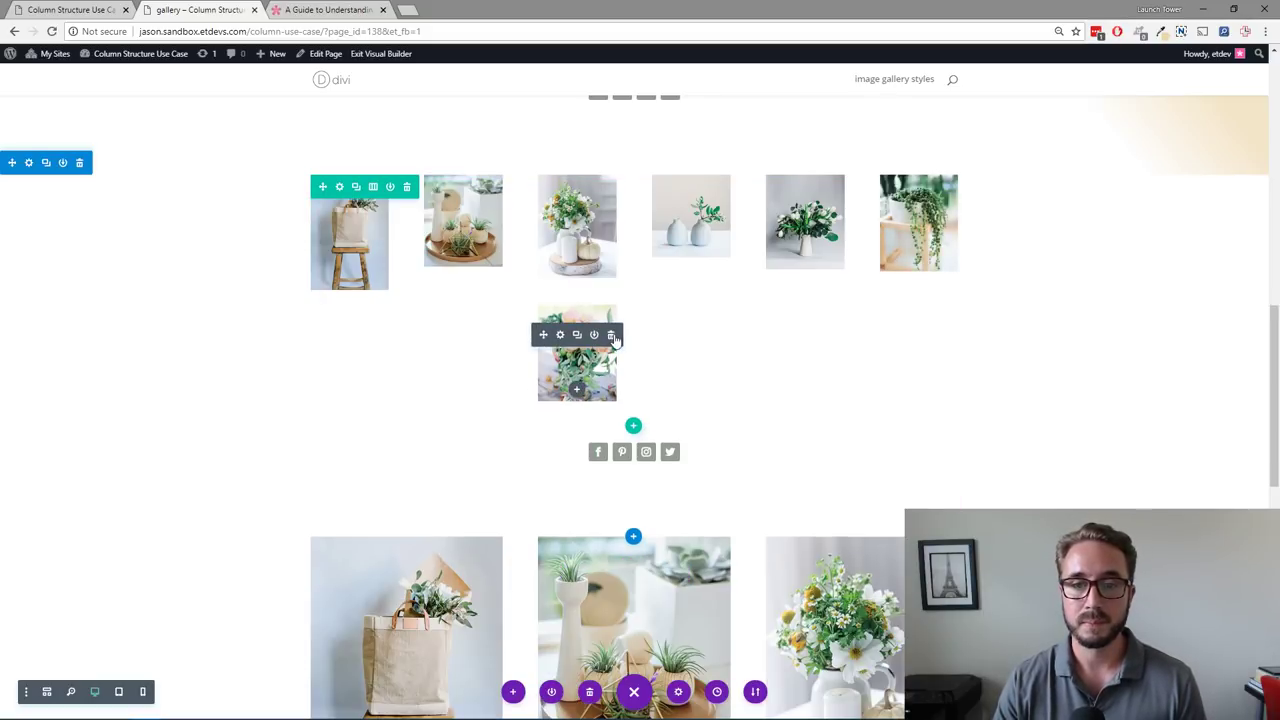
pyautogui.click(612, 338)
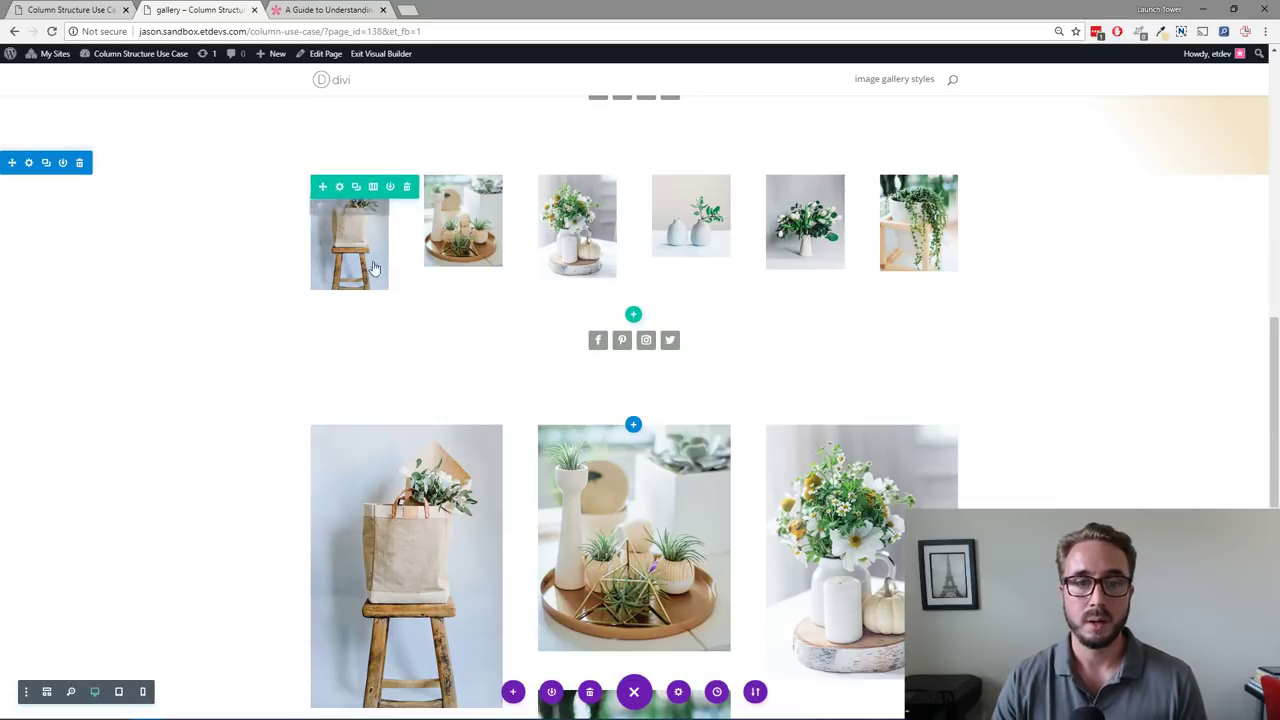
# Step: Apply the centred inner box shadow preset to the first image, the bag on a stool, in the six-column row
pyautogui.scroll(1, 349, 303)
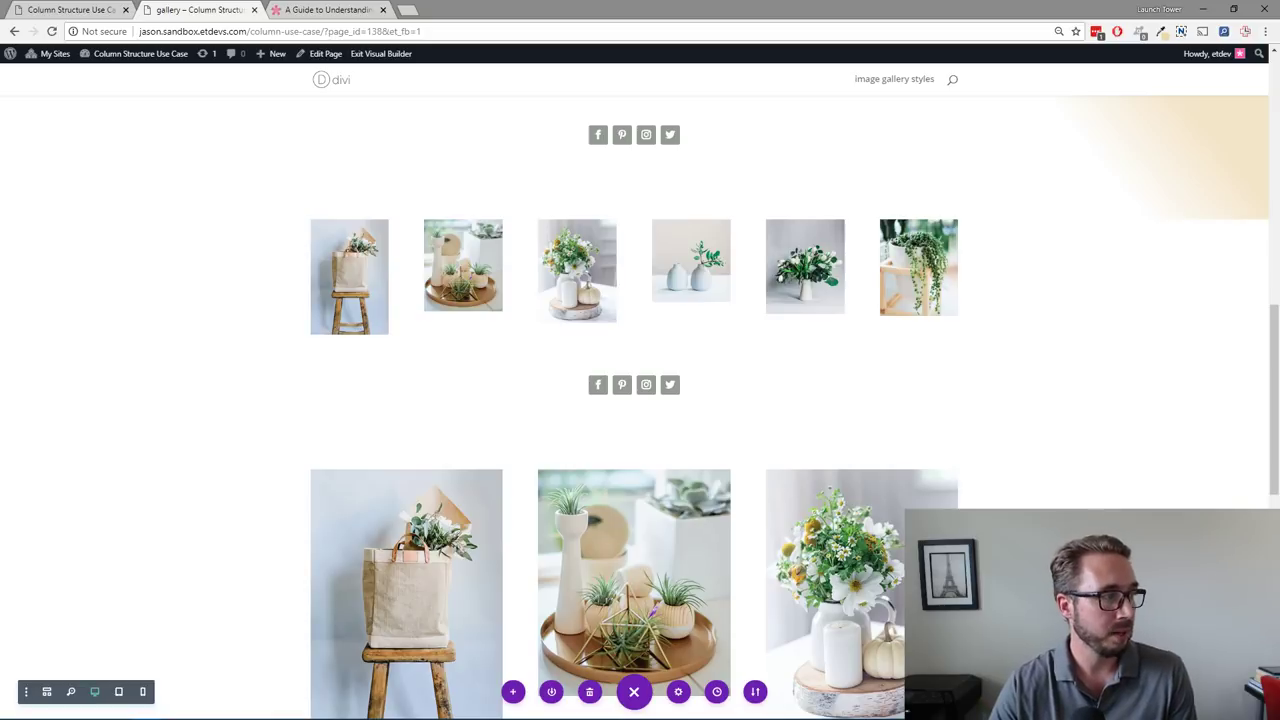
pyautogui.moveTo(340, 240)
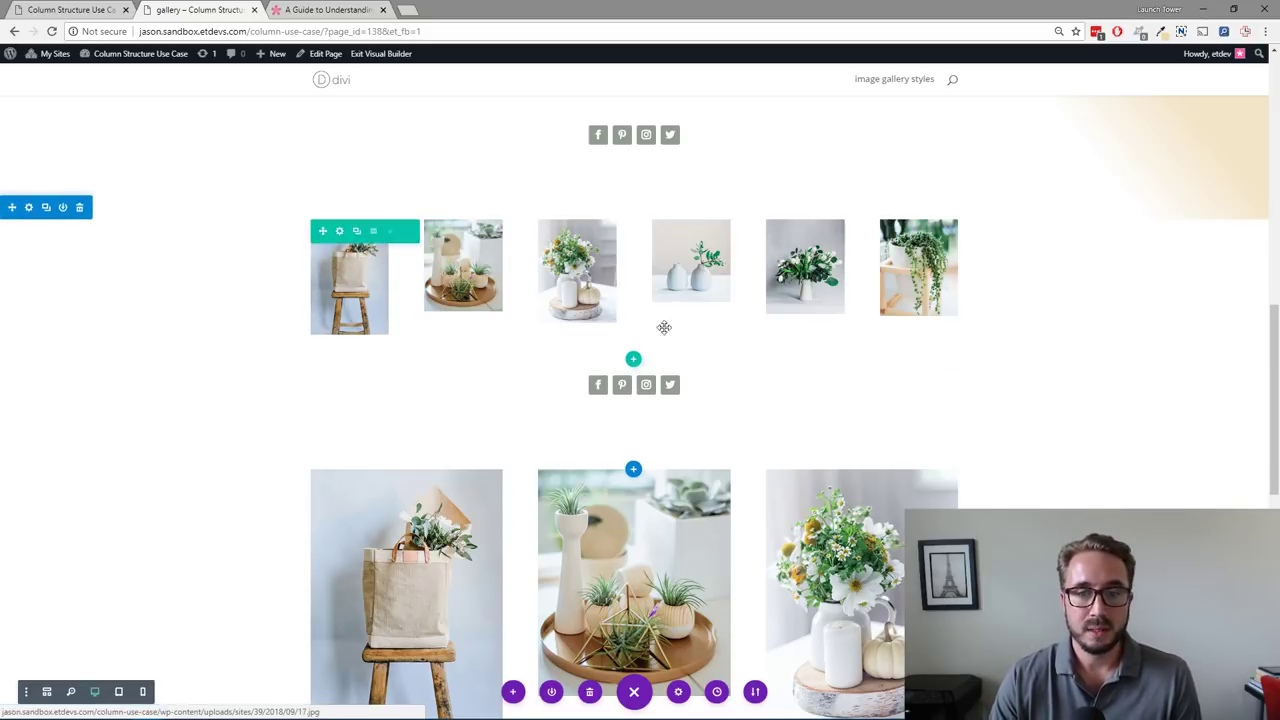
pyautogui.moveTo(348, 325)
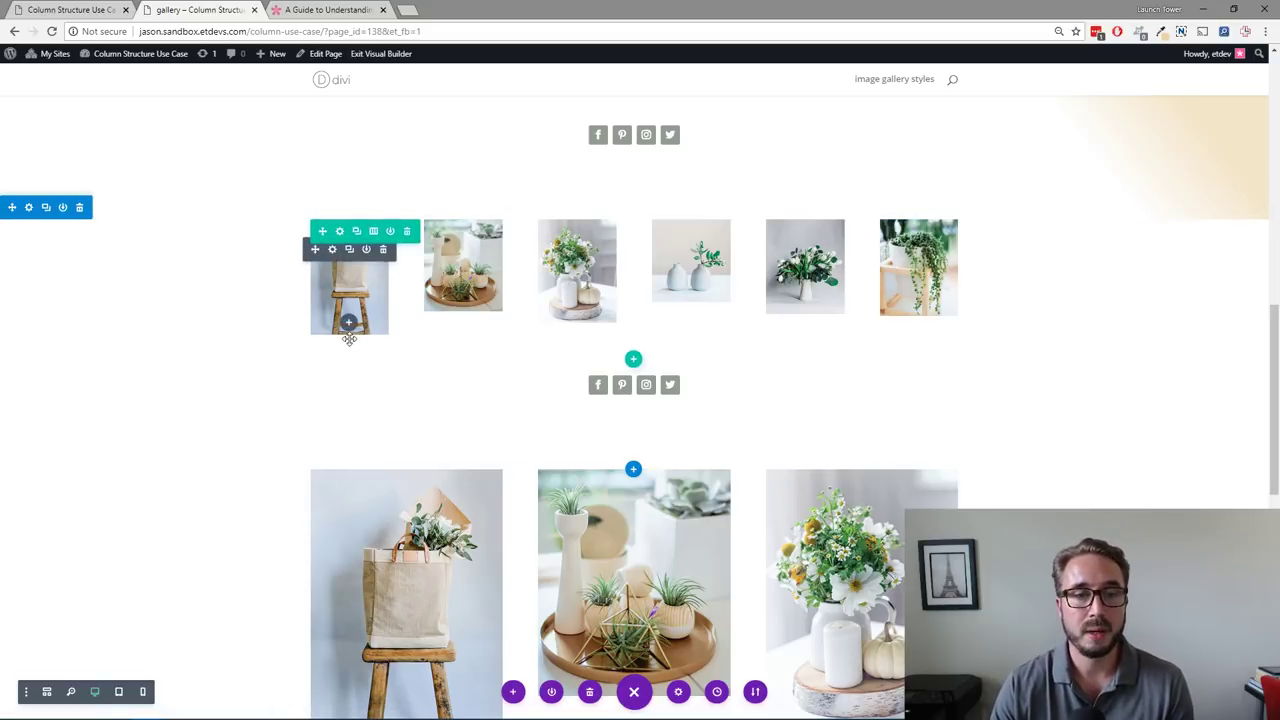
pyautogui.click(333, 258)
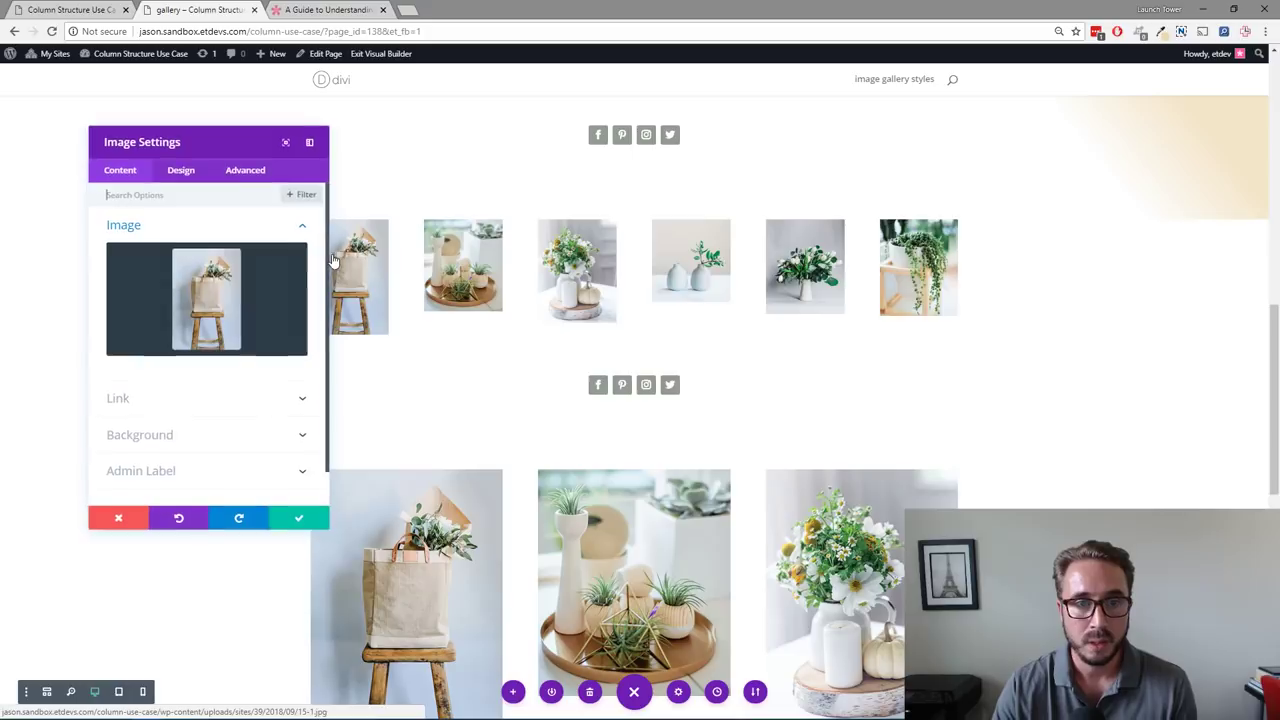
pyautogui.moveTo(228, 150); pyautogui.dragTo(180, 146)
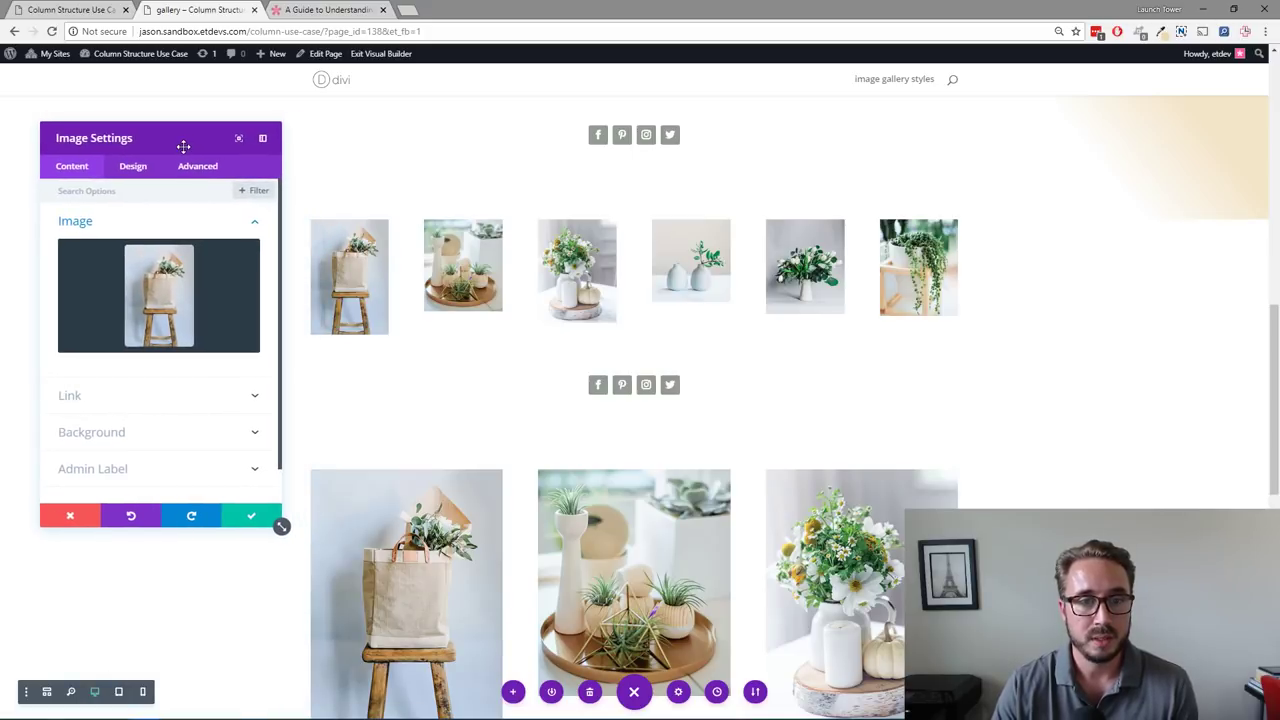
pyautogui.moveTo(190, 314)
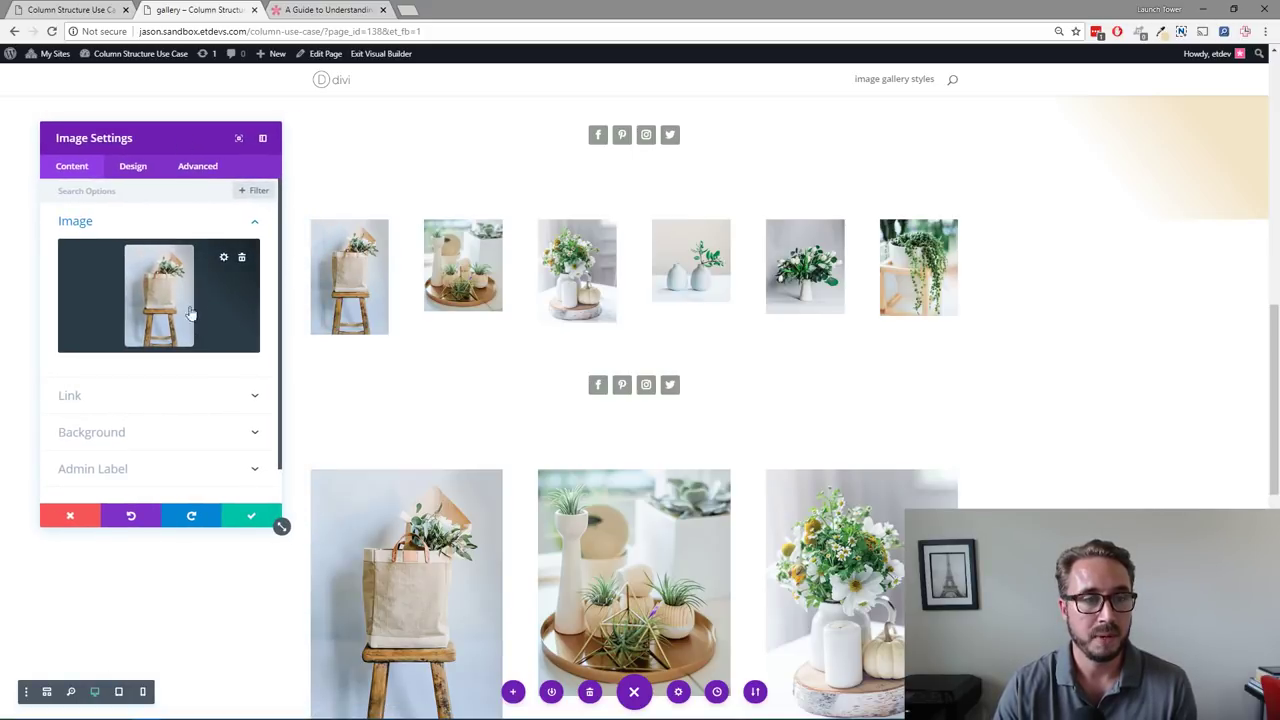
pyautogui.click(133, 166)
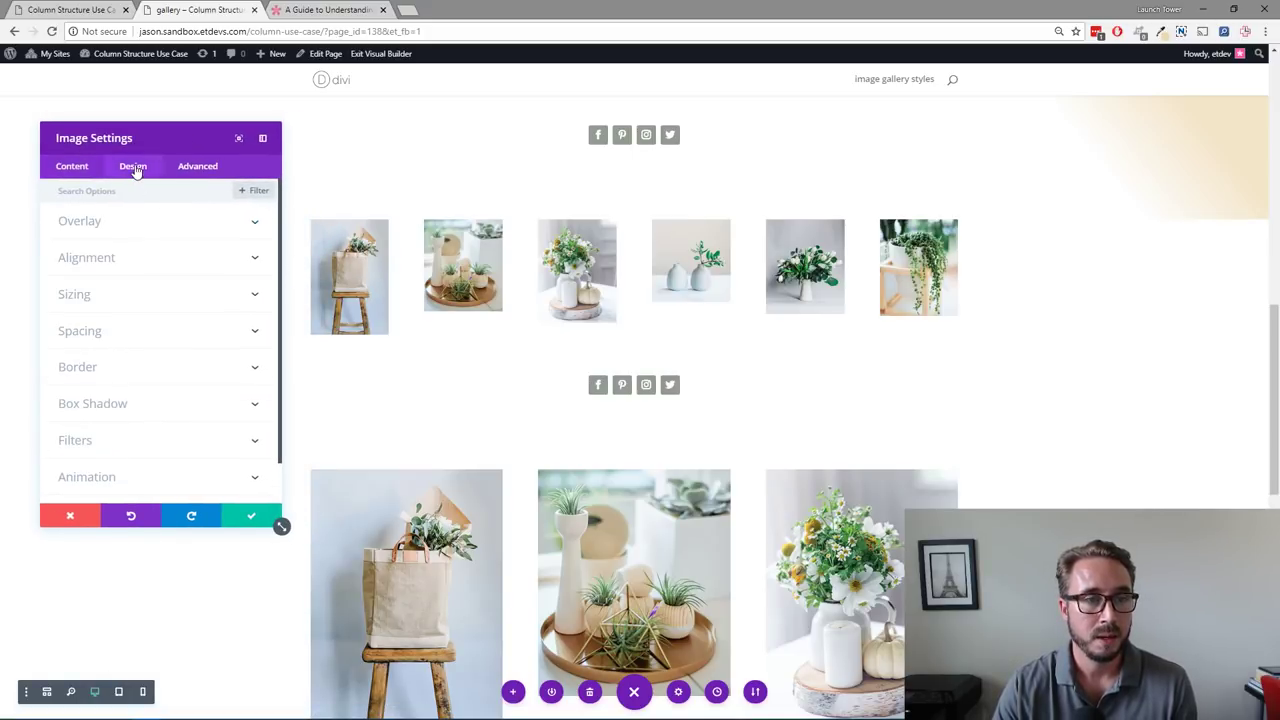
pyautogui.click(154, 403)
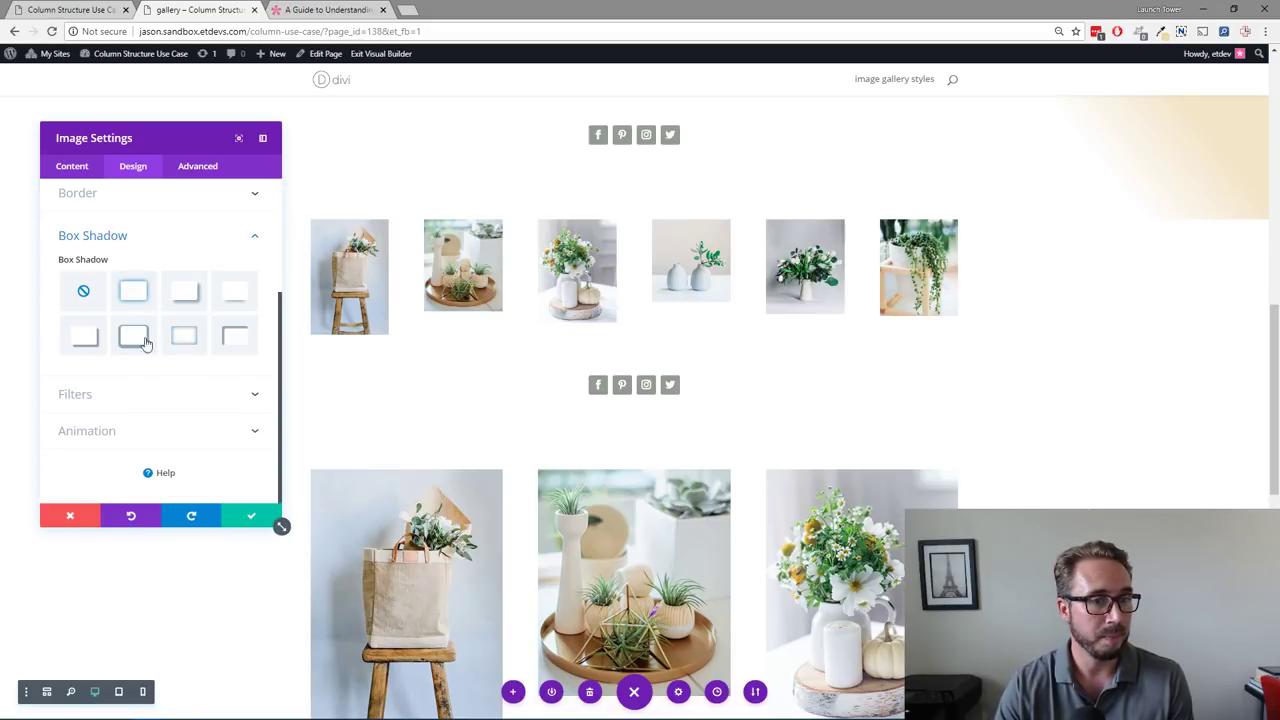
pyautogui.click(192, 343)
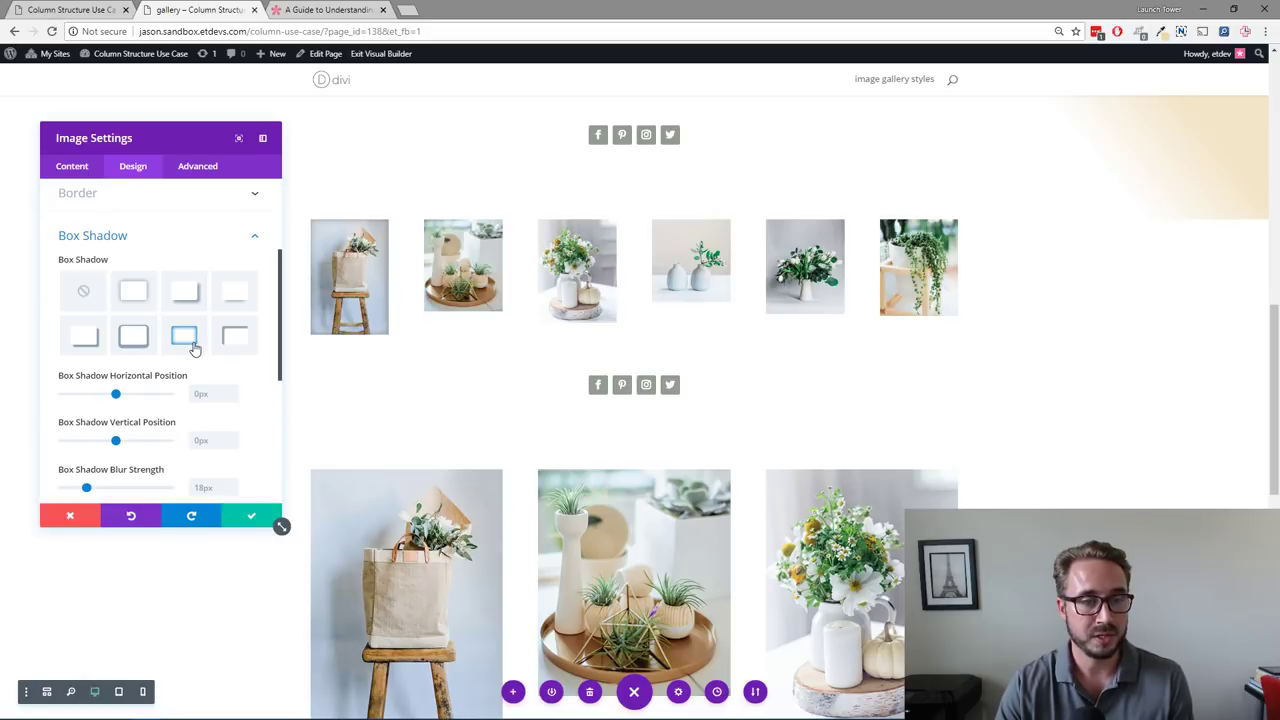
# Step: Set the image's box shadow blur strength to 8px and its shadow color to white
pyautogui.scroll(-5, 160, 400)
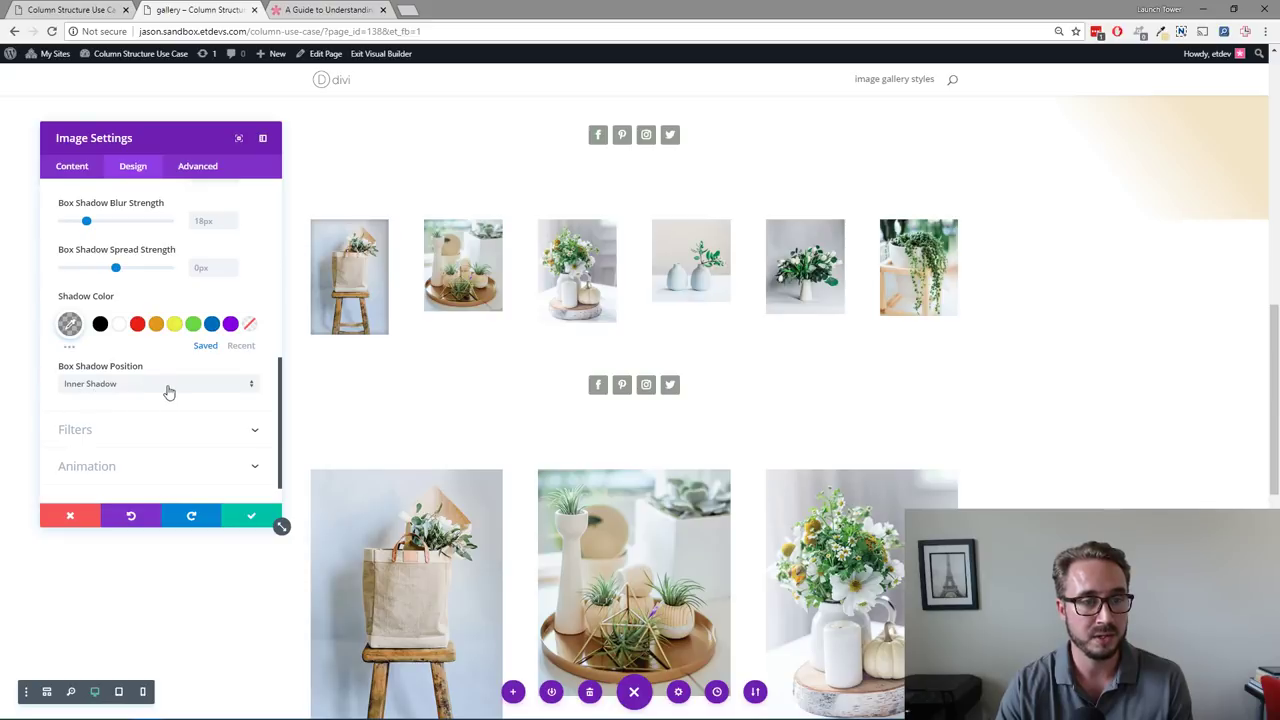
pyautogui.scroll(4, 168, 390)
pyautogui.scroll(-2, 171, 317)
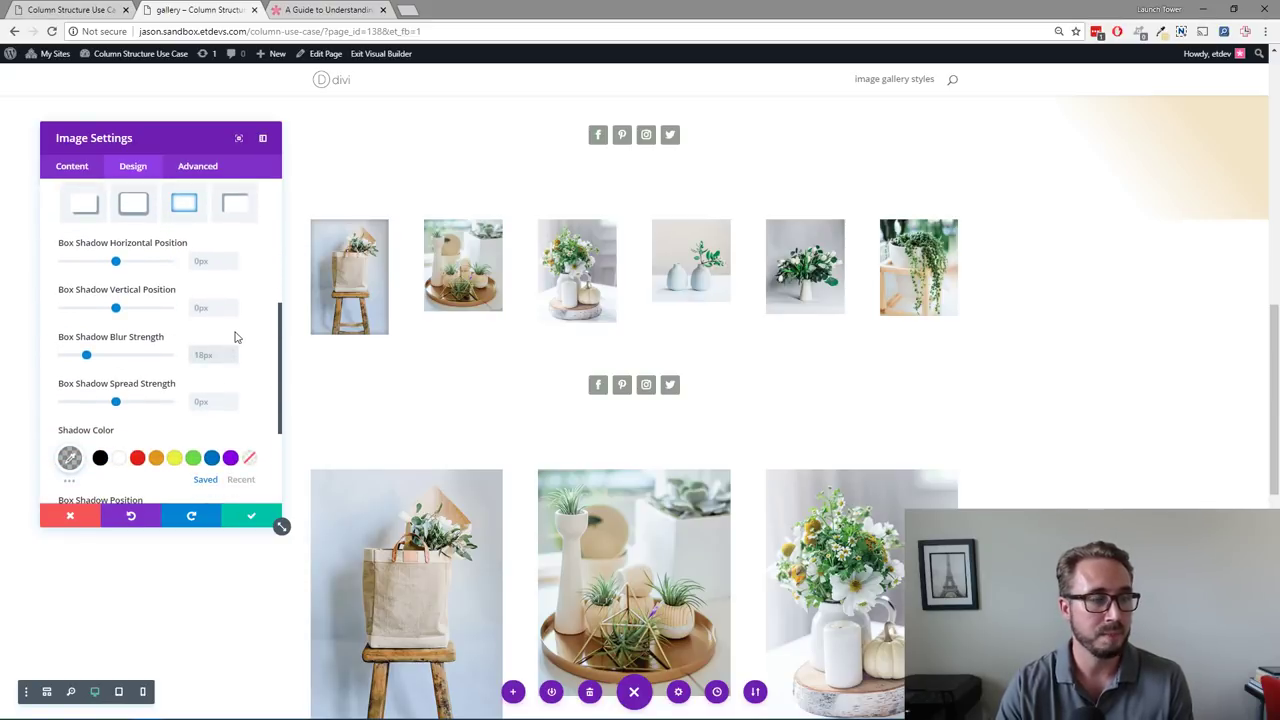
pyautogui.write('8')
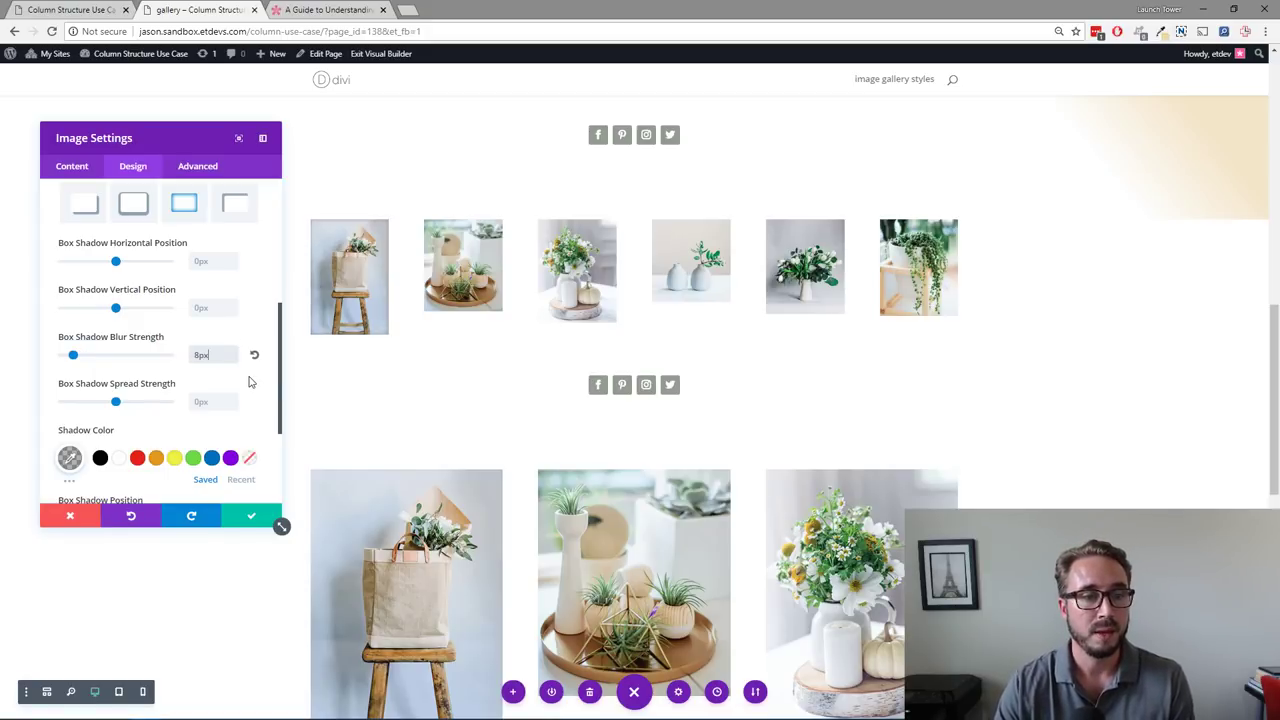
pyautogui.scroll(-3, 240, 360)
pyautogui.click(119, 330)
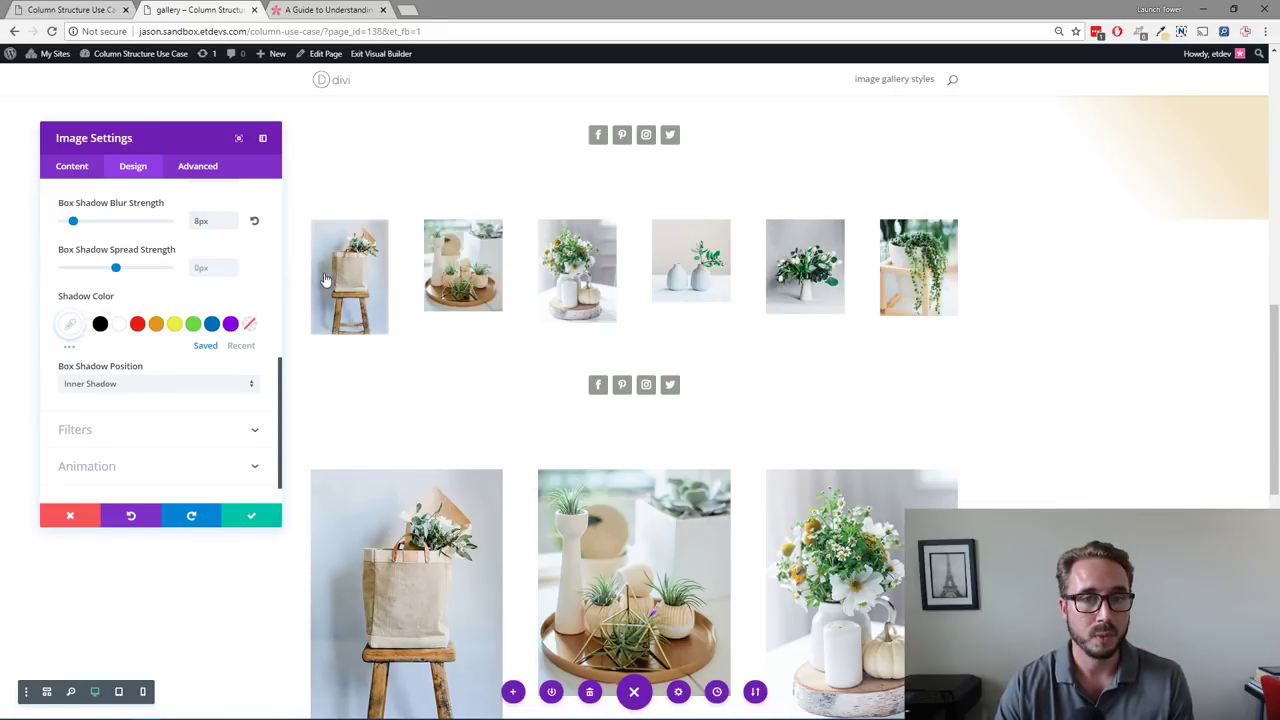
# Step: Reset the shadow's blur strength to its 18px default, set the spread strength to 8px, and save the image settings
pyautogui.scroll(1, 236, 308)
pyautogui.scroll(3, 236, 308)
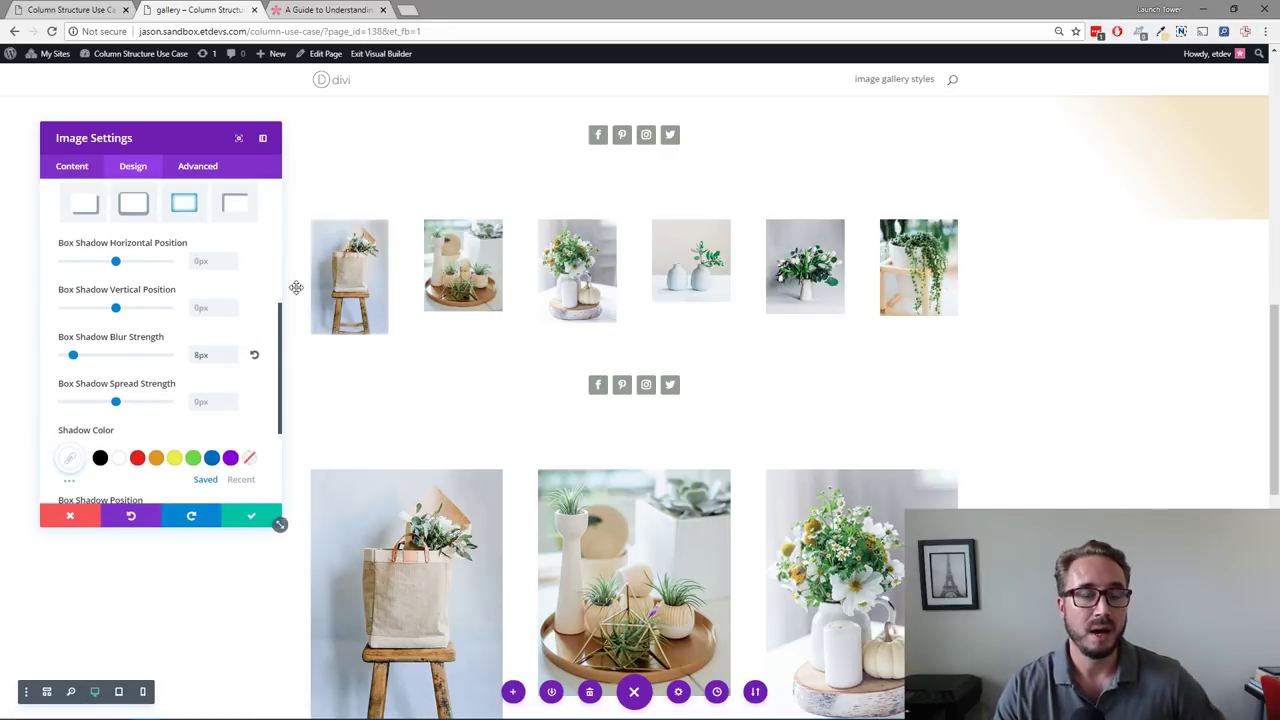
pyautogui.scroll(-1, 283, 293)
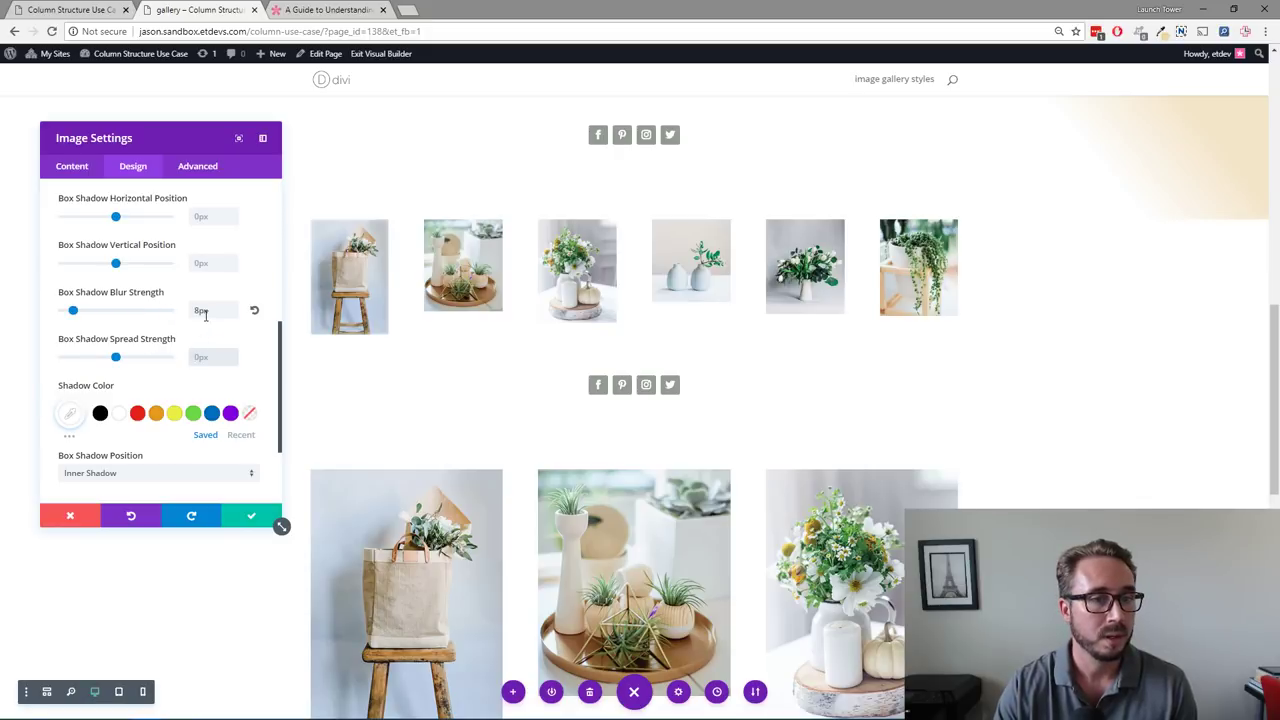
pyautogui.click(197, 311)
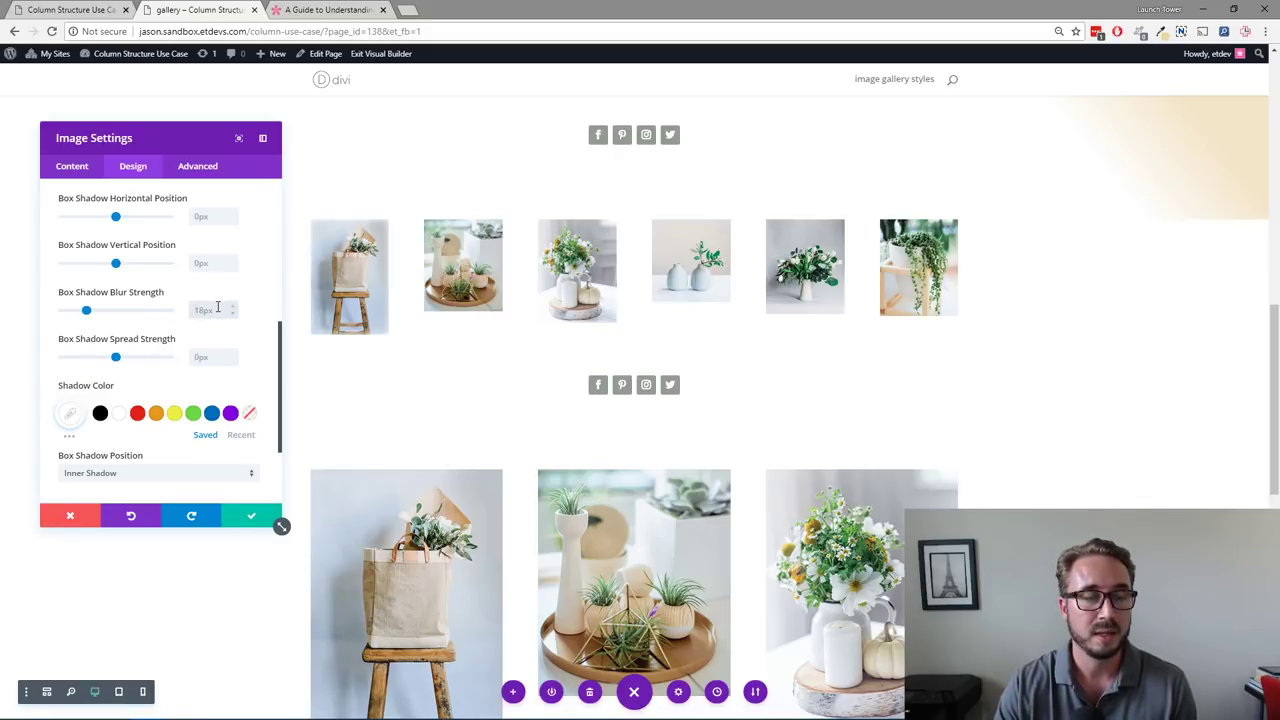
pyautogui.click(202, 358)
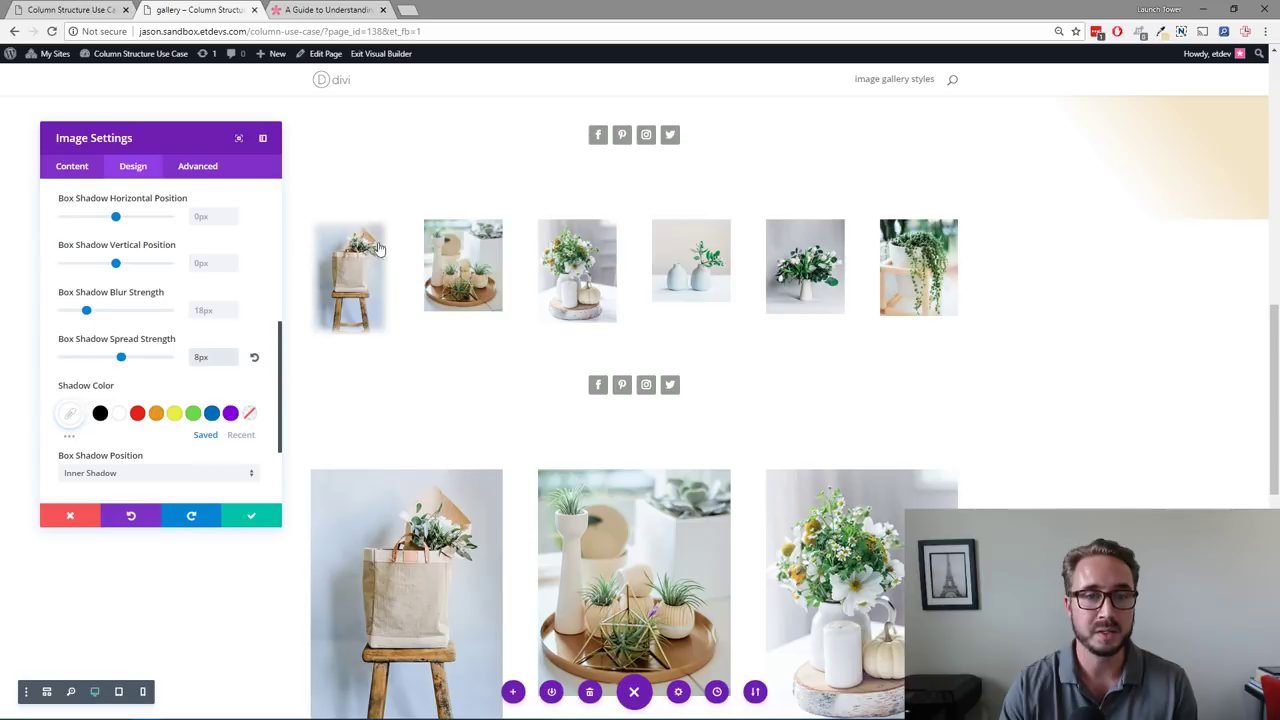
pyautogui.scroll(-1, 135, 387)
pyautogui.scroll(1, 135, 387)
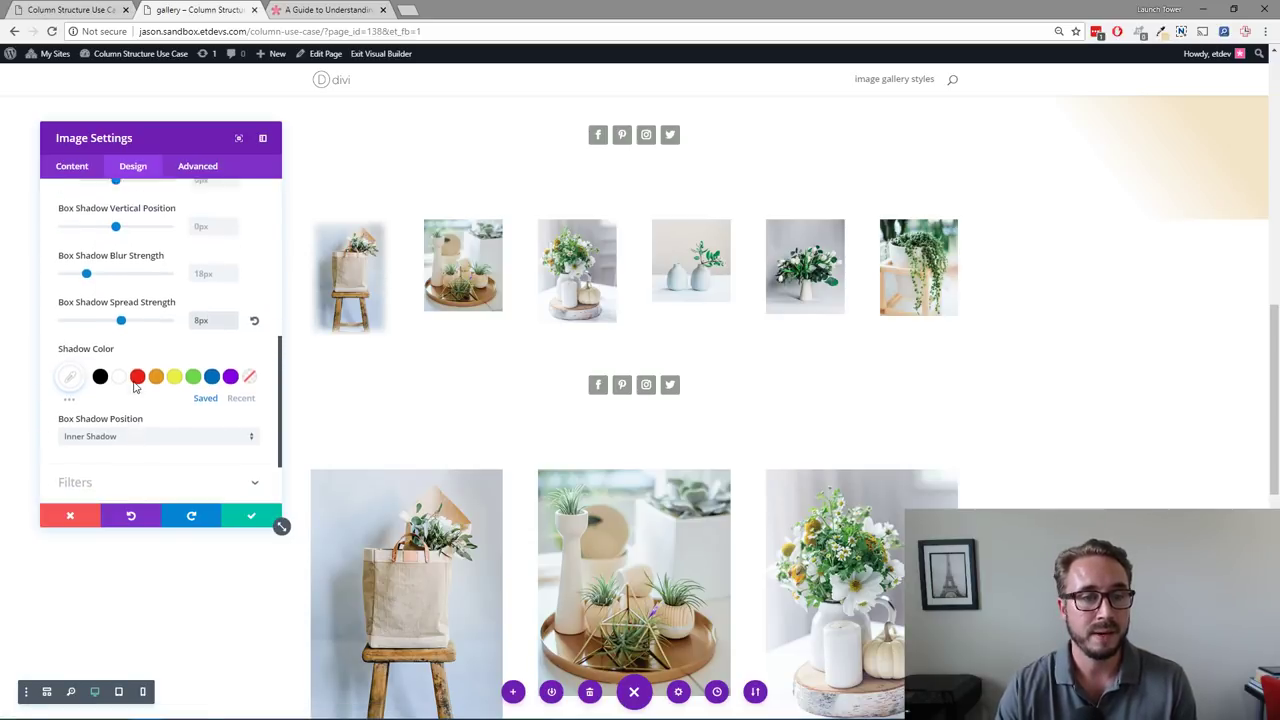
pyautogui.click(252, 519)
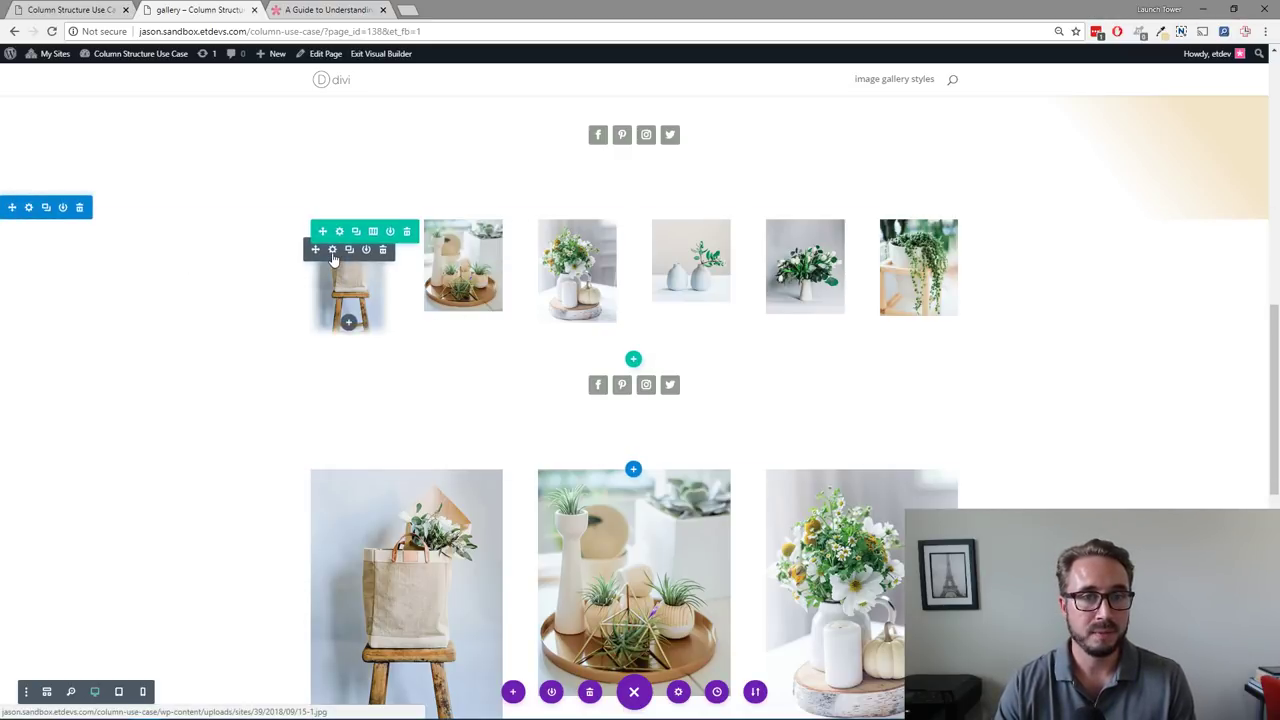
# Step: Give the first image 10px rounded corners on all four corners and save the settings
pyautogui.click(318, 255)
pyautogui.click(129, 166)
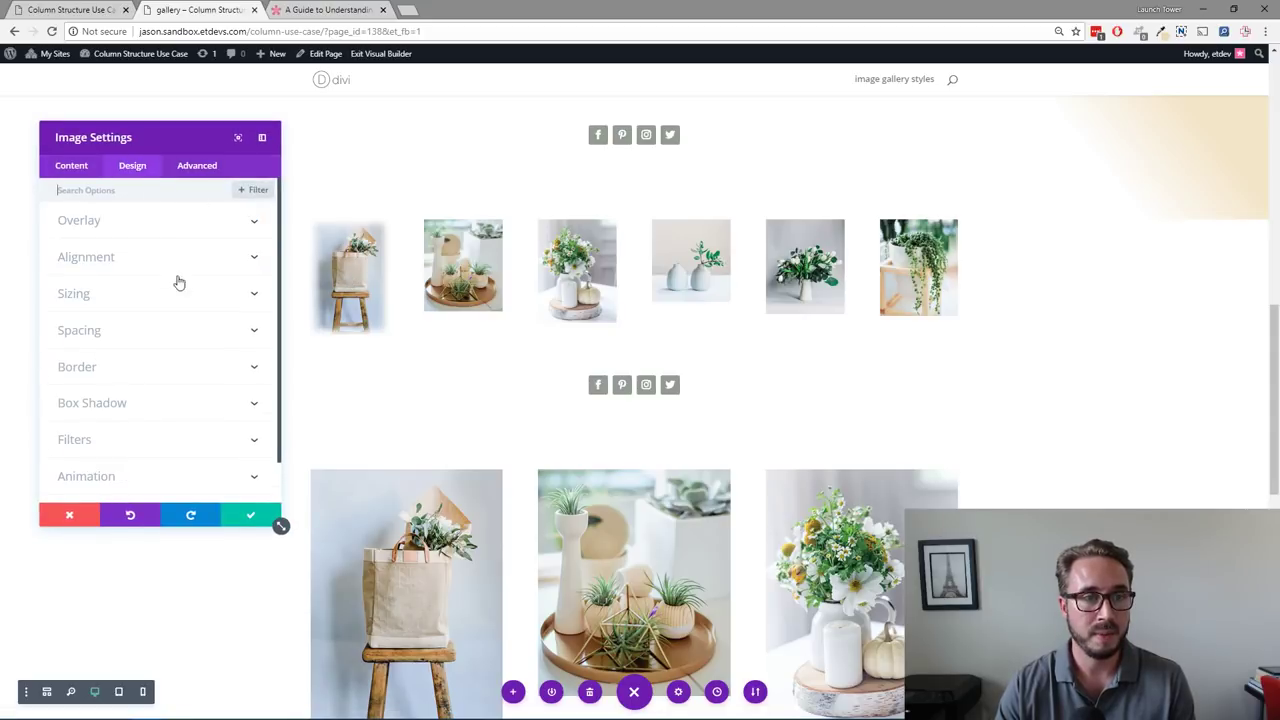
pyautogui.click(114, 368)
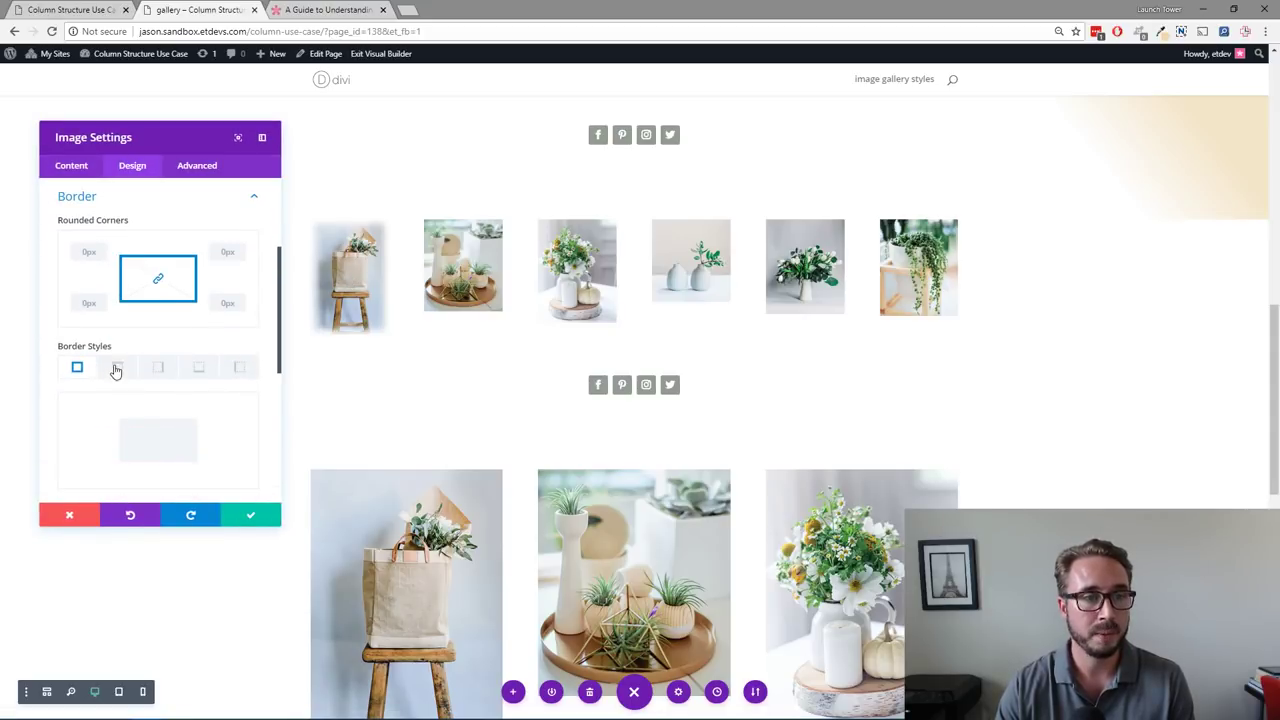
pyautogui.click(90, 254)
pyautogui.write('10')
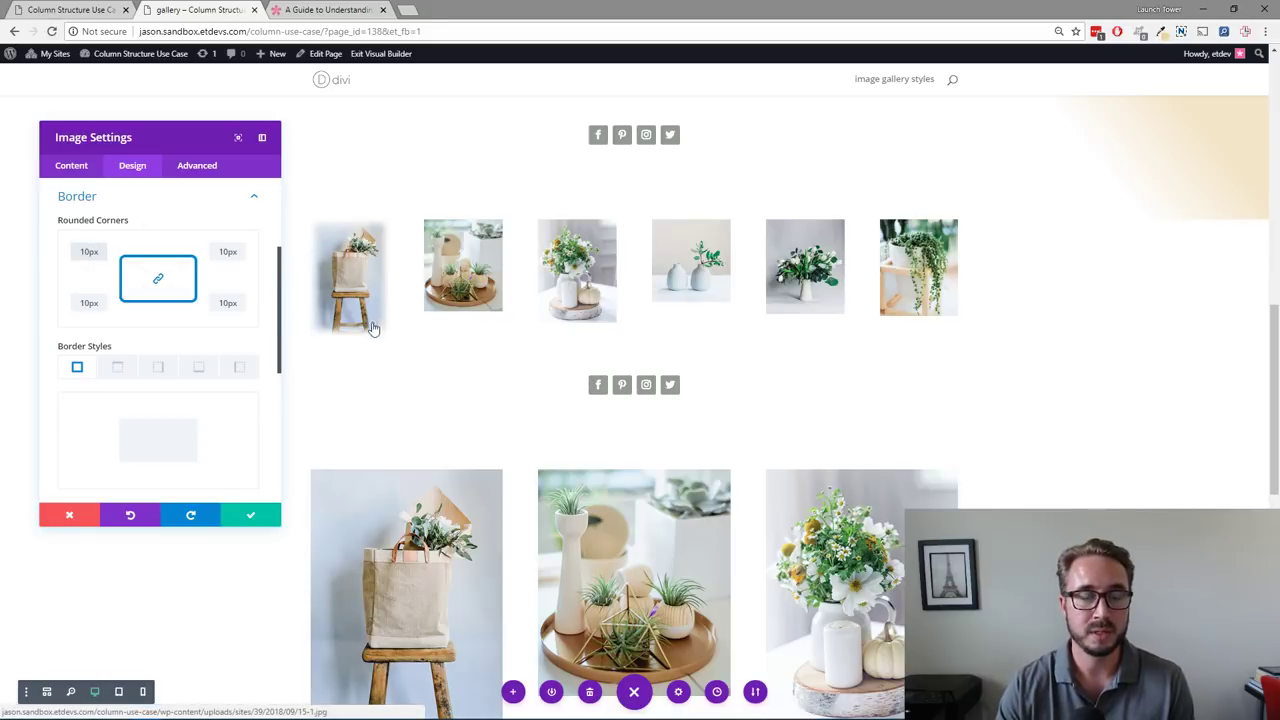
pyautogui.click(252, 518)
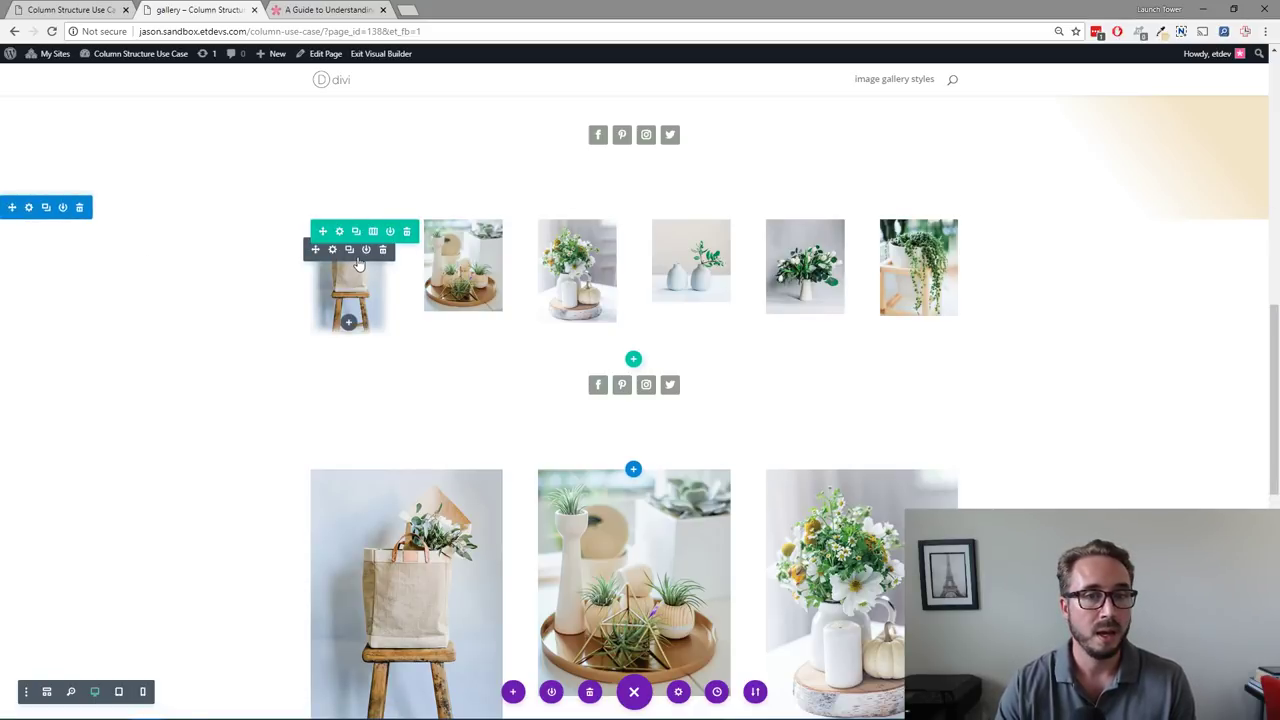
# Step: Copy the first image's module styles and paste them onto the other five images in the row
pyautogui.rightClick(355, 266)
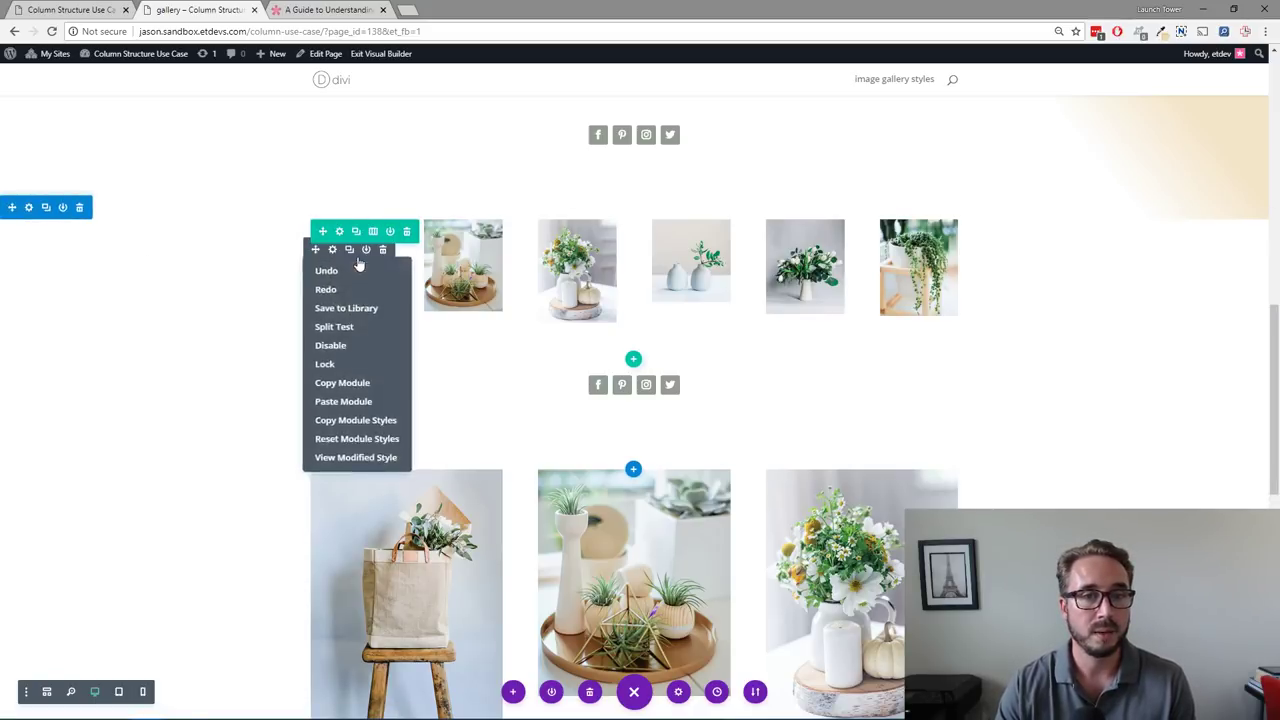
pyautogui.click(365, 419)
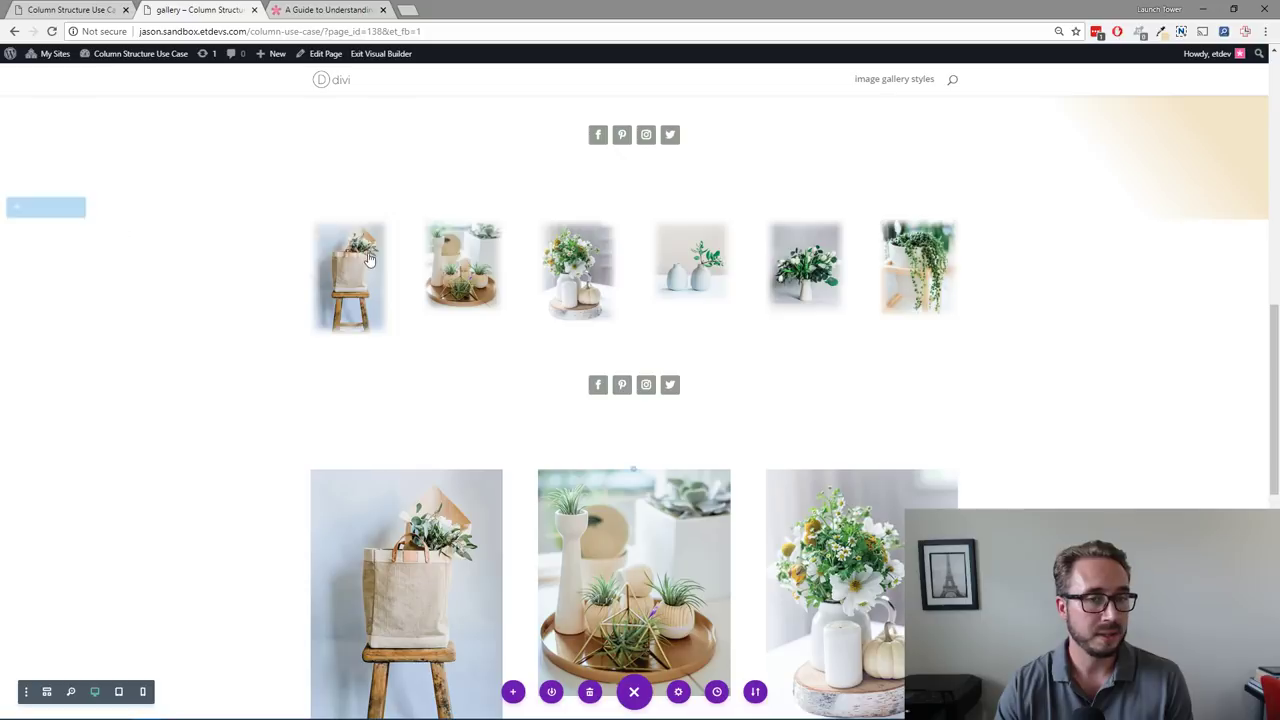
pyautogui.moveTo(340, 256); pyautogui.dragTo(400, 284)
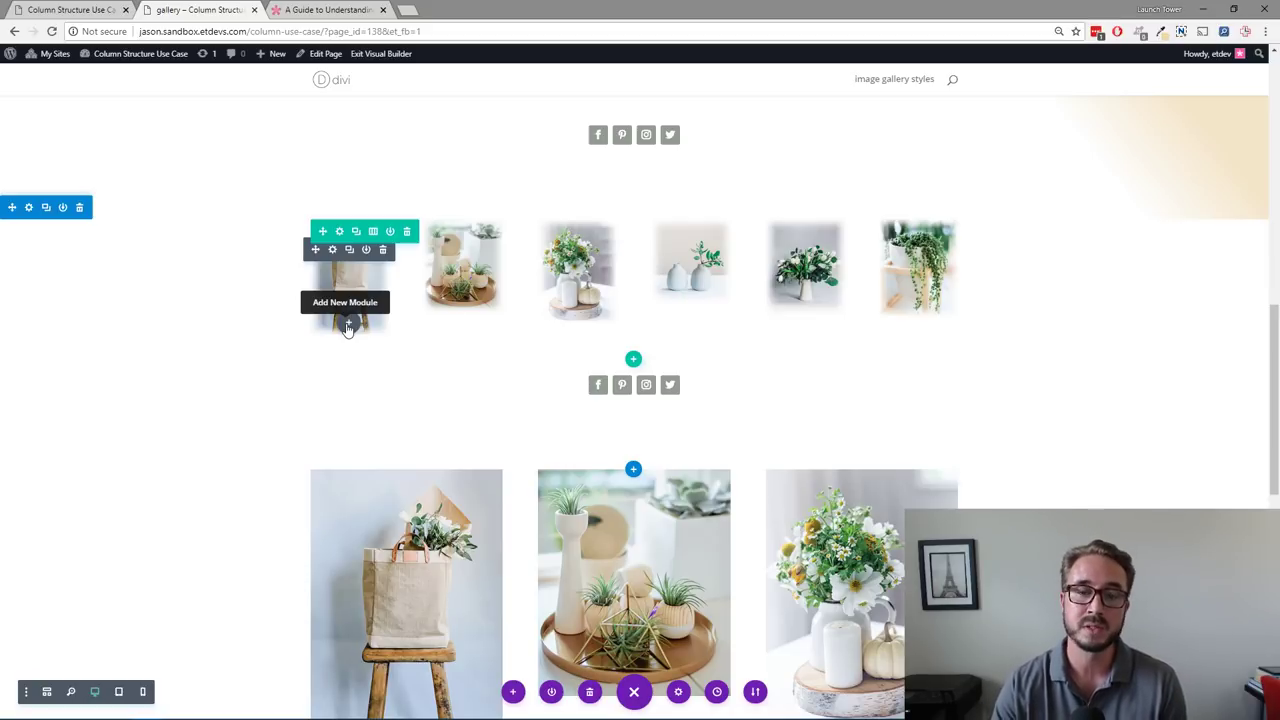
# Step: Add a Text module below the first image and replace its placeholder content with the letter "I"
pyautogui.click(348, 326)
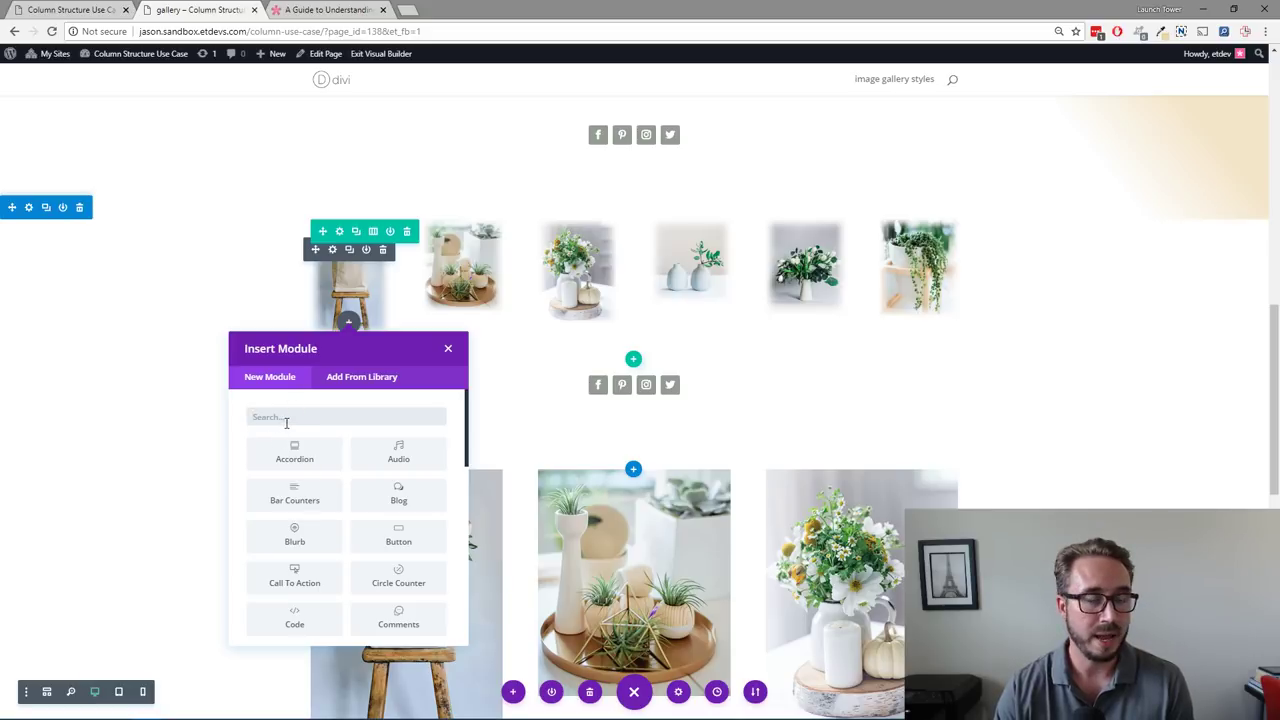
pyautogui.write('text')
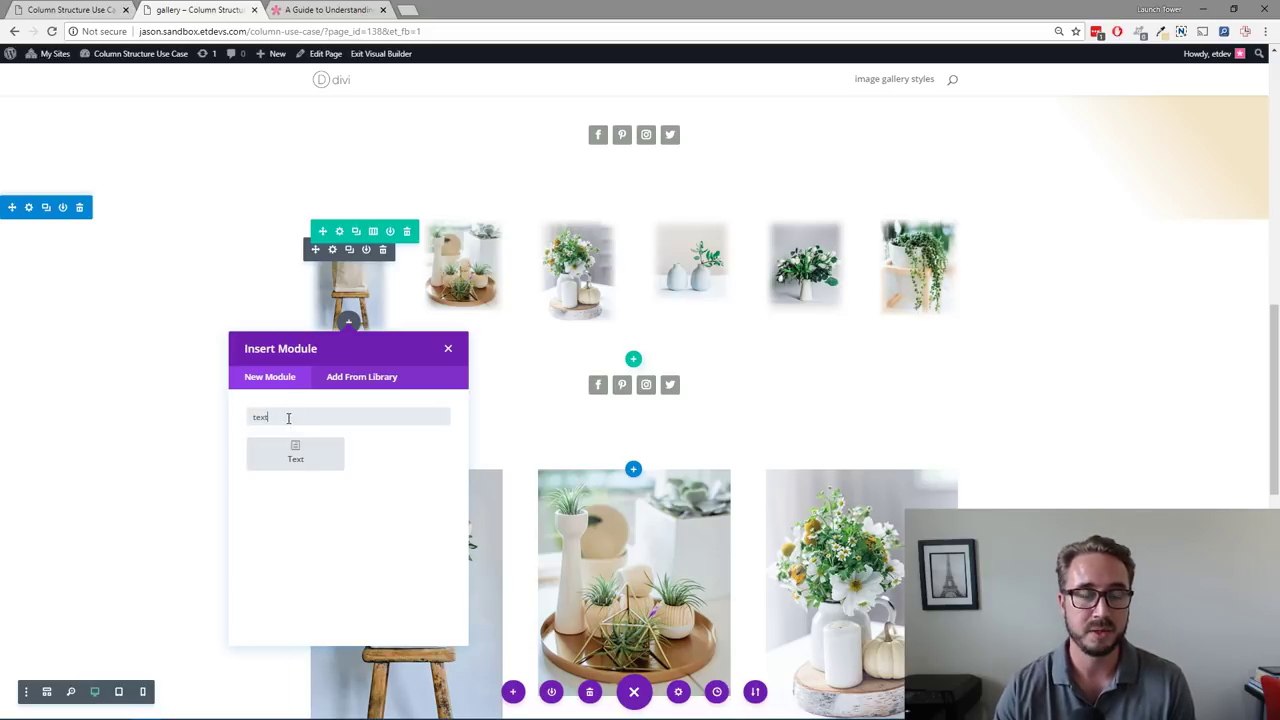
pyautogui.click(295, 452)
pyautogui.moveTo(130, 357); pyautogui.dragTo(46, 292)
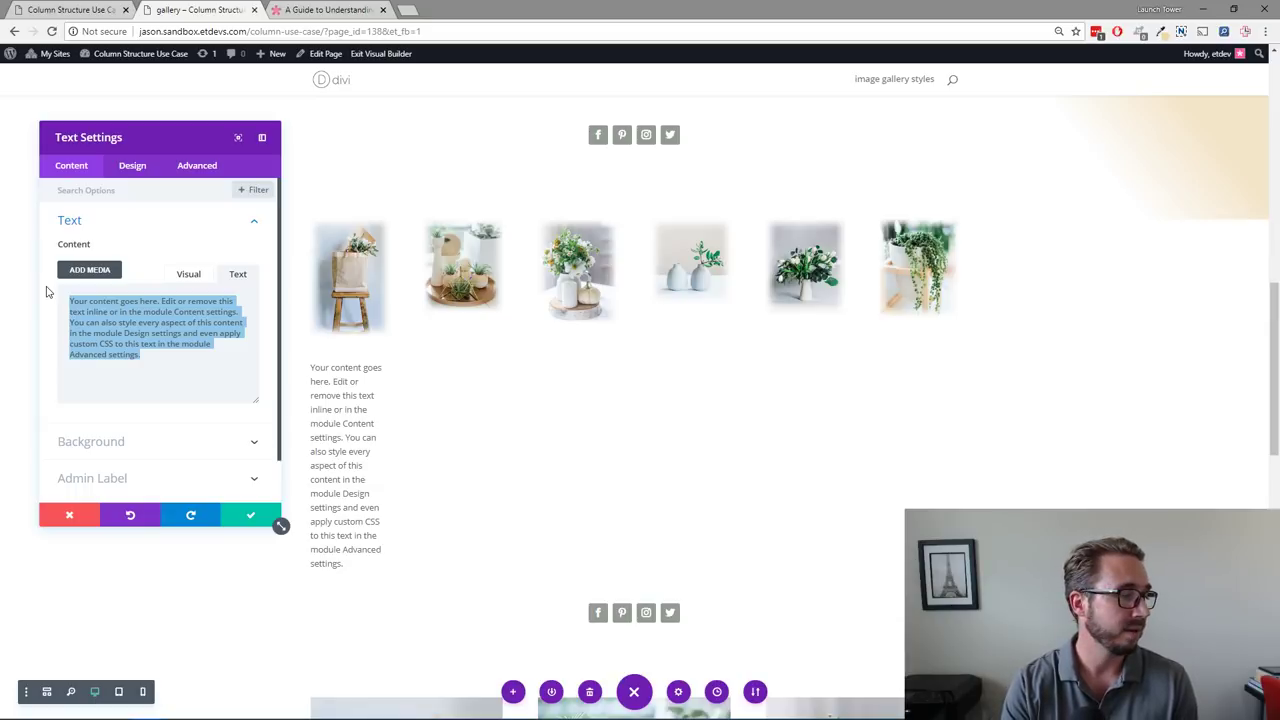
pyautogui.press('BackSpace')
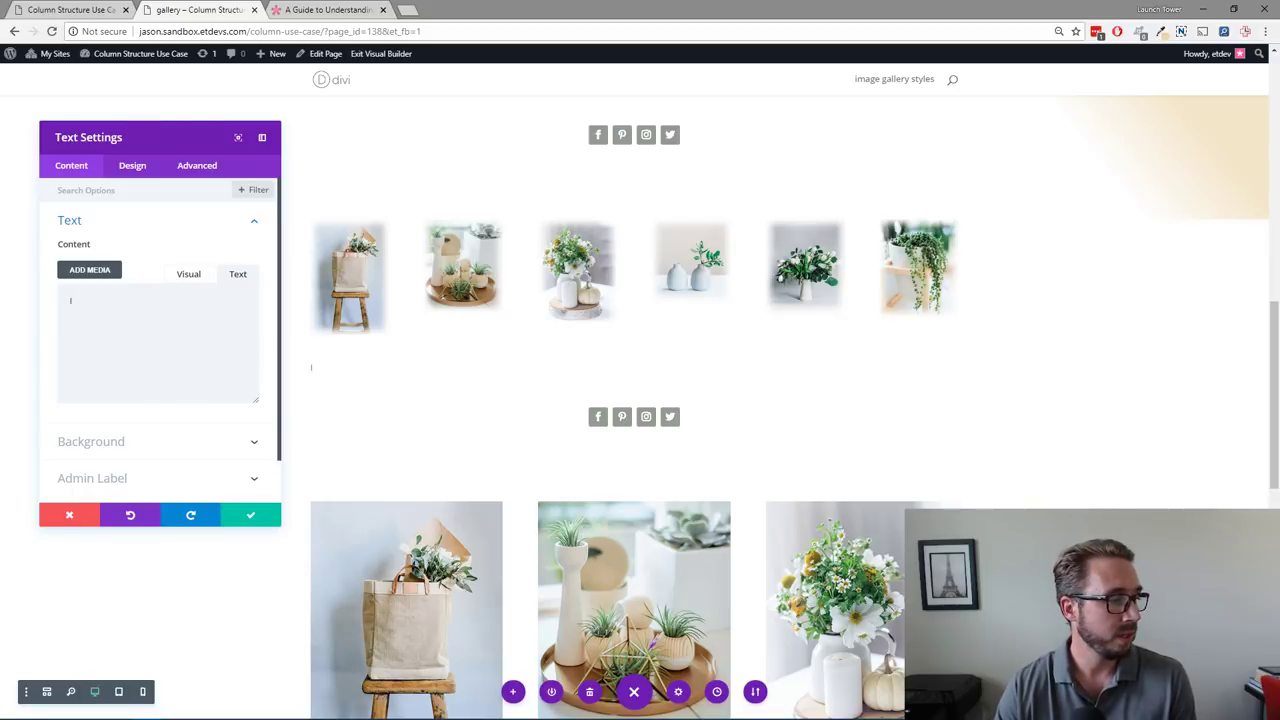
# Step: Set the text module's body font to Alice and its text color to white (#FFFFFF)
pyautogui.click(137, 170)
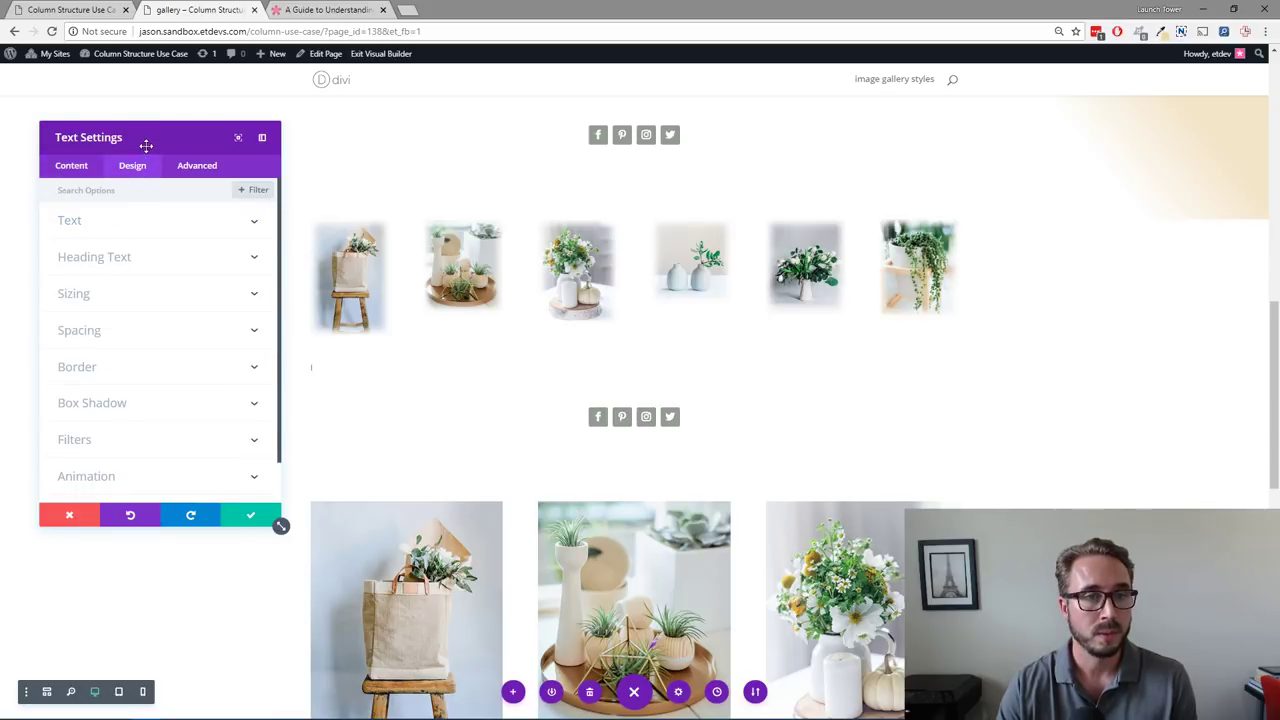
pyautogui.click(138, 260)
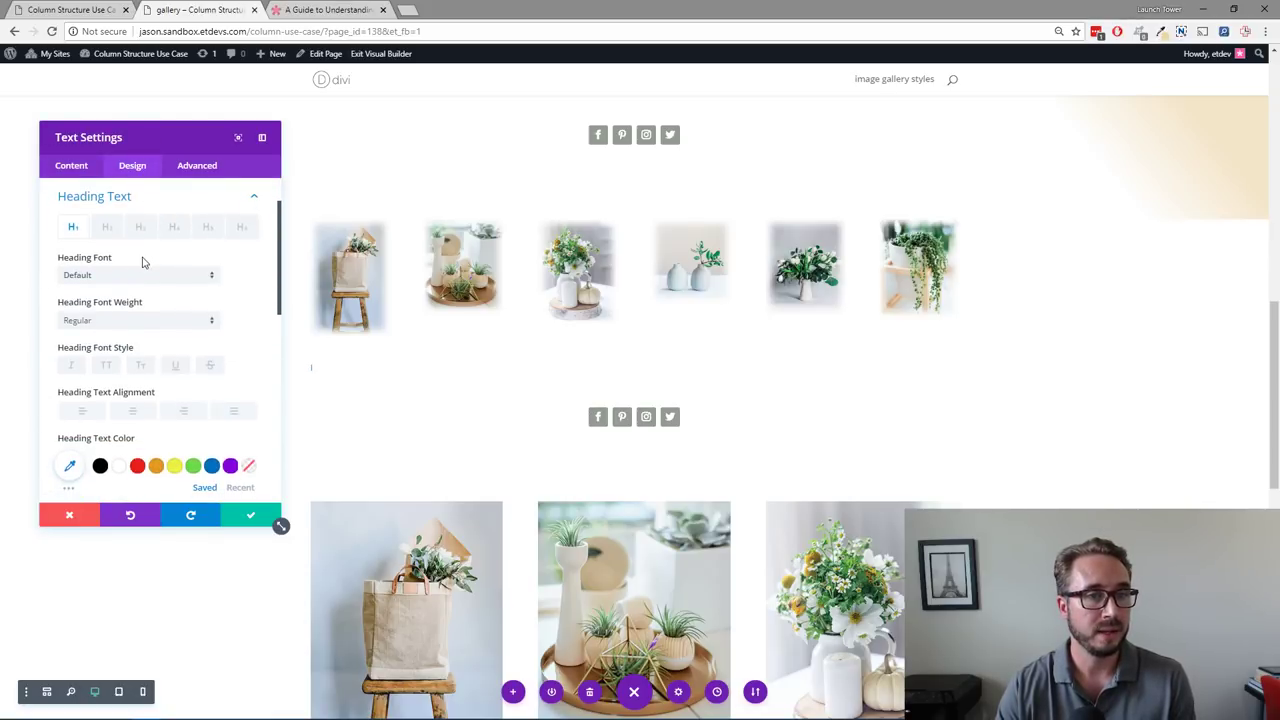
pyautogui.scroll(1, 142, 262)
pyautogui.click(148, 222)
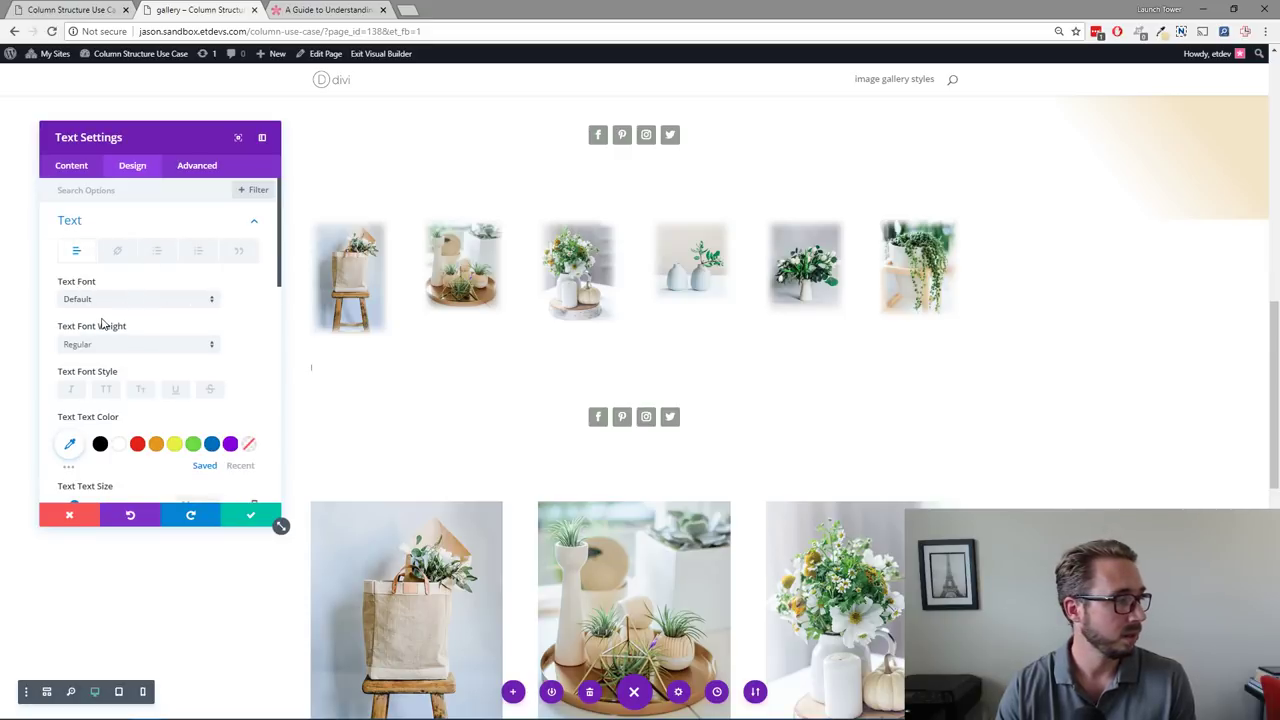
pyautogui.scroll(-1, 152, 290)
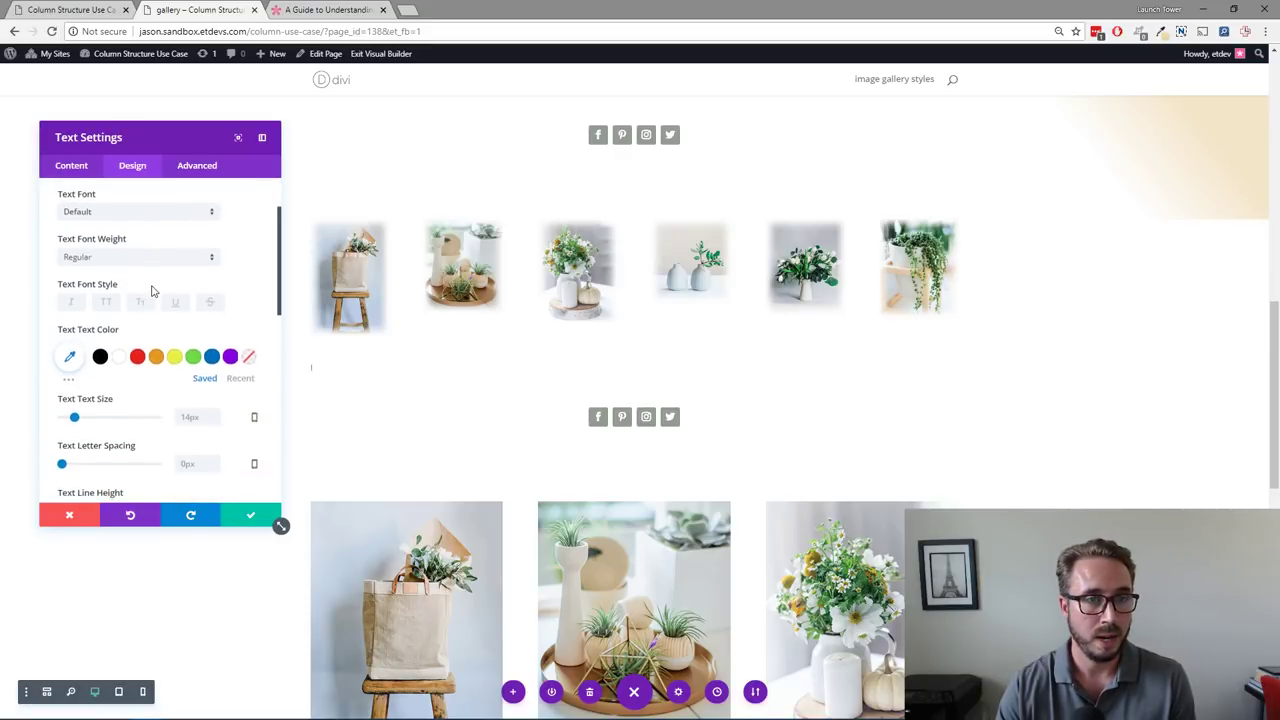
pyautogui.scroll(1, 150, 285)
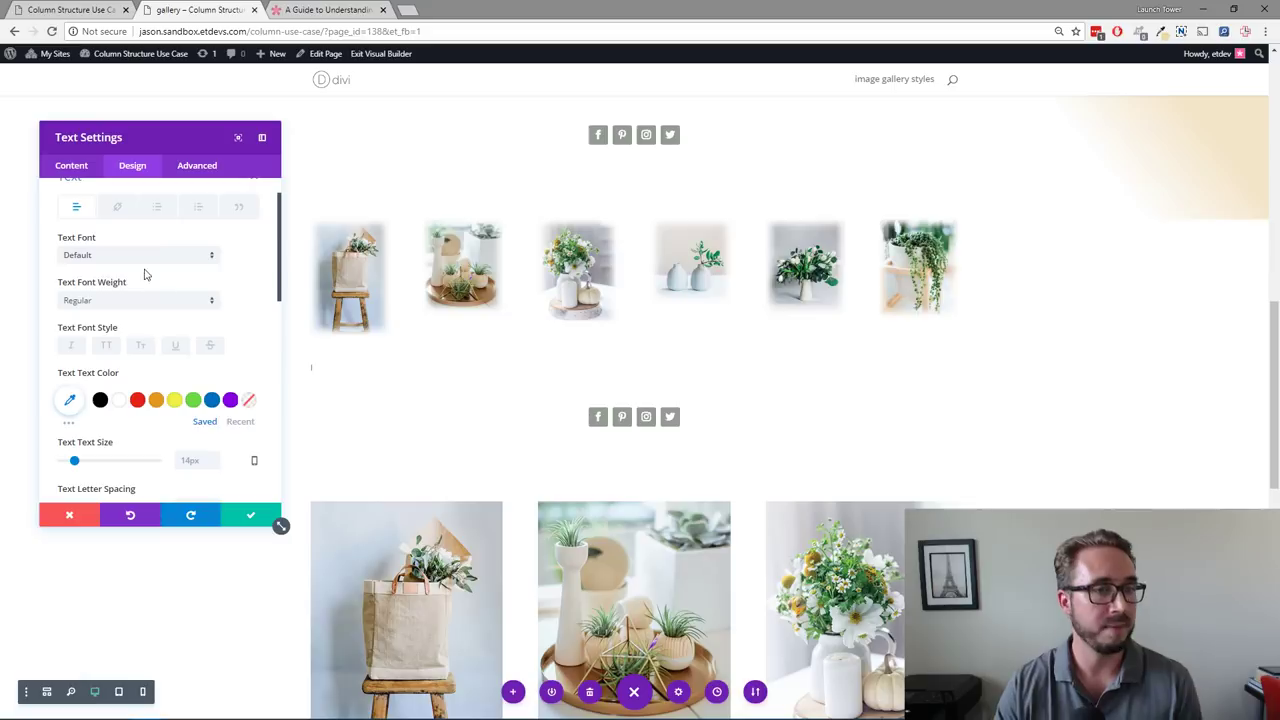
pyautogui.click(137, 255)
pyautogui.click(124, 333)
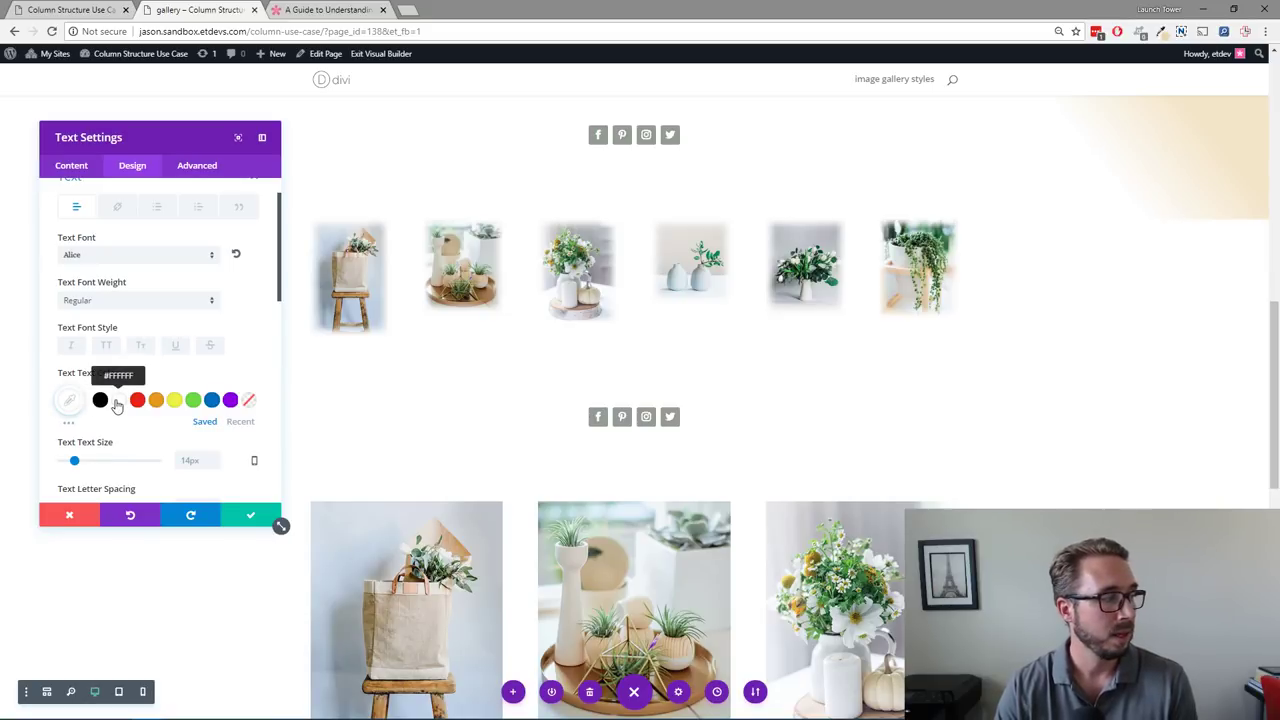
# Step: Set the letter's text size to 12vw
pyautogui.scroll(-1, 120, 400)
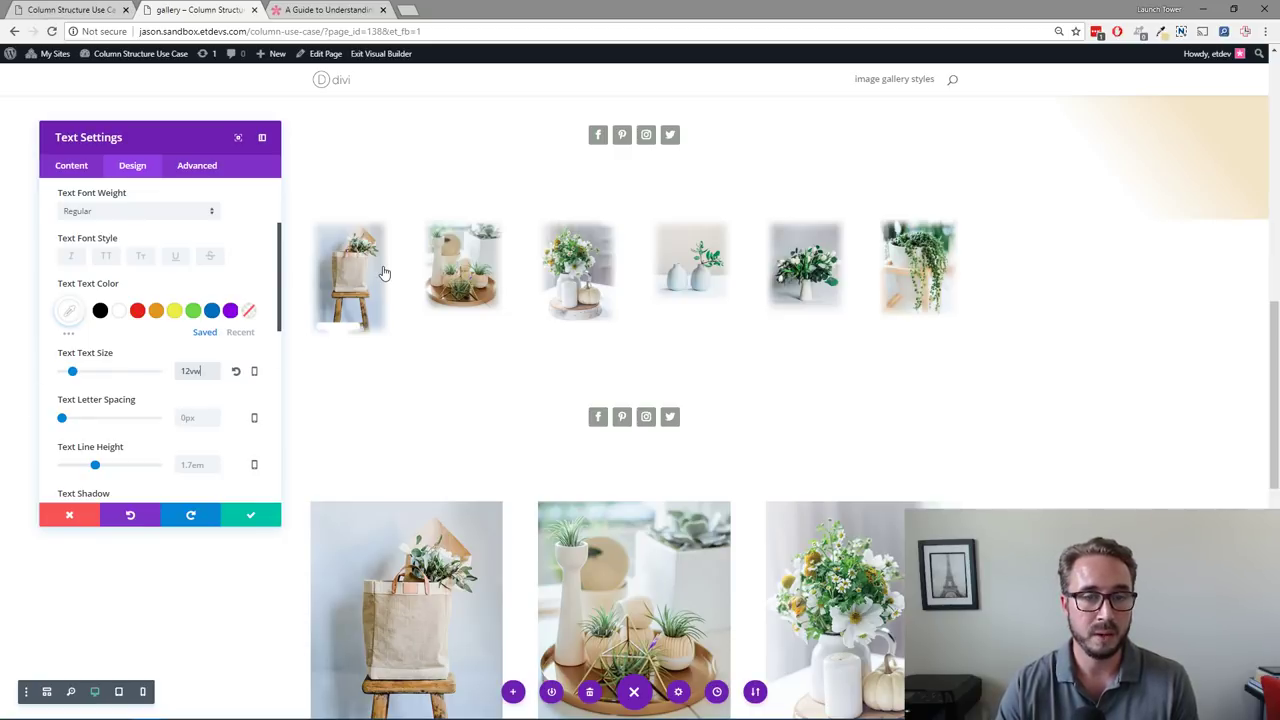
pyautogui.scroll(-2, 182, 440)
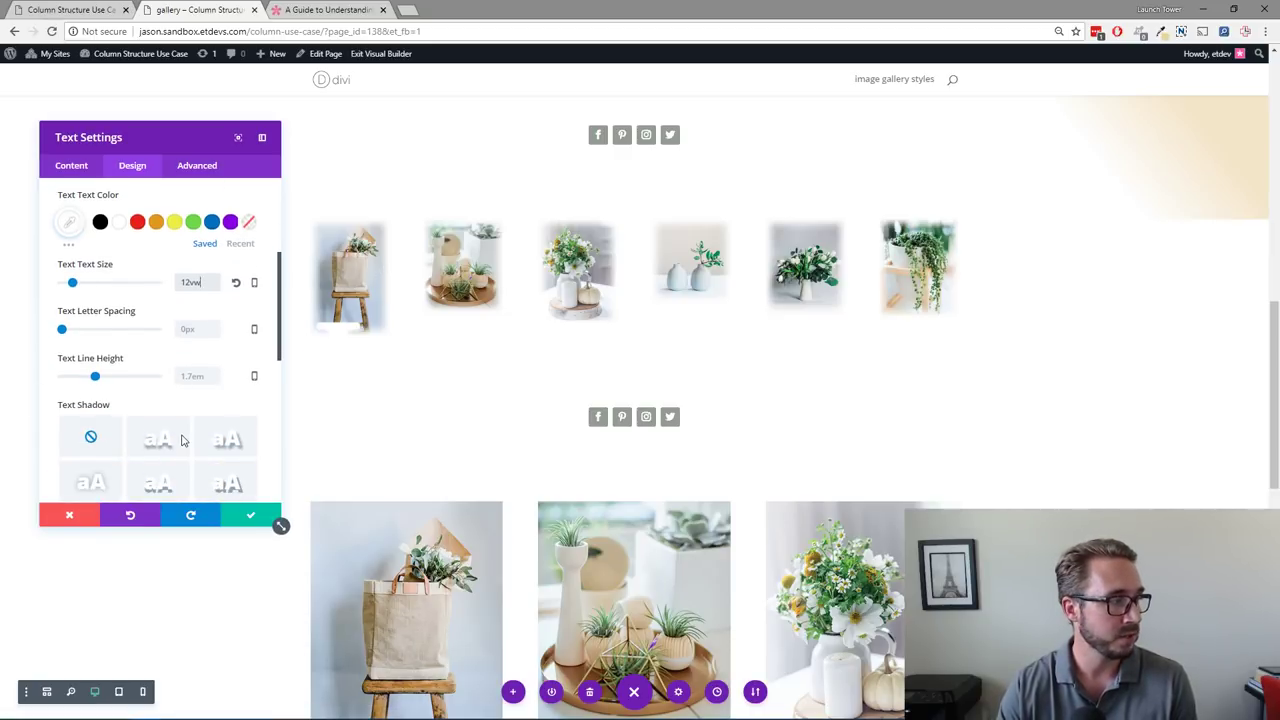
pyautogui.scroll(1, 182, 440)
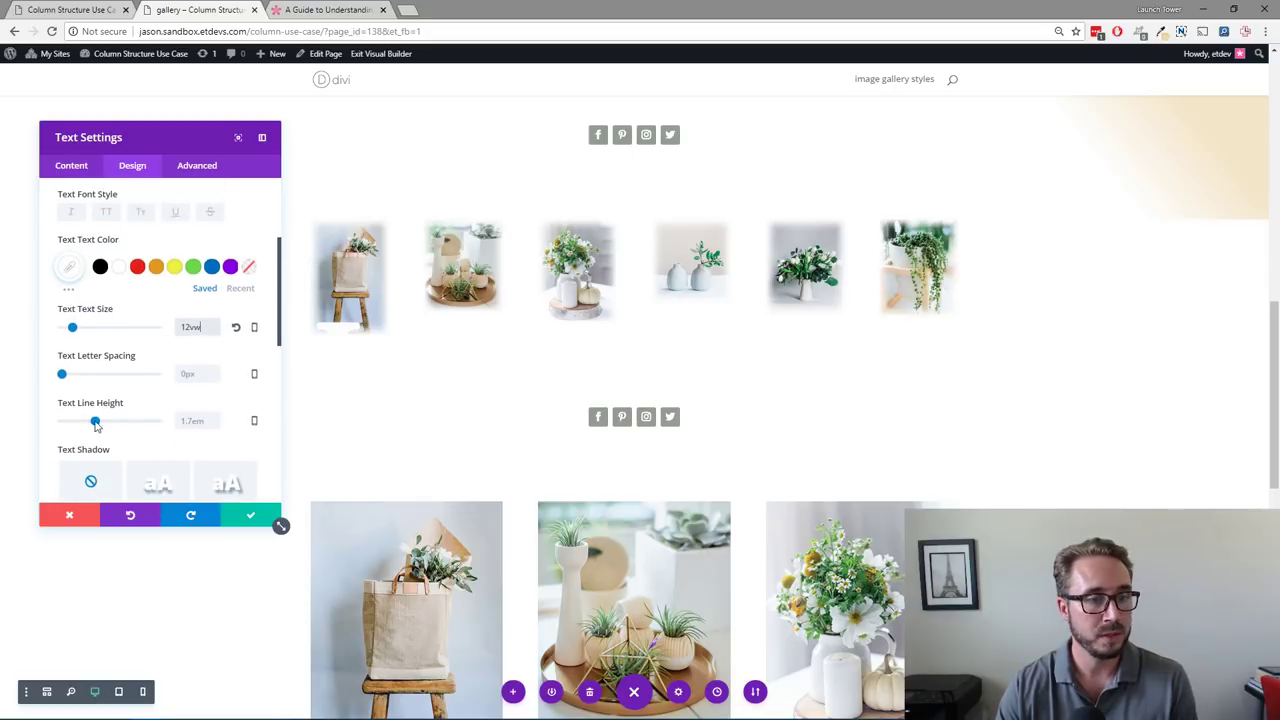
# Step: Set the text line height of the first image's letter module to 1em
pyautogui.moveTo(96, 425); pyautogui.dragTo(60, 424)
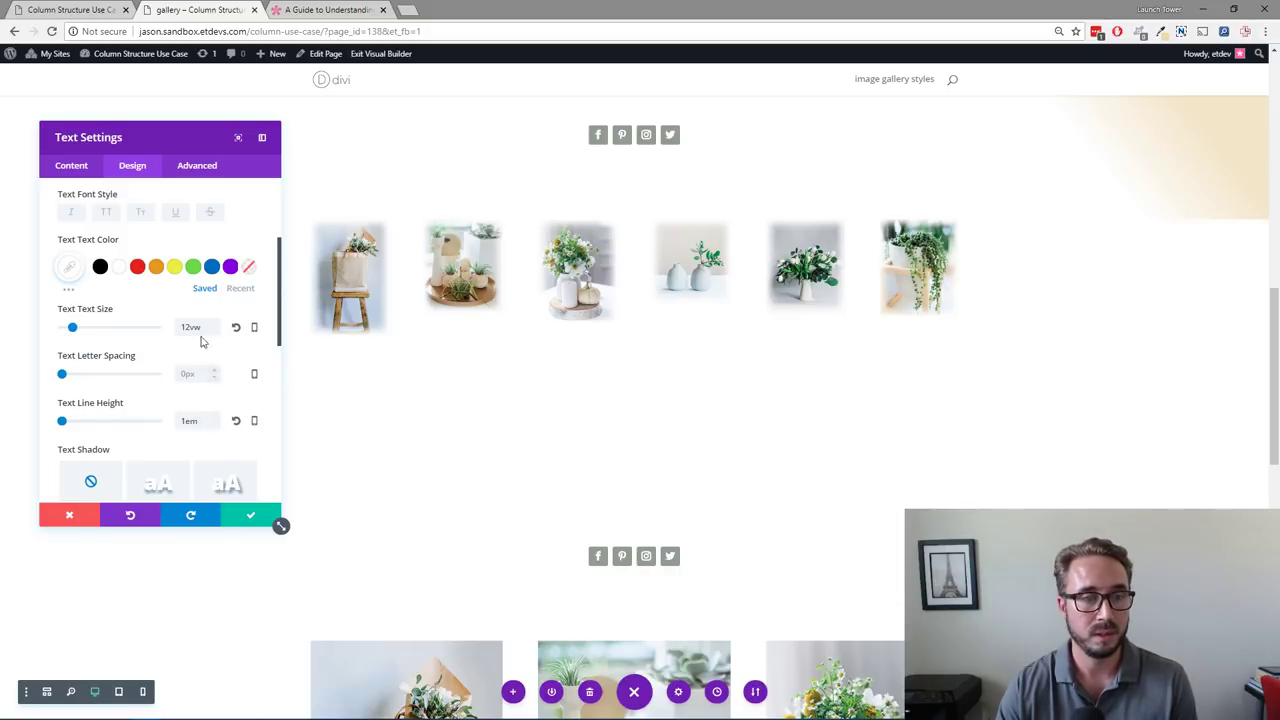
pyautogui.scroll(1, 209, 385)
pyautogui.scroll(-1, 210, 395)
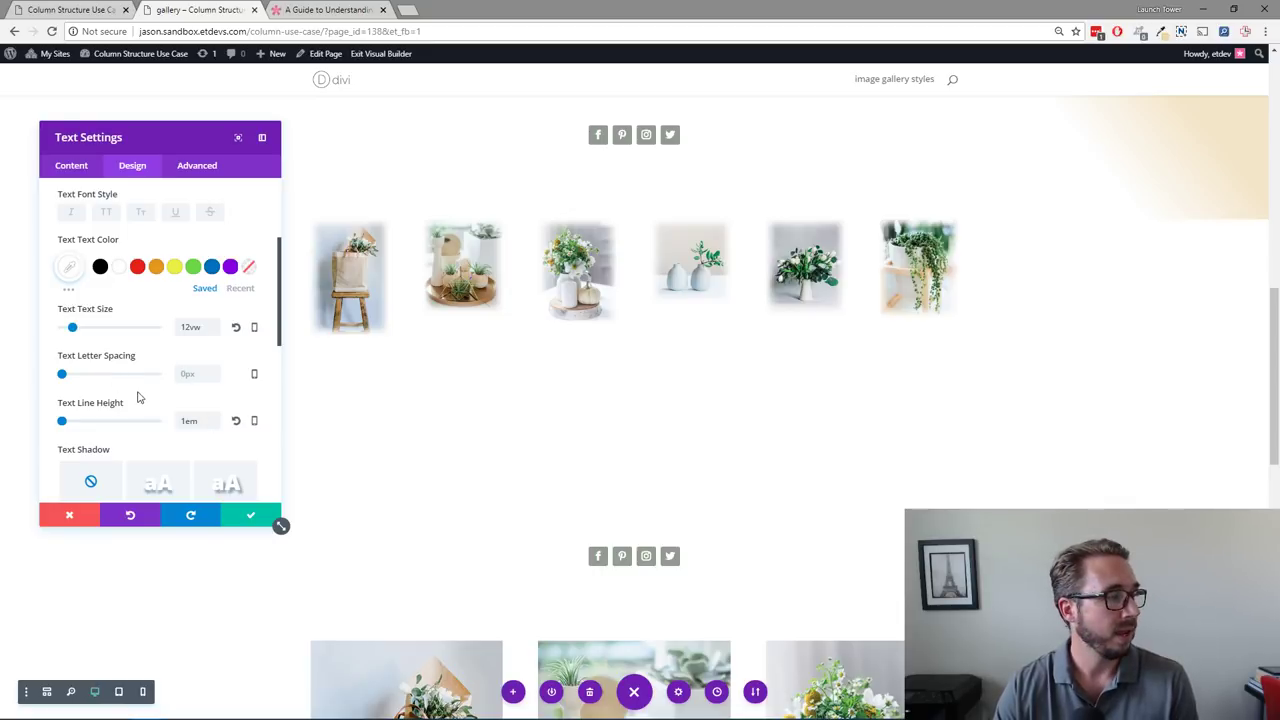
# Step: Give the letter module a custom top margin of -12vw on desktop and -20vw on tablet, and save the module
pyautogui.scroll(-5, 162, 380)
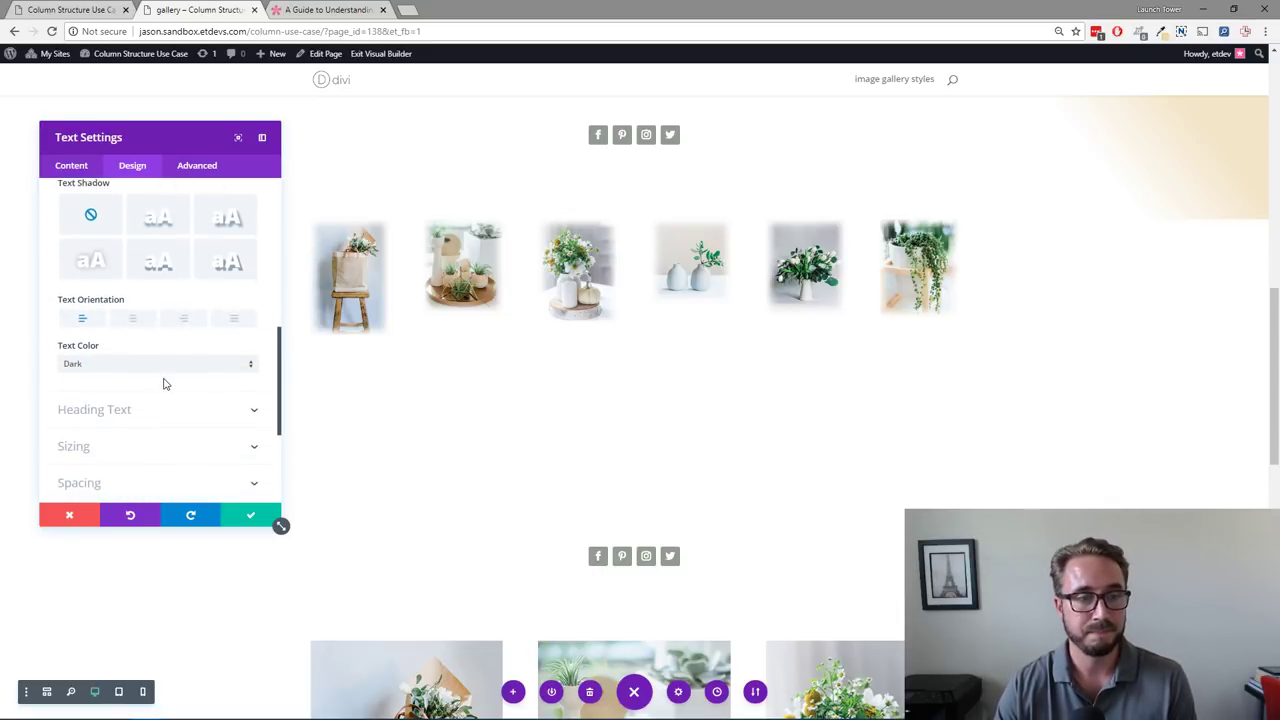
pyautogui.click(140, 315)
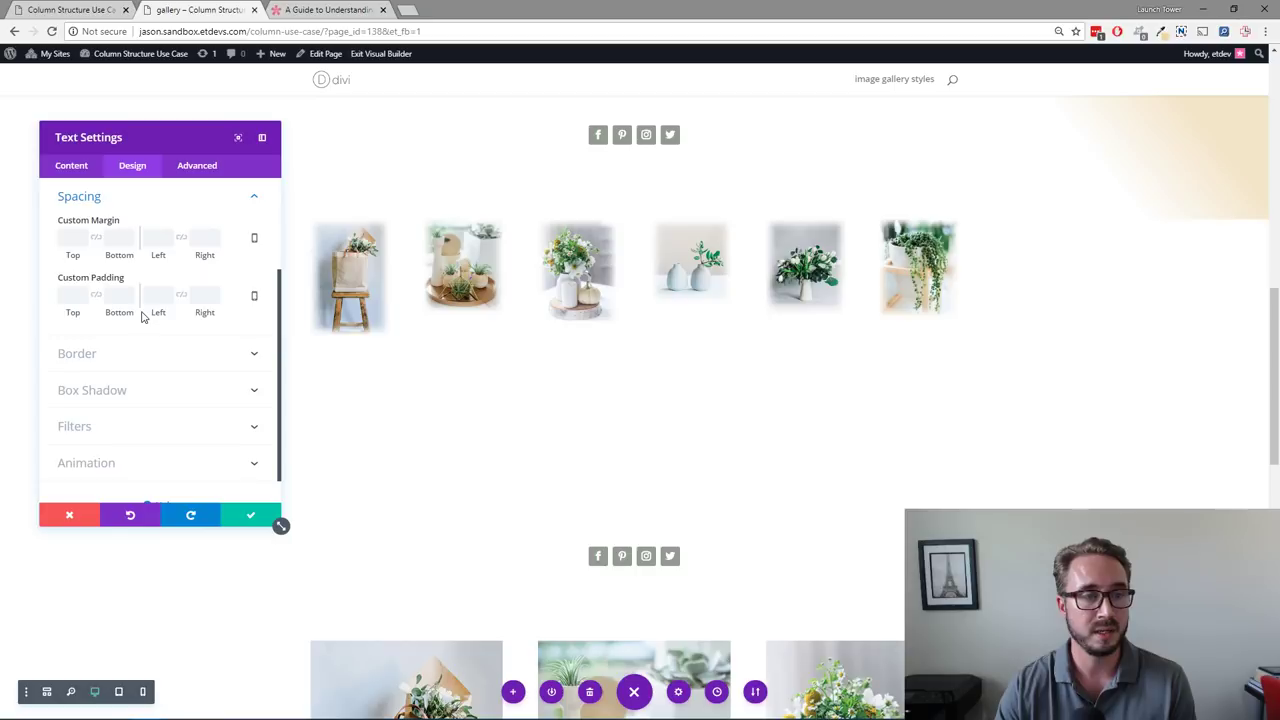
pyautogui.scroll(1, 139, 318)
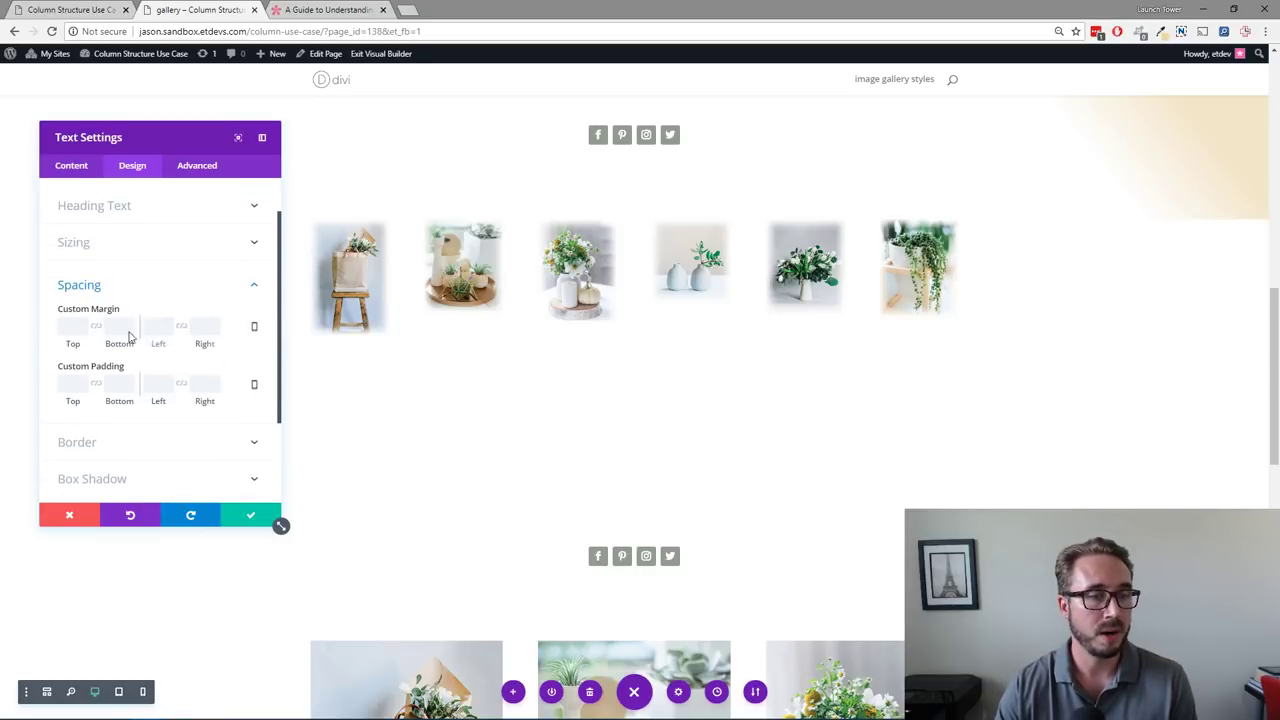
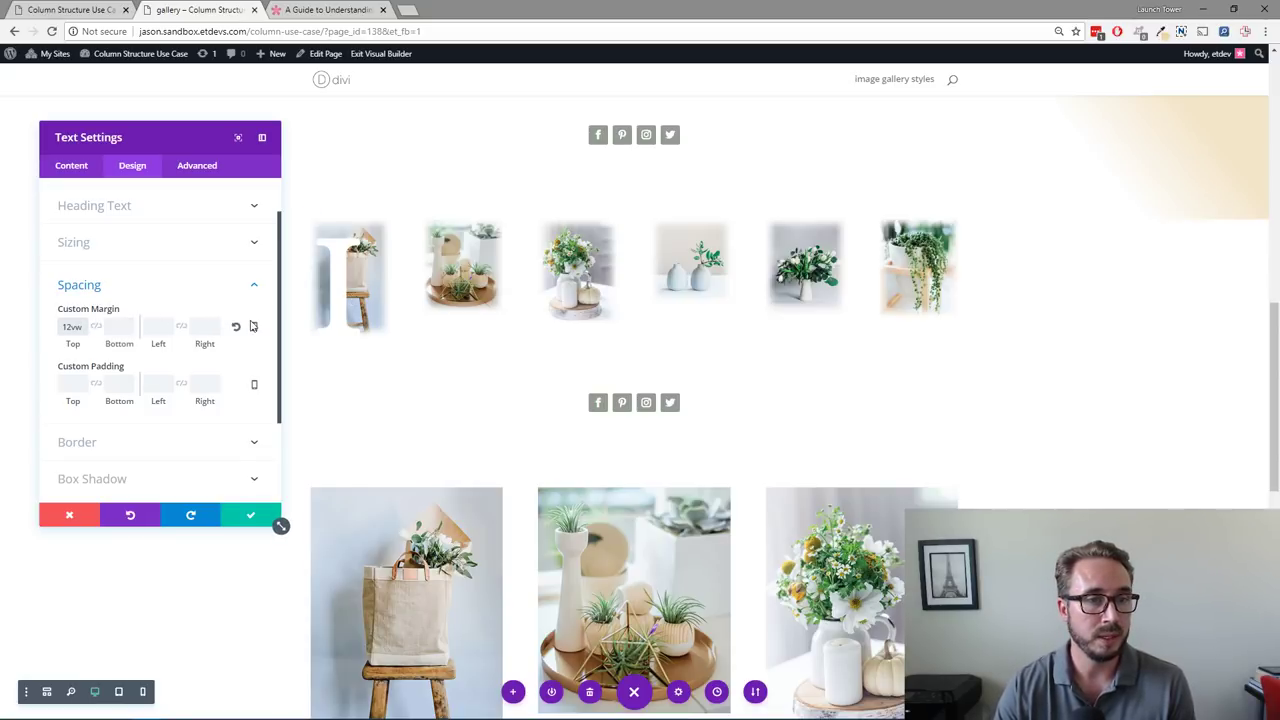
pyautogui.click(254, 327)
pyautogui.click(133, 338)
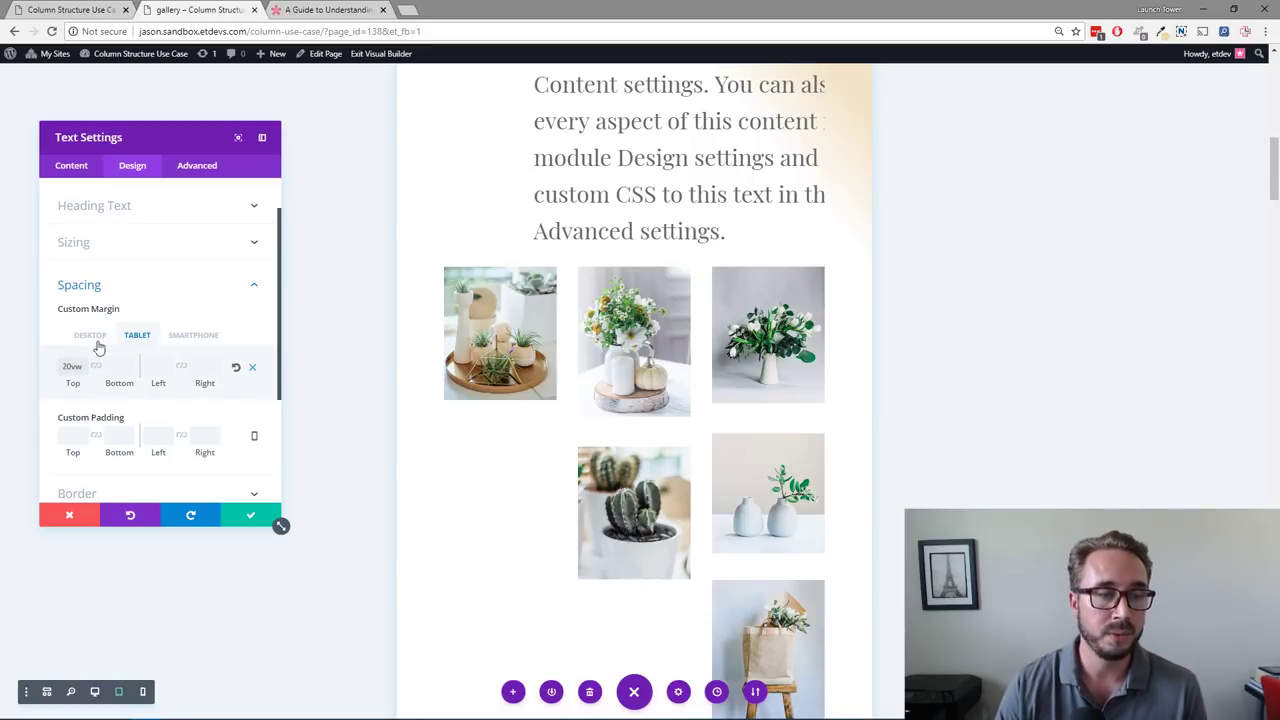
pyautogui.click(97, 340)
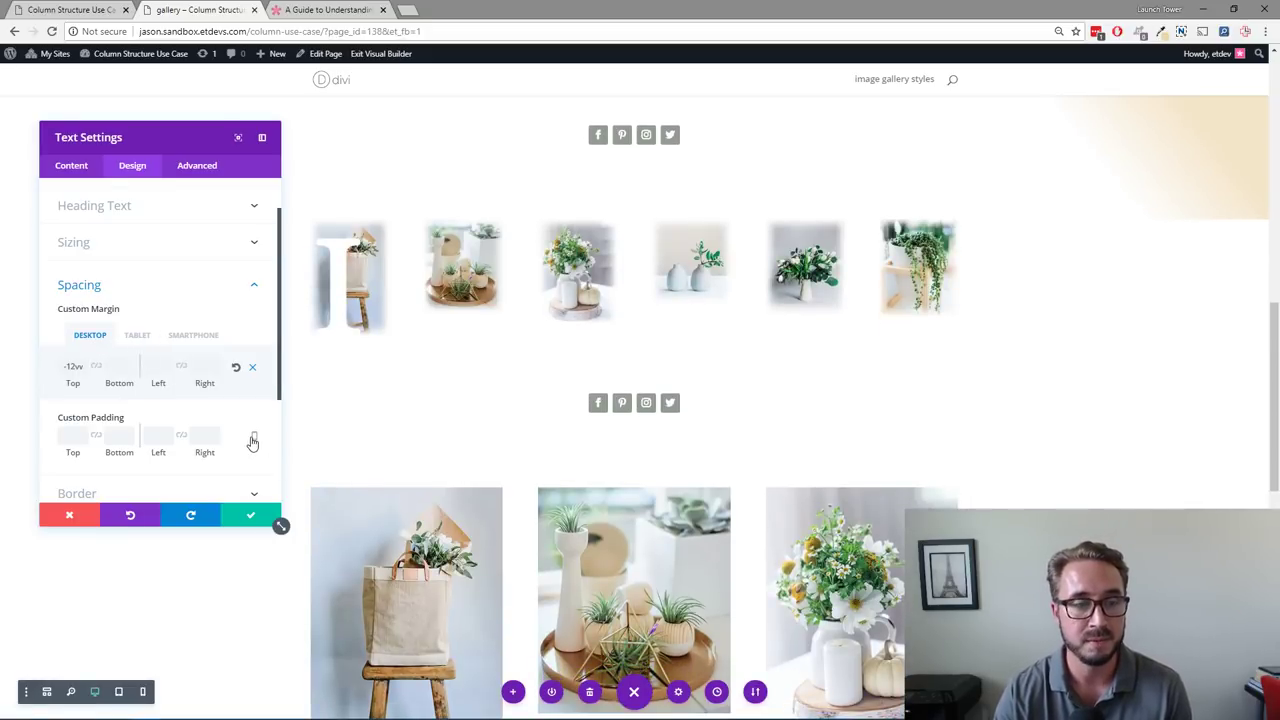
pyautogui.scroll(-1, 253, 443)
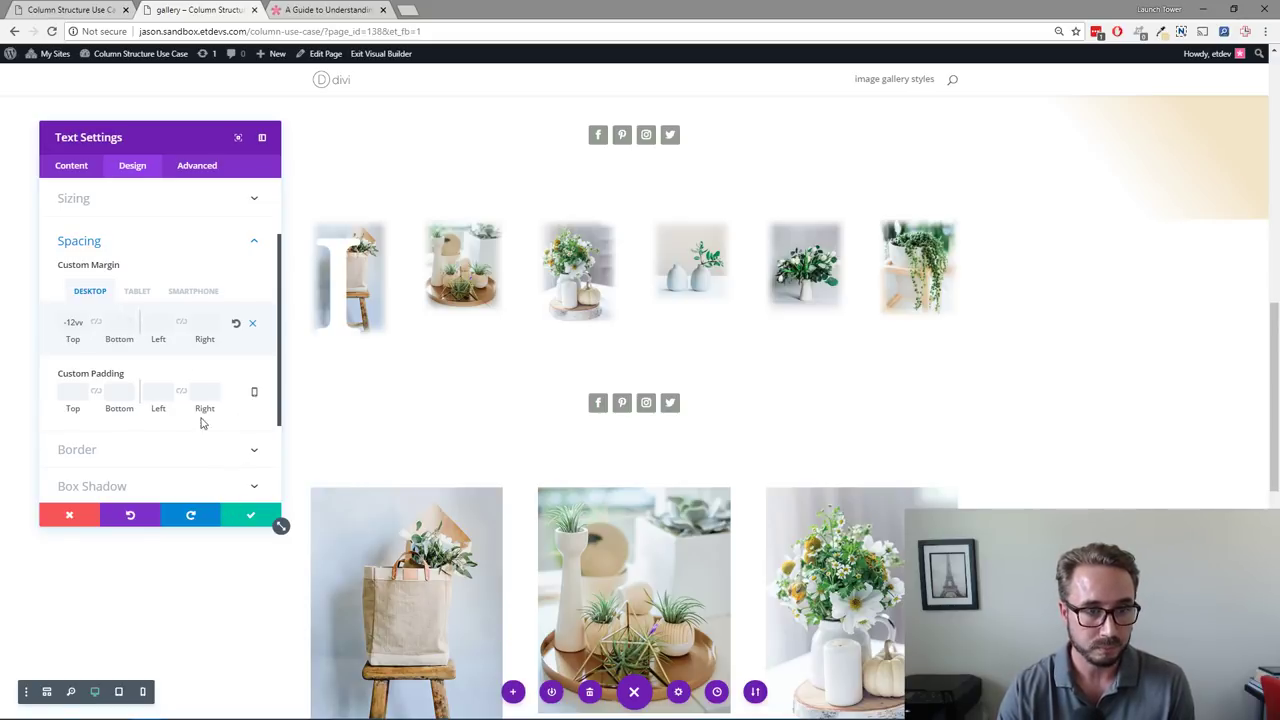
pyautogui.click(247, 516)
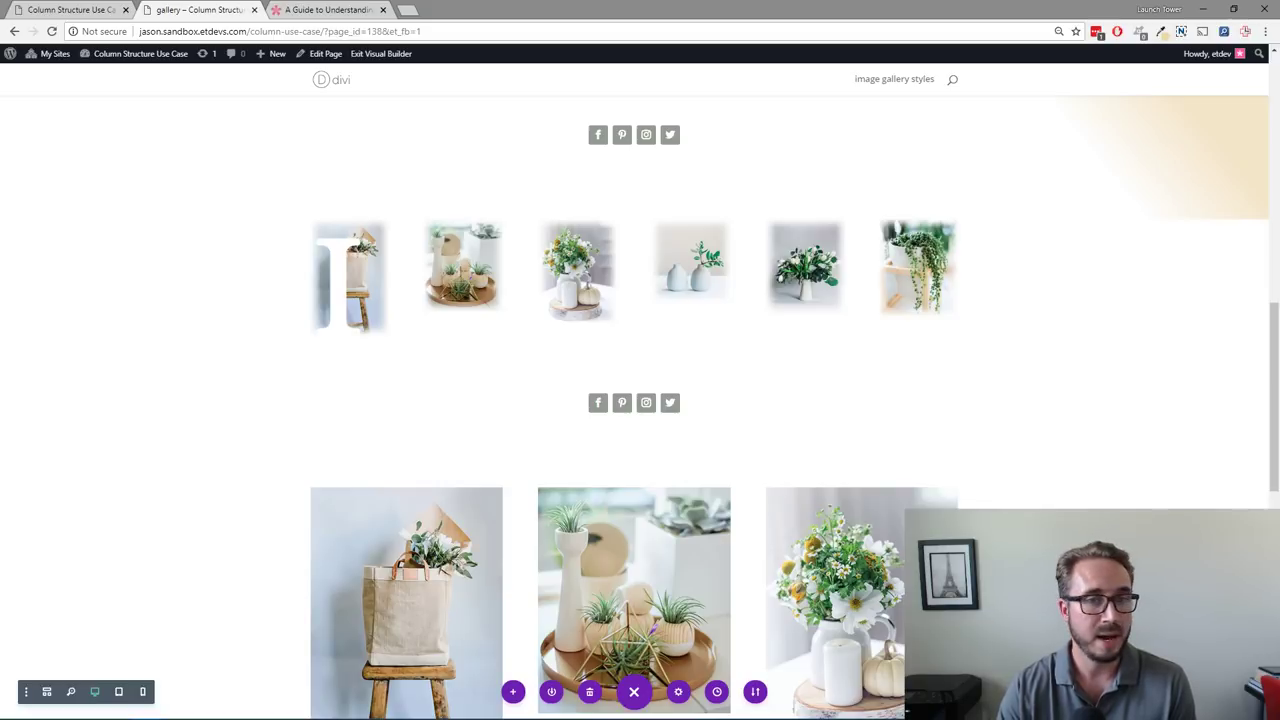
# Step: Enable a custom width for the six-image row, switch its unit to percent, and save the row settings
pyautogui.click(340, 229)
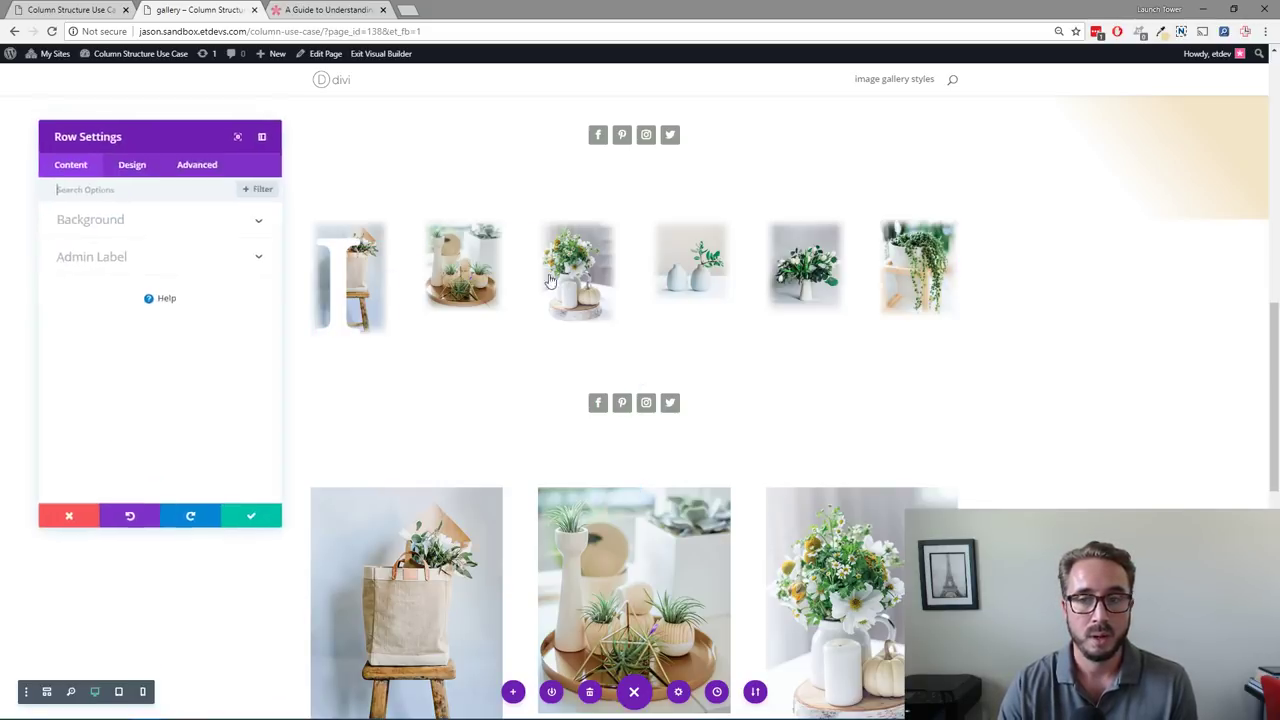
pyautogui.click(132, 164)
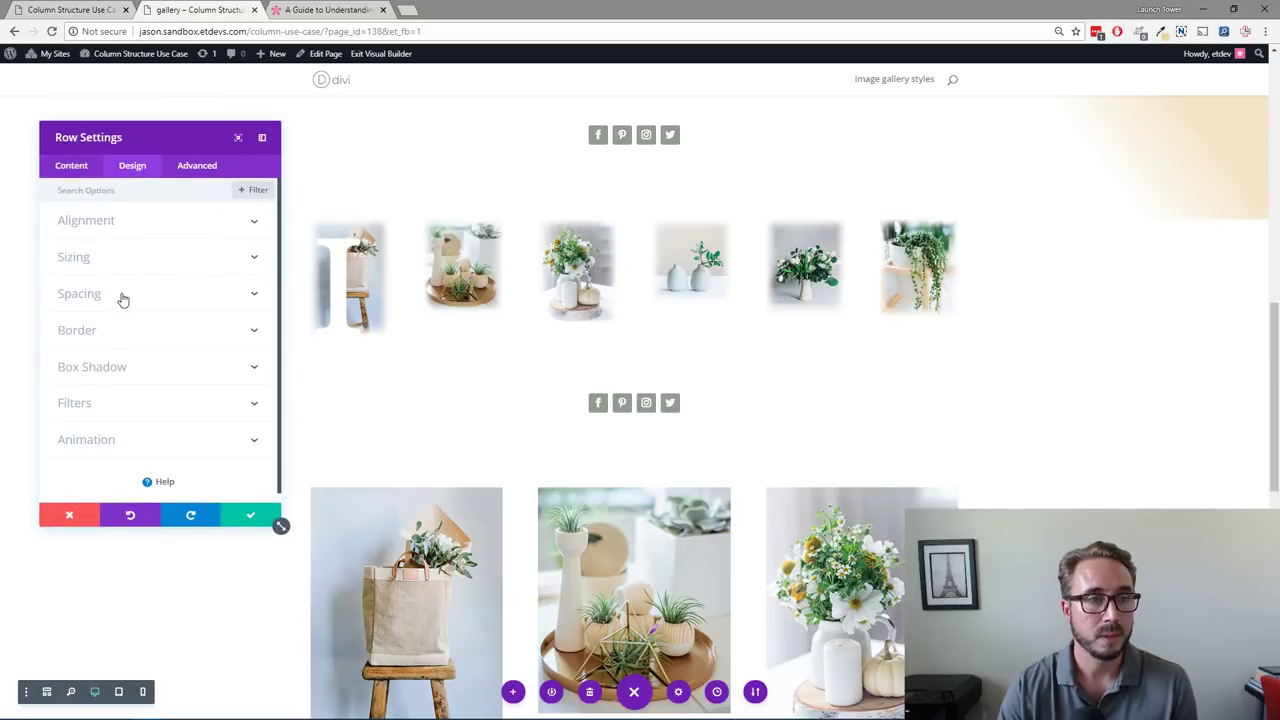
pyautogui.click(122, 268)
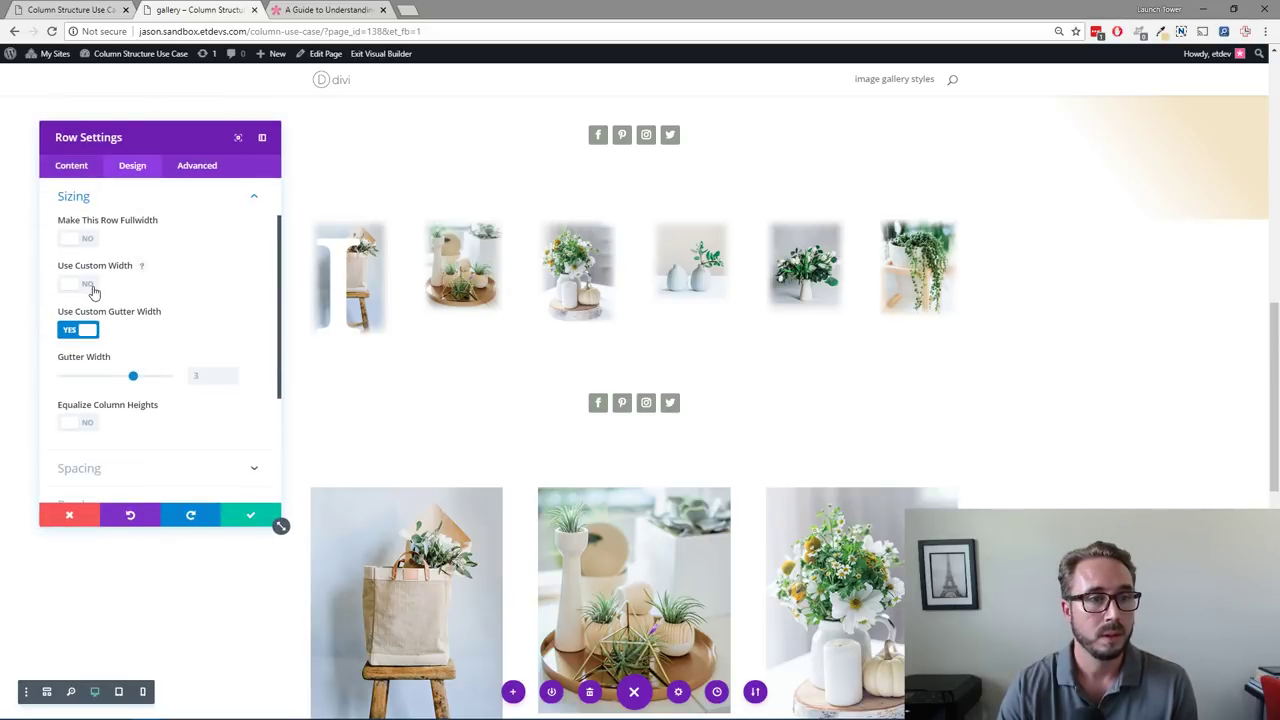
pyautogui.click(95, 287)
pyautogui.click(90, 286)
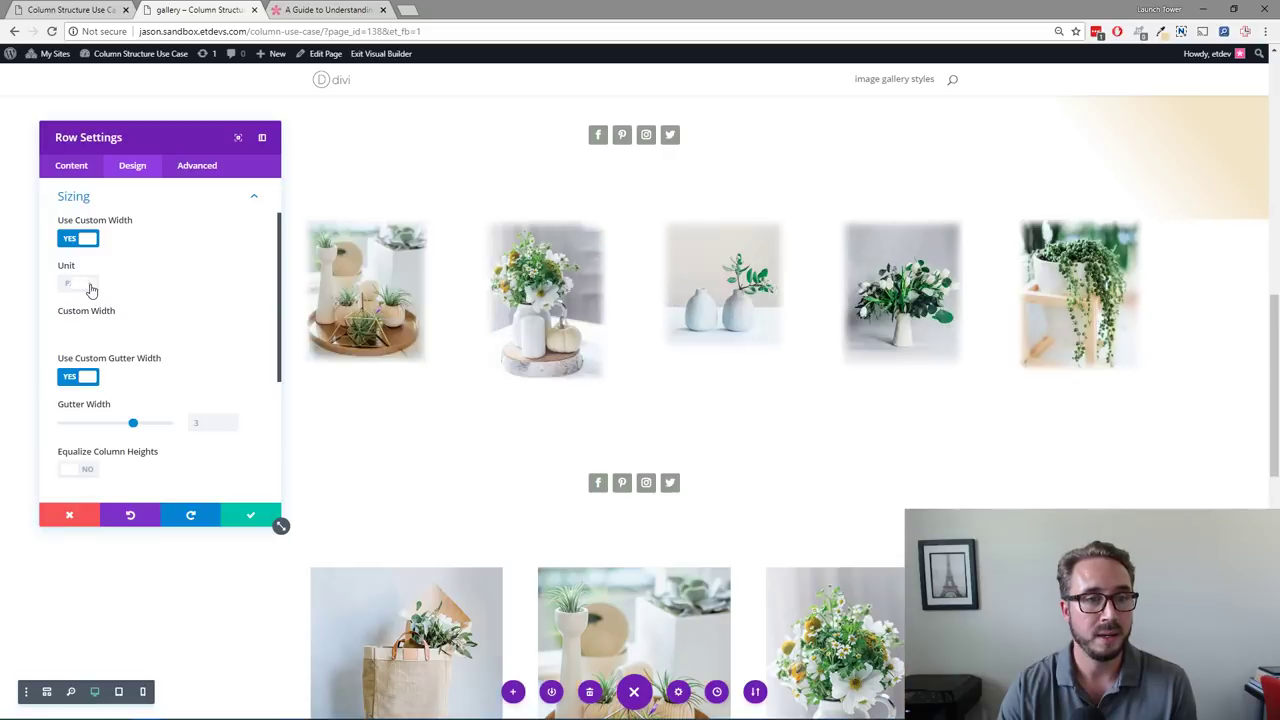
pyautogui.click(251, 516)
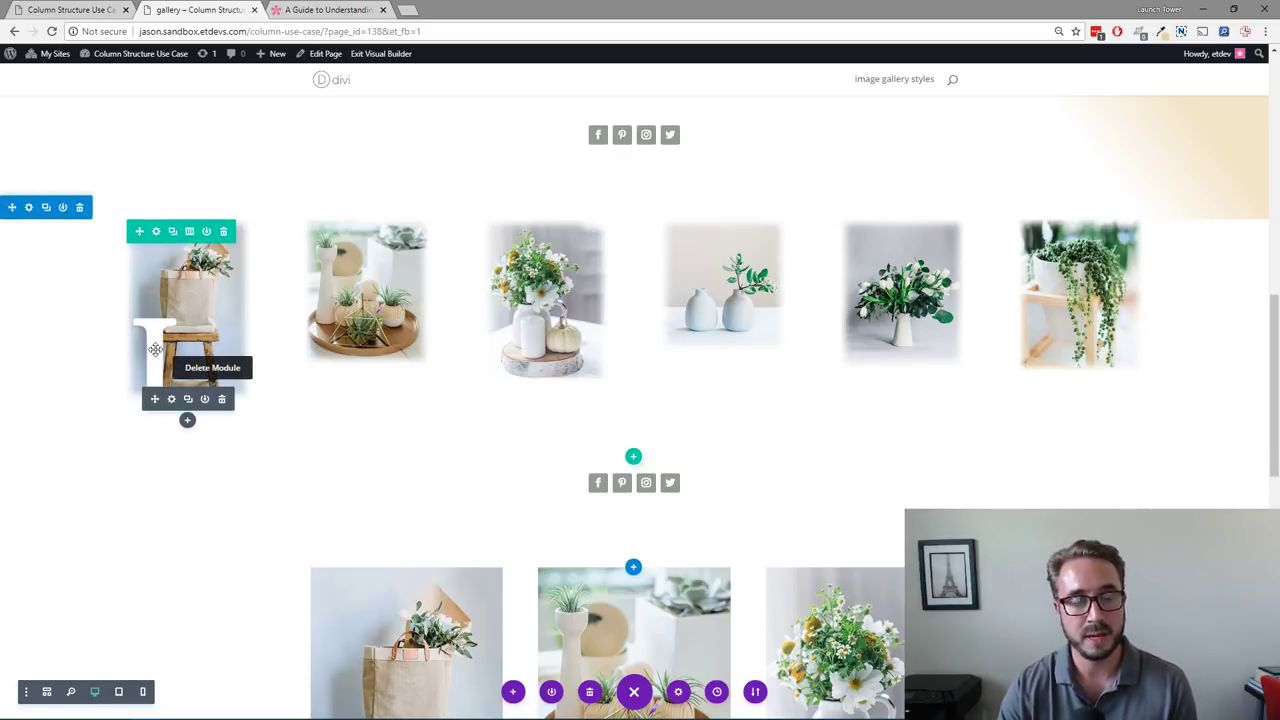
# Step: Set the text orientation of the first image's letter module to right-aligned and save the module
pyautogui.click(171, 400)
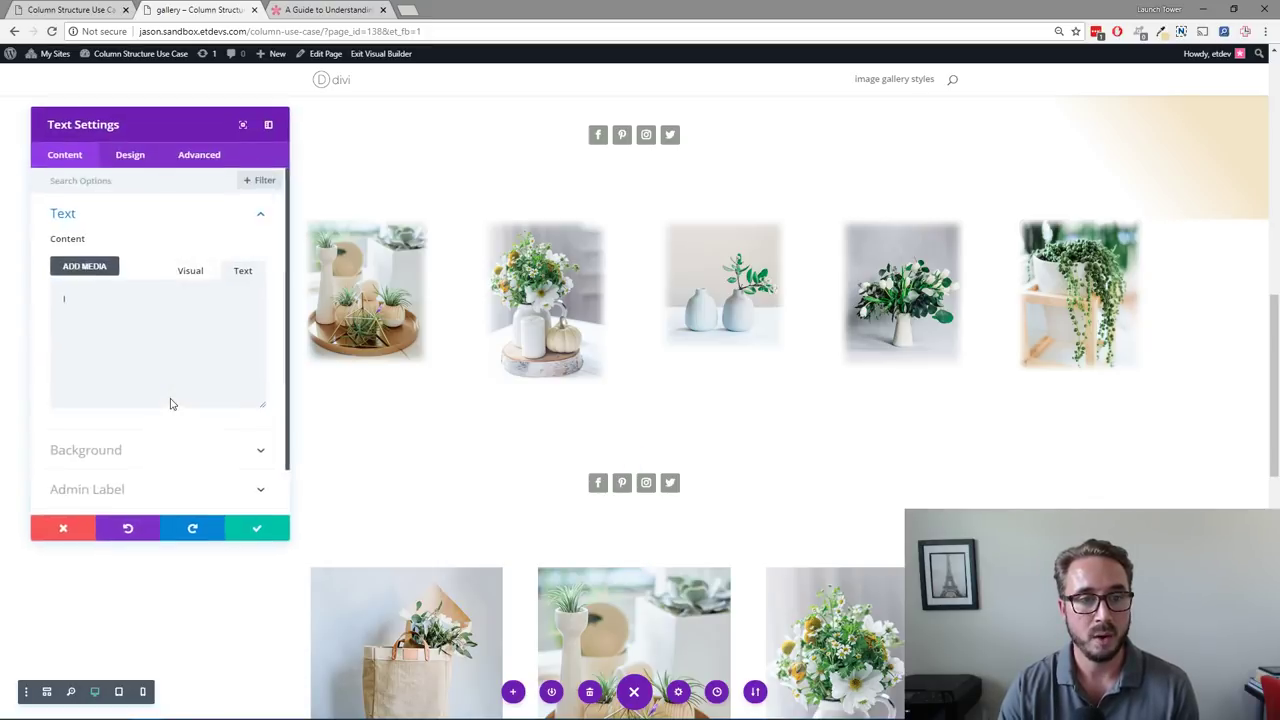
pyautogui.click(141, 168)
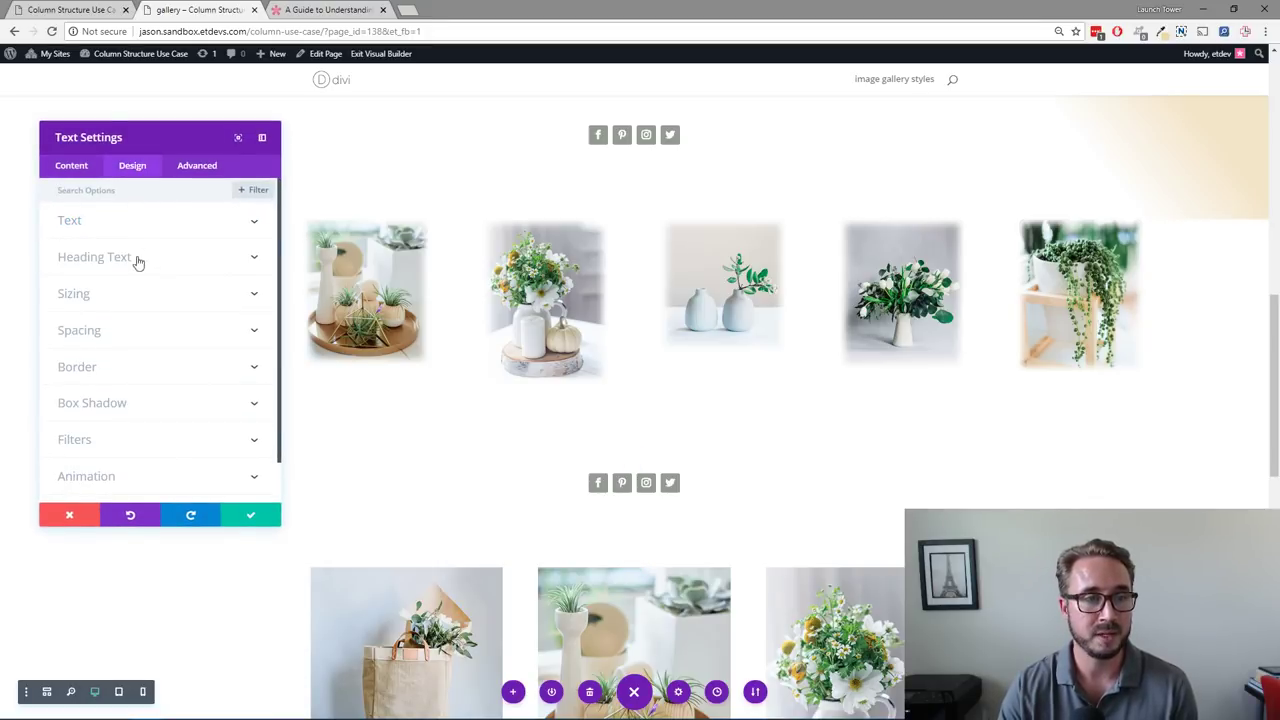
pyautogui.moveTo(151, 134); pyautogui.dragTo(402, 139)
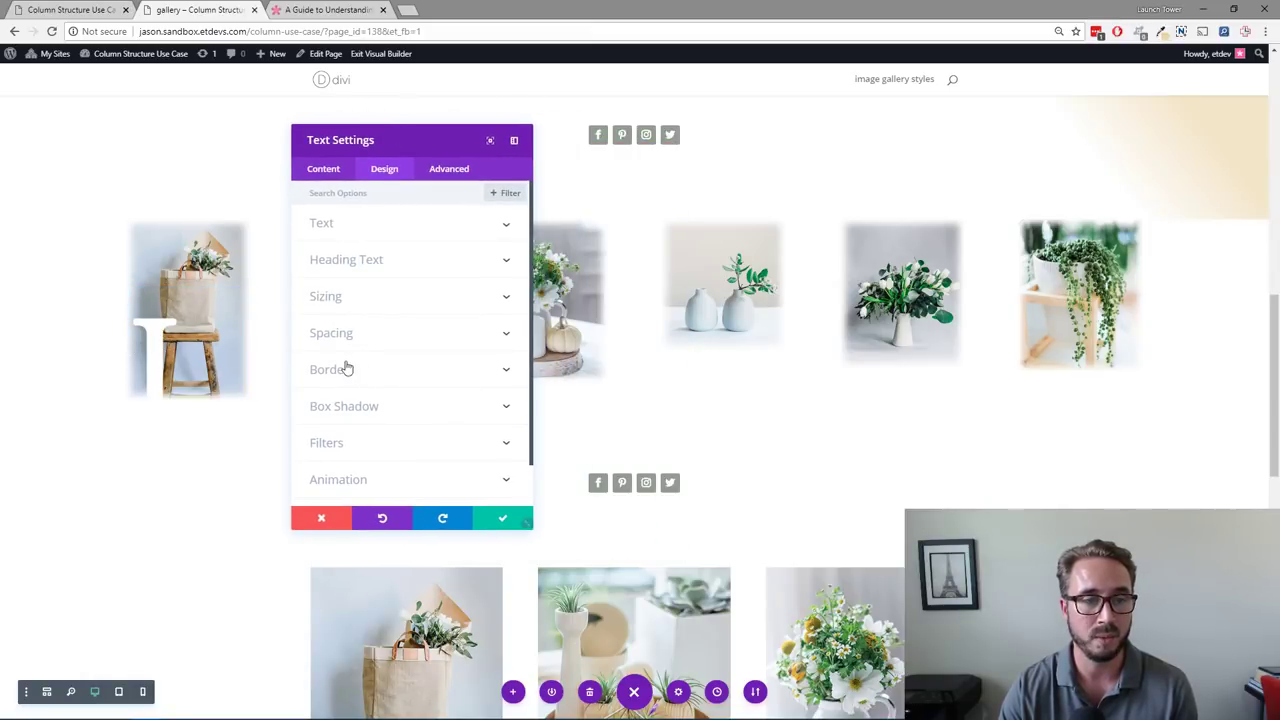
pyautogui.click(379, 232)
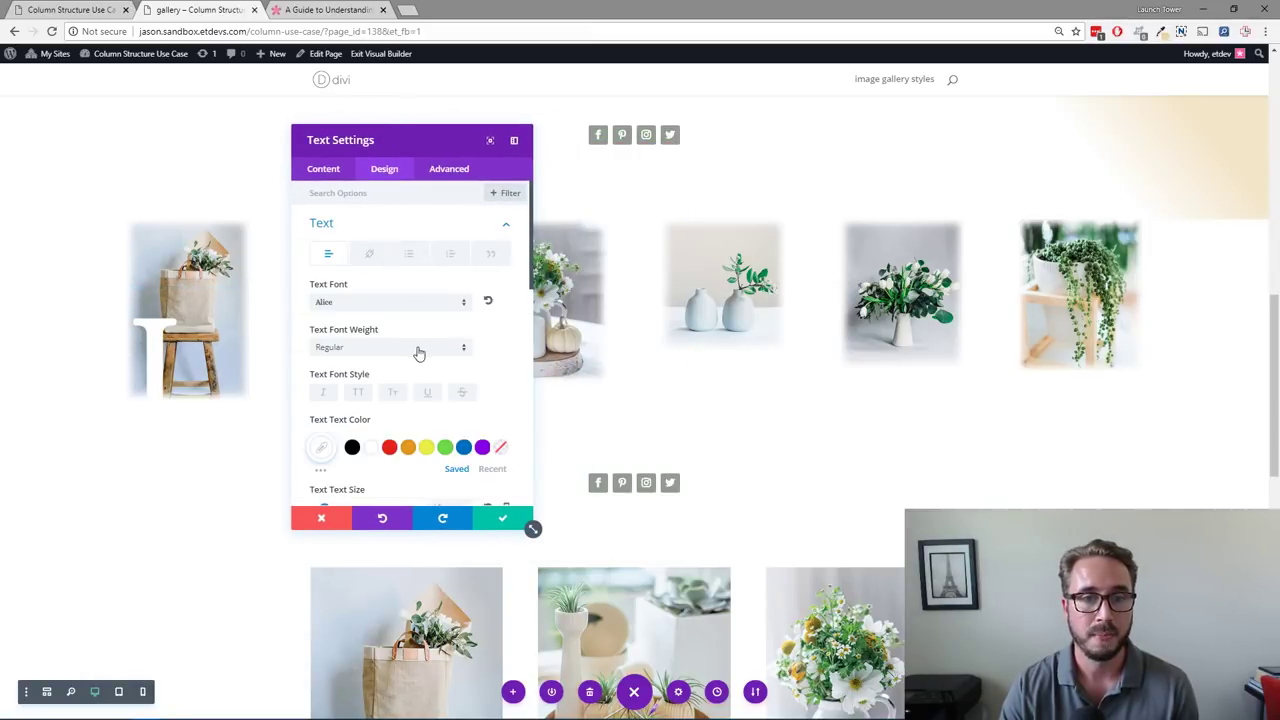
pyautogui.scroll(-5, 420, 354)
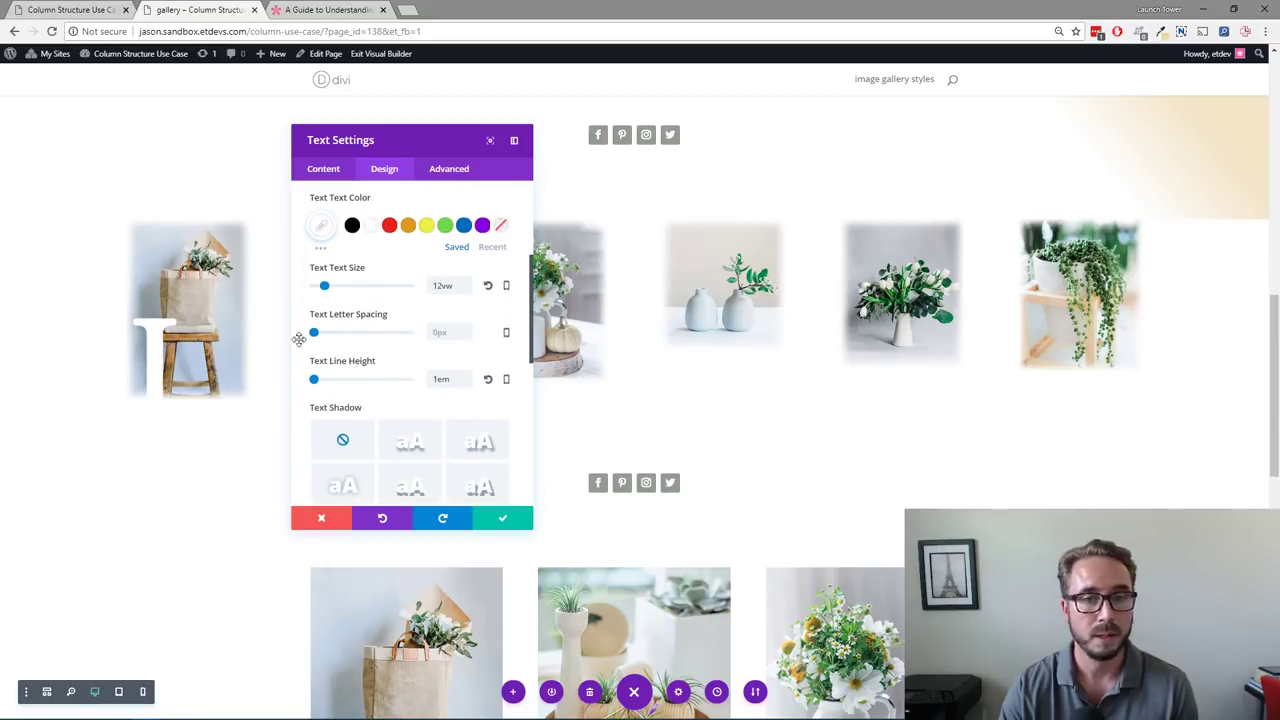
pyautogui.scroll(-3, 420, 366)
pyautogui.click(436, 327)
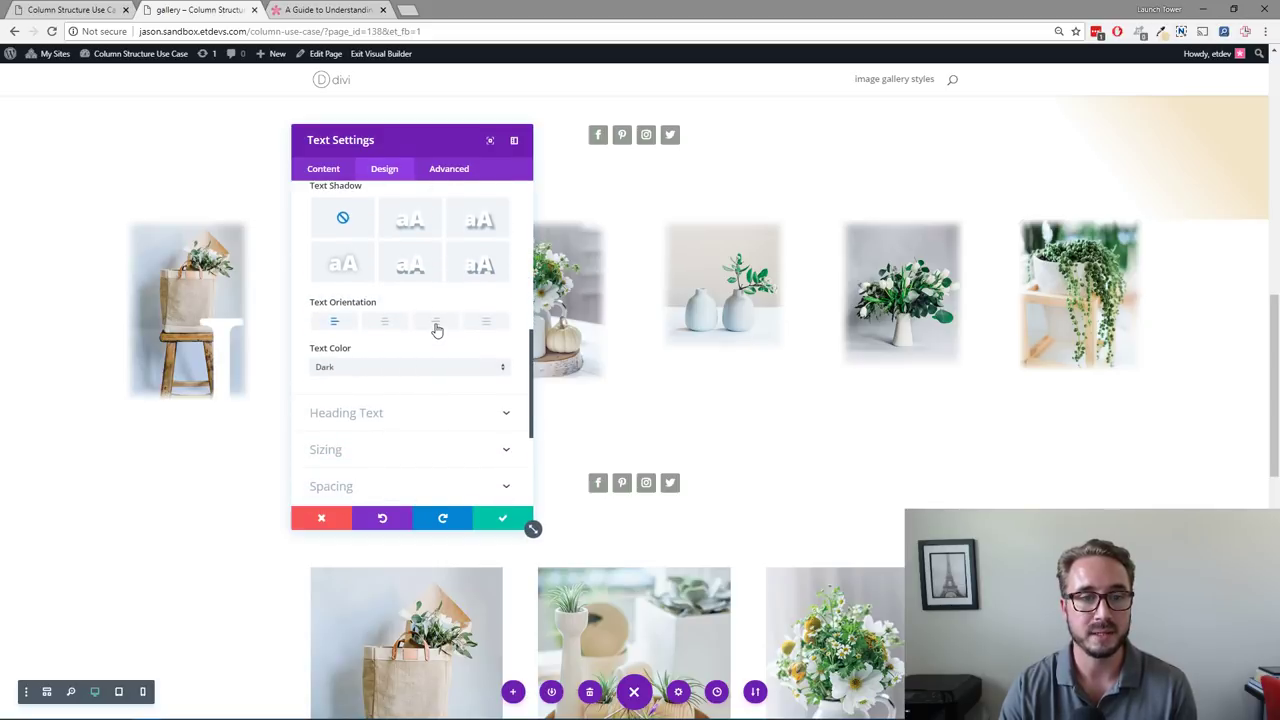
pyautogui.click(493, 518)
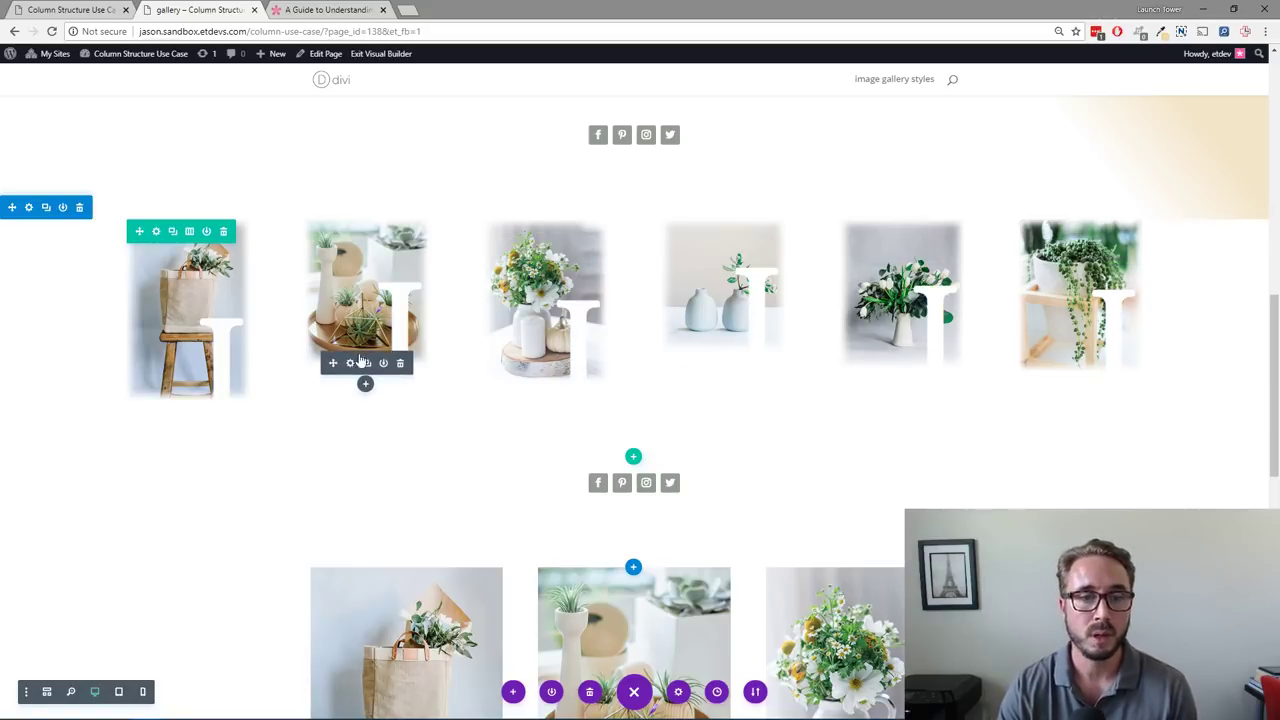
# Step: Replace the letter over the second image with N and the one over the third image with D, saving both modules
pyautogui.click(350, 364)
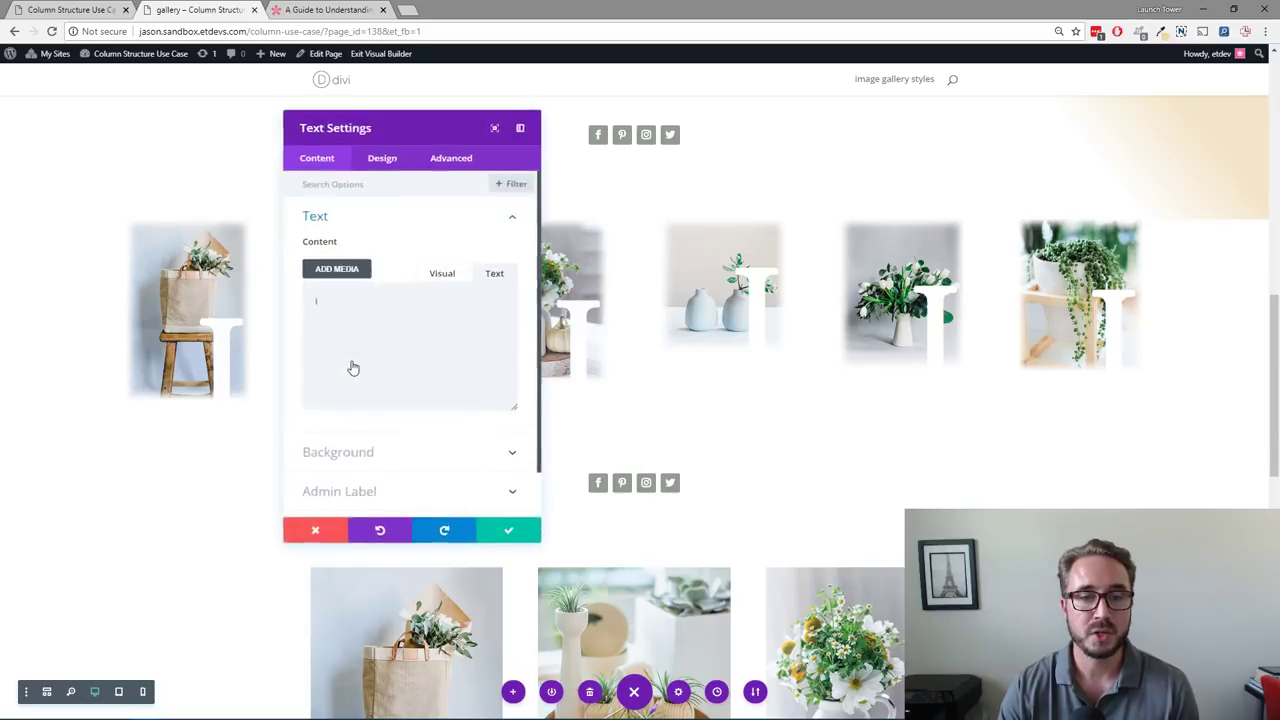
pyautogui.click(502, 517)
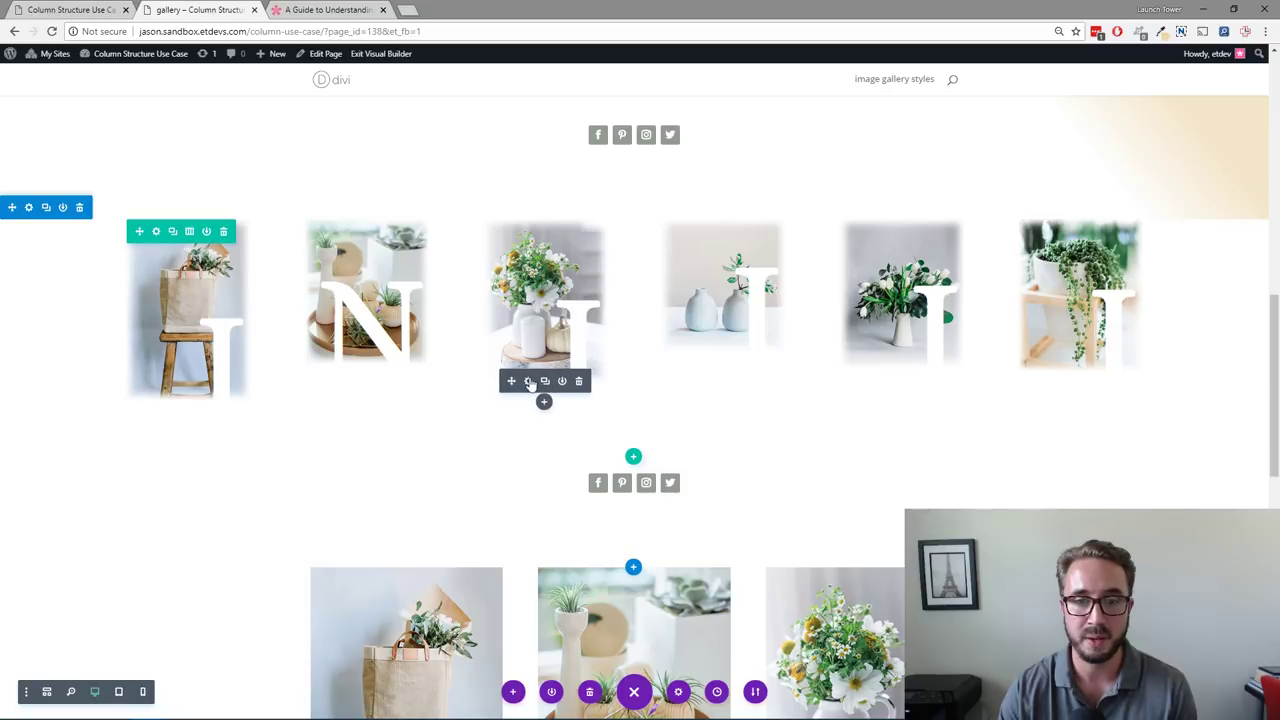
pyautogui.click(528, 381)
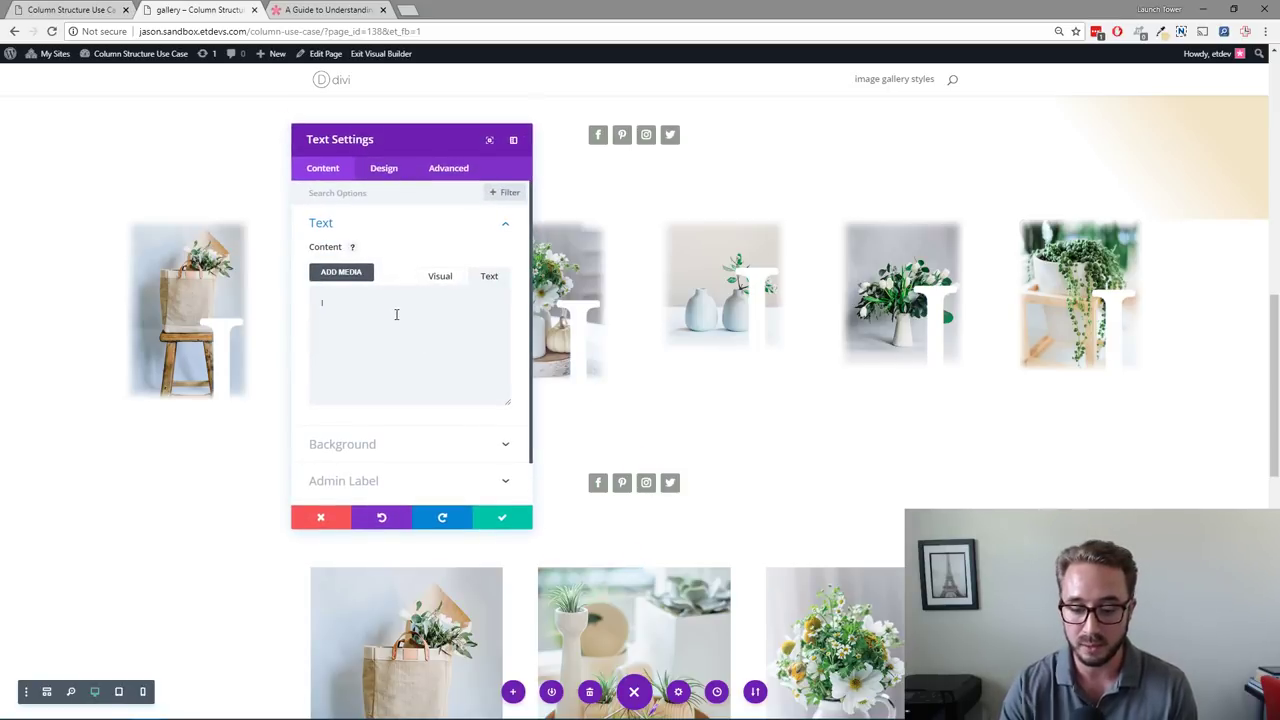
pyautogui.press('BackSpace')
pyautogui.write('D')
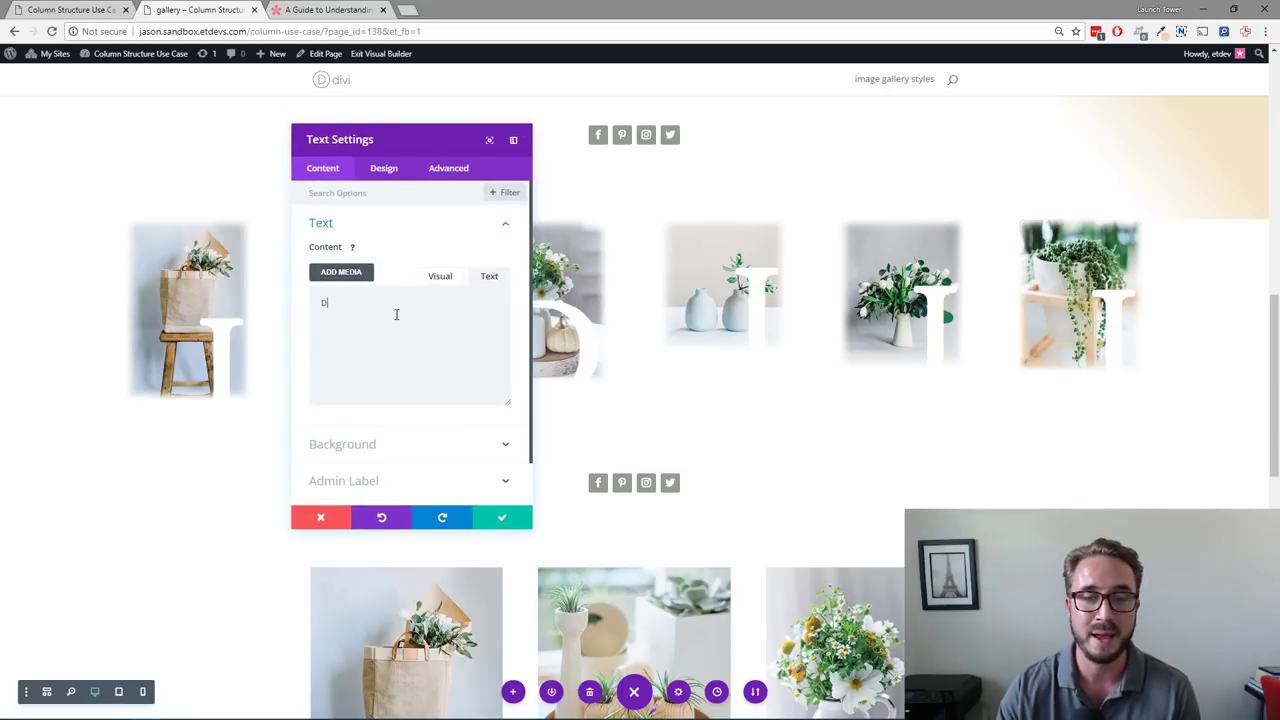
pyautogui.click(515, 519)
# Step: Replace the letters over the fourth and fifth images with O, saving both text modules
pyautogui.click(709, 349)
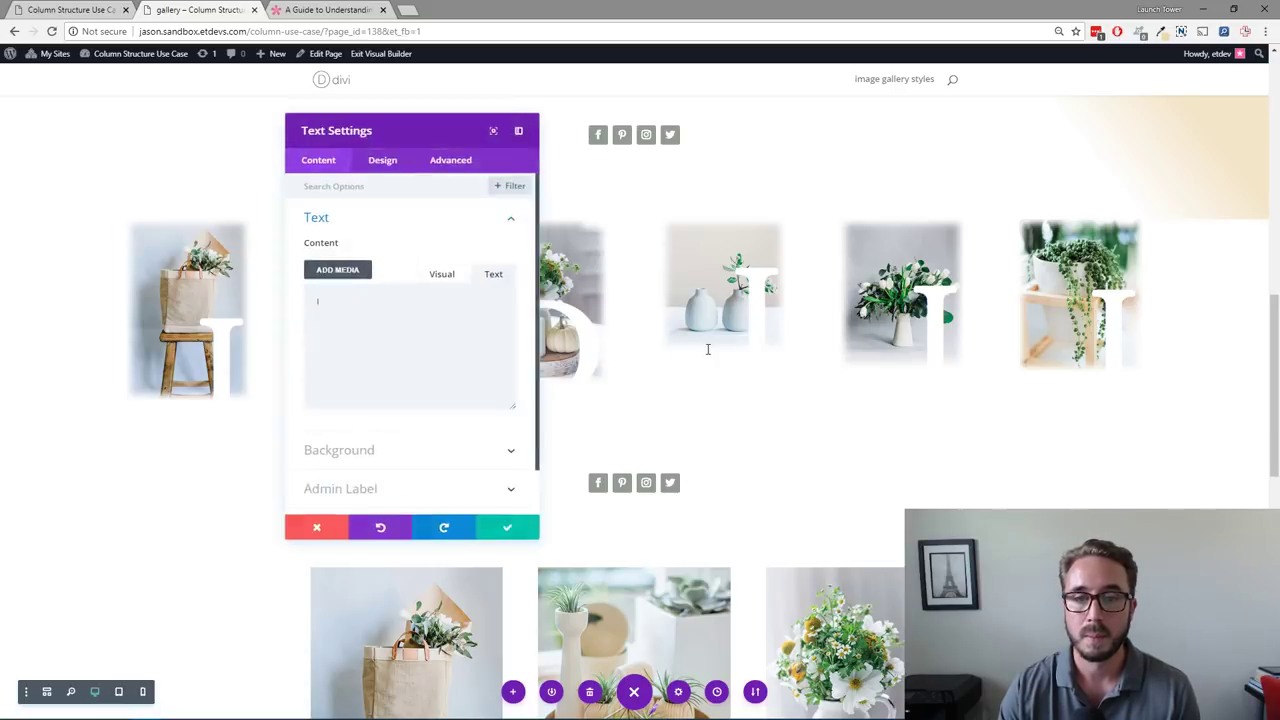
pyautogui.press('BackSpace')
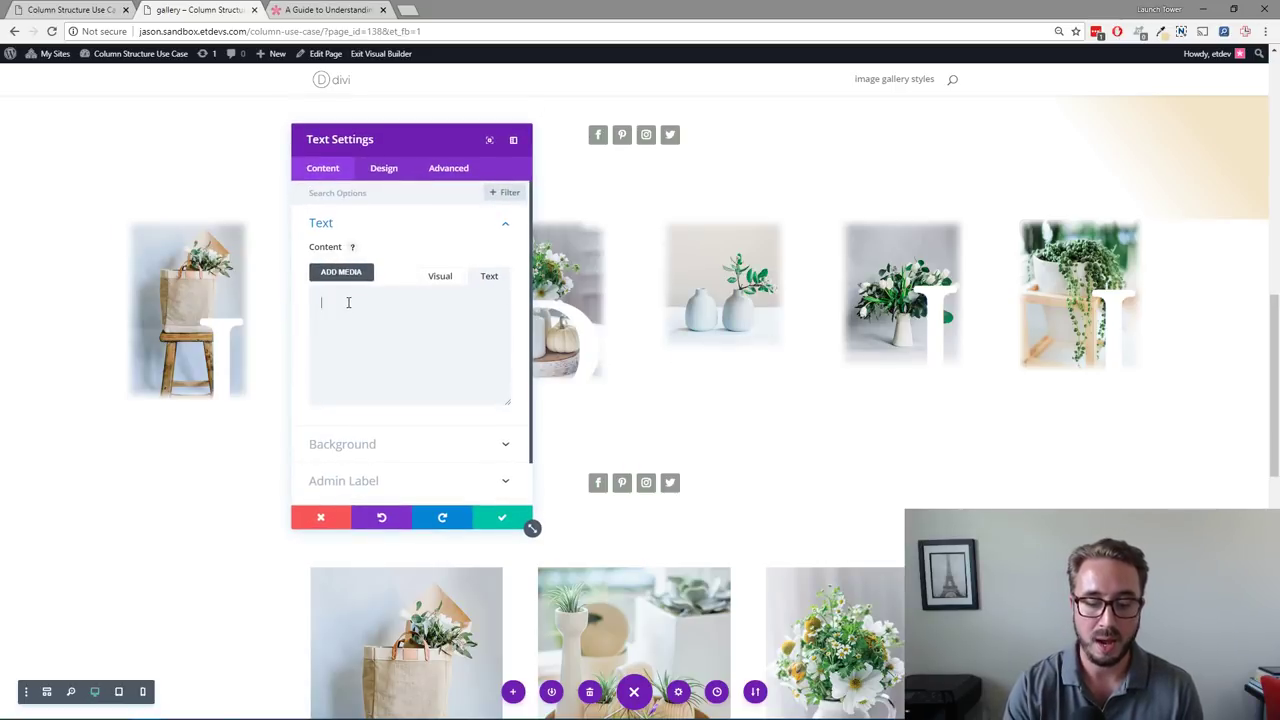
pyautogui.write('O')
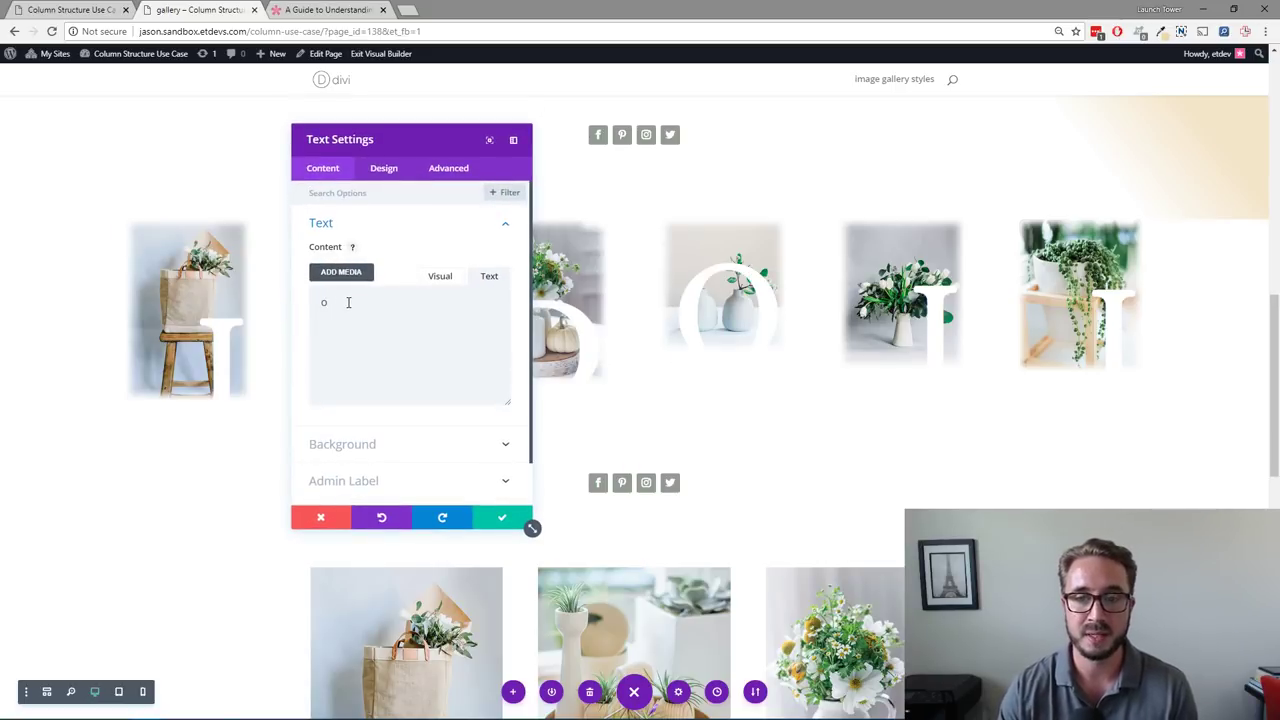
pyautogui.click(503, 517)
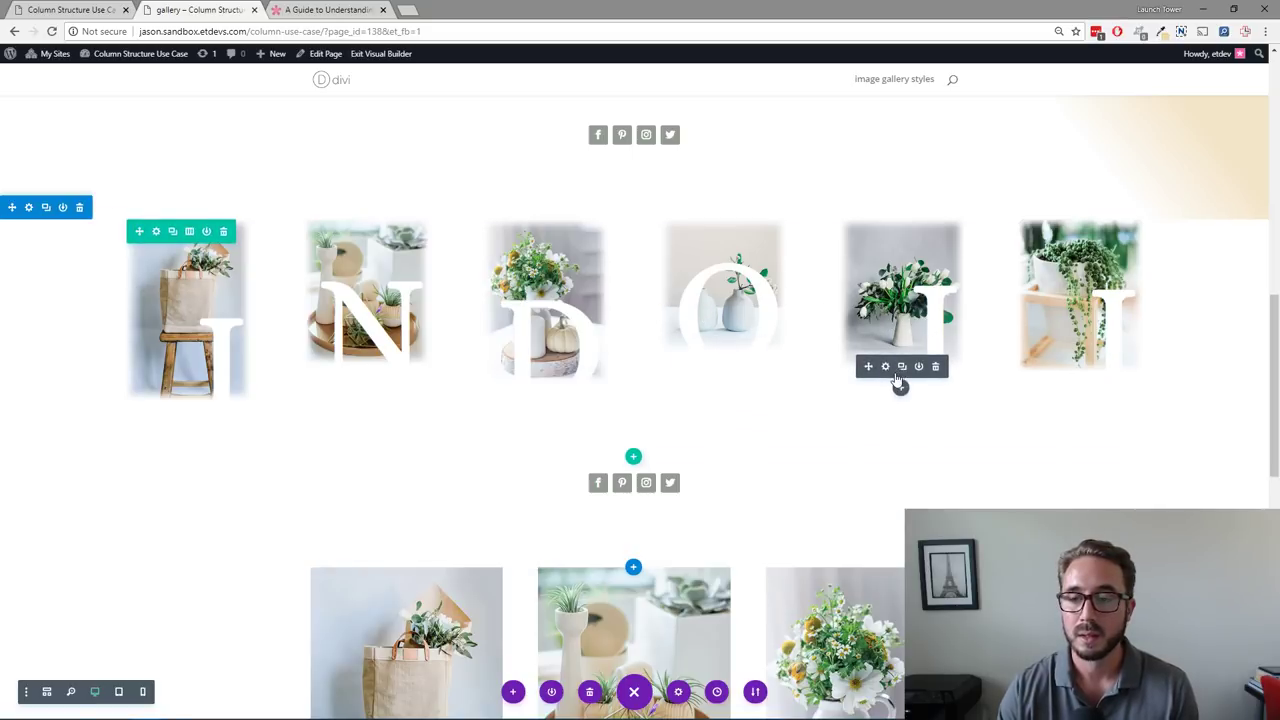
pyautogui.click(885, 367)
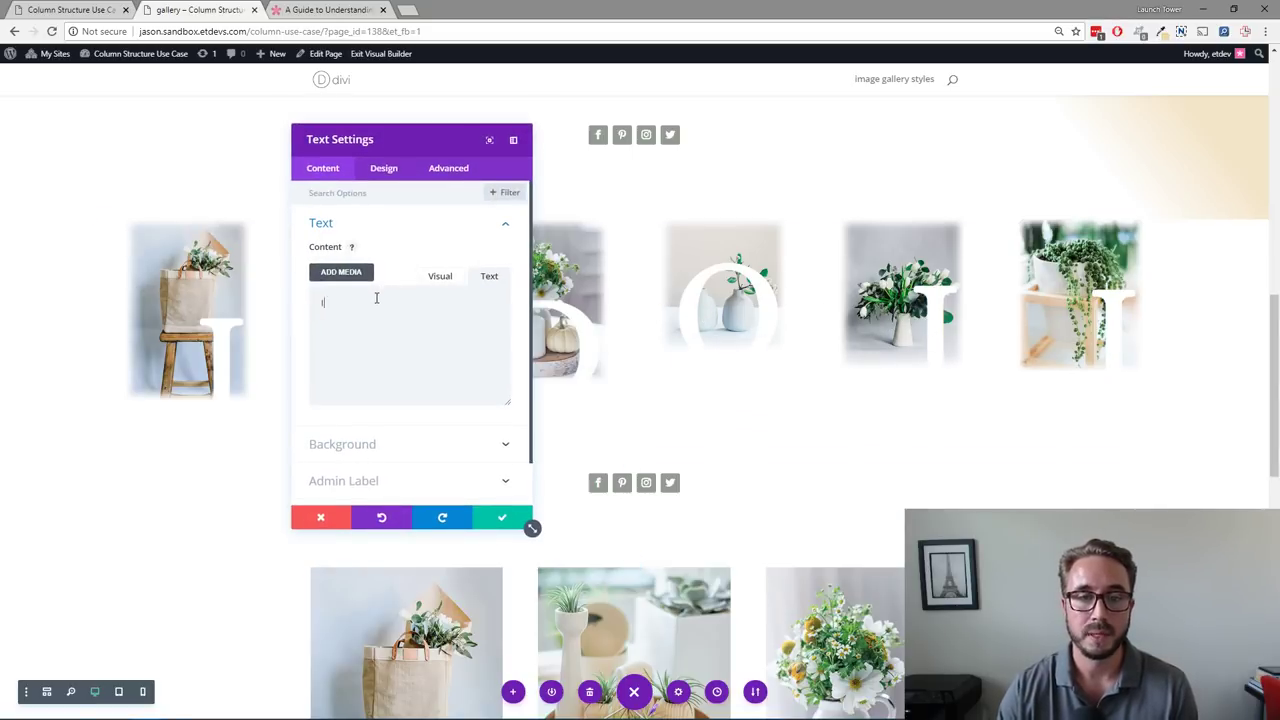
pyautogui.press('BackSpace')
pyautogui.write('O')
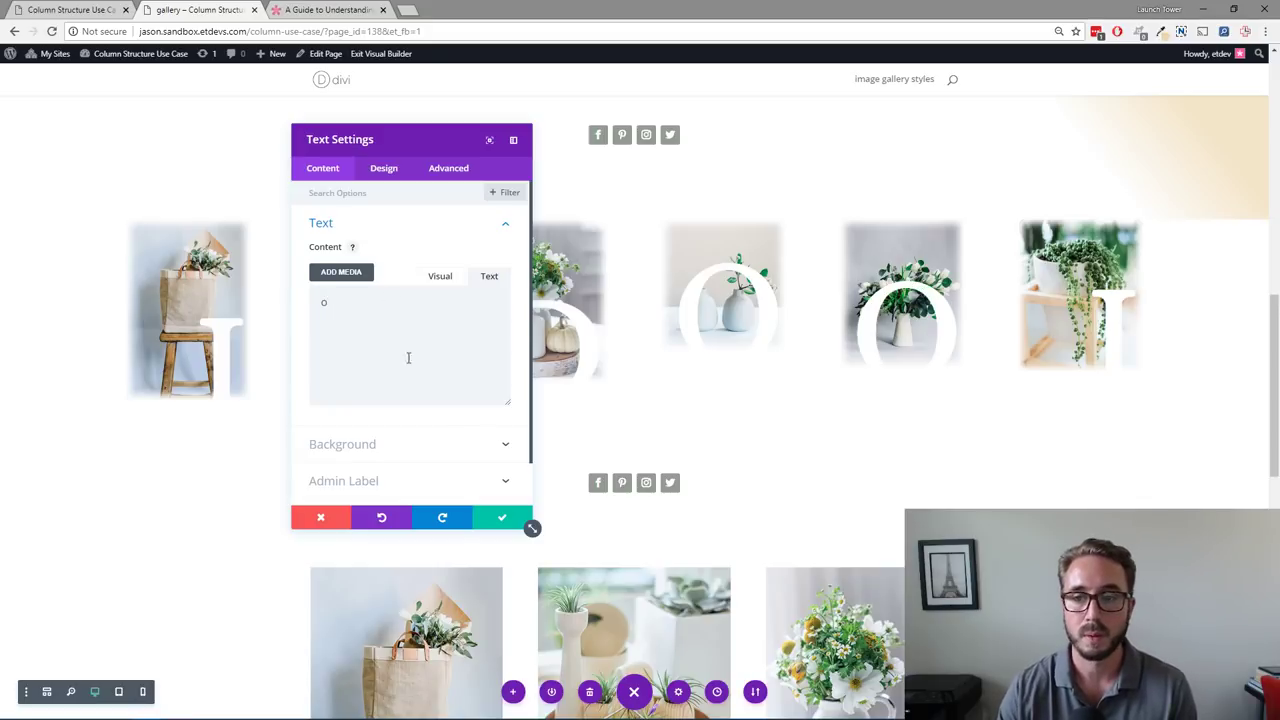
pyautogui.click(502, 517)
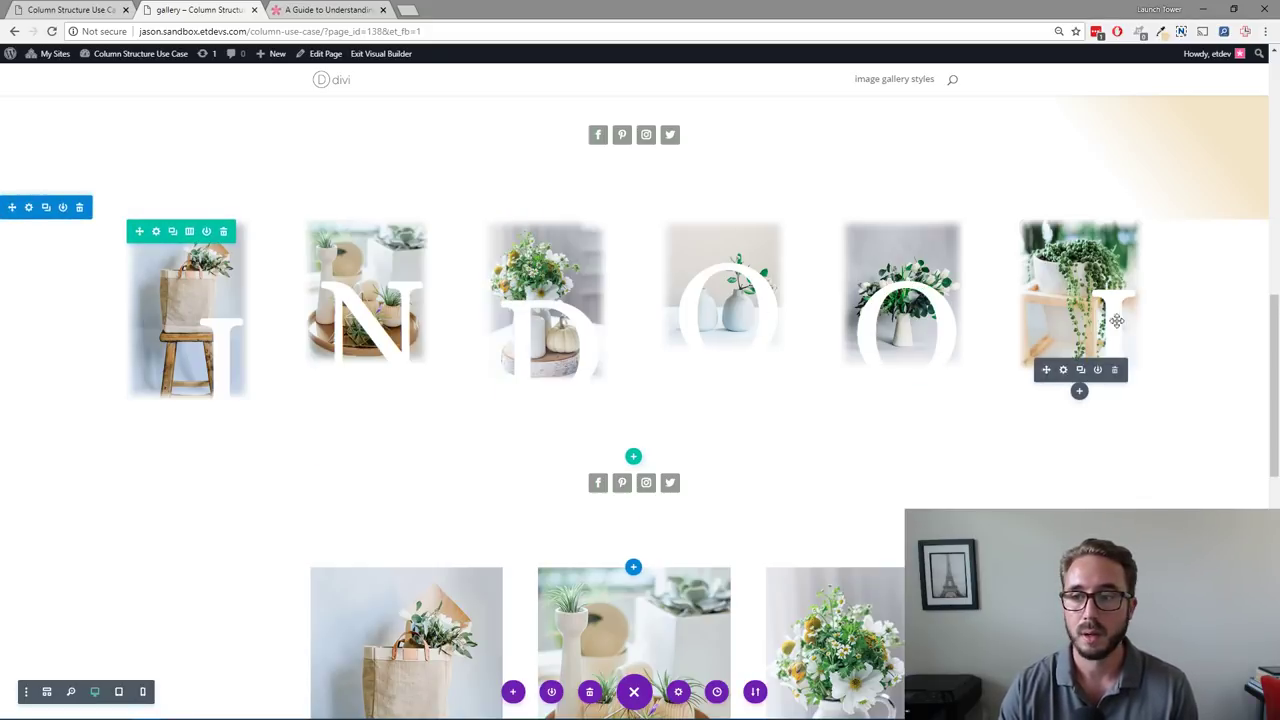
# Step: Replace the letter over the sixth image with R and save the text module
pyautogui.click(1064, 371)
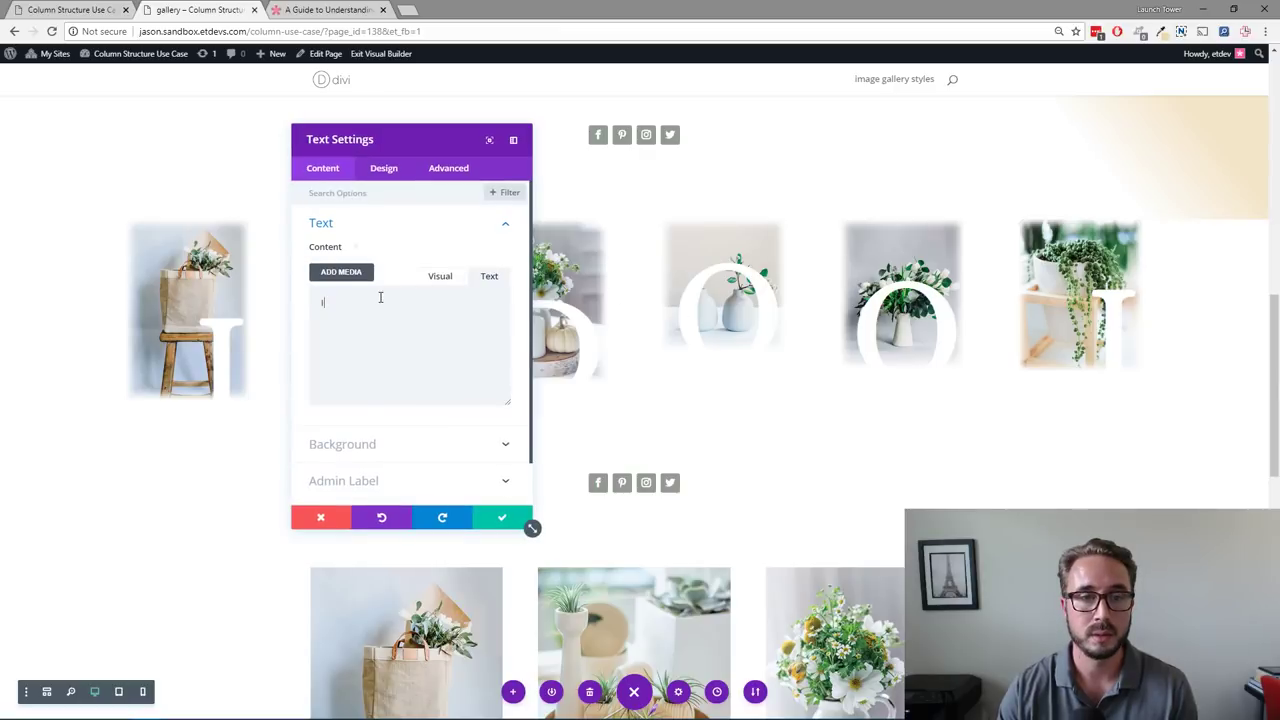
pyautogui.press('BackSpace')
pyautogui.write('R')
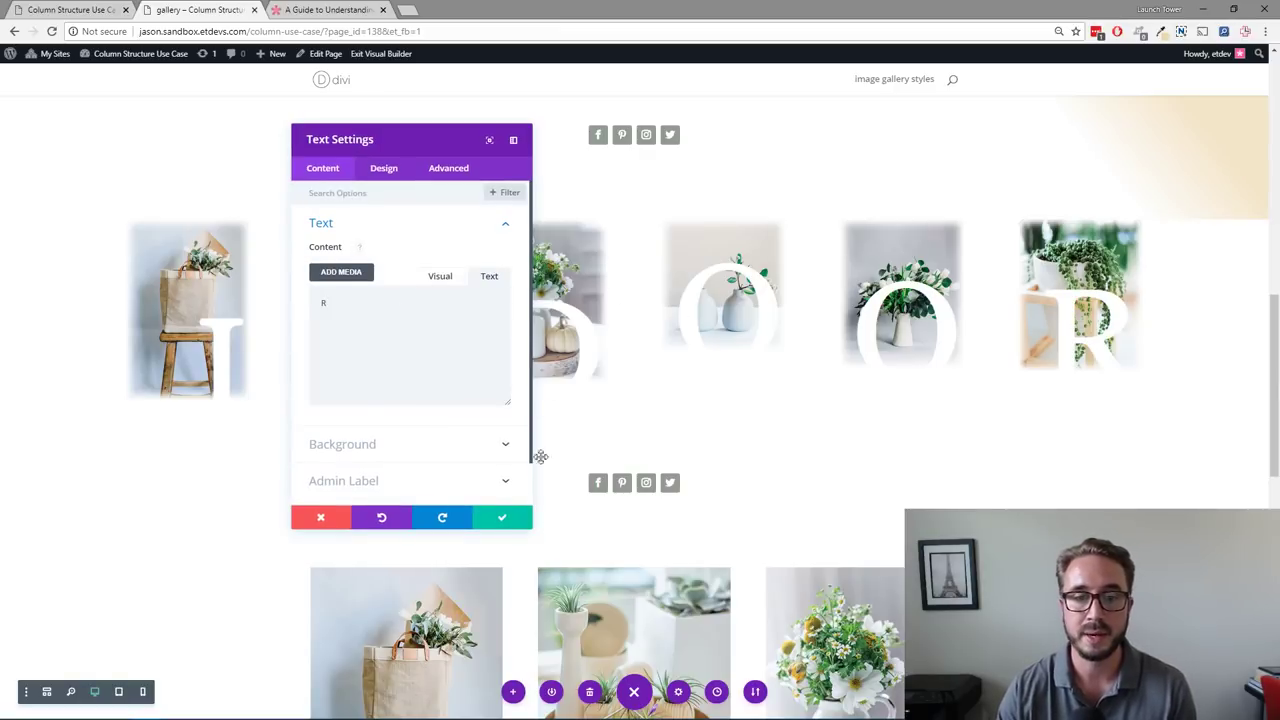
pyautogui.click(503, 514)
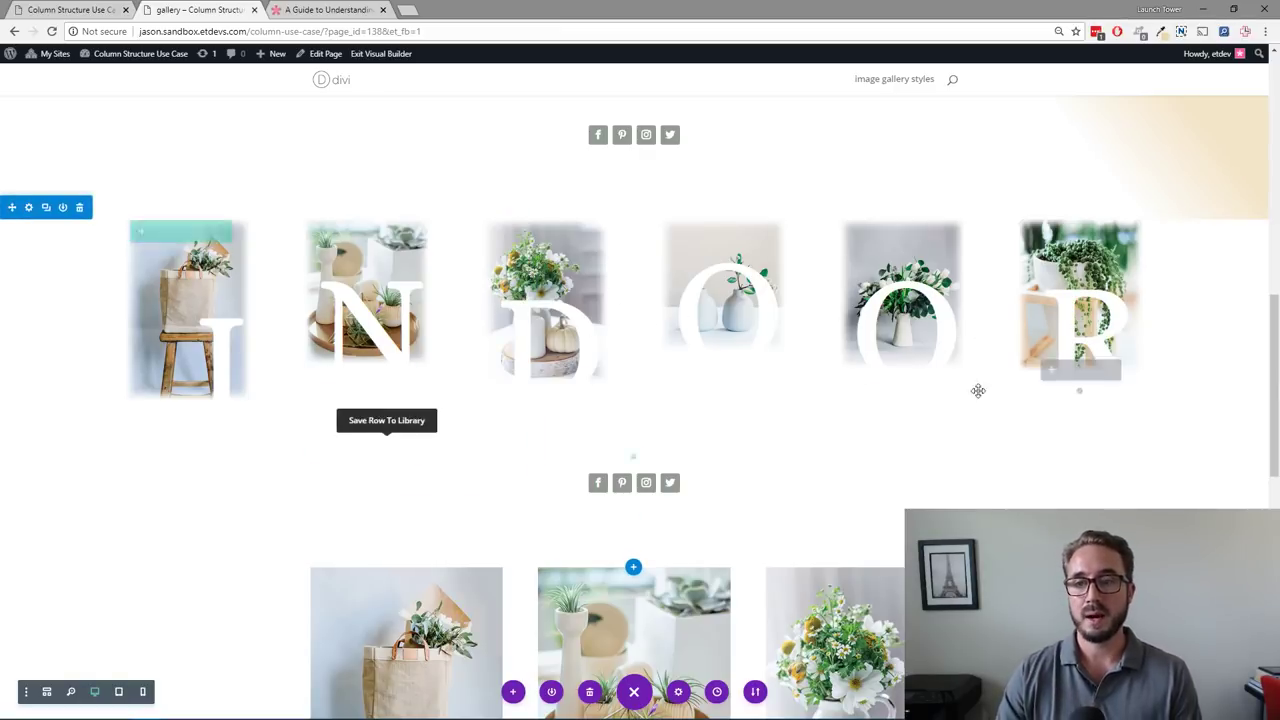
# Step: Review the six-image letter row and compare it with the three-column gallery further down the page
pyautogui.scroll(-1, 1029, 334)
pyautogui.scroll(1, 1016, 334)
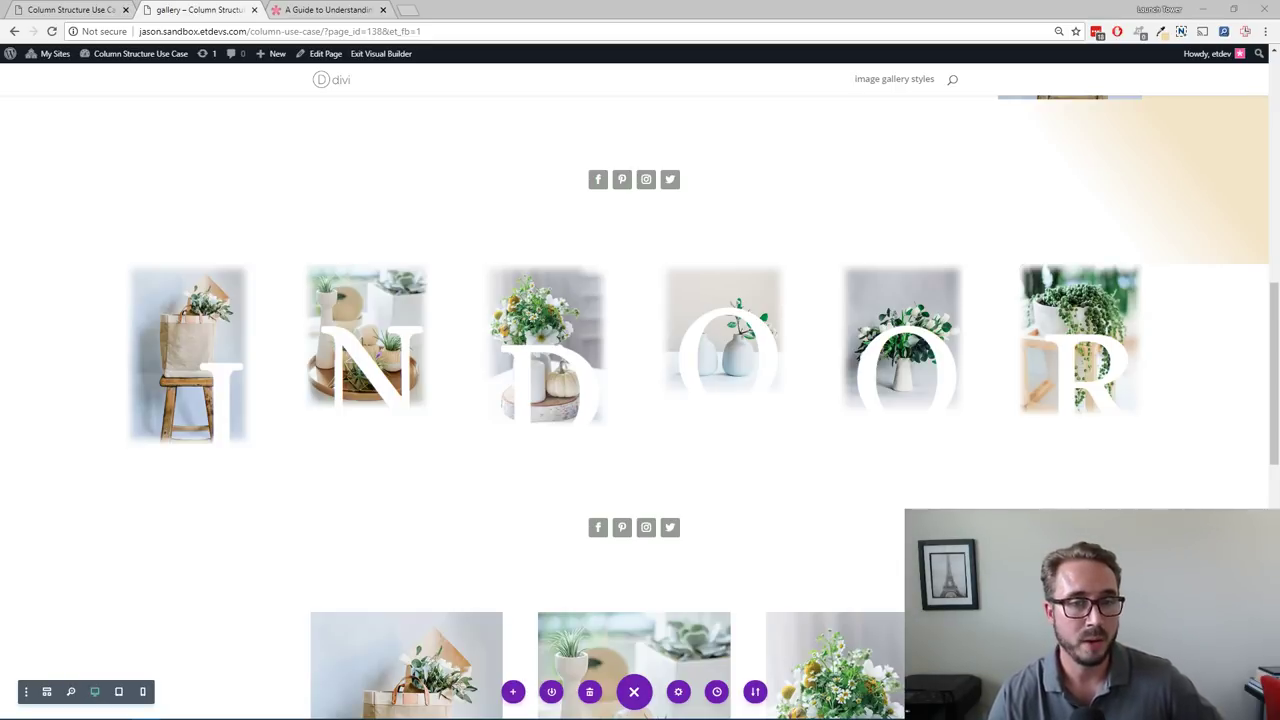
pyautogui.scroll(-1, 484, 374)
pyautogui.scroll(2, 484, 374)
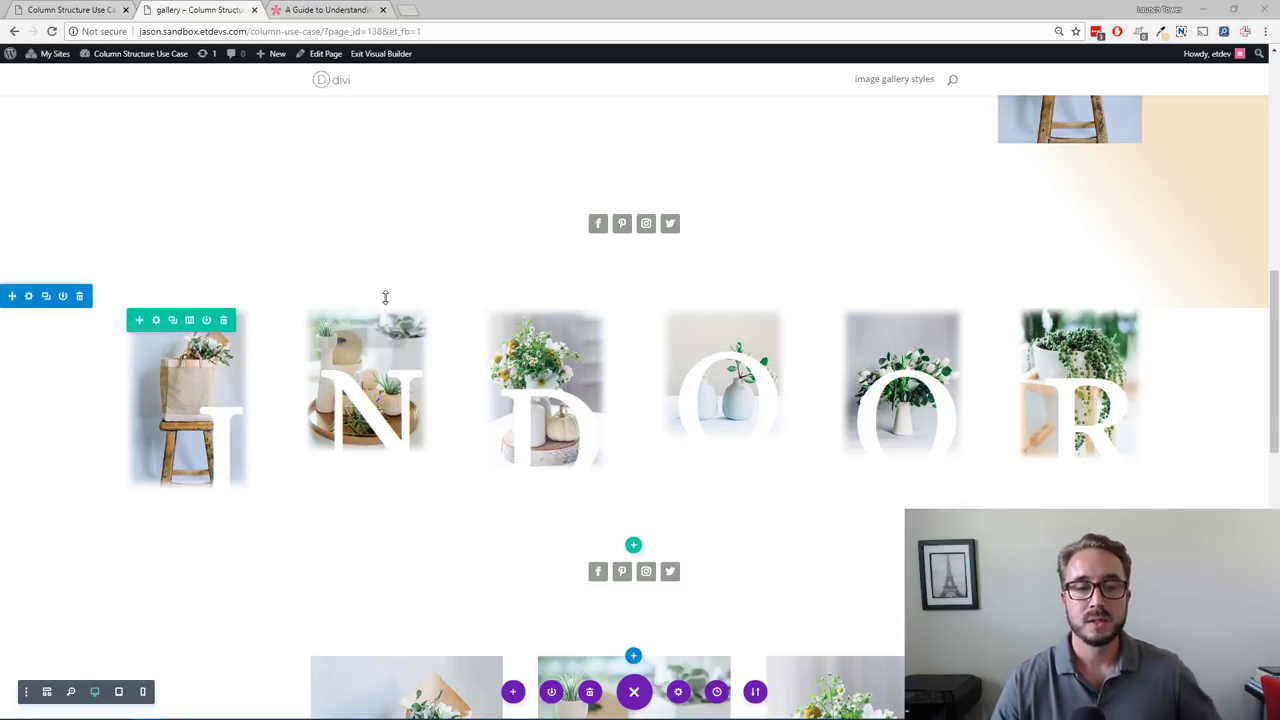
pyautogui.scroll(-2, 462, 319)
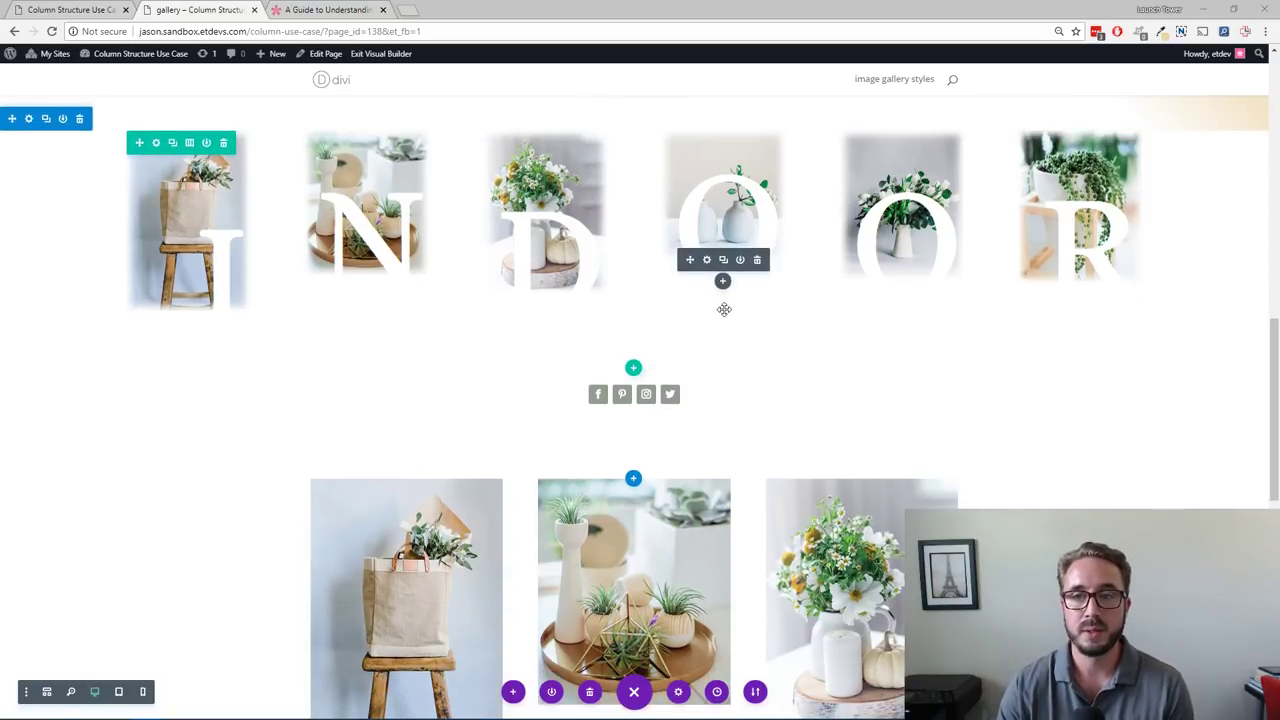
pyautogui.scroll(-1, 723, 306)
pyautogui.scroll(2, 700, 308)
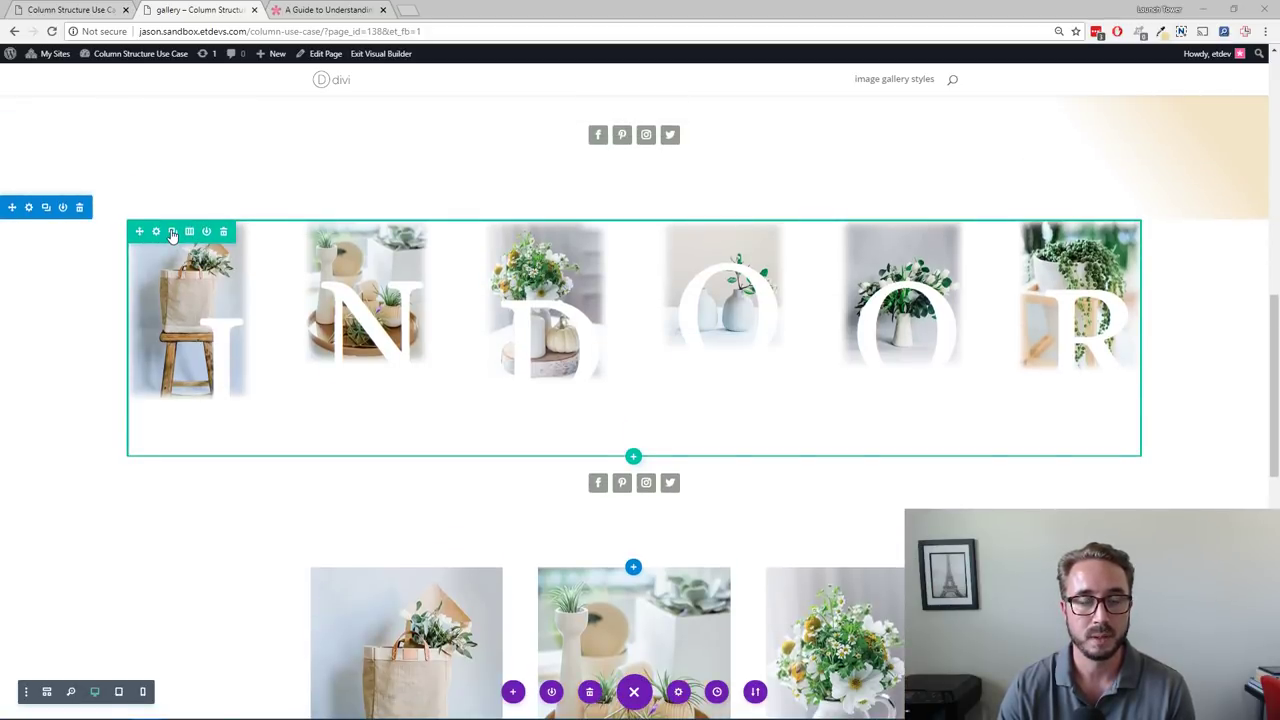
pyautogui.scroll(-3, 553, 330)
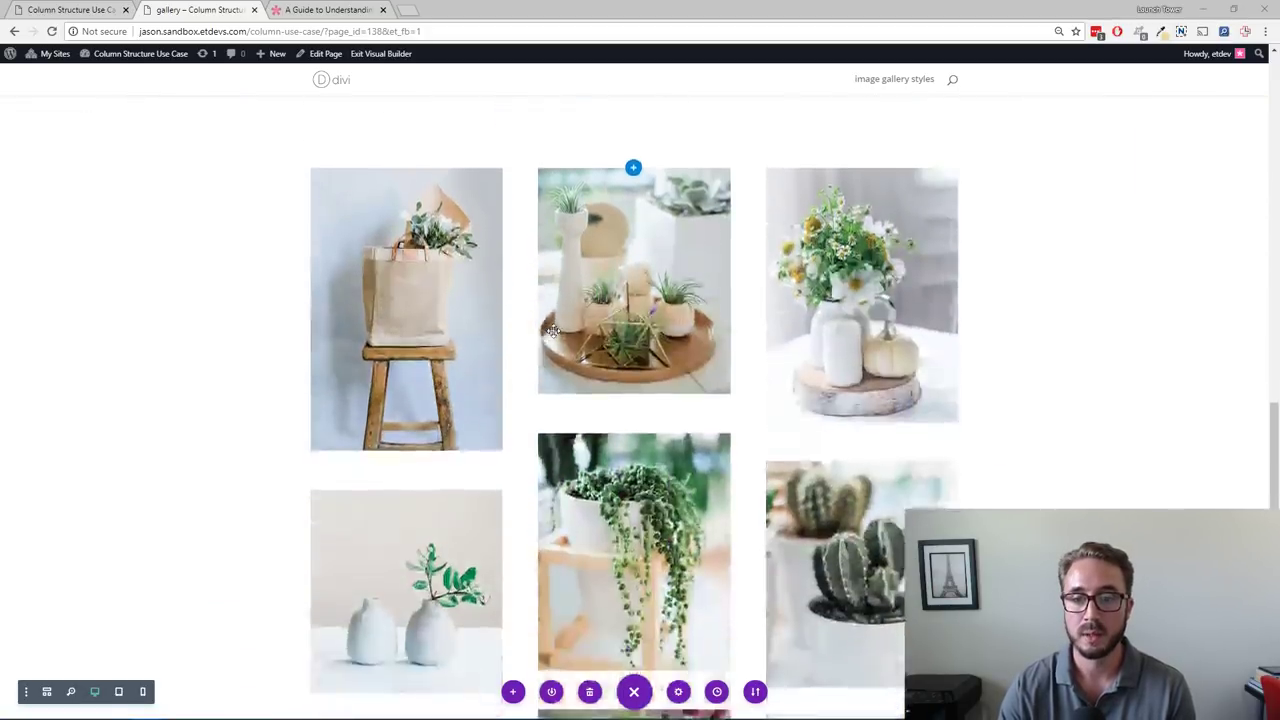
pyautogui.scroll(1, 300, 390)
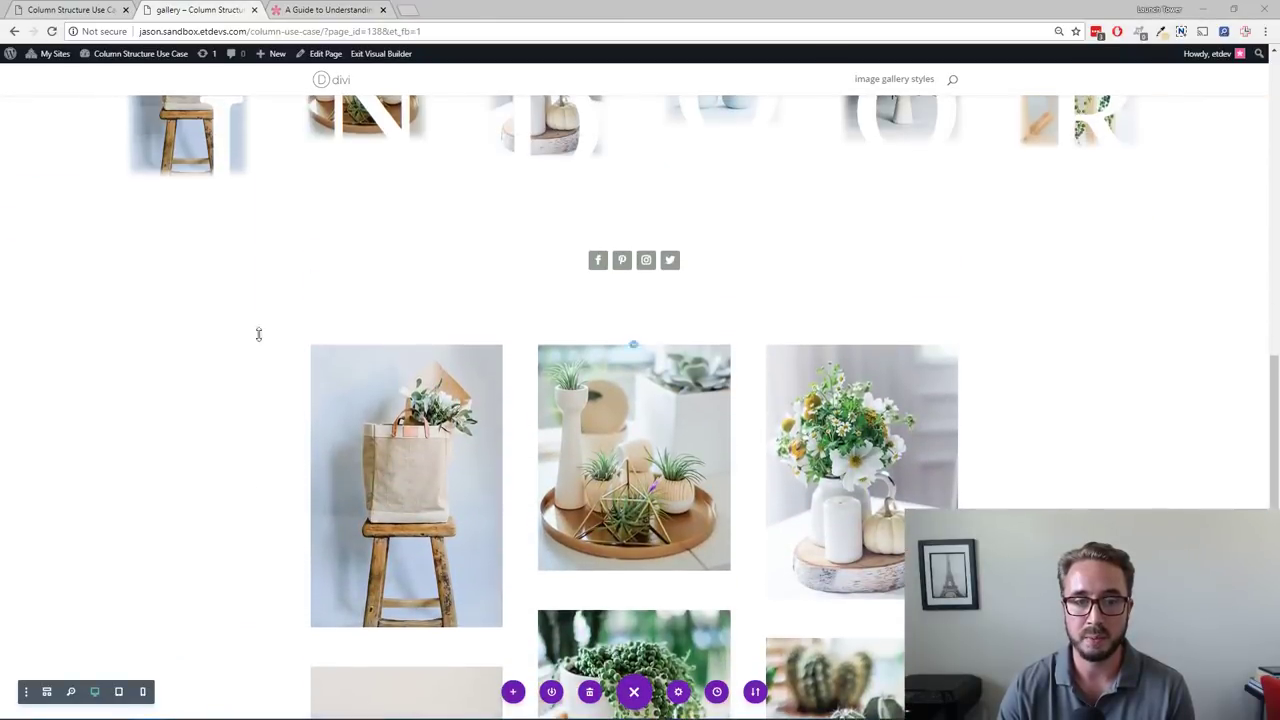
pyautogui.scroll(2, 415, 500)
pyautogui.scroll(3, 424, 388)
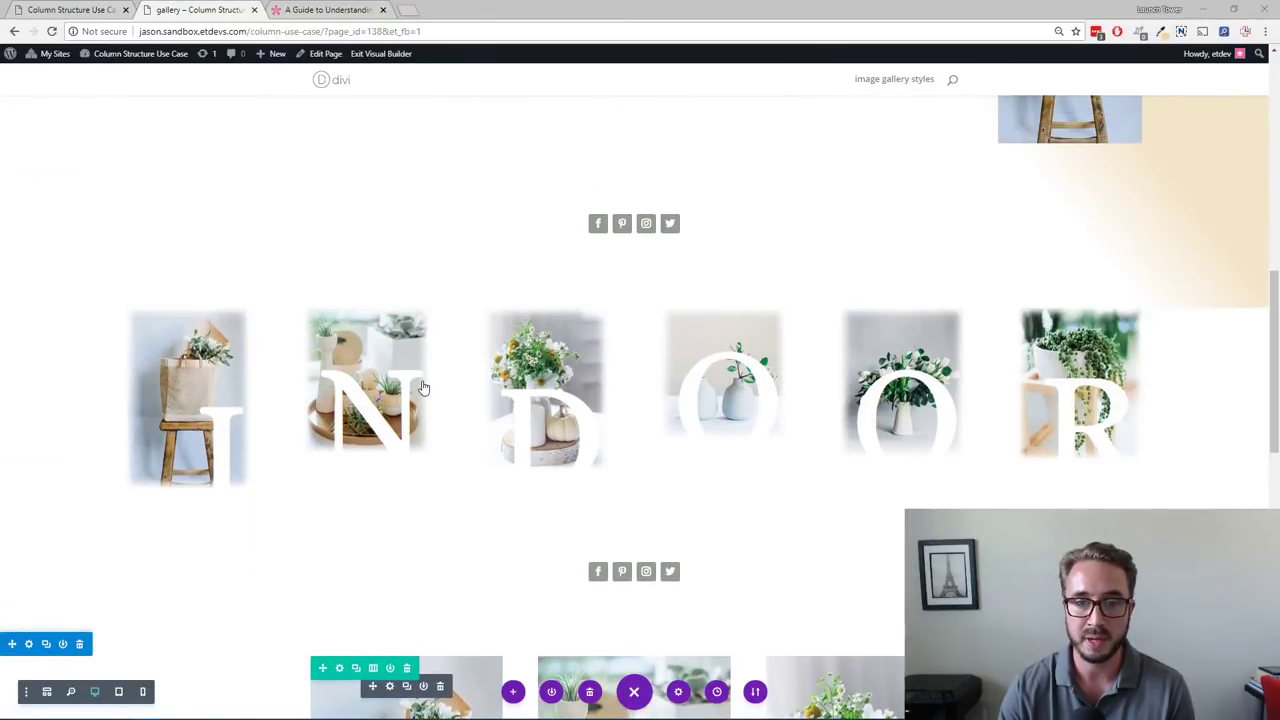
# Step: Duplicate the six-image row with the overlapping letters
pyautogui.scroll(-1, 175, 395)
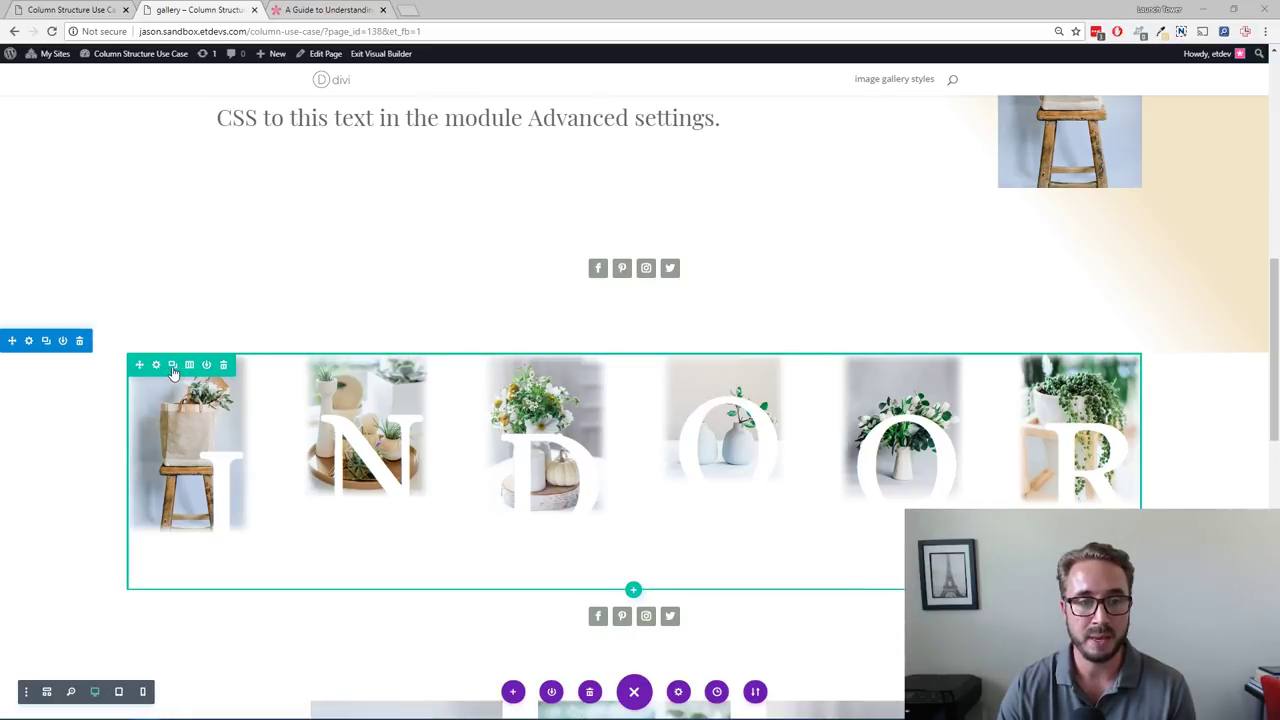
pyautogui.click(173, 366)
pyautogui.scroll(-5, 256, 492)
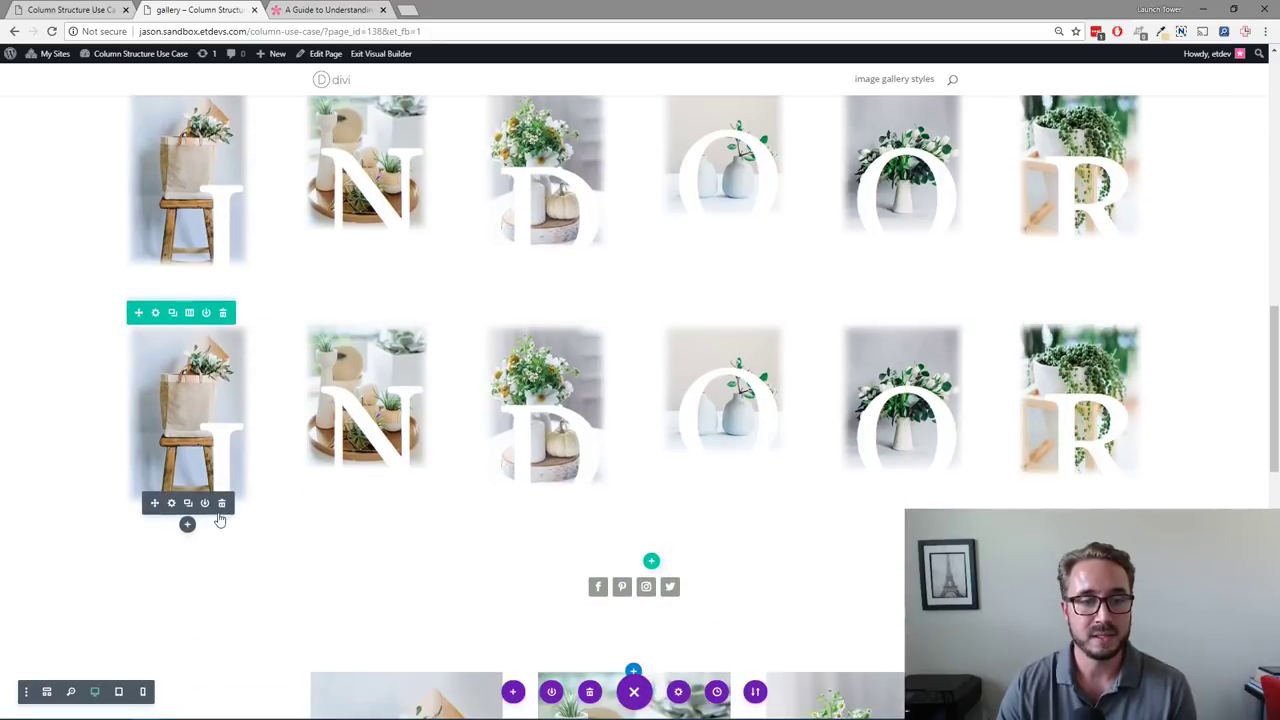
# Step: Delete all six letter text modules from the duplicated row, keeping only its images
pyautogui.click(222, 503)
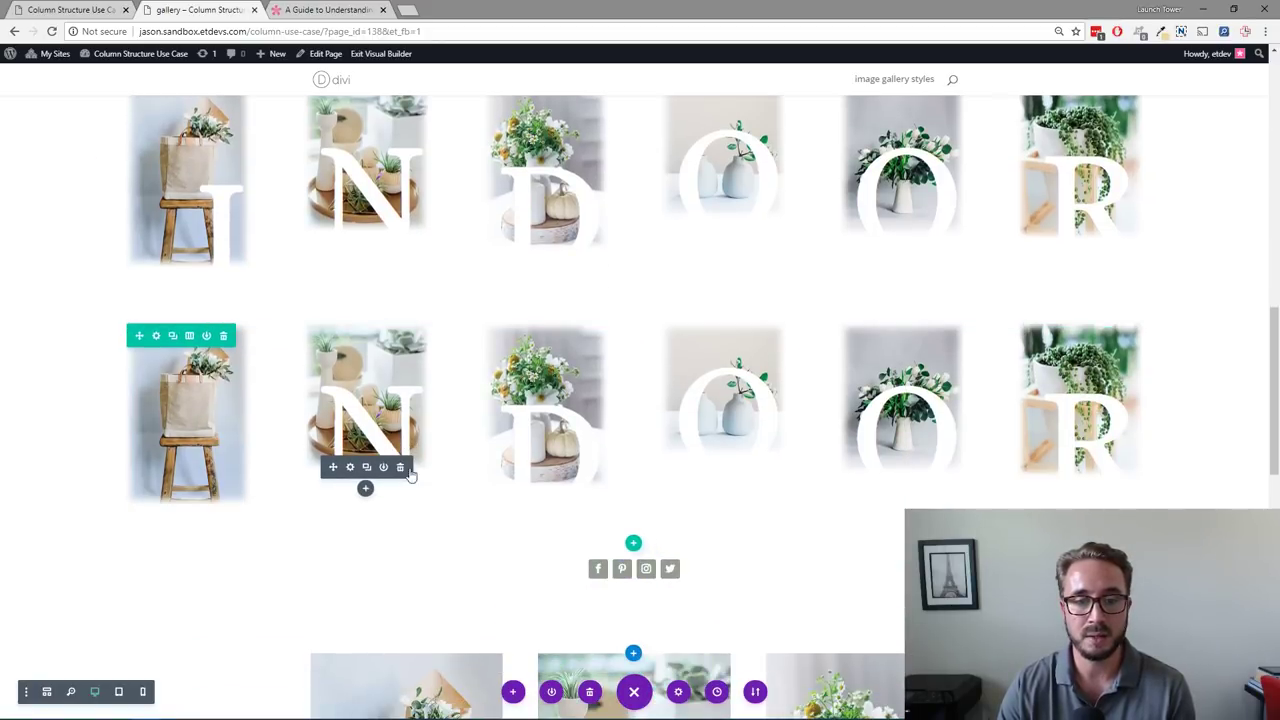
pyautogui.click(401, 470)
pyautogui.click(578, 486)
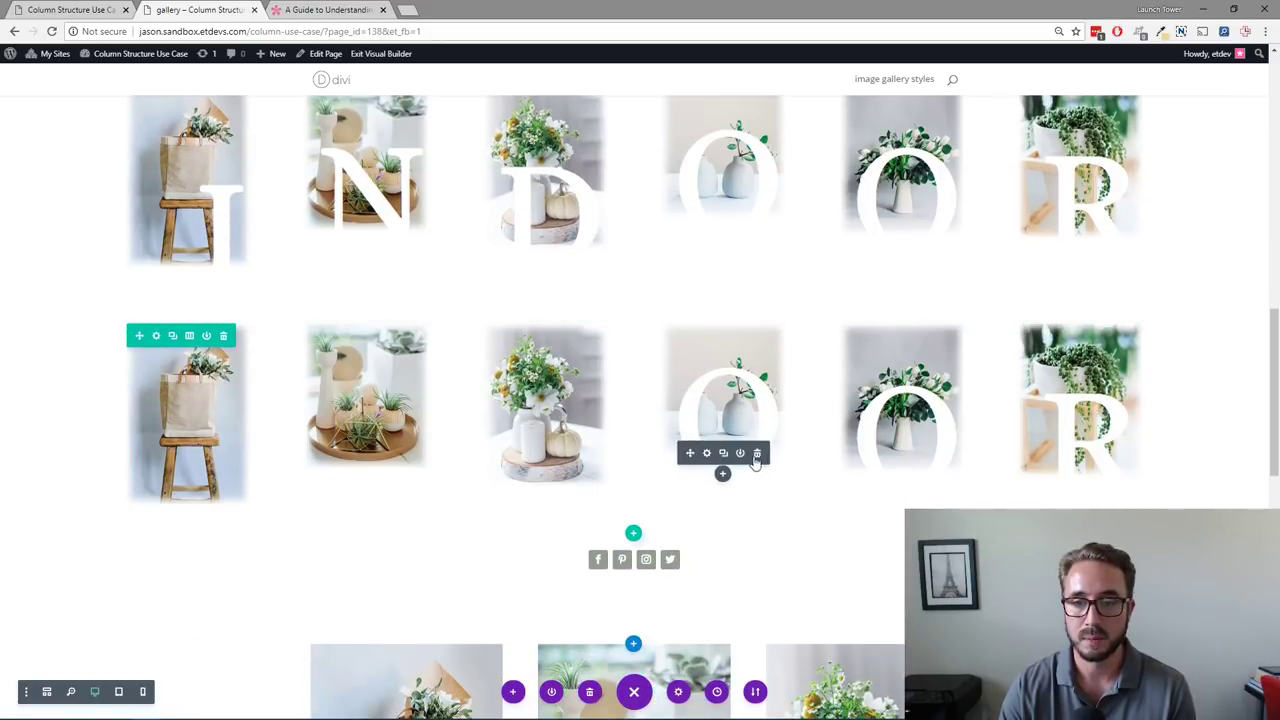
pyautogui.click(758, 455)
pyautogui.click(936, 470)
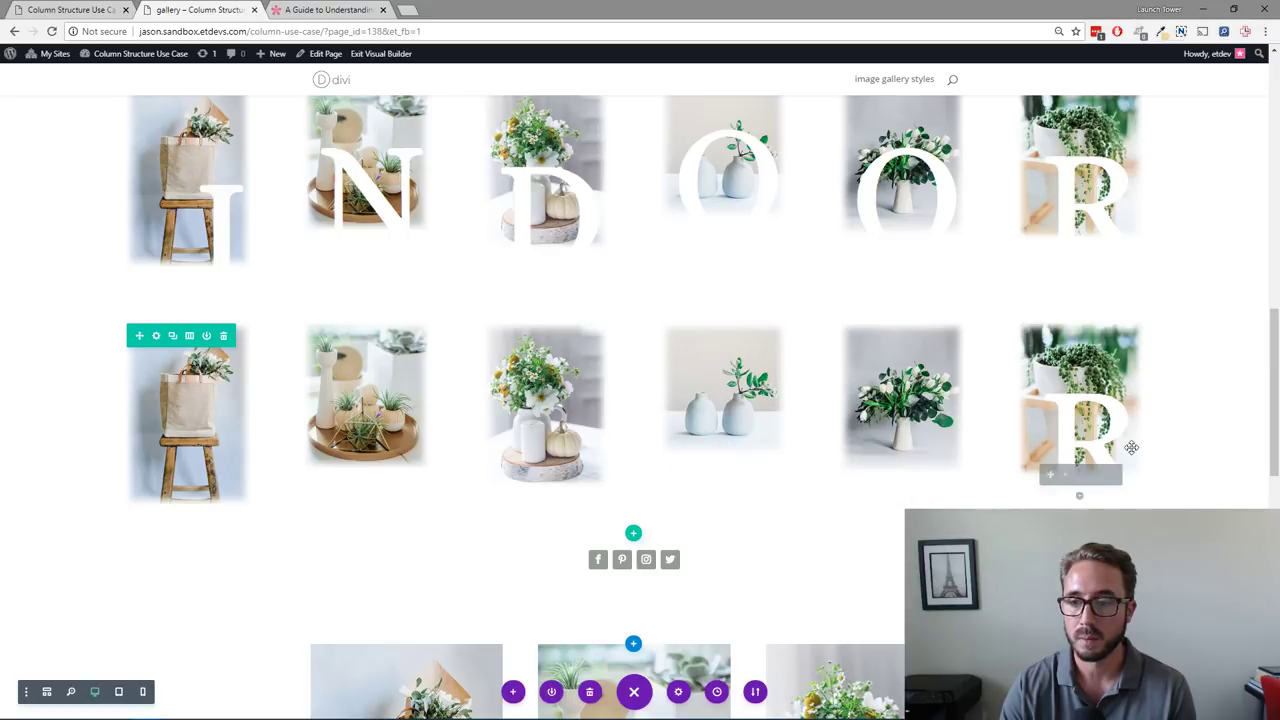
pyautogui.click(1115, 476)
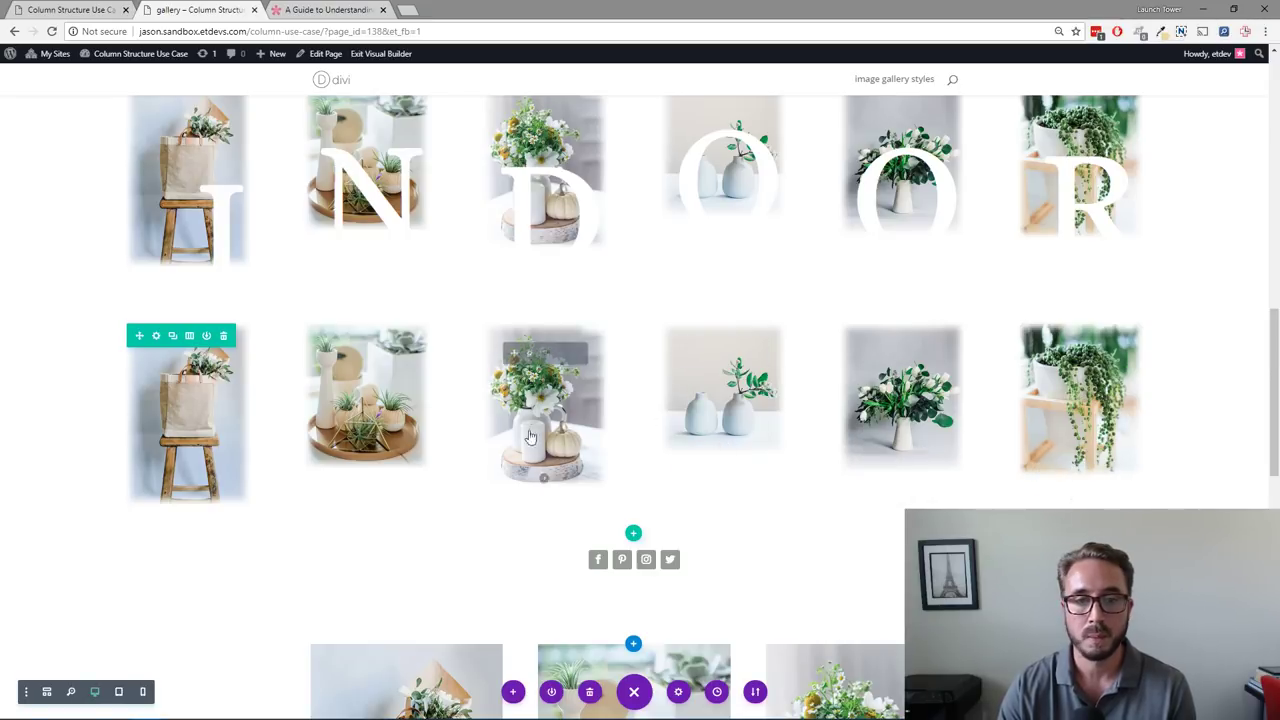
# Step: Change the duplicated row's column structure to one-fifth, three-fifths, one-fifth, with a wide centre column between two narrow ones
pyautogui.click(190, 338)
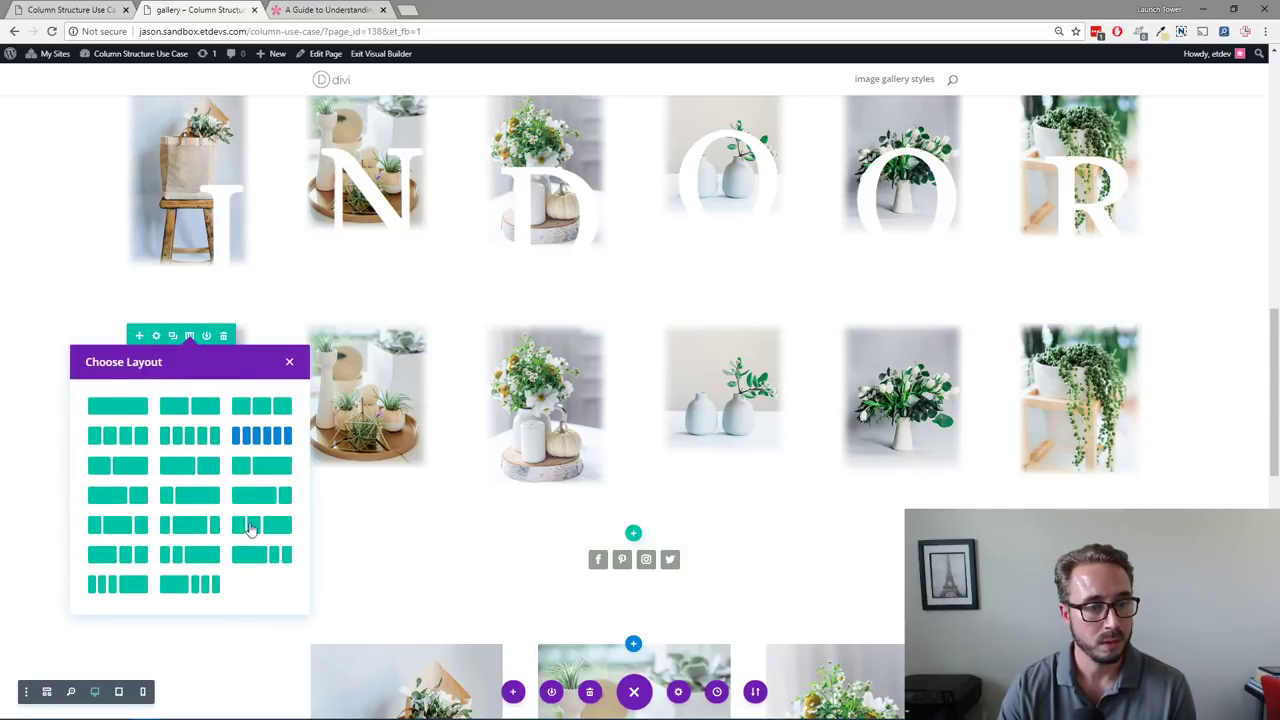
pyautogui.click(190, 532)
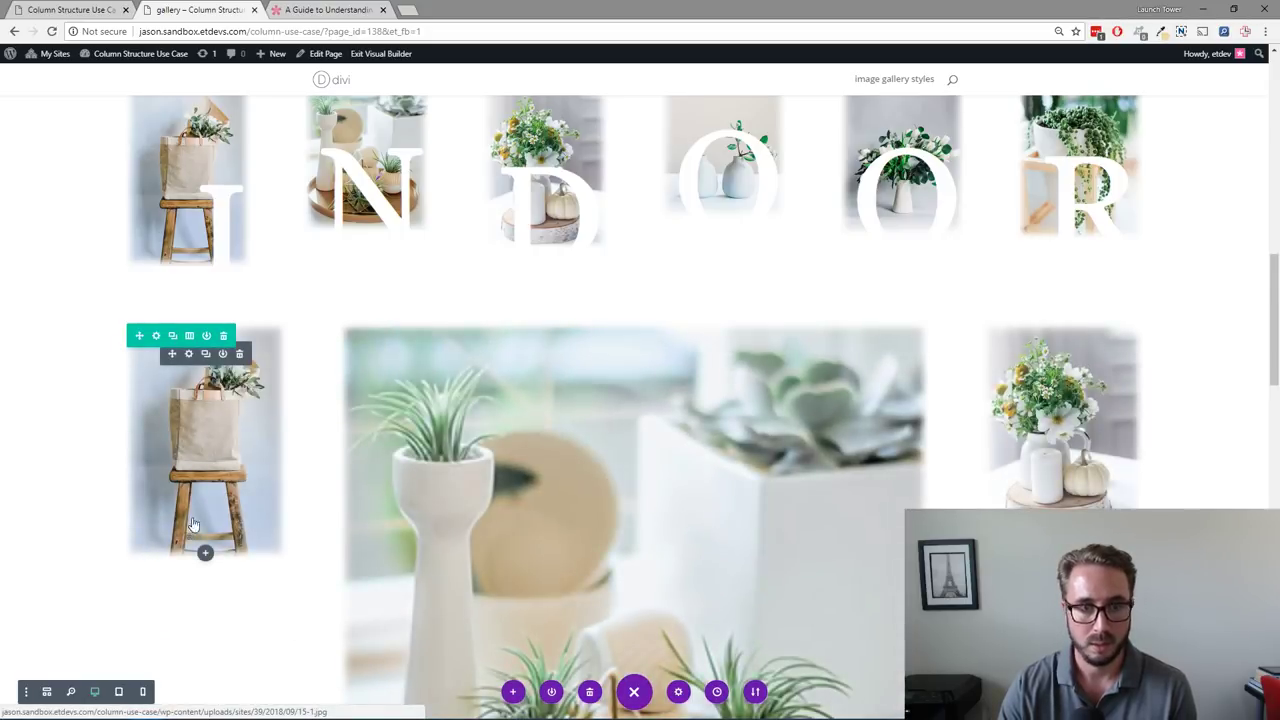
pyautogui.scroll(-4, 614, 355)
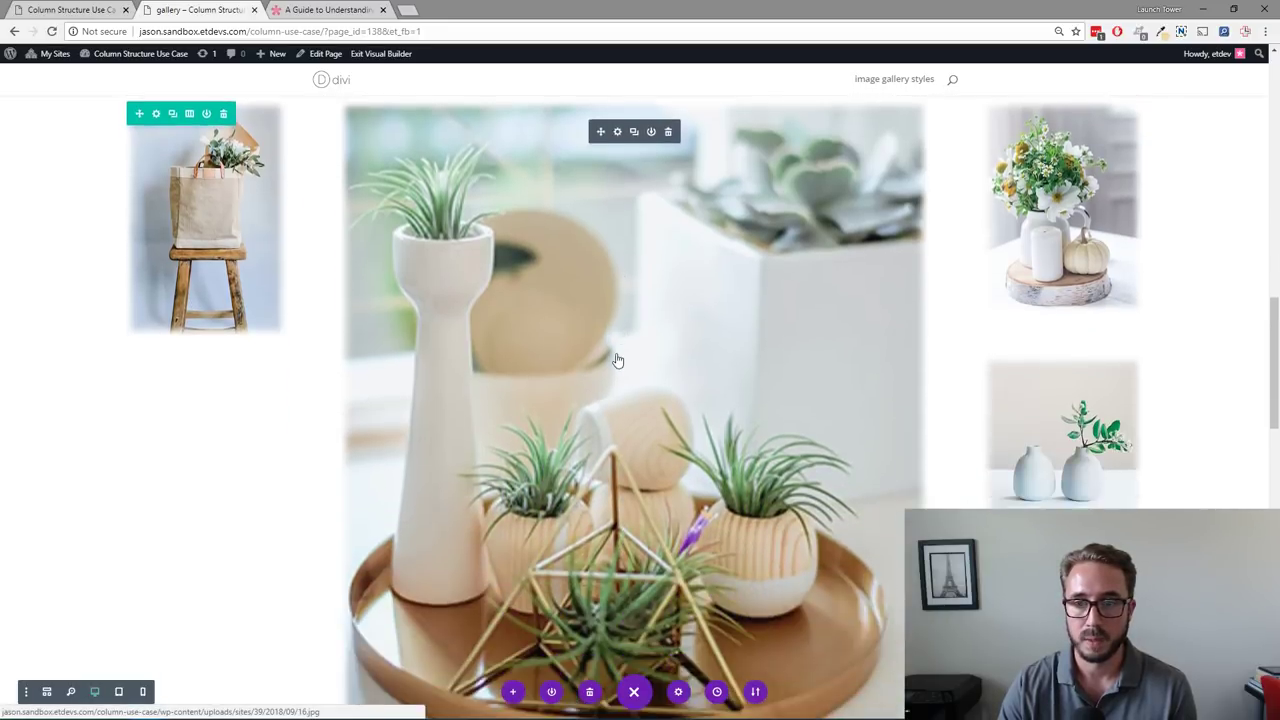
pyautogui.scroll(1, 615, 360)
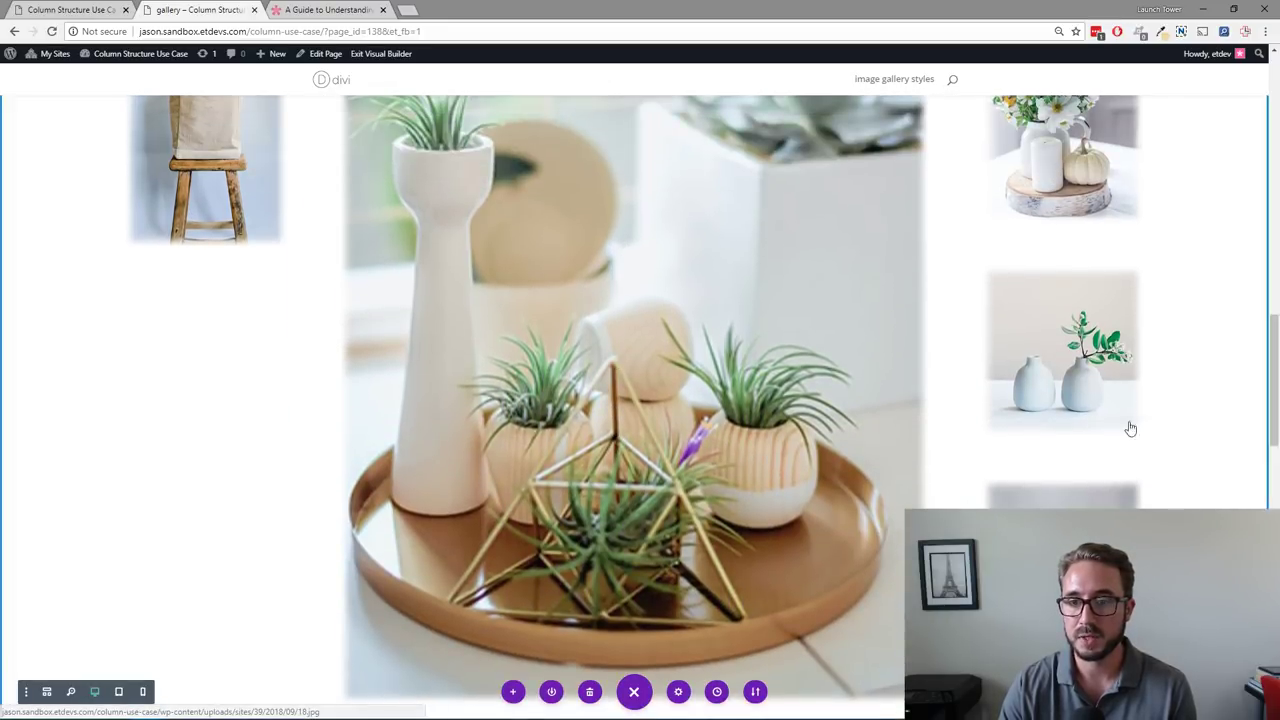
pyautogui.scroll(3, 810, 445)
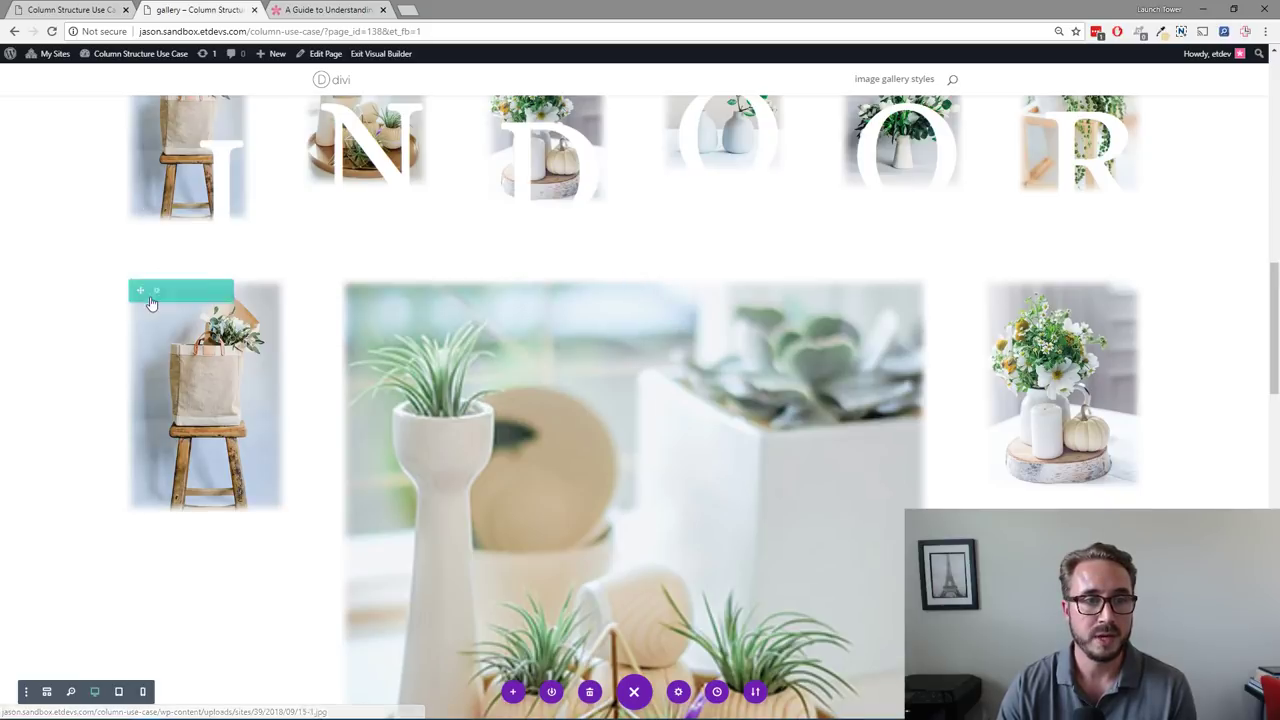
# Step: Turn off the custom width in the duplicated row's sizing options and save the row settings
pyautogui.click(156, 292)
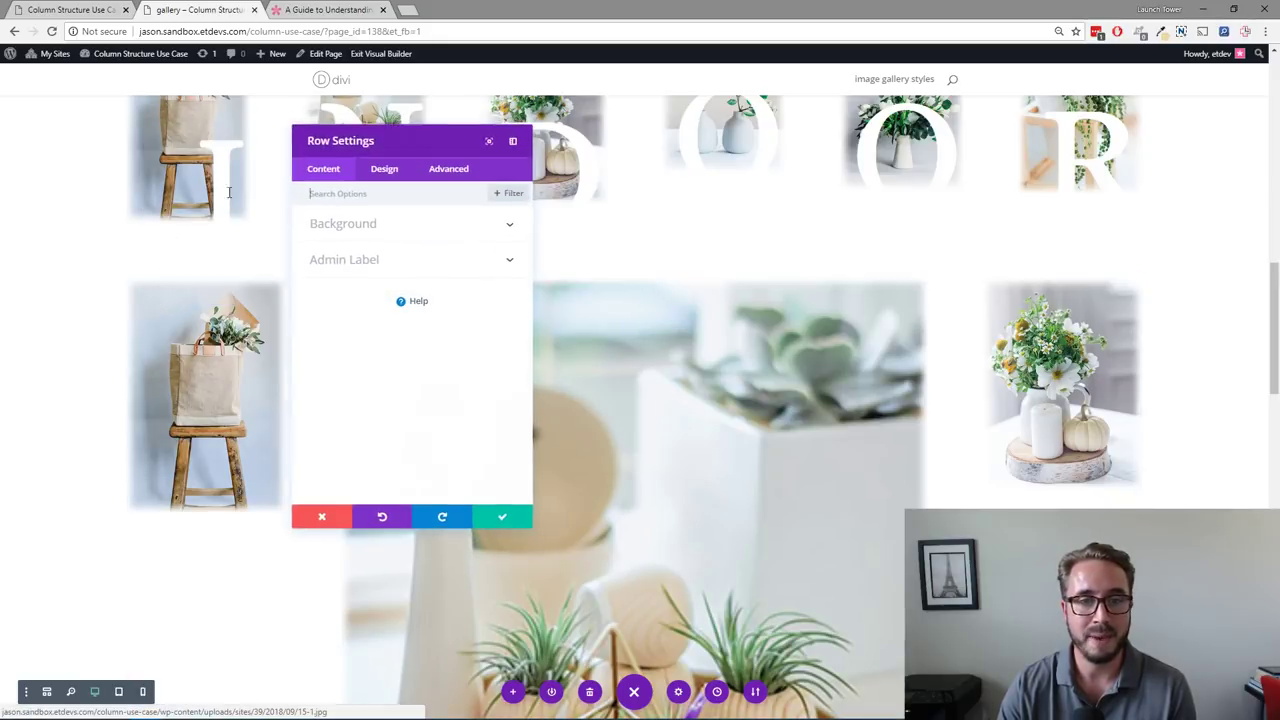
pyautogui.click(385, 169)
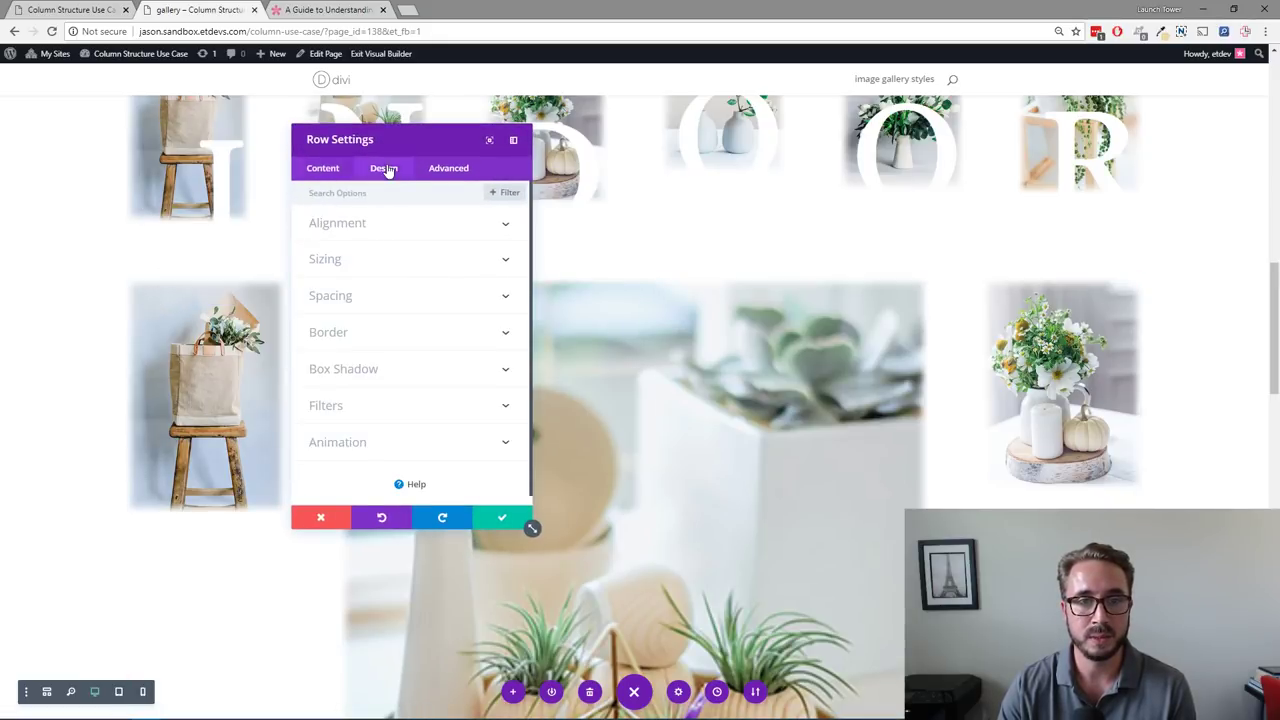
pyautogui.click(383, 261)
pyautogui.click(340, 242)
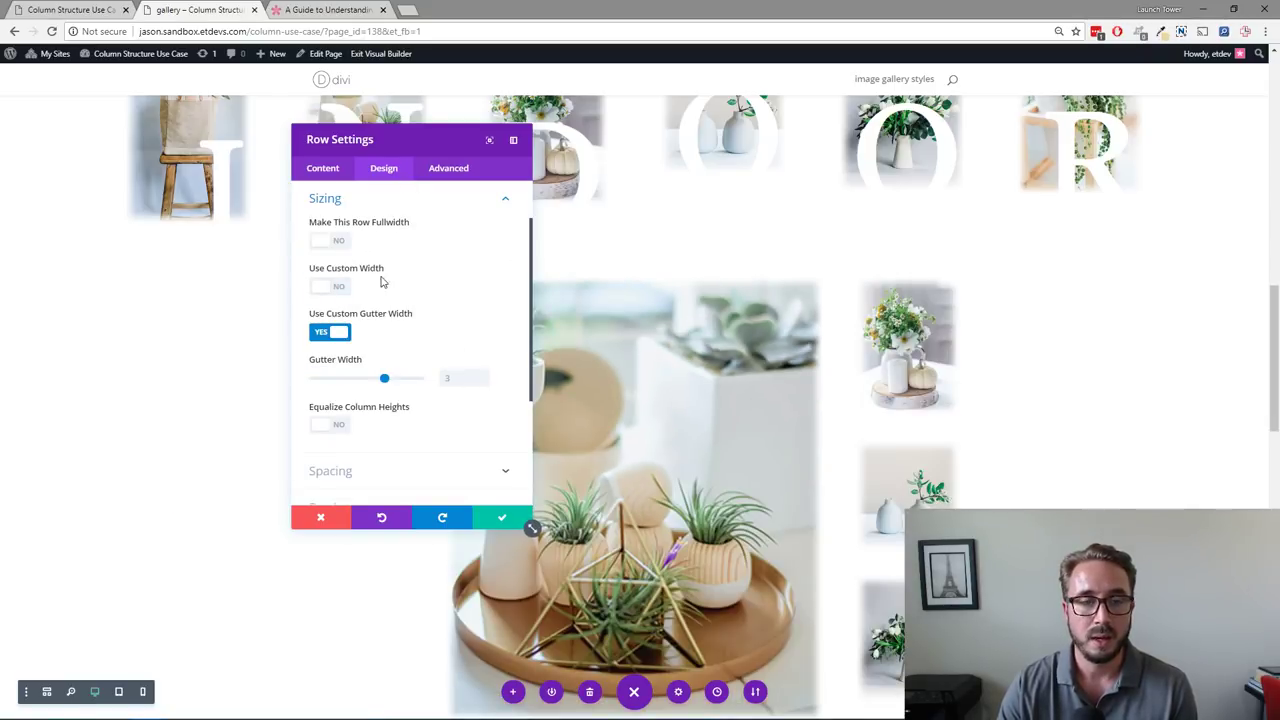
pyautogui.click(502, 521)
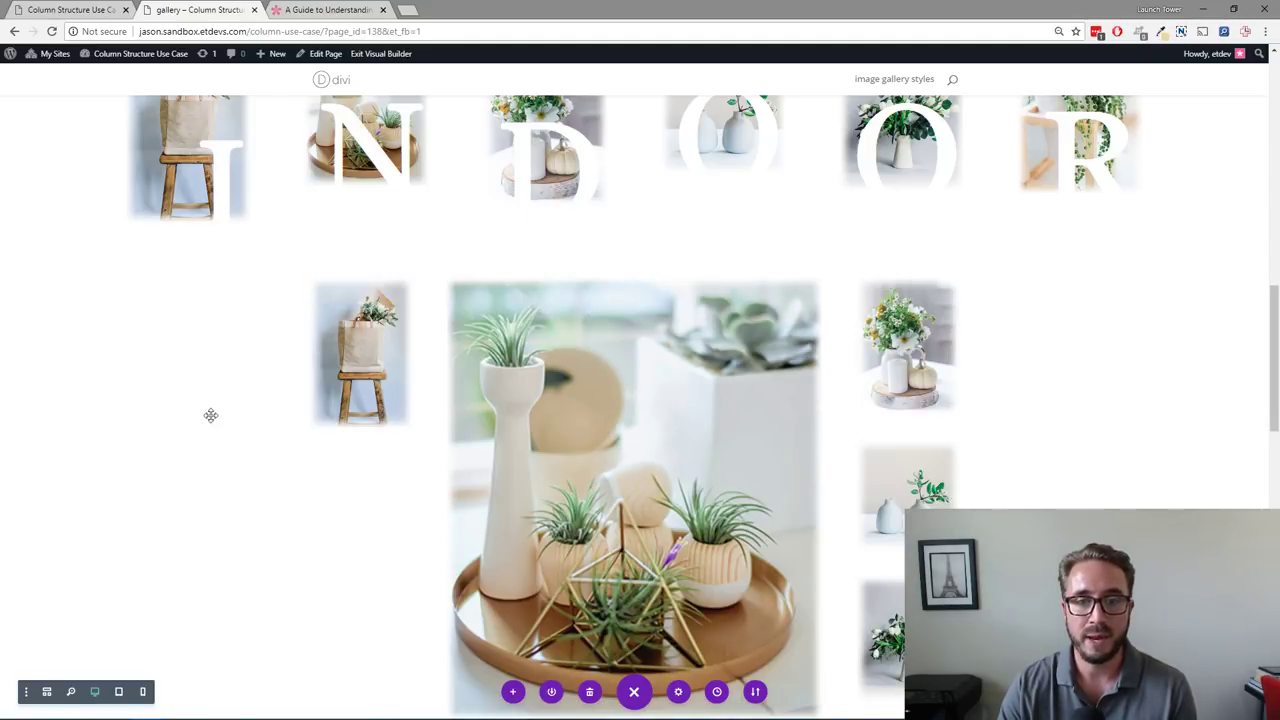
# Step: Rearrange the side images into three per narrow column, placing the vases and hanging plant beneath the bag image in the left column
pyautogui.scroll(-2, 571, 423)
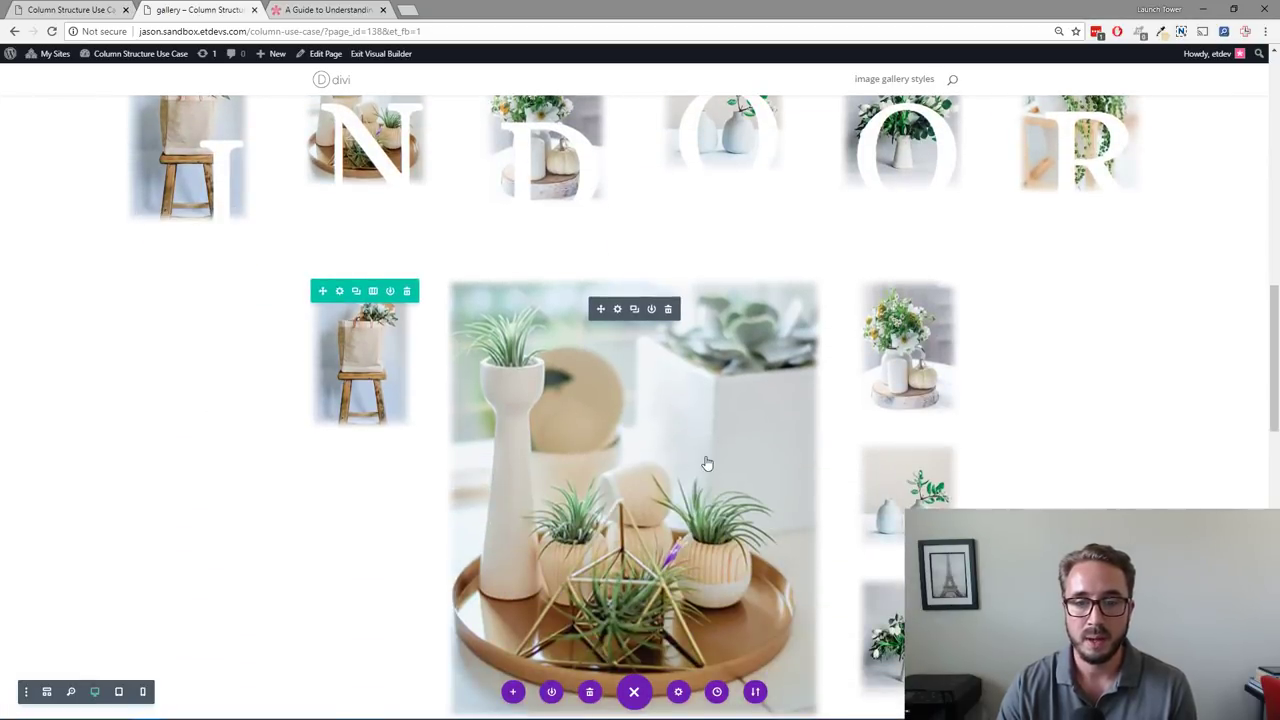
pyautogui.scroll(-1, 658, 366)
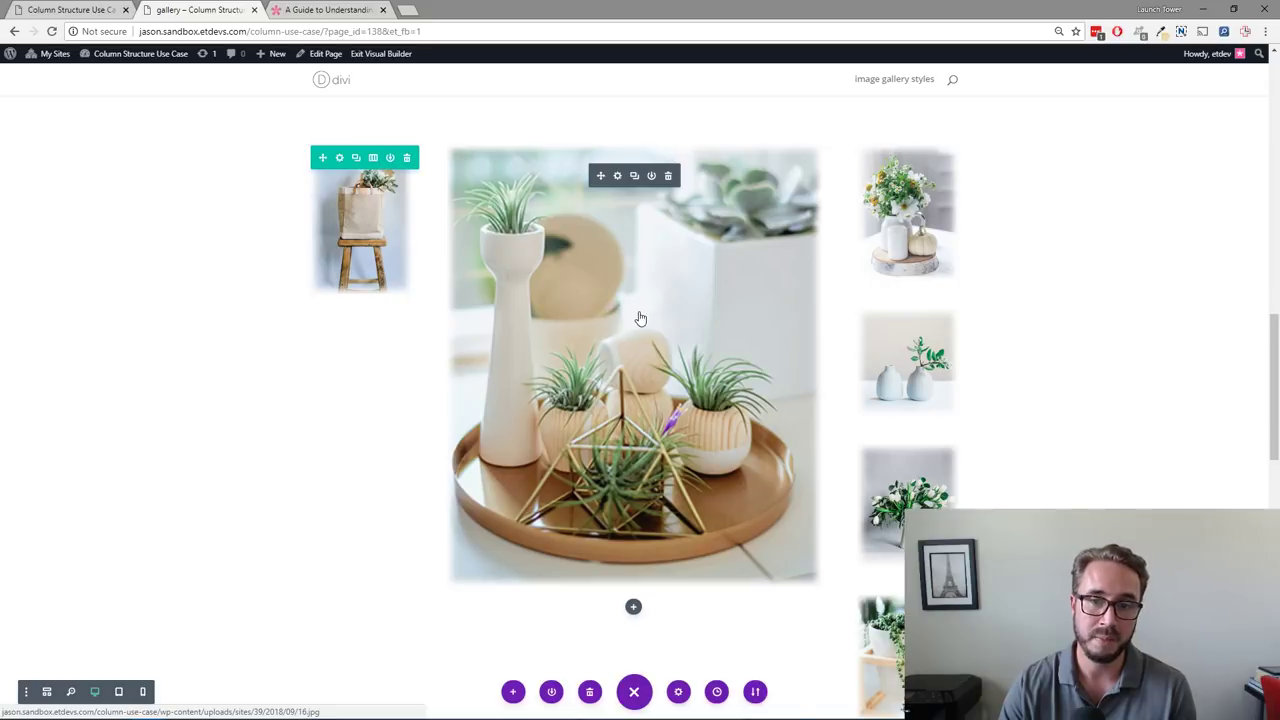
pyautogui.scroll(1, 688, 327)
pyautogui.scroll(-1, 686, 328)
pyautogui.scroll(1, 683, 328)
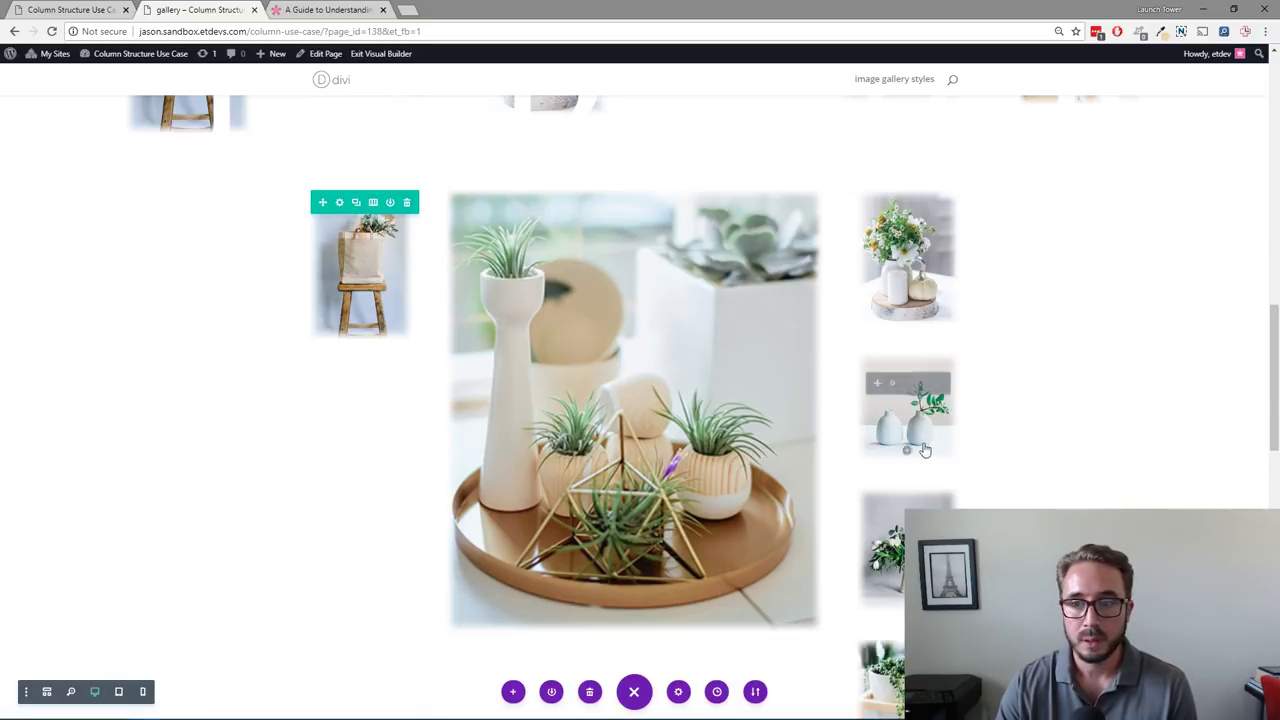
pyautogui.moveTo(875, 384); pyautogui.dragTo(876, 418)
pyautogui.moveTo(874, 532); pyautogui.dragTo(363, 522)
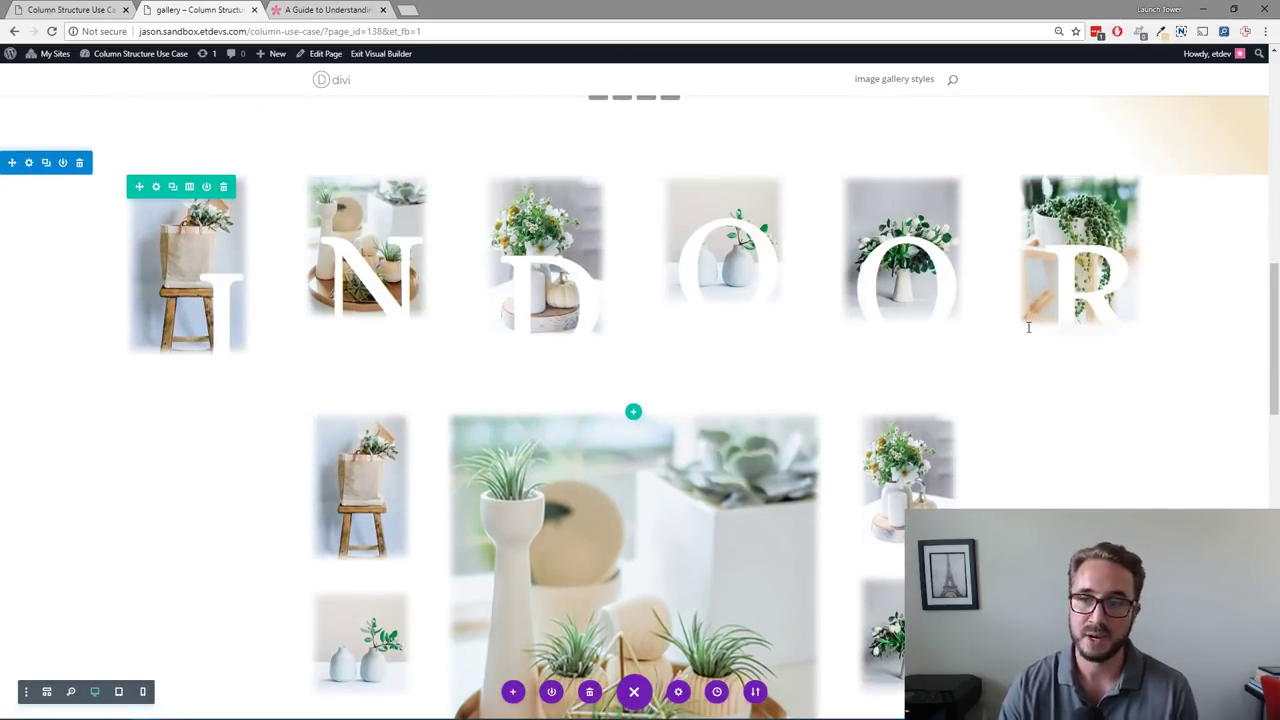
# Step: Review the letter row, the rearranged row with the large centre image, and the gallery section below
pyautogui.scroll(-1, 1025, 320)
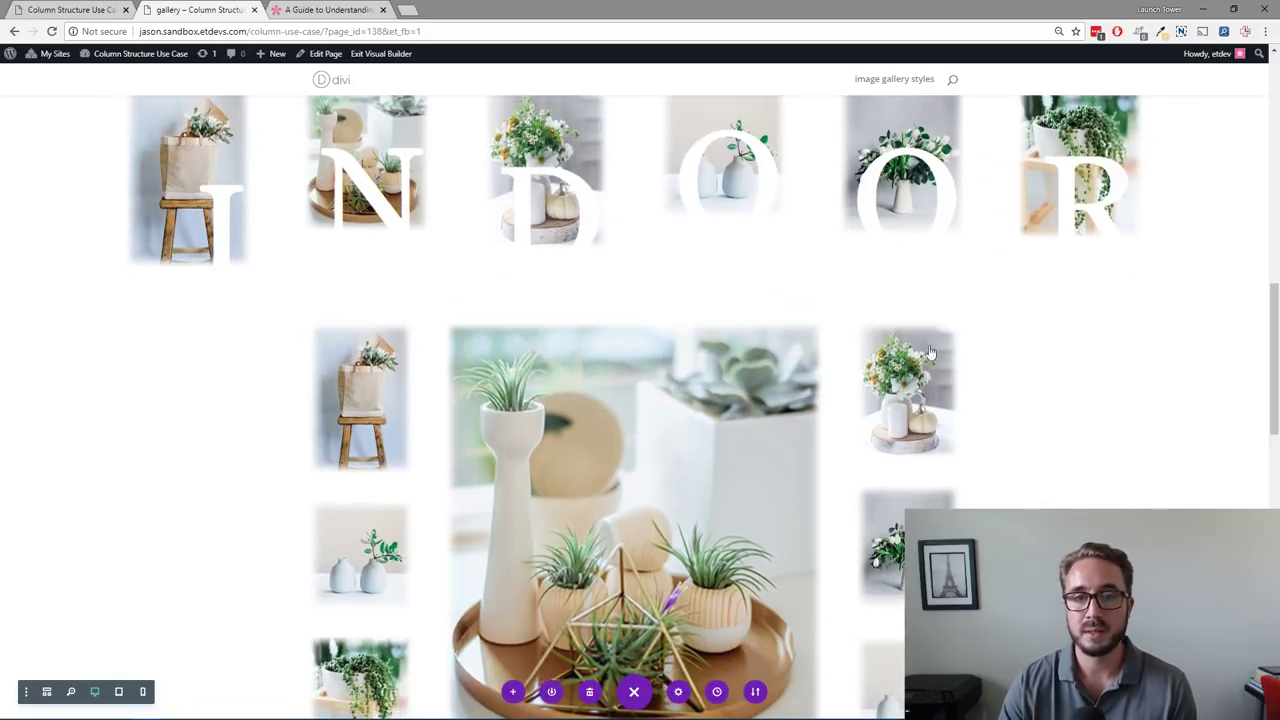
pyautogui.scroll(1, 605, 302)
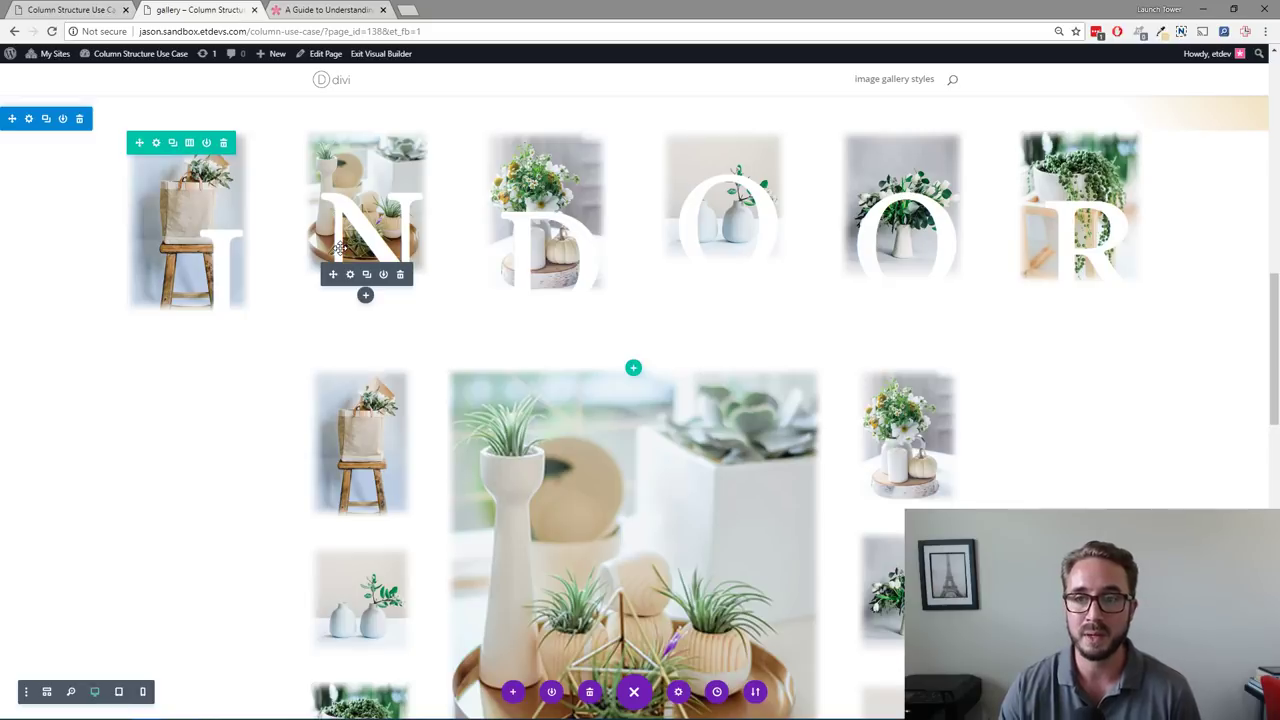
pyautogui.scroll(1, 340, 250)
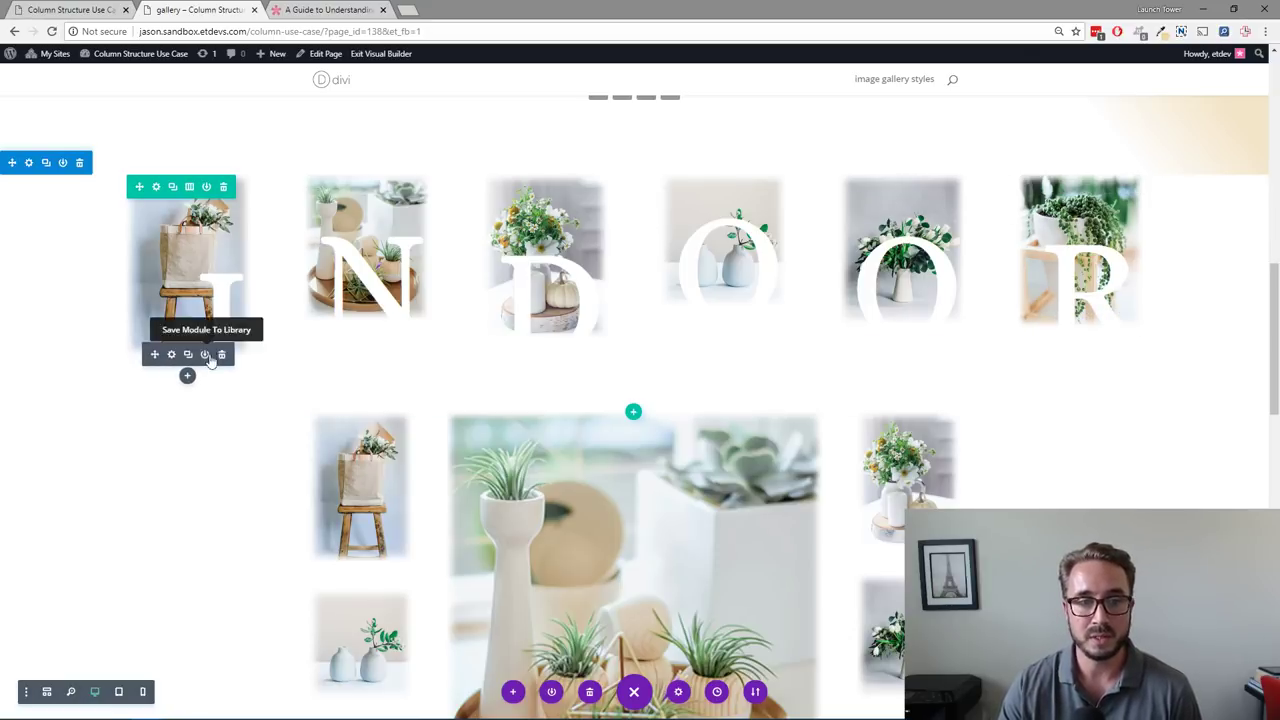
pyautogui.scroll(-3, 725, 315)
pyautogui.scroll(-5, 733, 326)
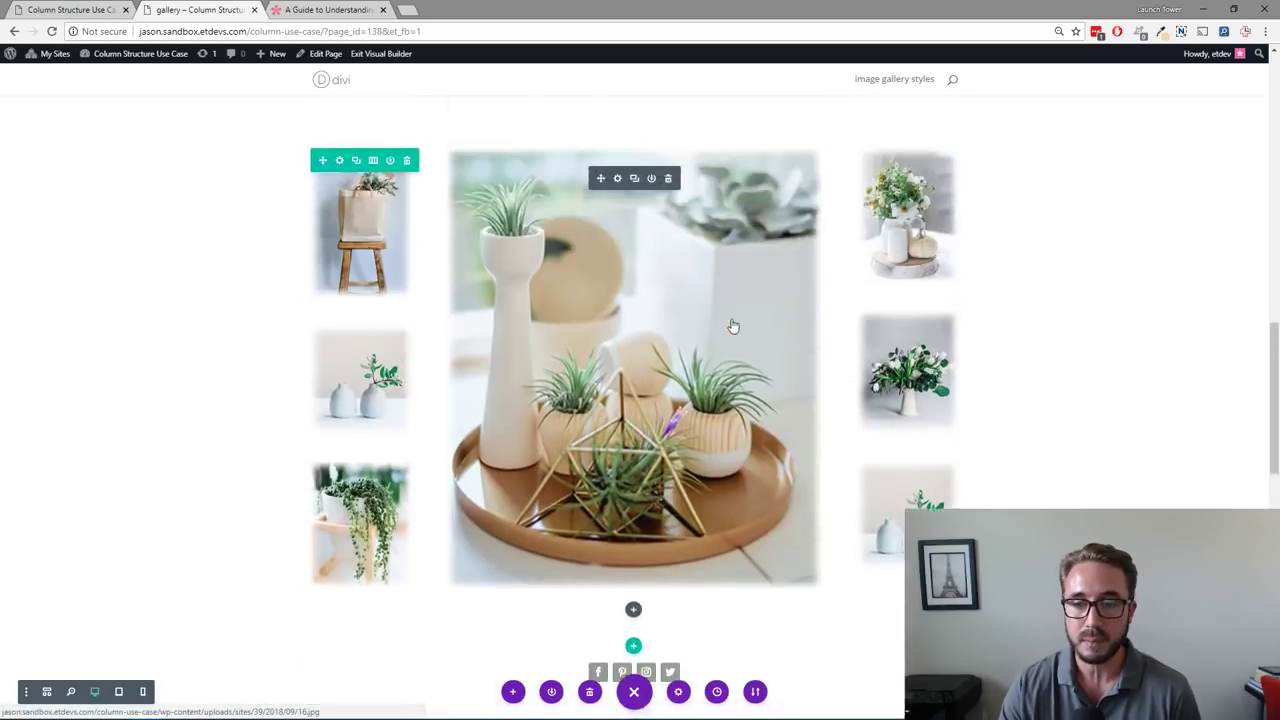
pyautogui.scroll(-2, 730, 318)
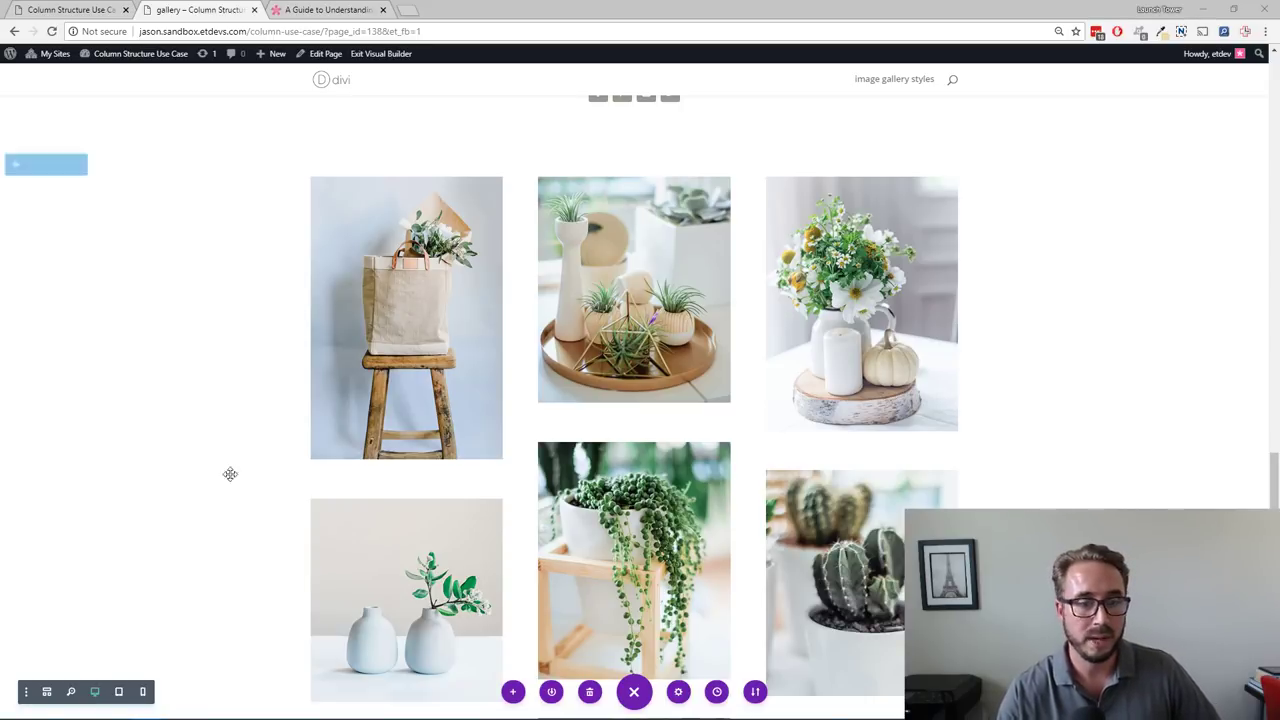
pyautogui.scroll(5, 209, 378)
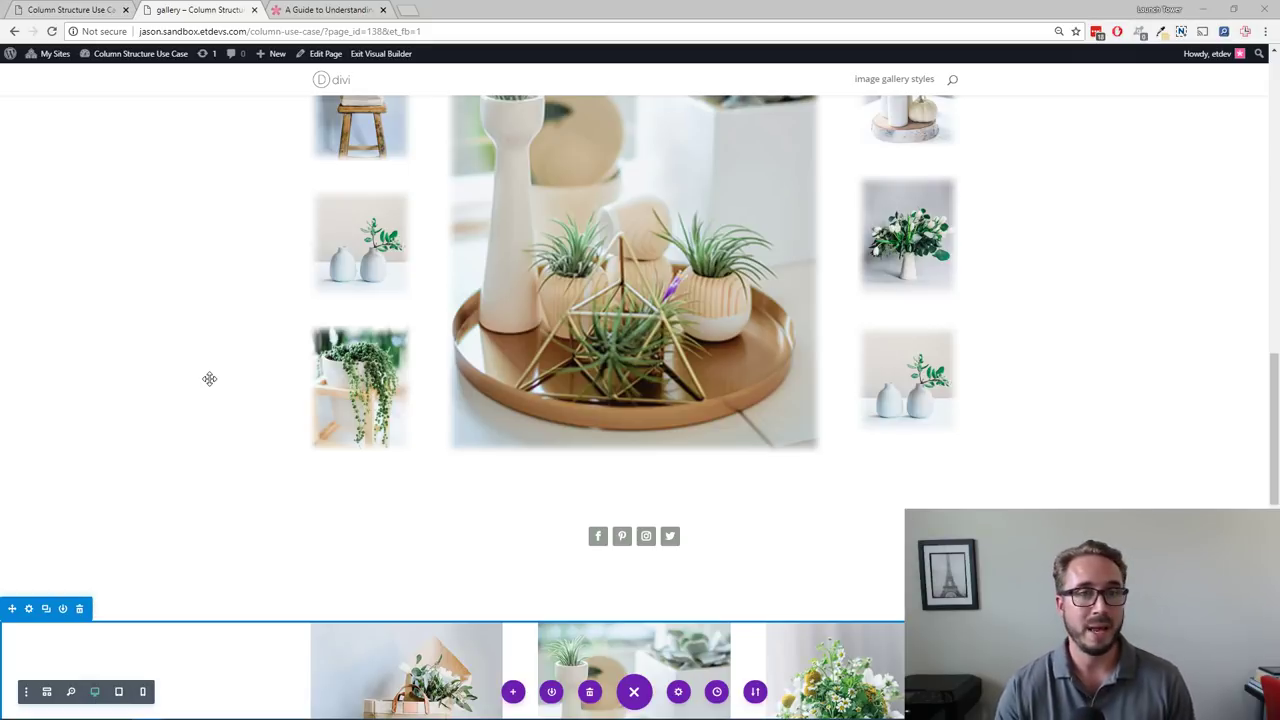
# Step: Check how the INDOOR letter row and the large-image row look in tablet view, and return to desktop view
pyautogui.scroll(3, 271, 345)
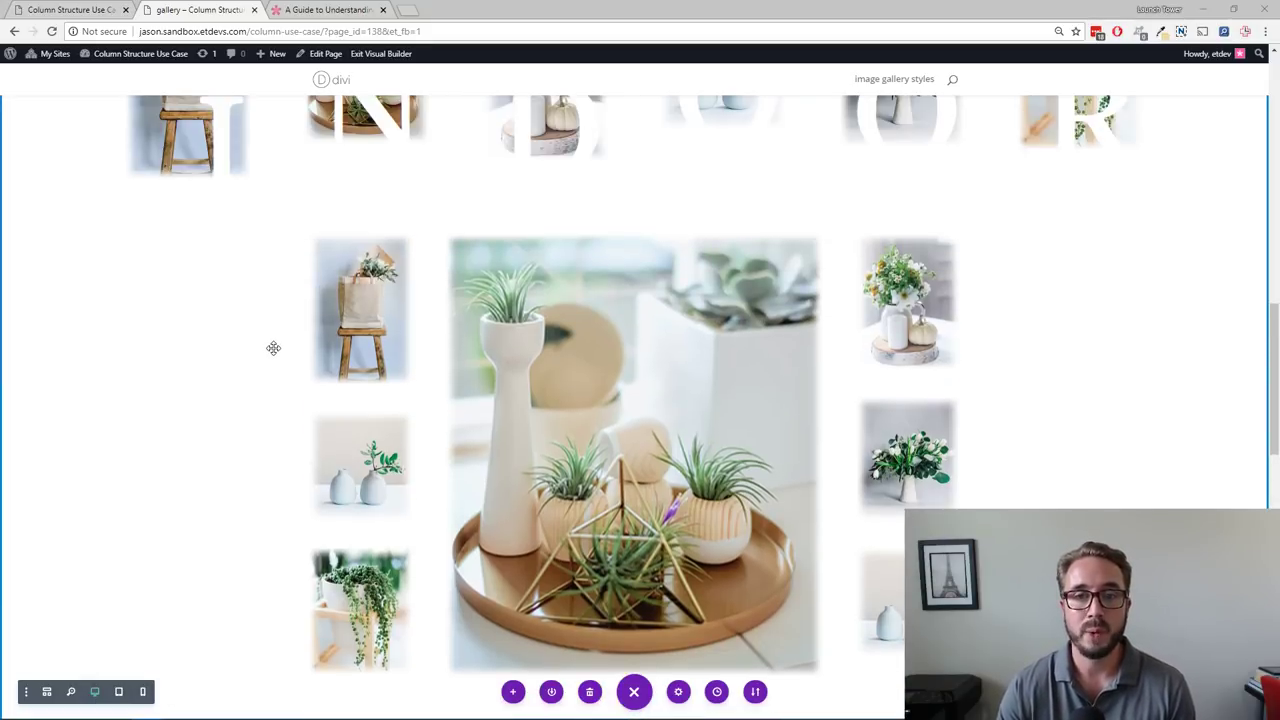
pyautogui.scroll(3, 273, 347)
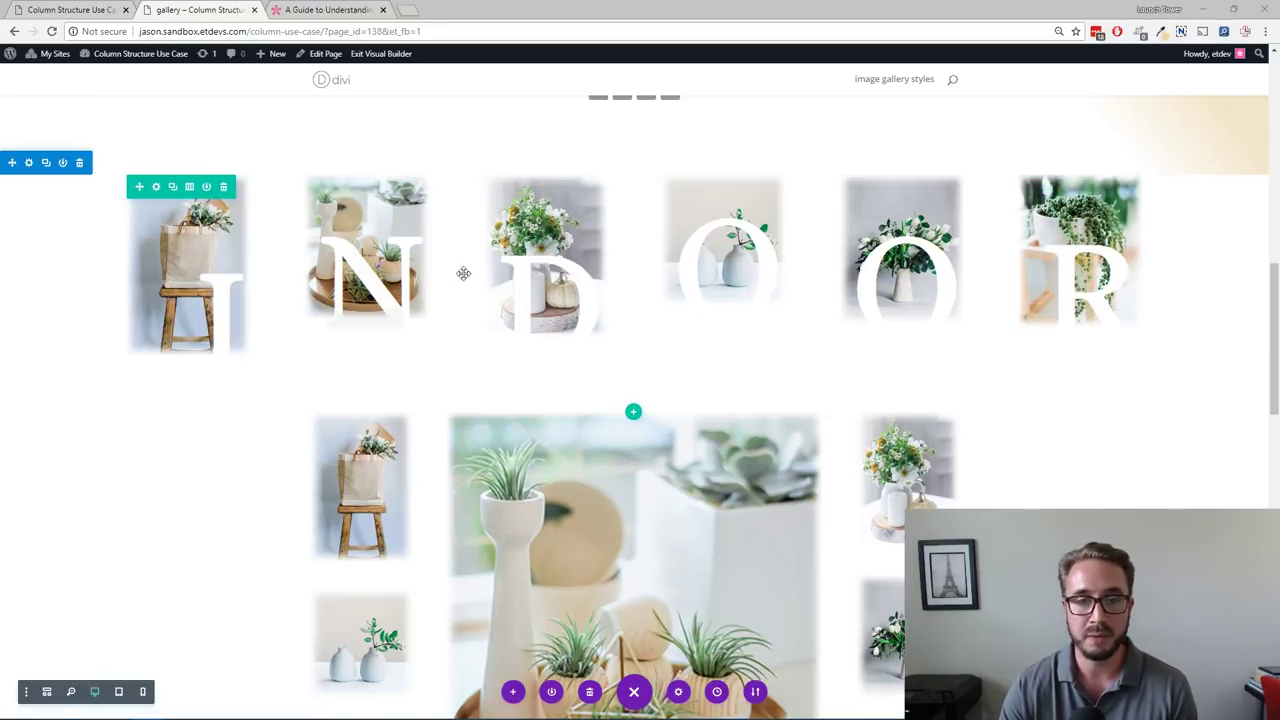
pyautogui.scroll(-1, 366, 337)
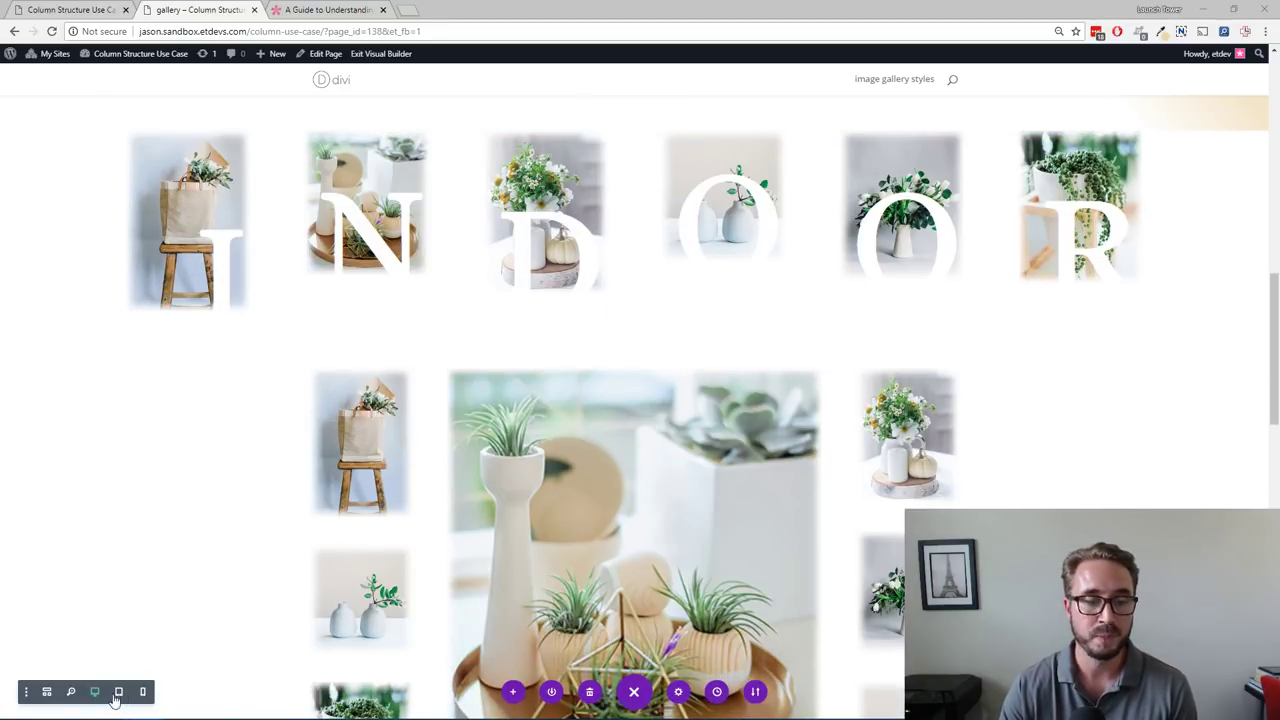
pyautogui.click(118, 692)
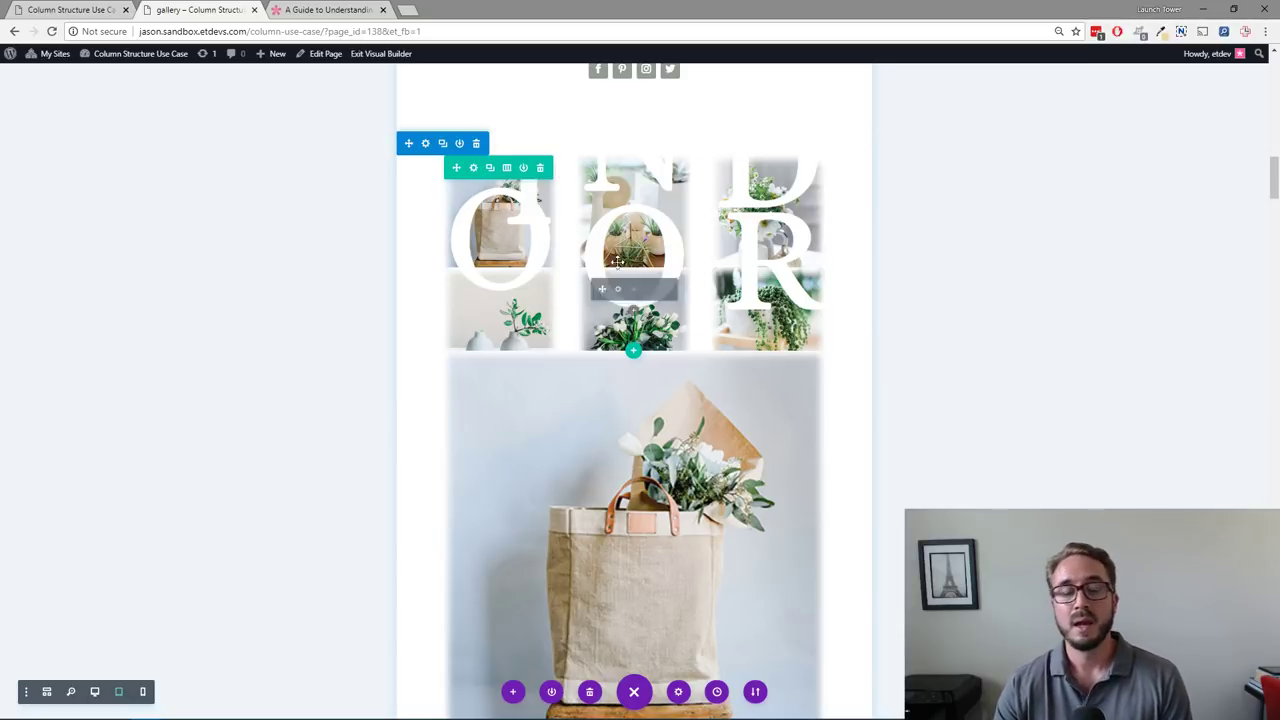
pyautogui.click(94, 696)
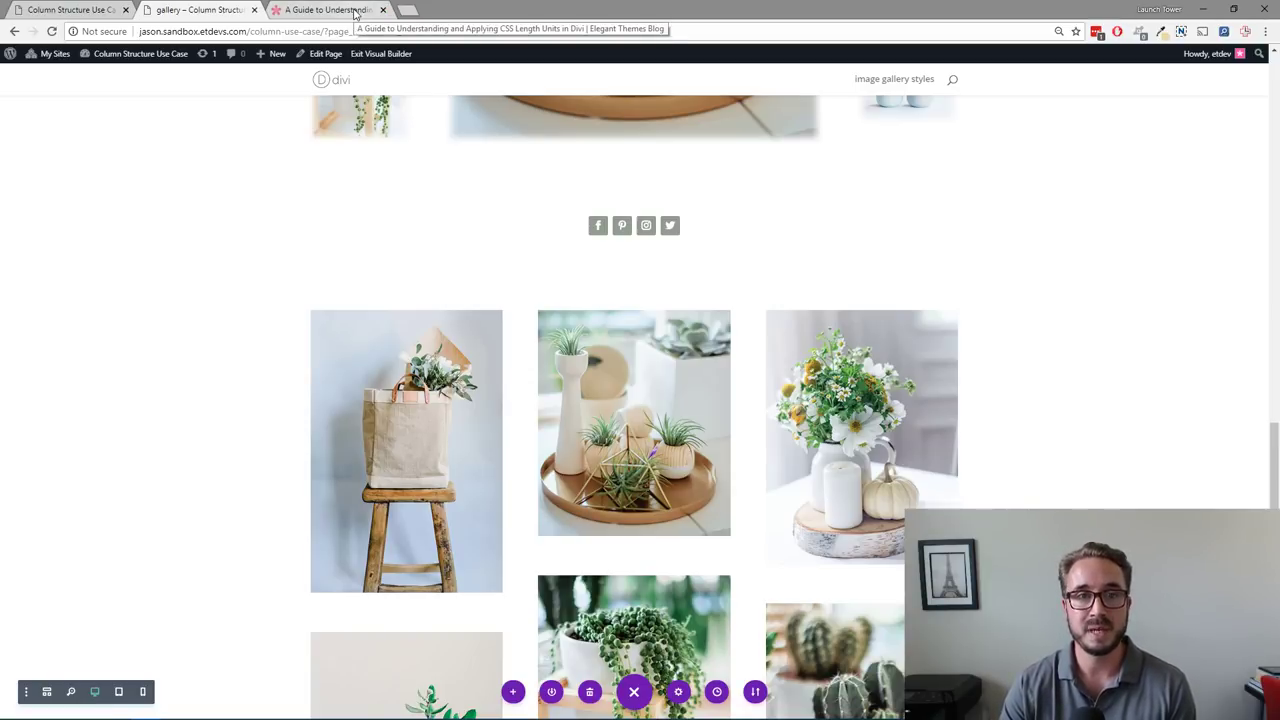
# Step: Open the finished example page in a smaller browser window and narrow it slightly to examine how the gallery rows scale
pyautogui.click(70, 9)
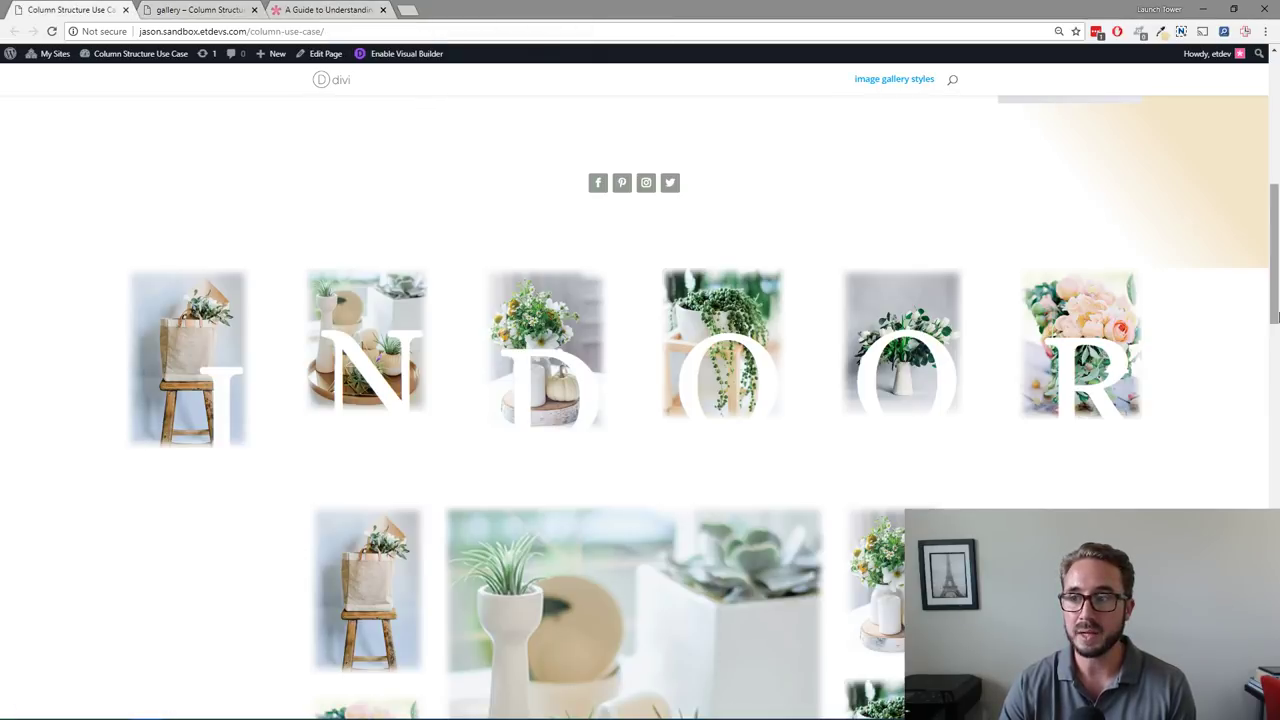
pyautogui.click(1234, 9)
pyautogui.moveTo(800, 52); pyautogui.dragTo(911, 51)
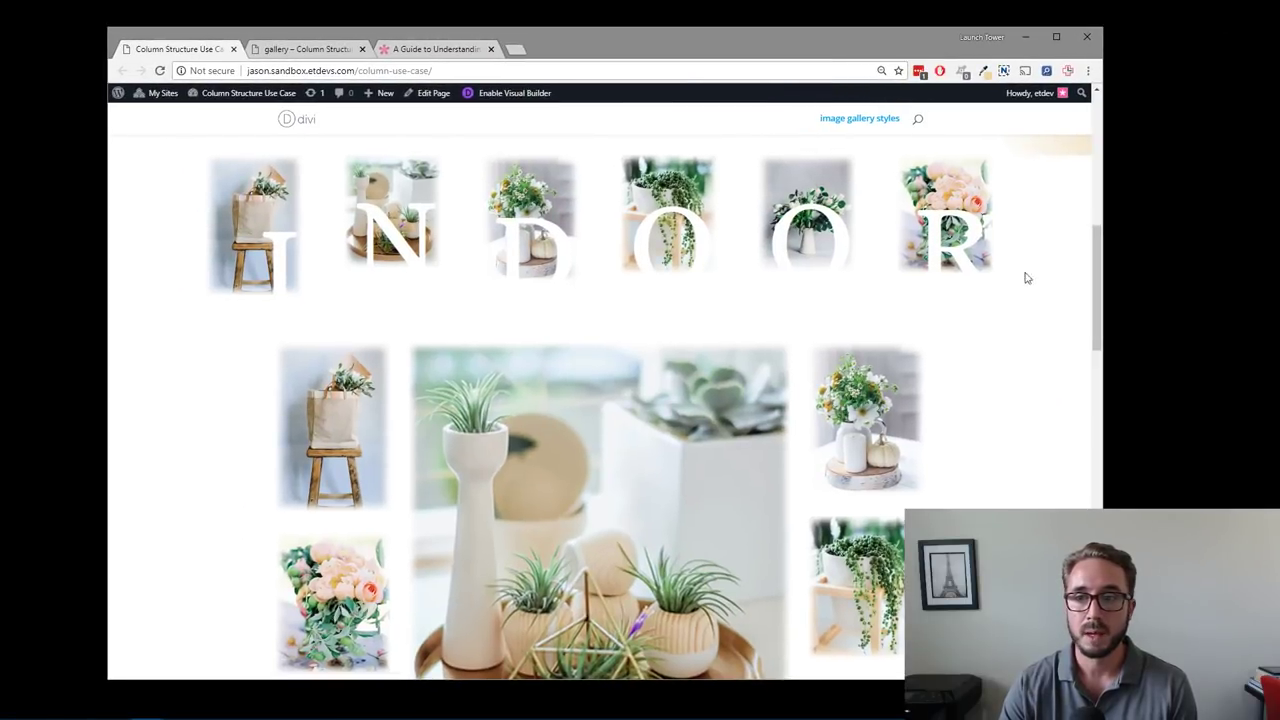
pyautogui.moveTo(1065, 328); pyautogui.dragTo(1006, 320)
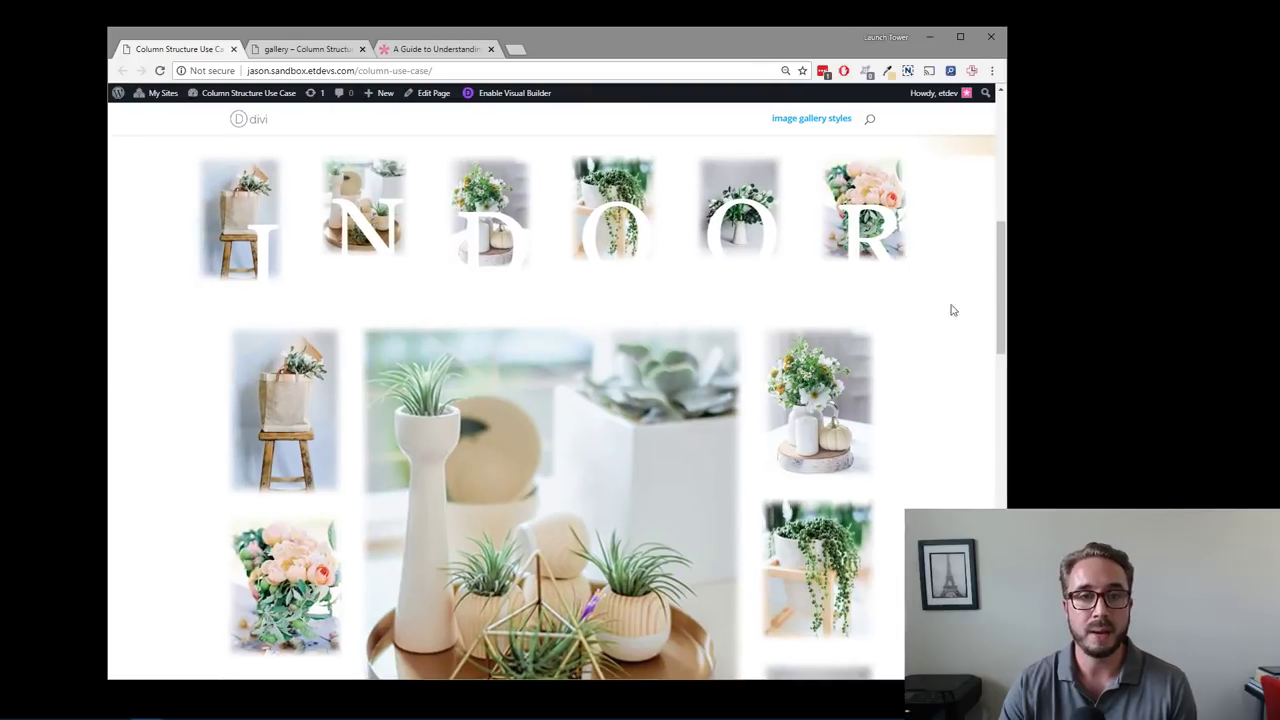
pyautogui.click(320, 49)
pyautogui.scroll(2, 570, 400)
pyautogui.scroll(2, 563, 290)
pyautogui.scroll(2, 563, 290)
pyautogui.hotkey('ctrl', 'pageup')
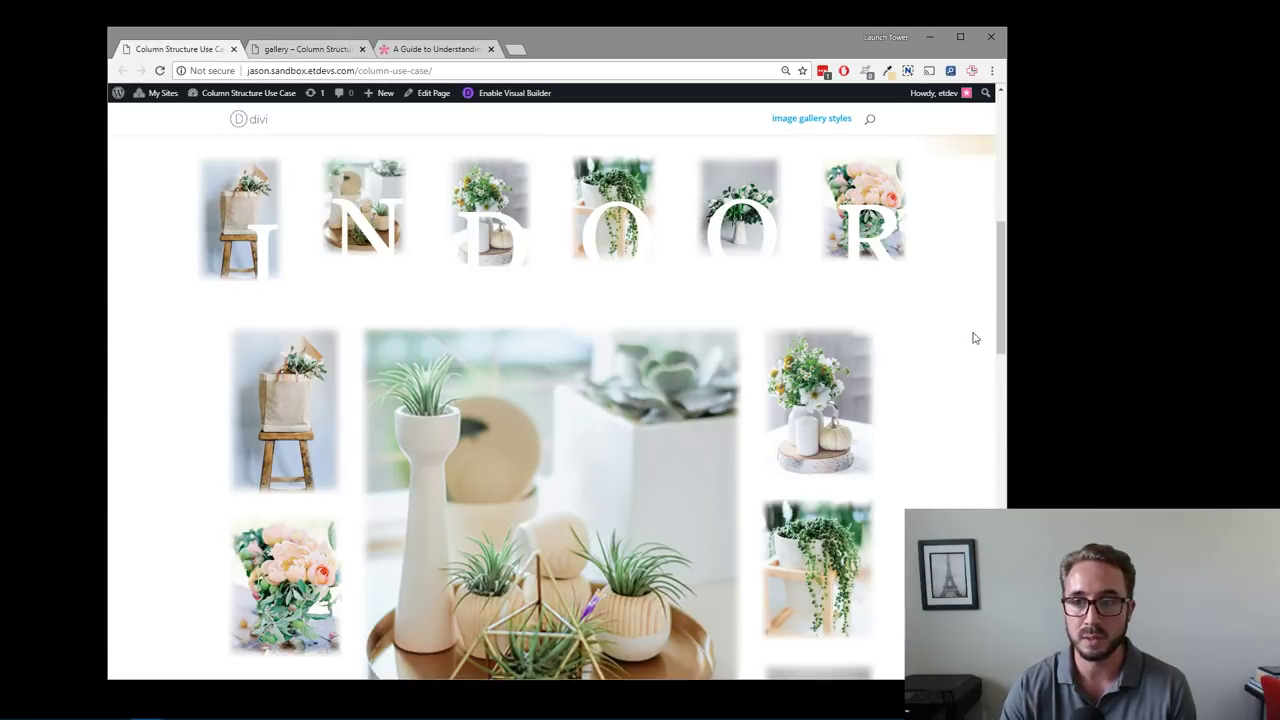
# Step: Narrow the browser window to tablet width and examine how the letter row and the large-image row stack
pyautogui.moveTo(1010, 342); pyautogui.dragTo(679, 288)
pyautogui.scroll(-5, 643, 310)
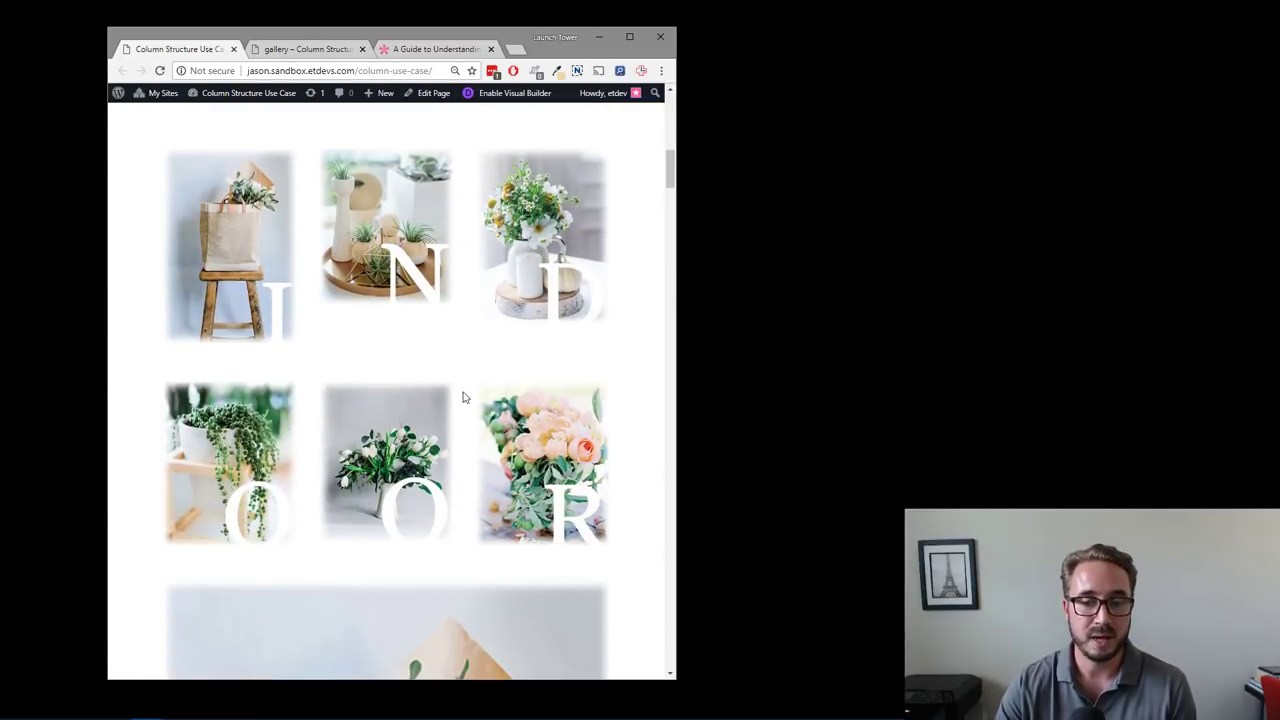
pyautogui.scroll(-20, 402, 434)
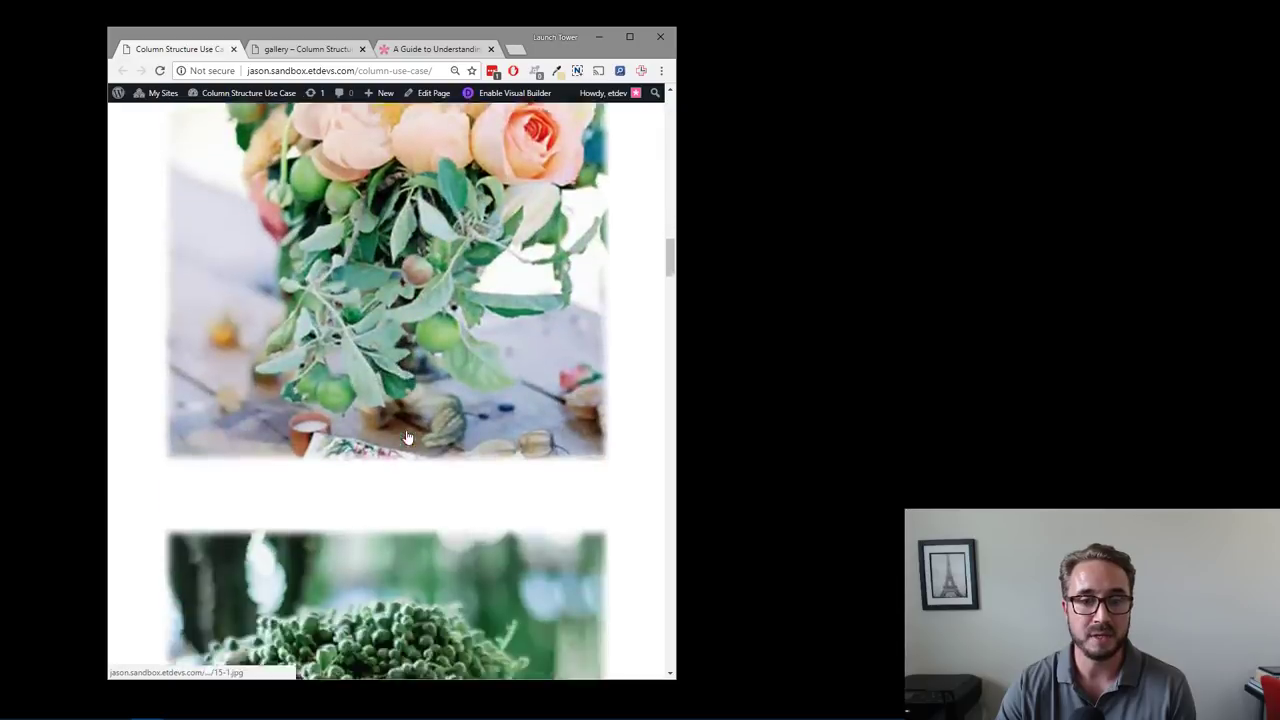
pyautogui.scroll(-15, 407, 437)
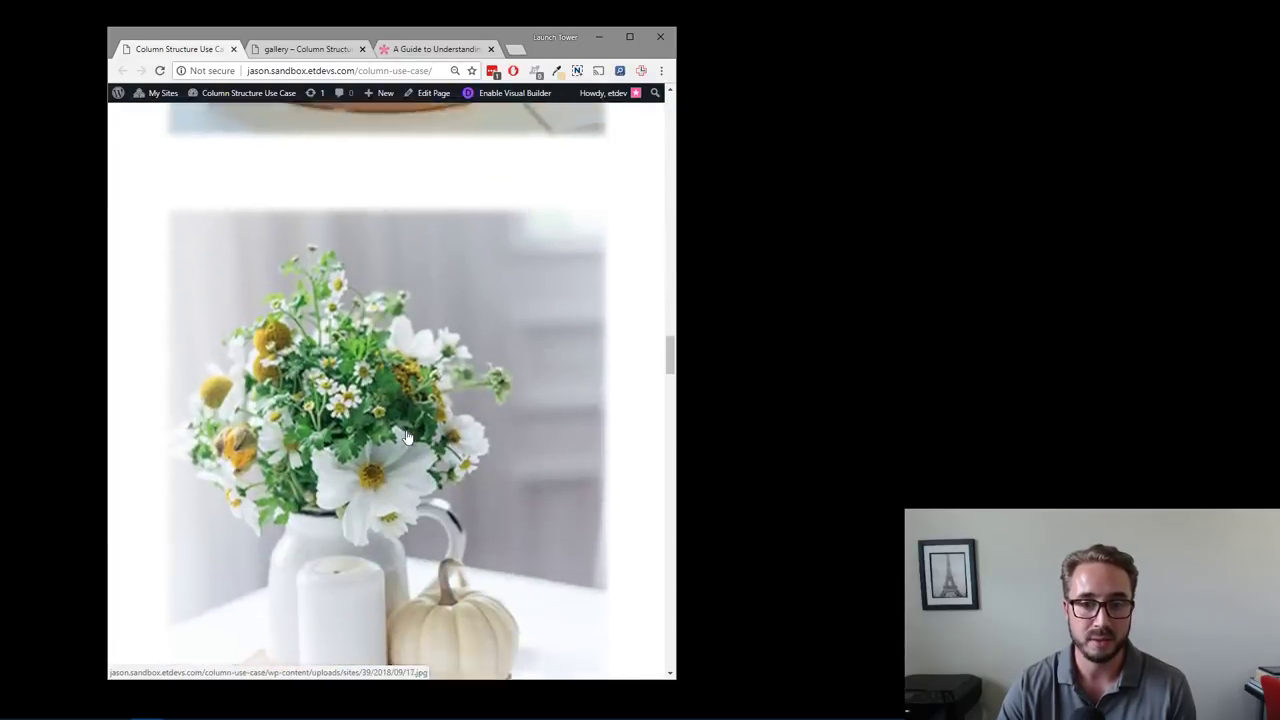
pyautogui.scroll(15, 405, 435)
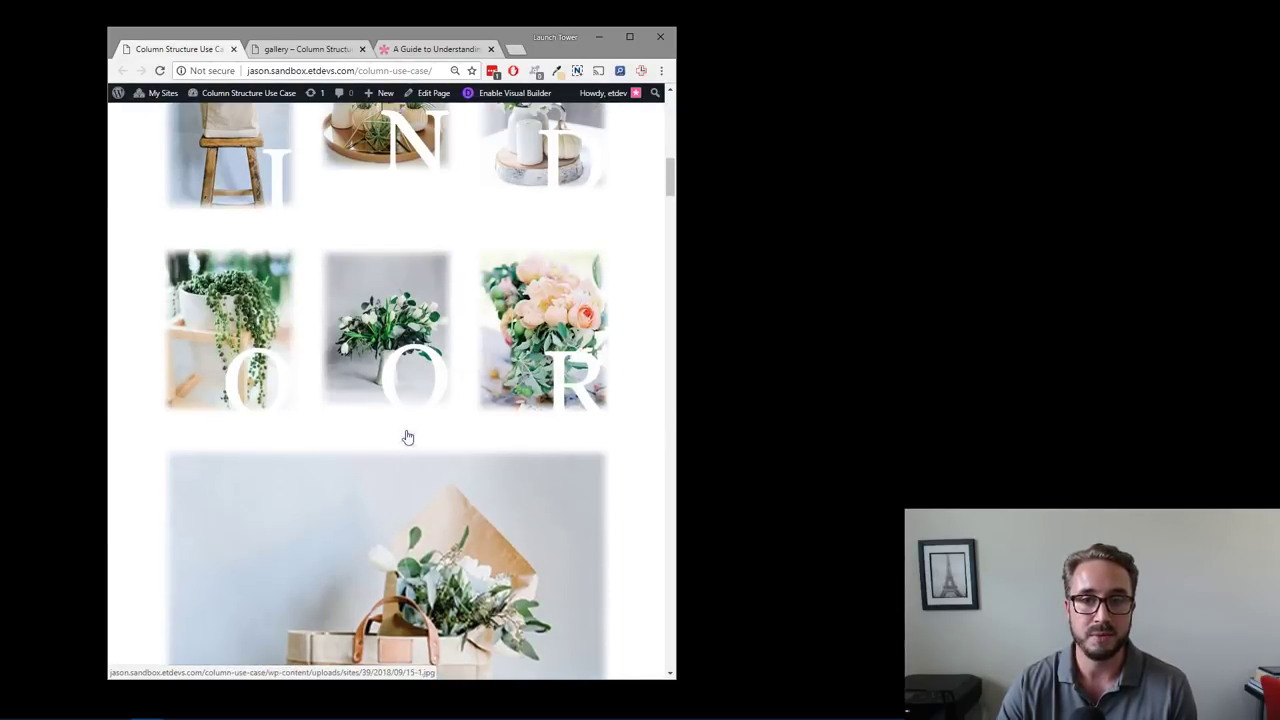
# Step: Check the gallery layout at phone width, widen the browser window again and restore it to full screen
pyautogui.moveTo(678, 402); pyautogui.dragTo(426, 334)
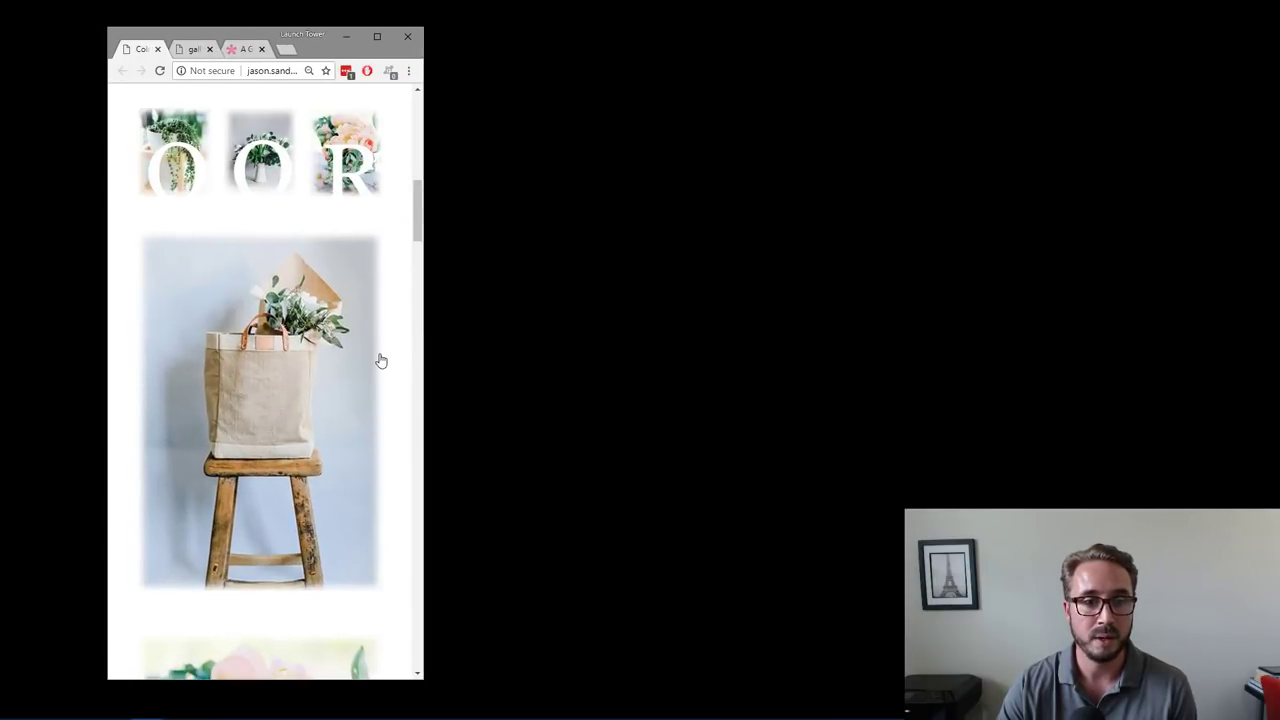
pyautogui.scroll(4, 380, 357)
pyautogui.scroll(-5, 380, 352)
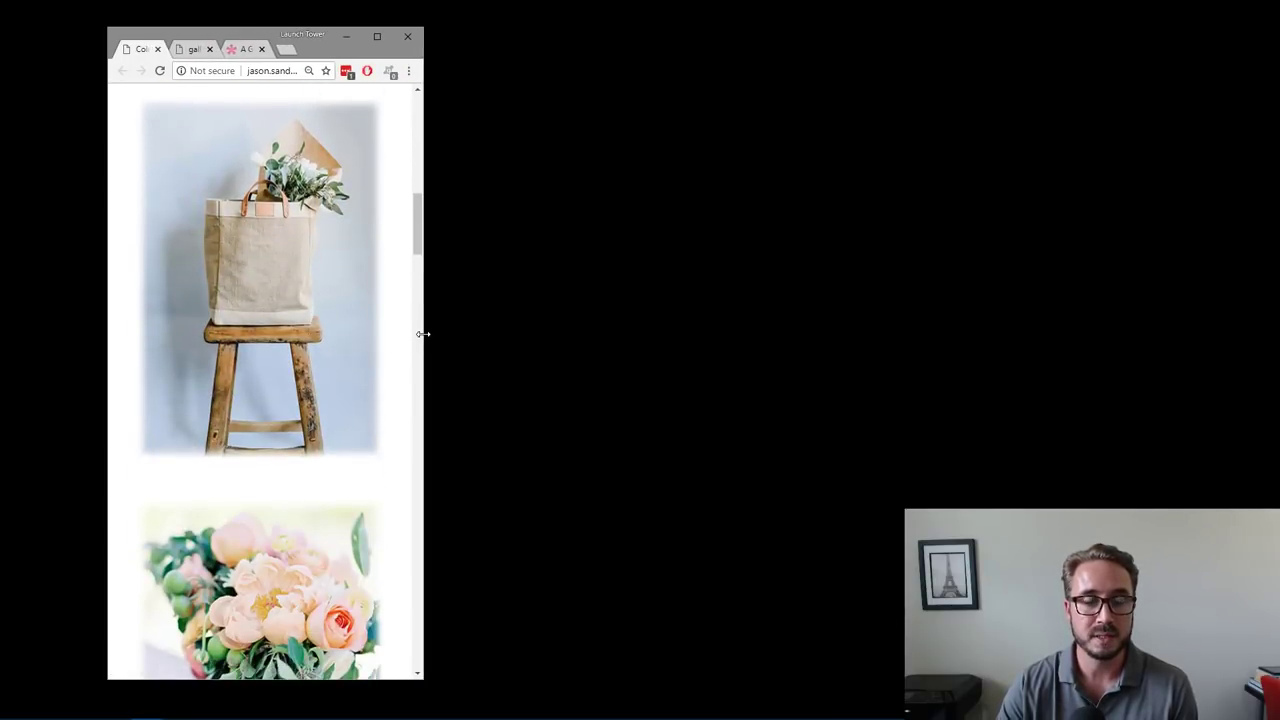
pyautogui.moveTo(423, 334); pyautogui.dragTo(1243, 382)
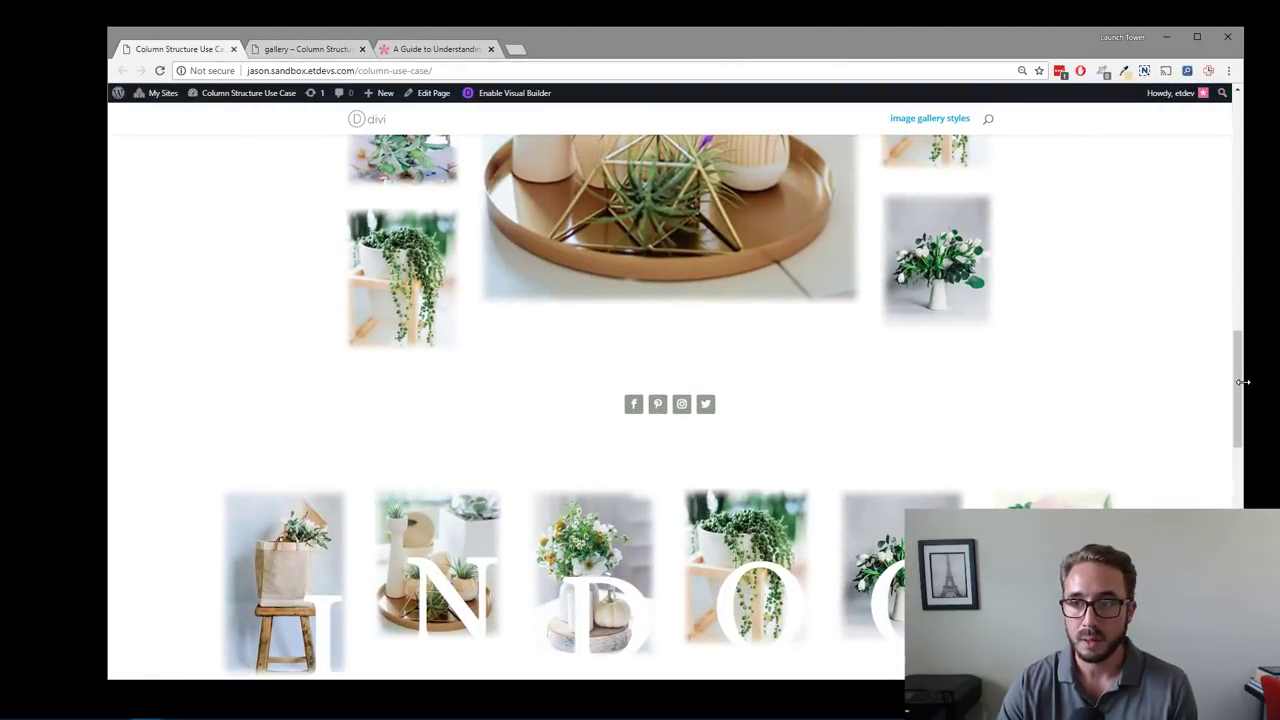
pyautogui.scroll(-2, 1133, 371)
pyautogui.scroll(3, 1133, 371)
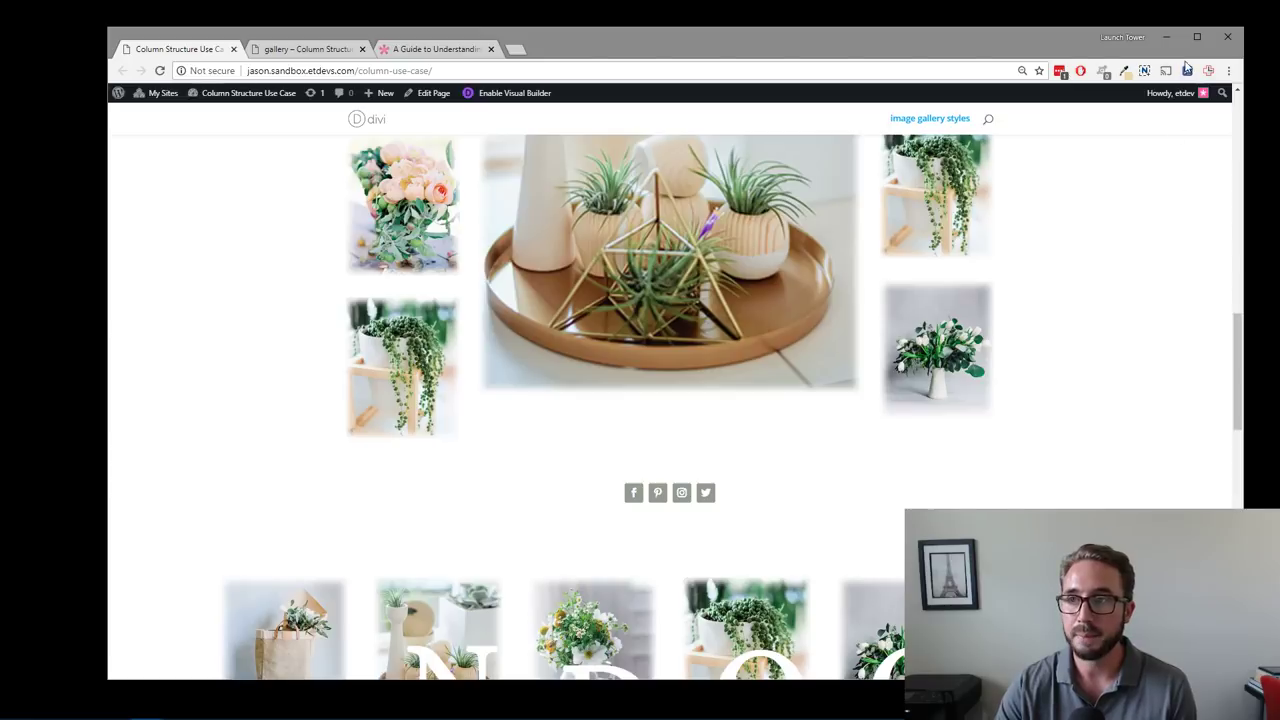
pyautogui.click(1200, 36)
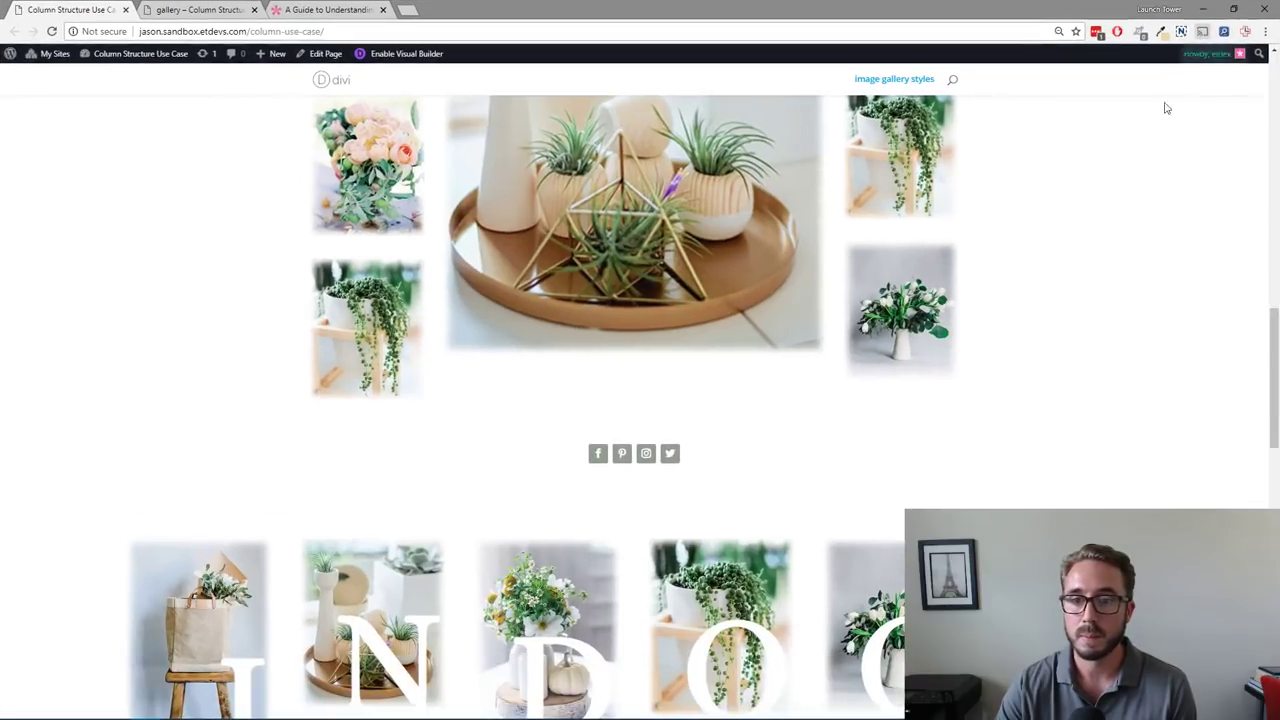
# Step: Examine the finished five-column galleries of white-flower vase images, both the single row and the two-row version
pyautogui.scroll(-5, 970, 405)
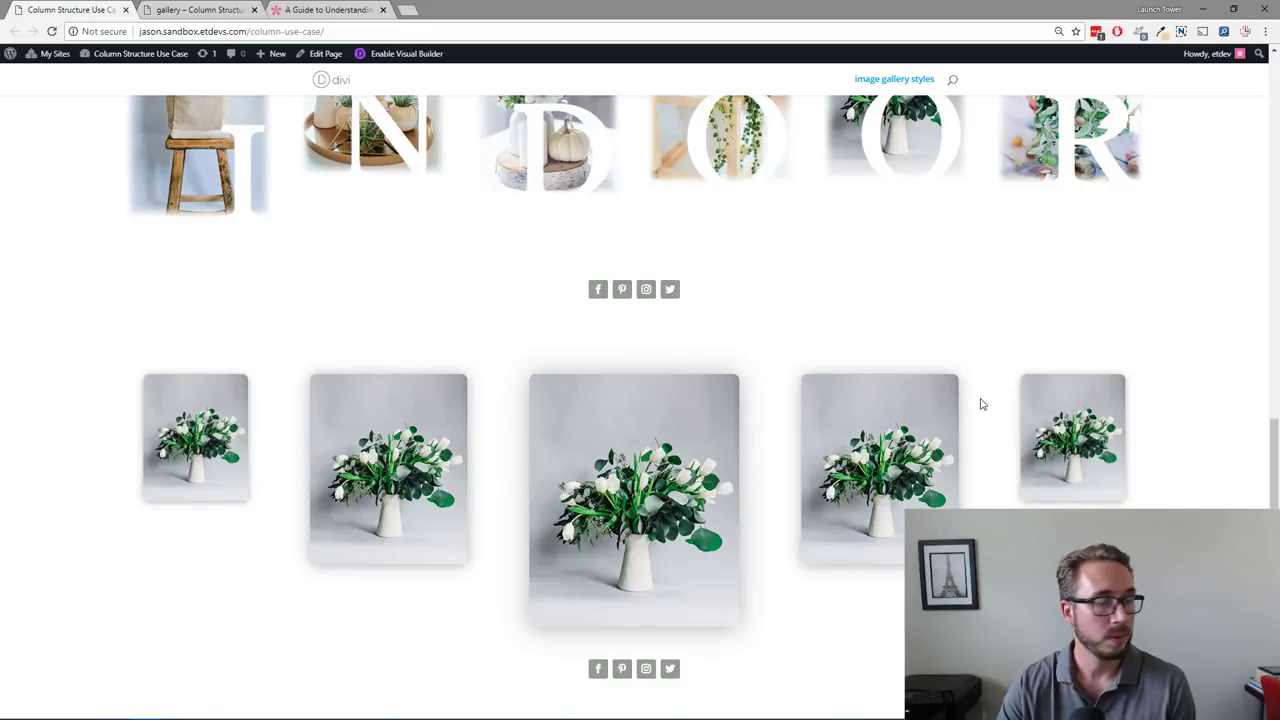
pyautogui.scroll(-3, 925, 430)
pyautogui.scroll(3, 925, 430)
pyautogui.scroll(-4, 925, 430)
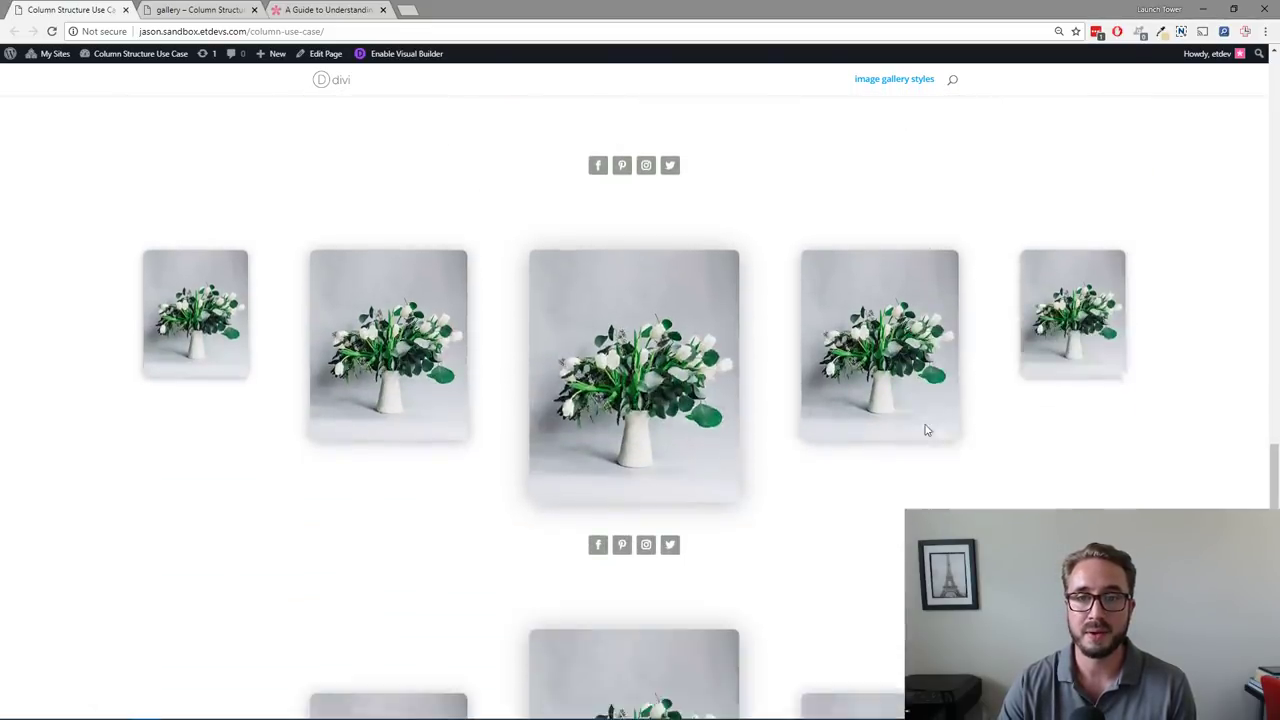
pyautogui.scroll(-1, 925, 430)
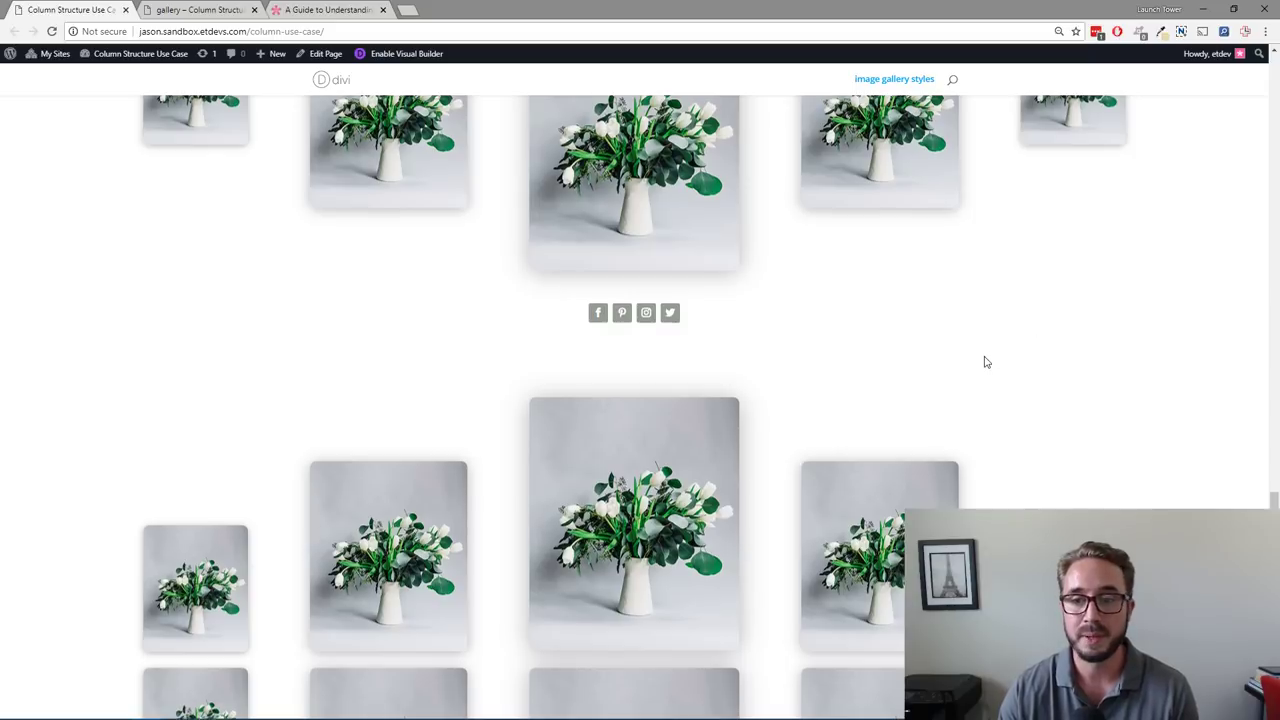
pyautogui.scroll(-3, 985, 362)
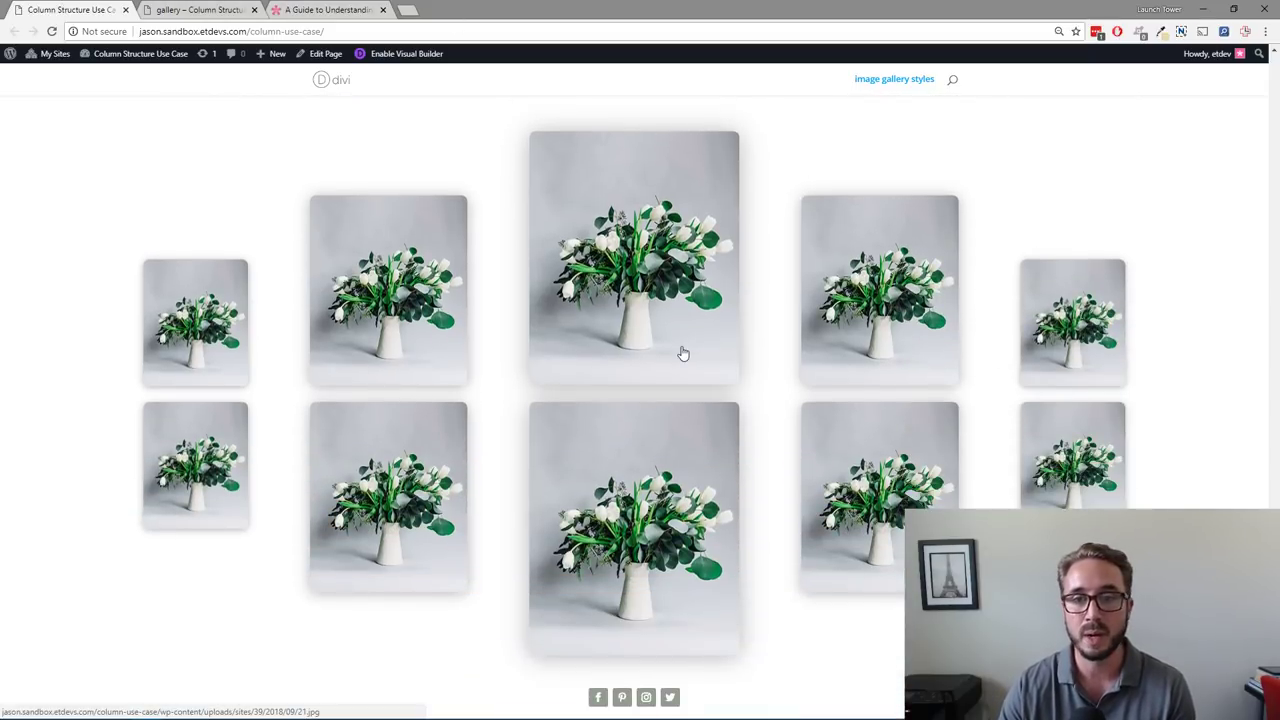
pyautogui.scroll(-5, 680, 351)
pyautogui.scroll(5, 683, 353)
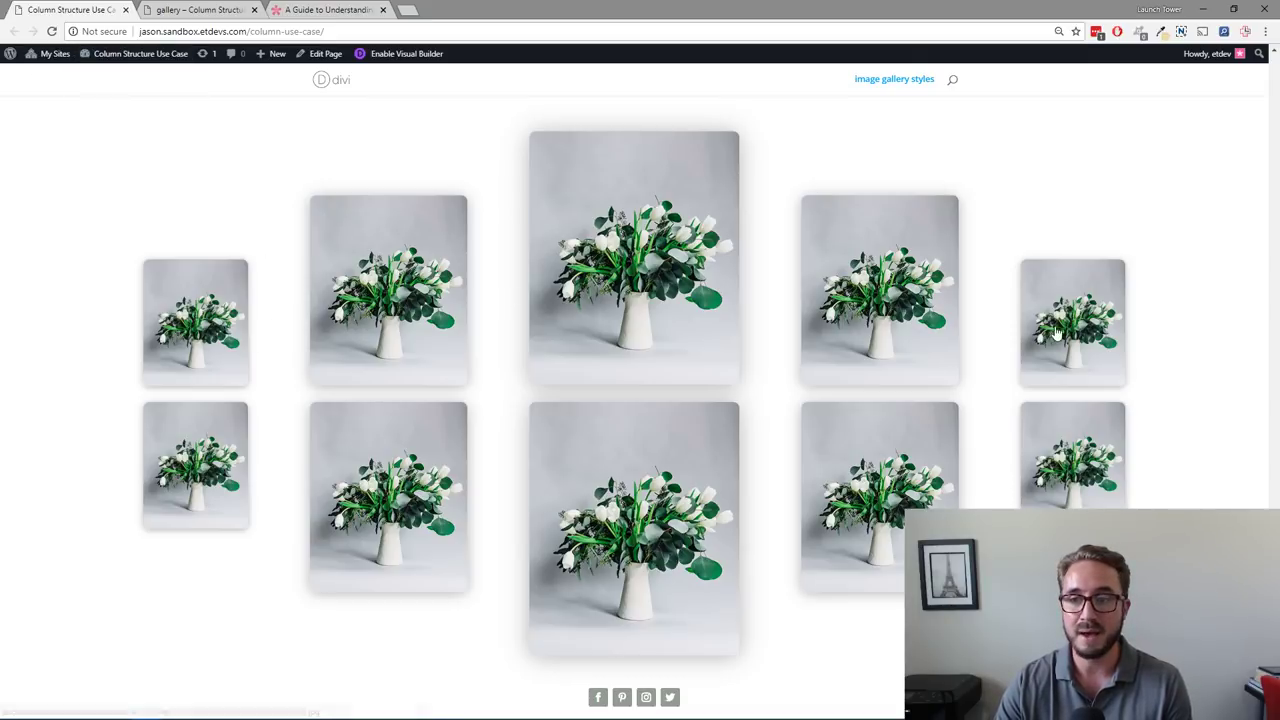
# Step: Return to the page being built and change the three-column image row's structure to five equal columns
pyautogui.click(200, 9)
pyautogui.scroll(-6, 693, 270)
pyautogui.scroll(1, 686, 271)
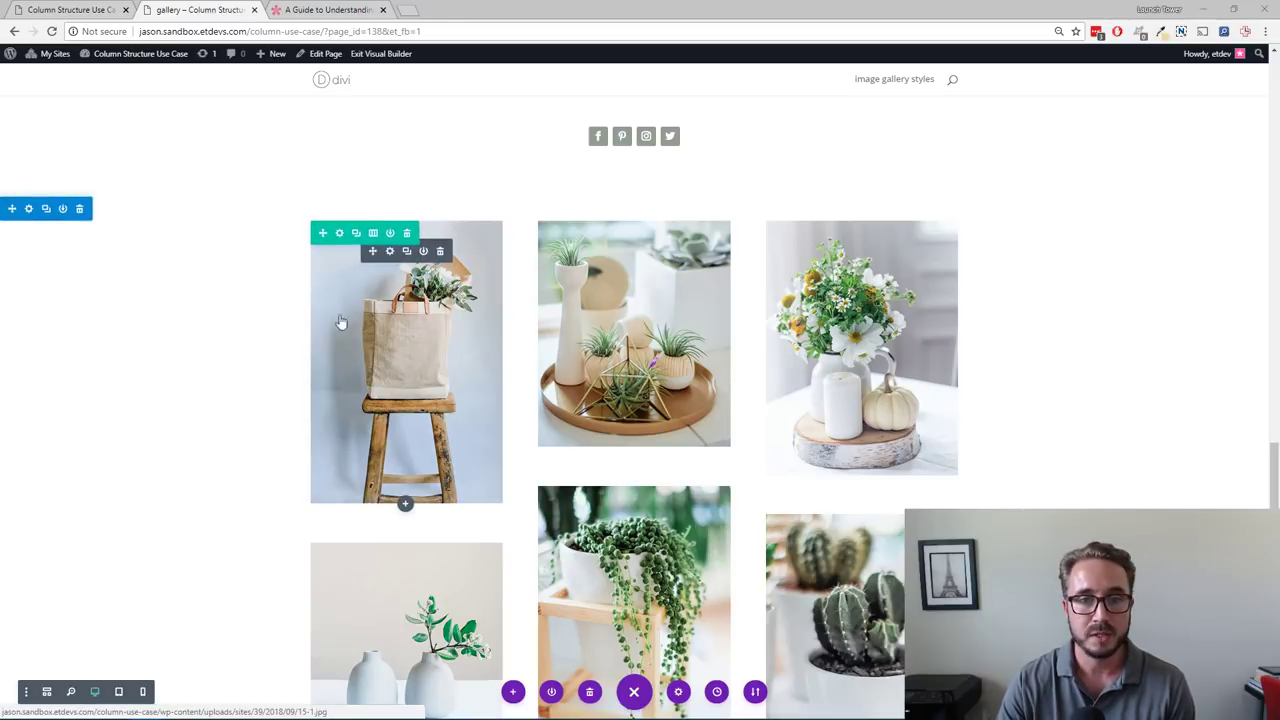
pyautogui.click(373, 233)
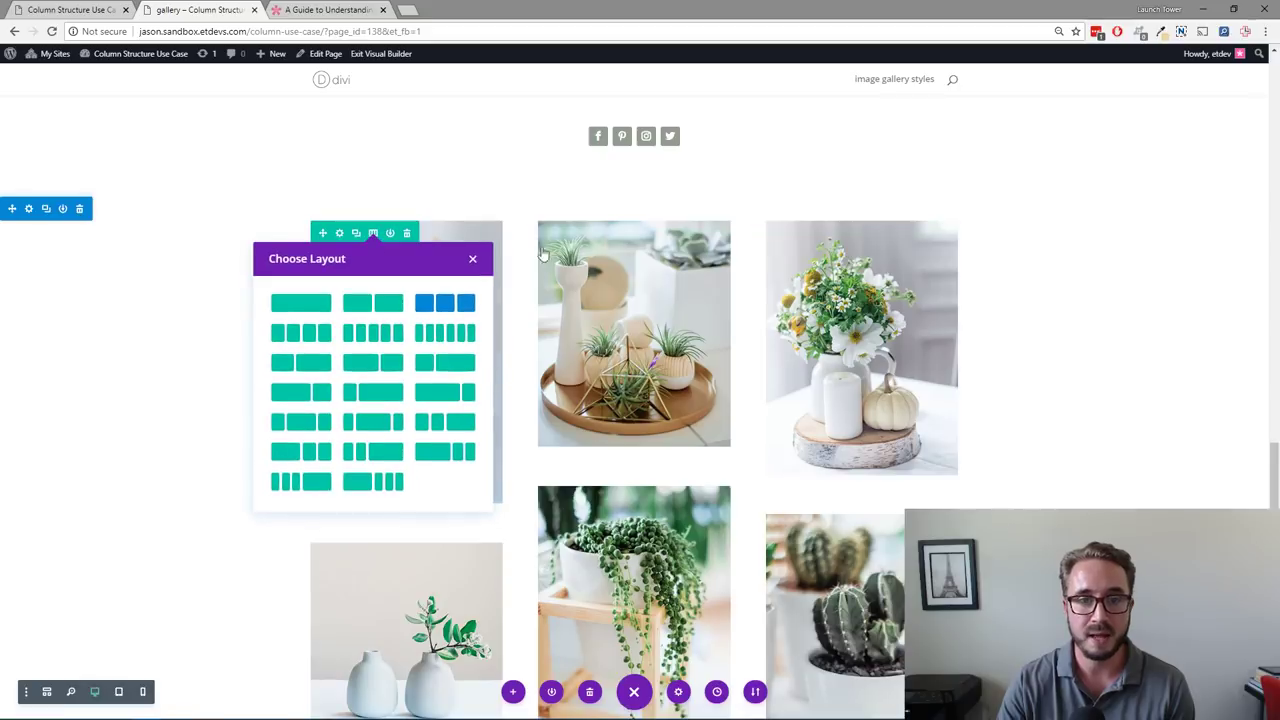
pyautogui.click(384, 337)
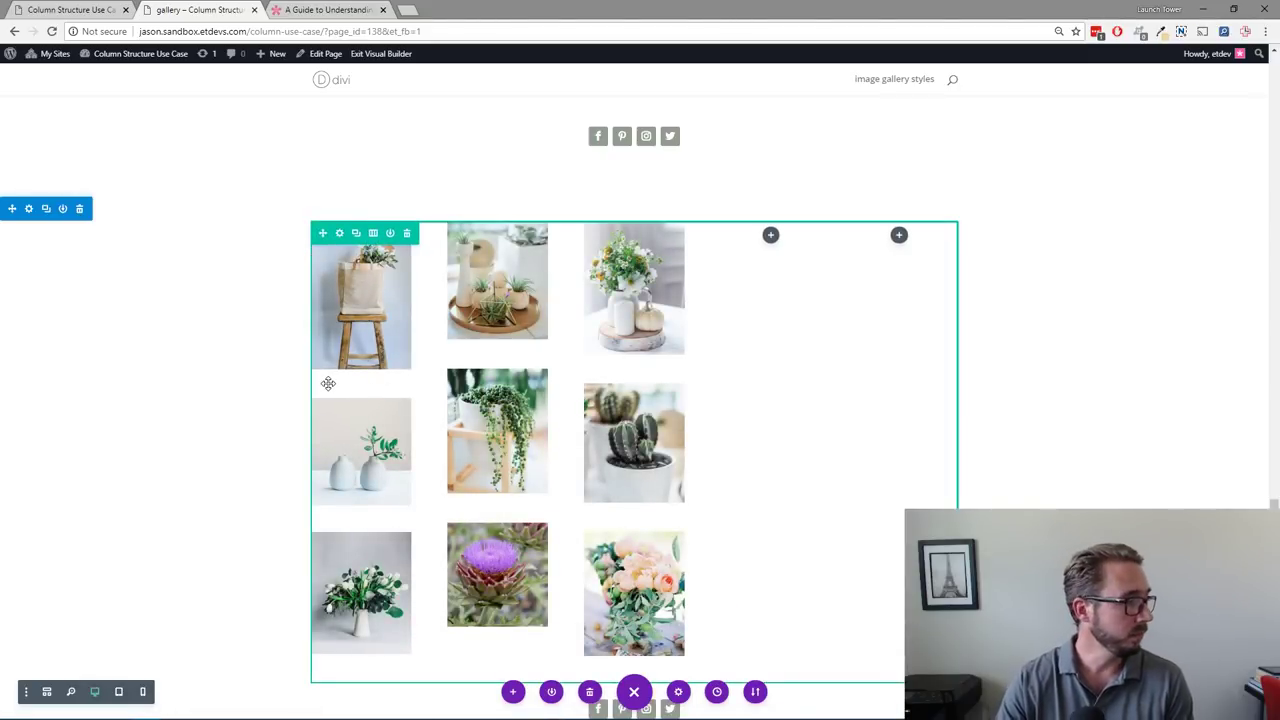
# Step: Delete every image in the five-column row except the white-flower vase in the first column
pyautogui.scroll(-1, 330, 385)
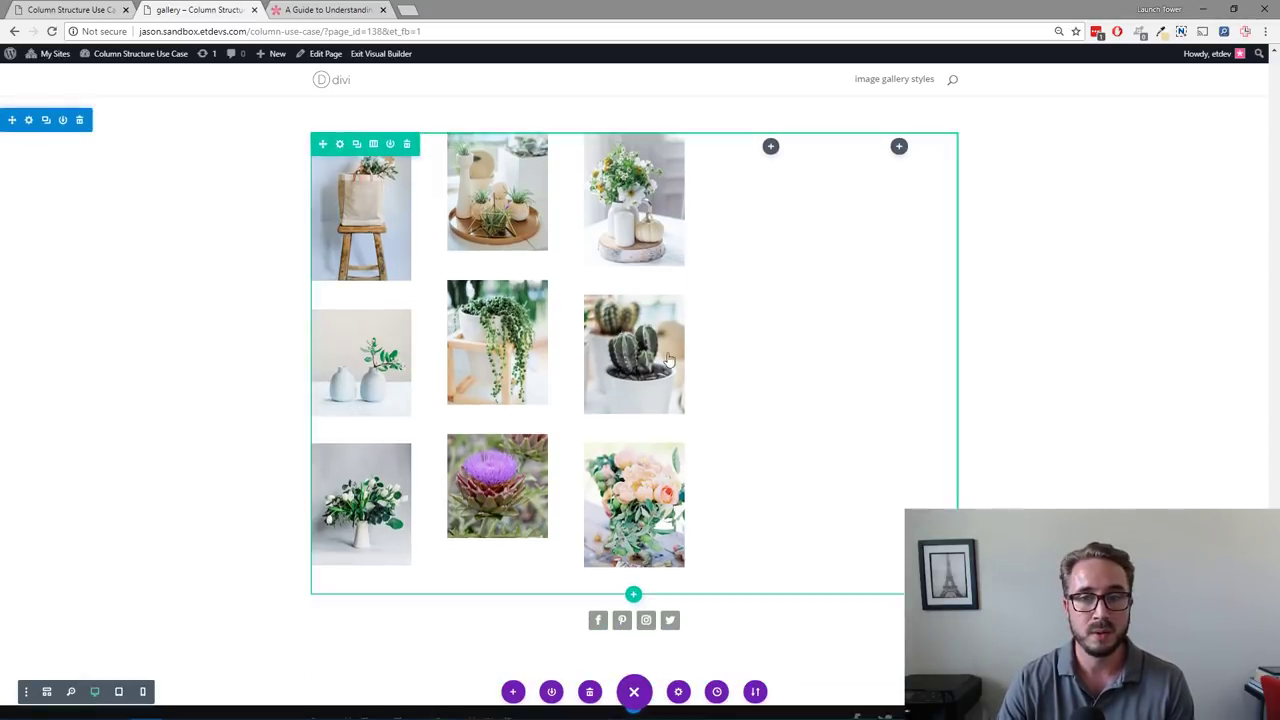
pyautogui.scroll(1, 645, 355)
pyautogui.scroll(1, 645, 355)
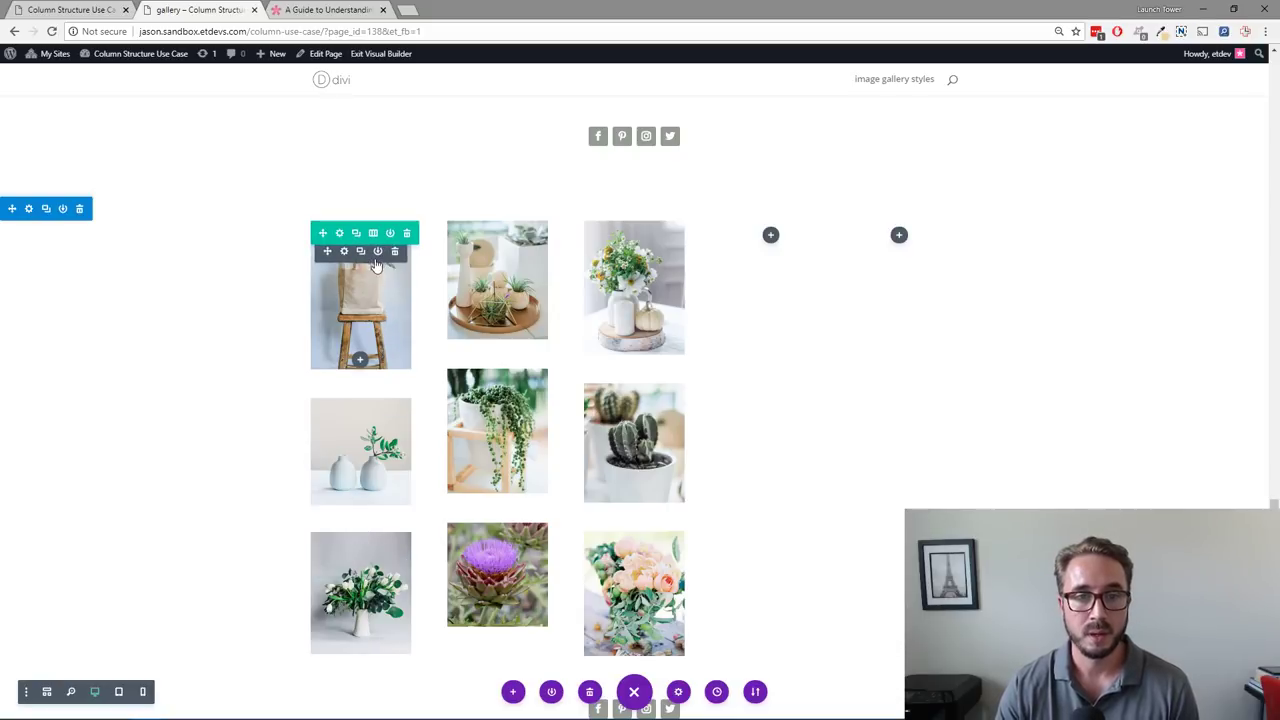
pyautogui.click(396, 257)
pyautogui.click(396, 257)
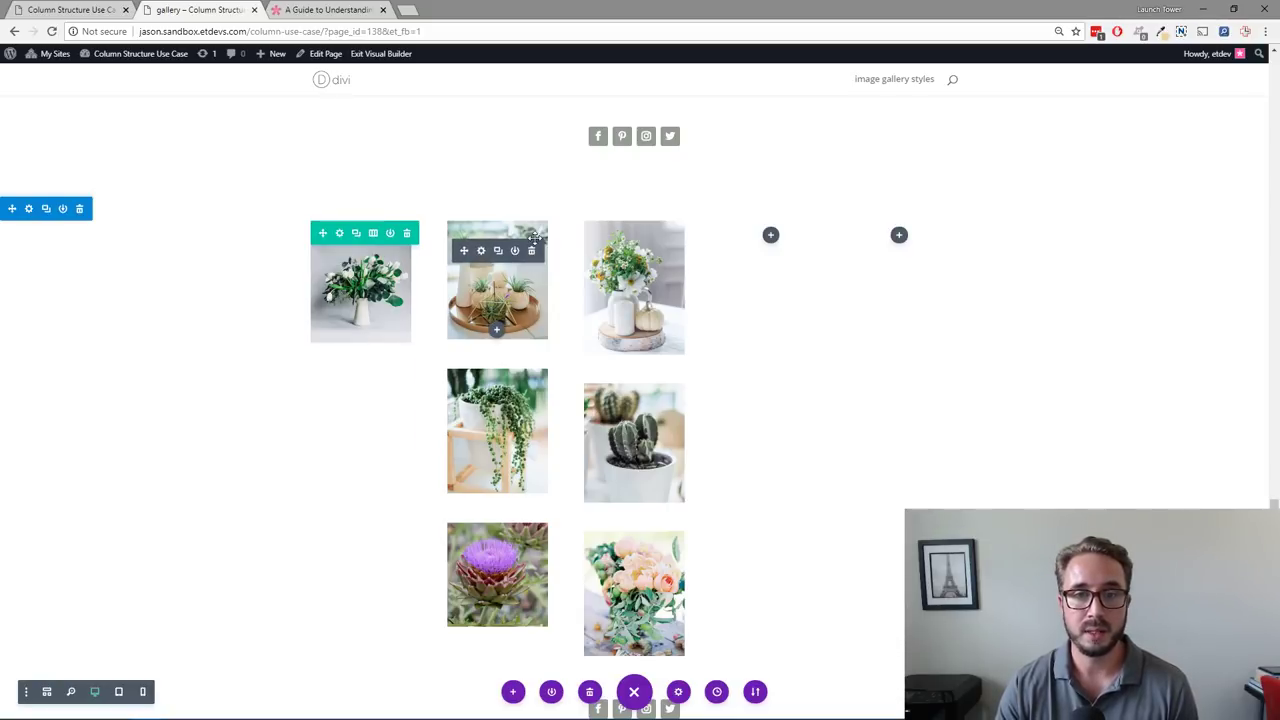
pyautogui.click(531, 257)
pyautogui.click(531, 255)
pyautogui.click(531, 255)
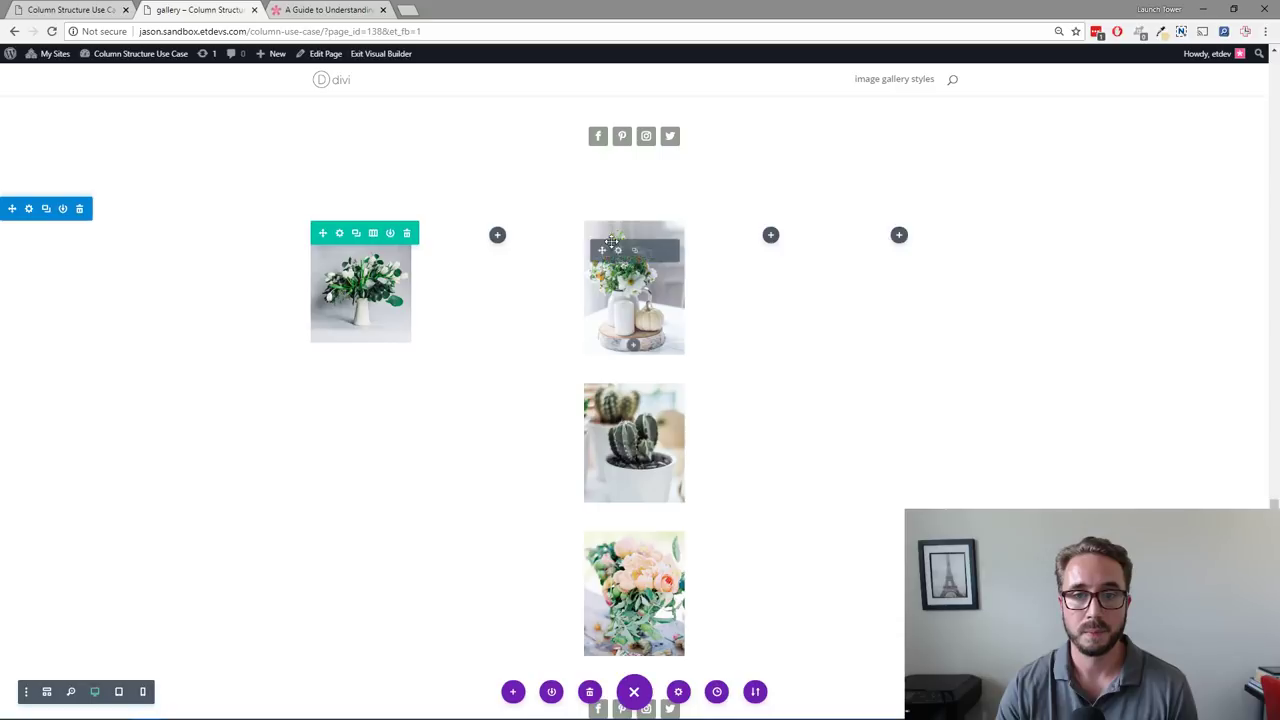
pyautogui.click(669, 251)
pyautogui.click(669, 247)
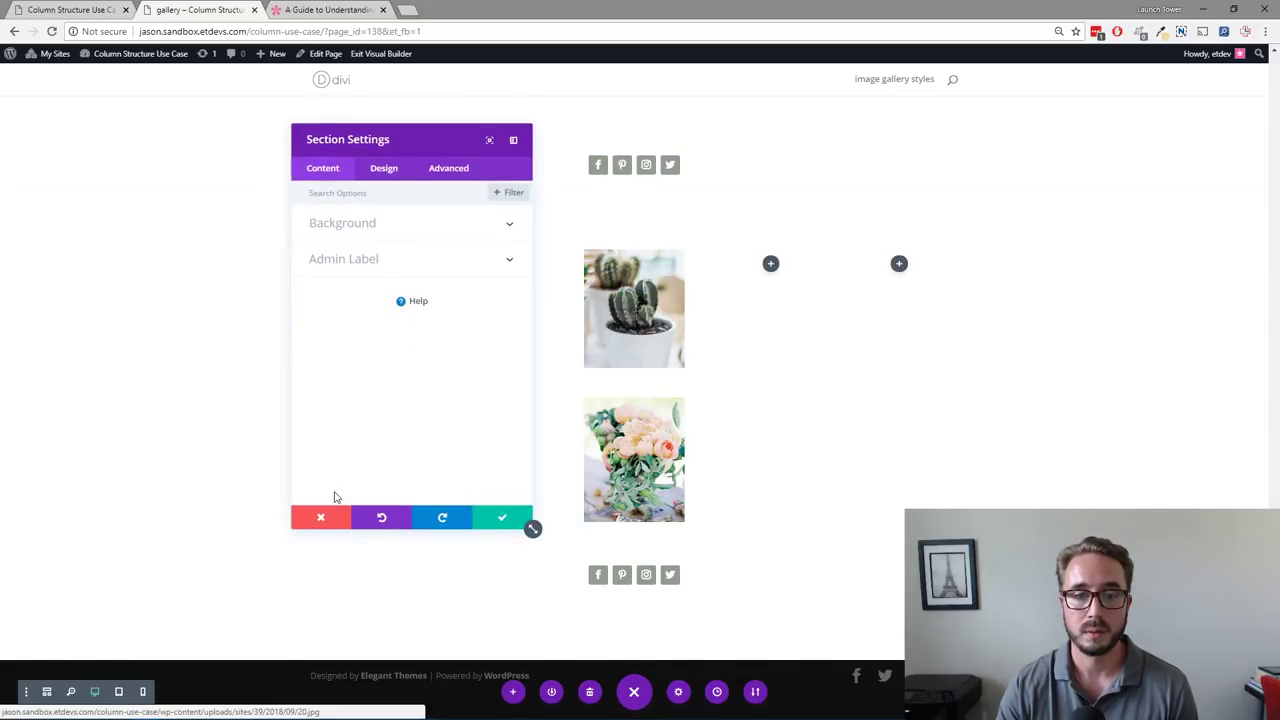
pyautogui.click(317, 522)
pyautogui.click(668, 279)
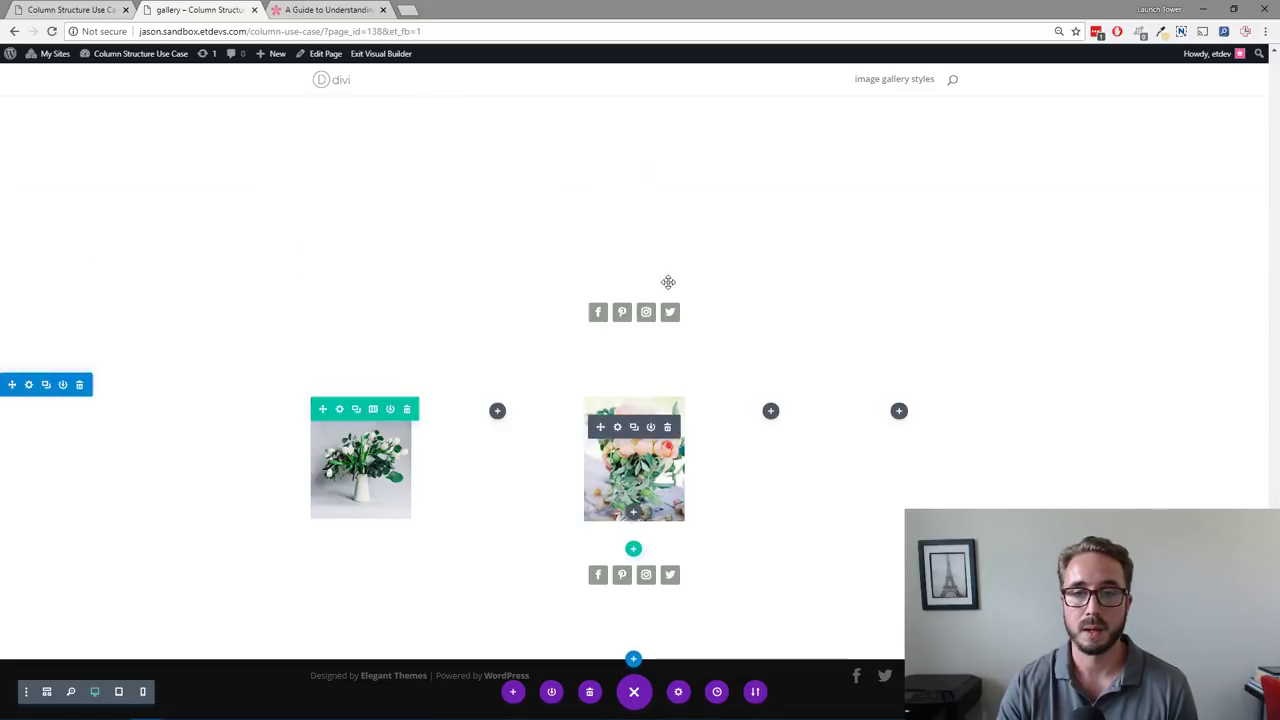
pyautogui.click(668, 430)
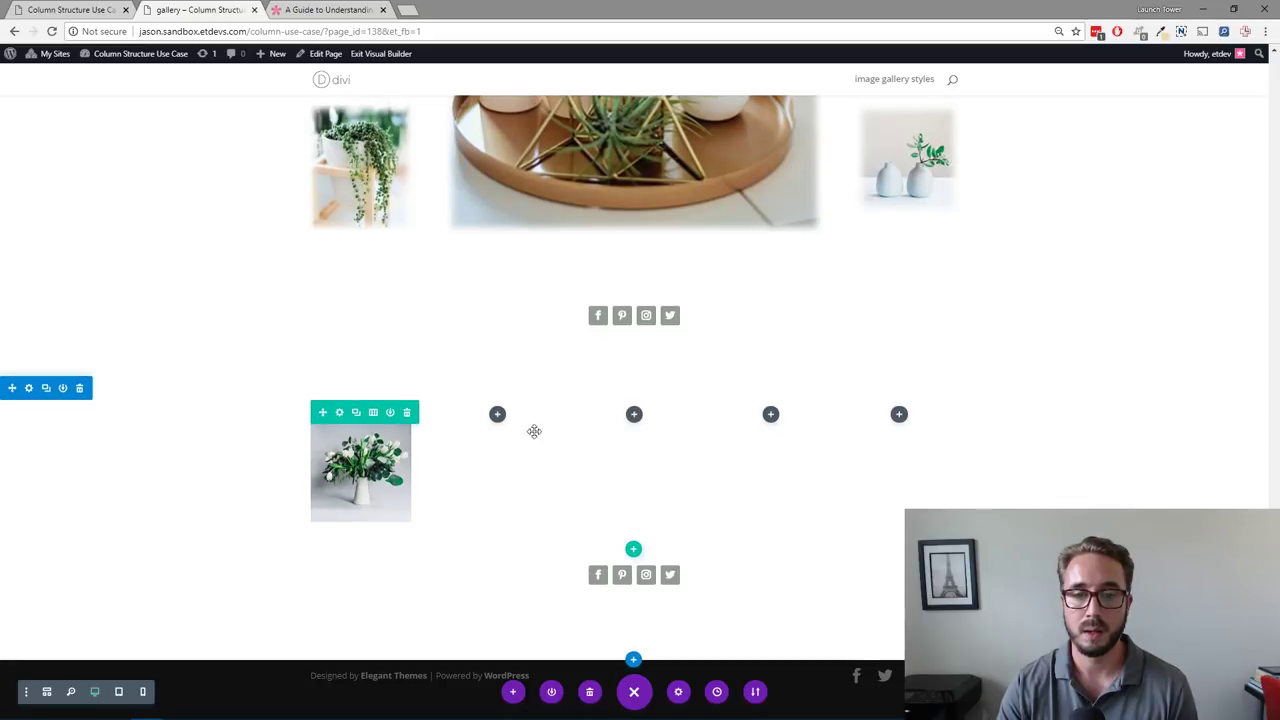
# Step: Fill the four empty columns of the row with copies of the white-flower vase image
pyautogui.click(497, 414)
pyautogui.click(634, 414)
pyautogui.click(771, 415)
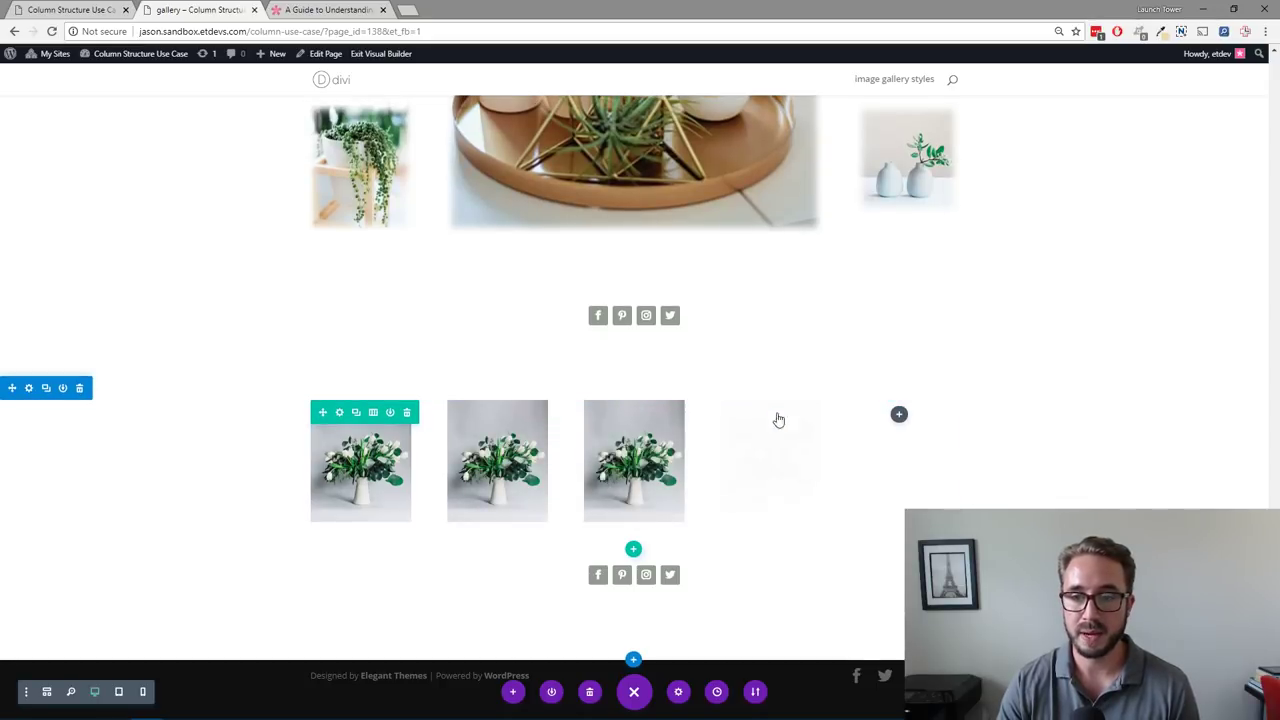
pyautogui.click(899, 415)
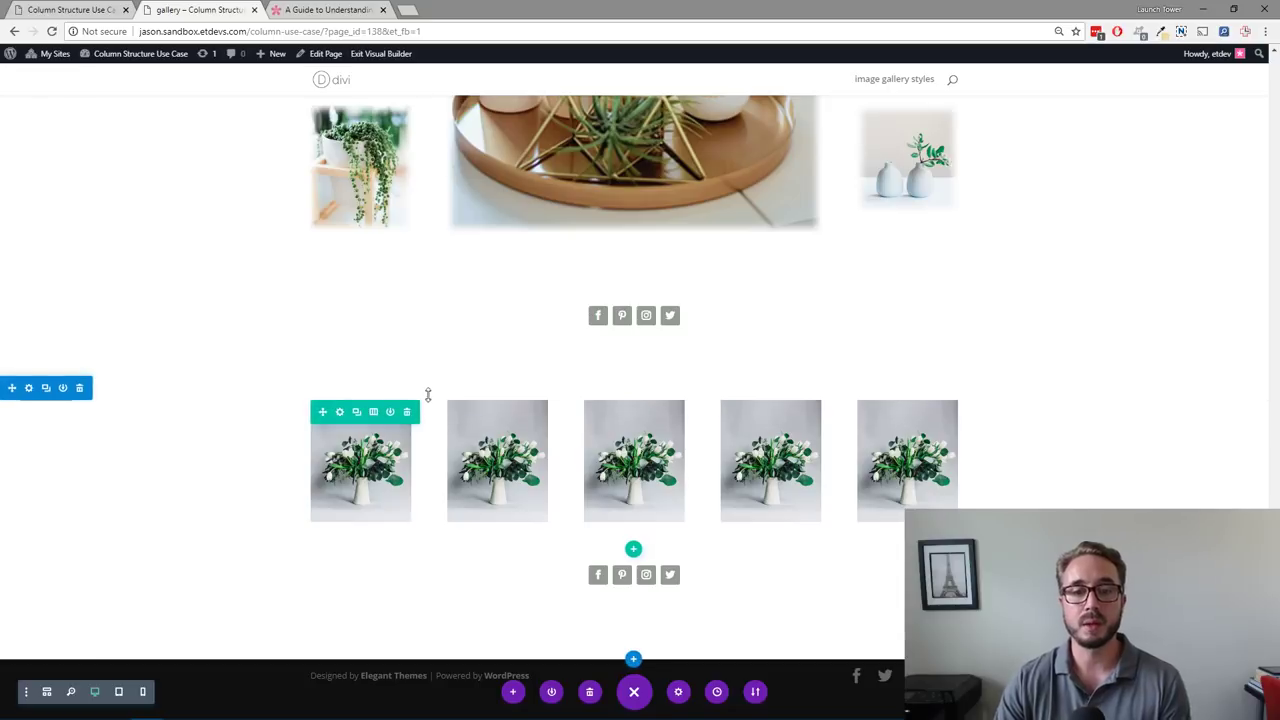
pyautogui.click(339, 413)
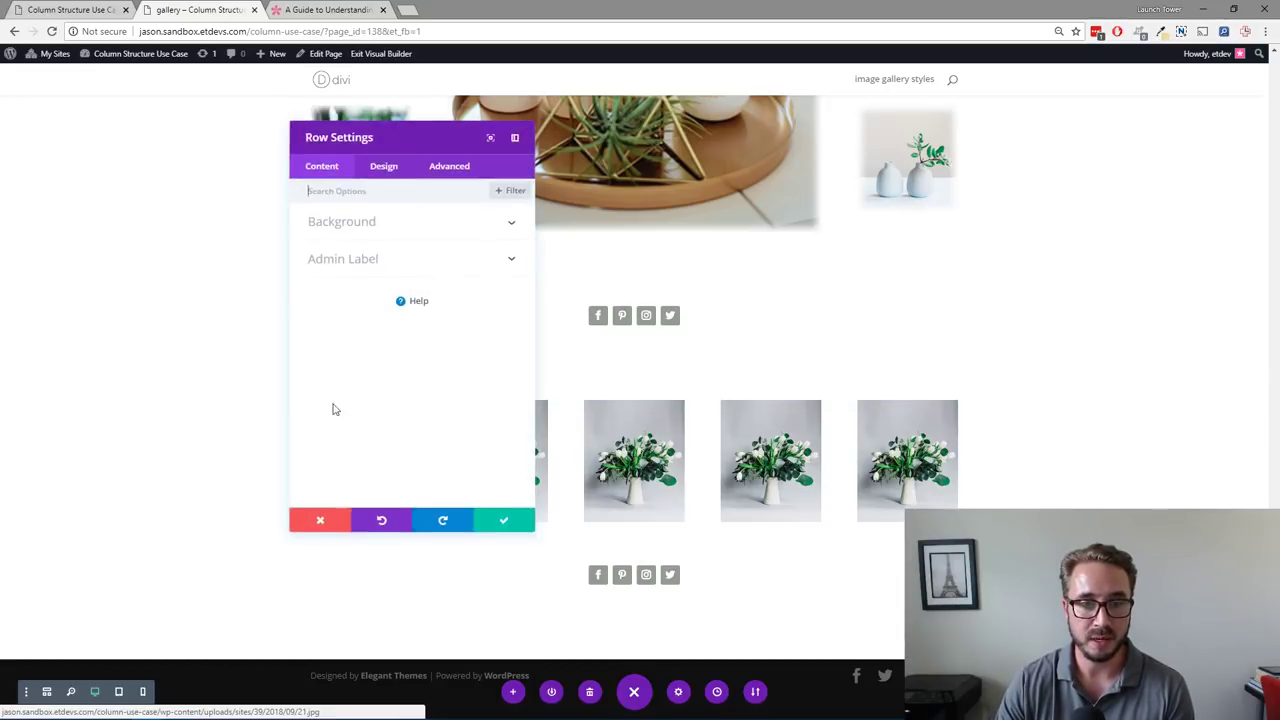
pyautogui.click(386, 169)
pyautogui.click(391, 304)
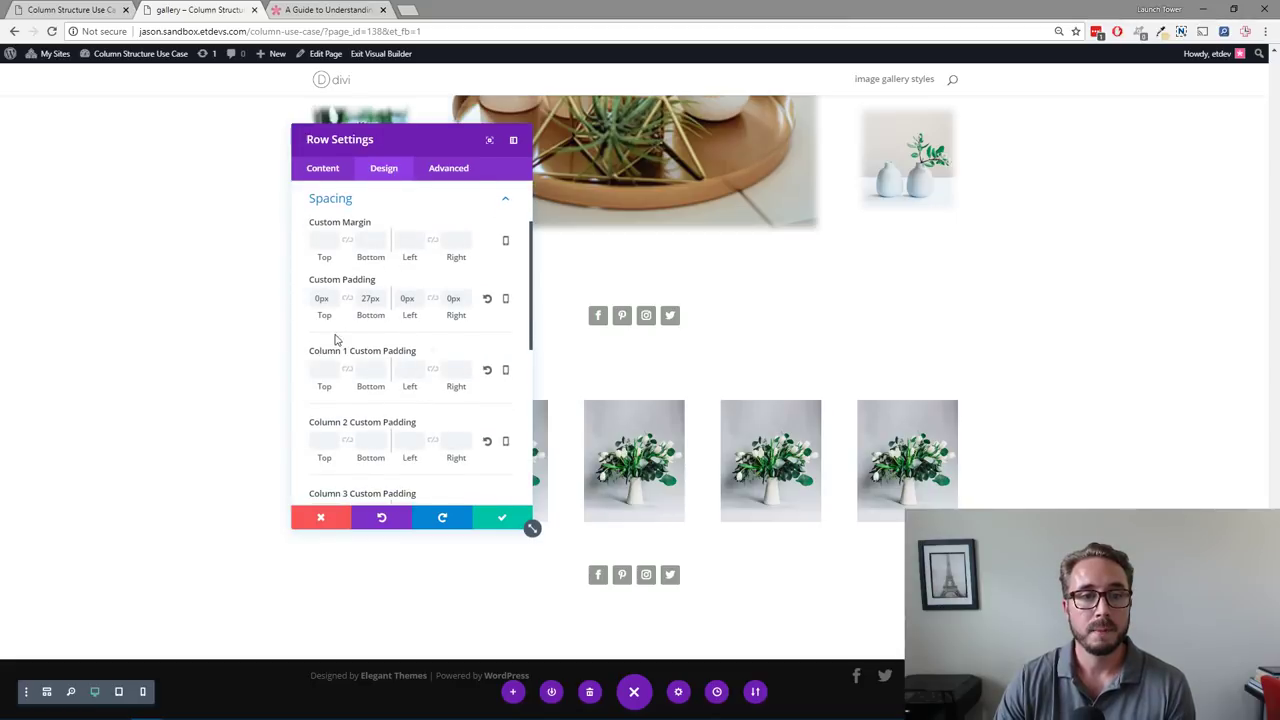
pyautogui.click(487, 299)
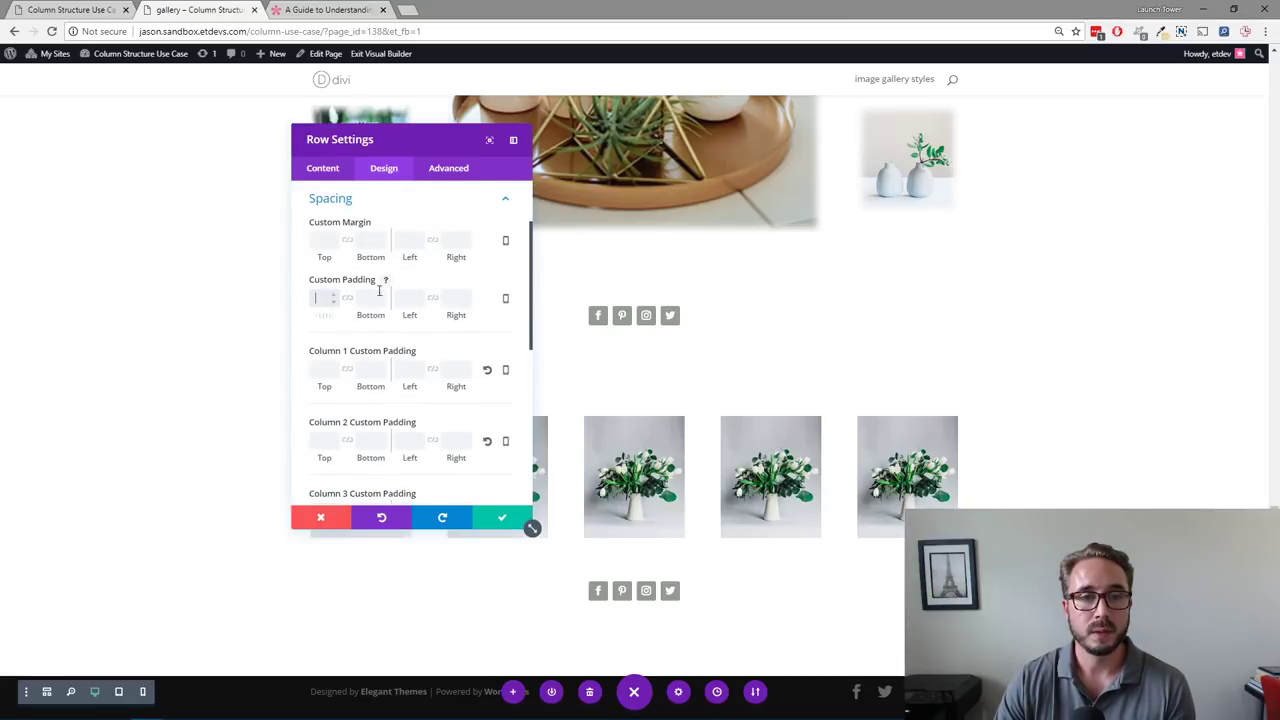
pyautogui.click(320, 525)
# Step: Copy the spacing styles from the row settings of the Recent Work row at the start of the page
pyautogui.scroll(-10, 466, 431)
pyautogui.scroll(-1, 428, 436)
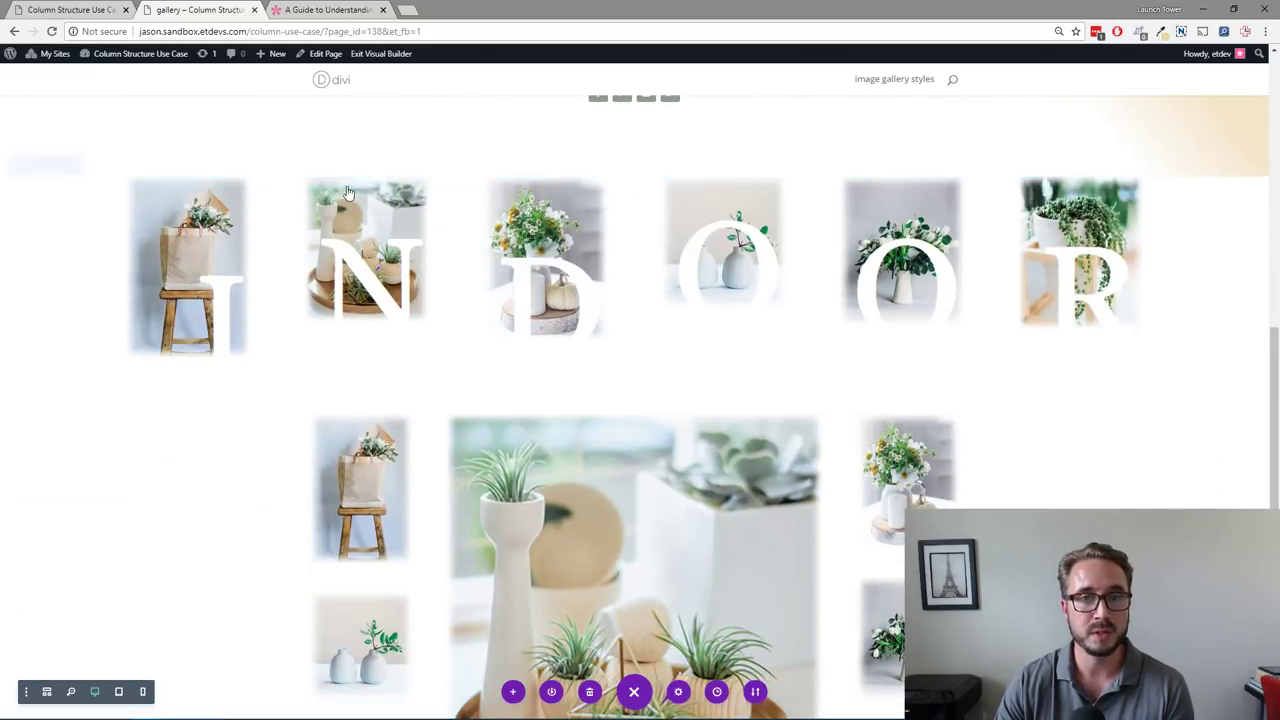
pyautogui.scroll(10, 348, 192)
pyautogui.scroll(-1, 283, 263)
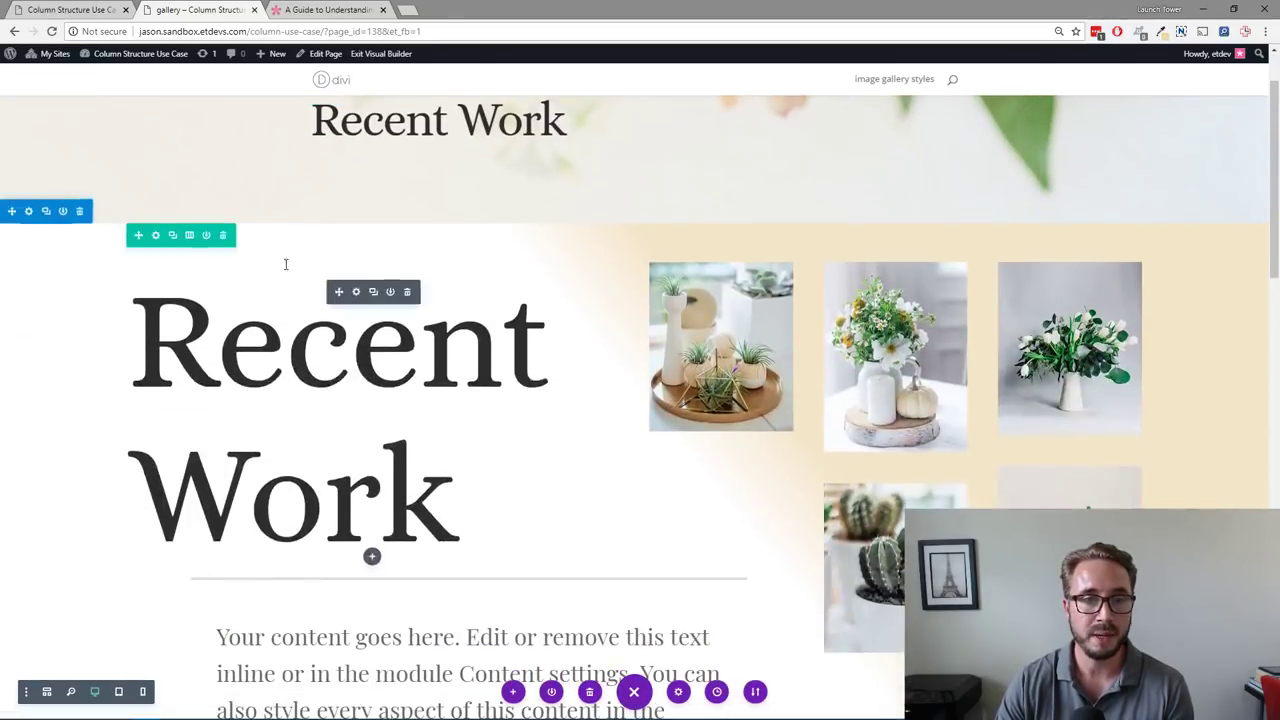
pyautogui.rightClick(157, 245)
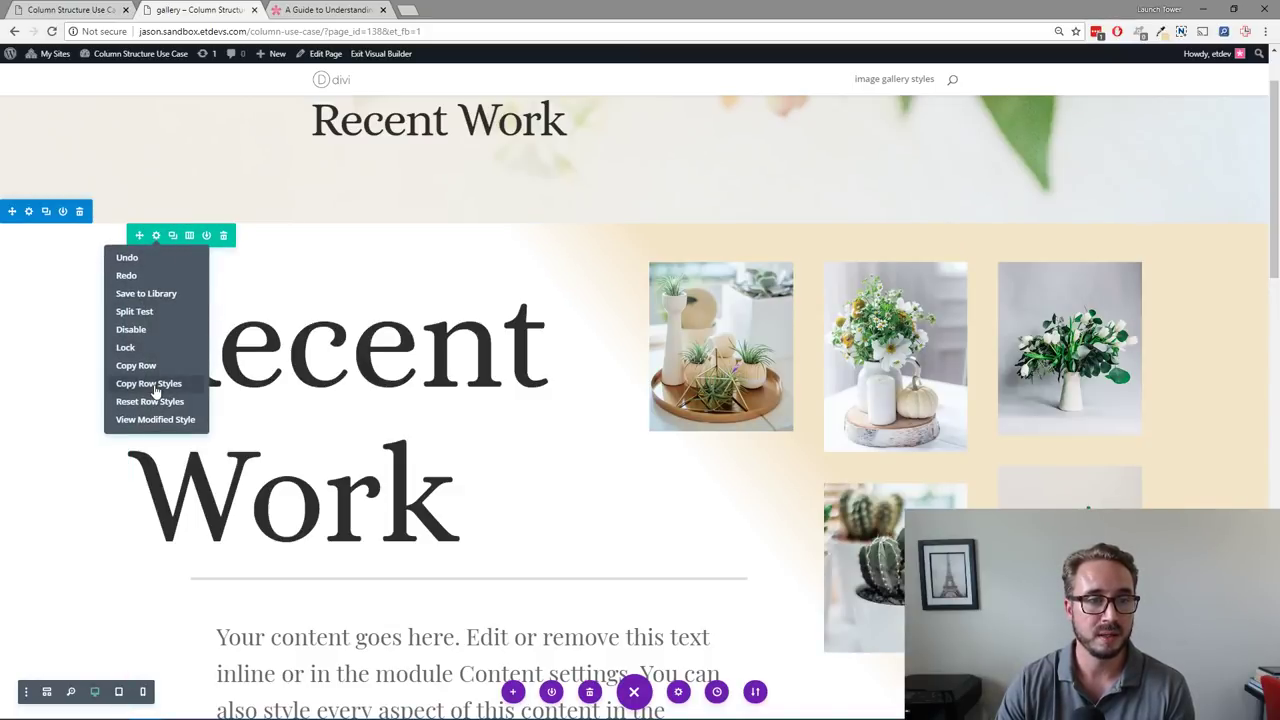
pyautogui.click(156, 235)
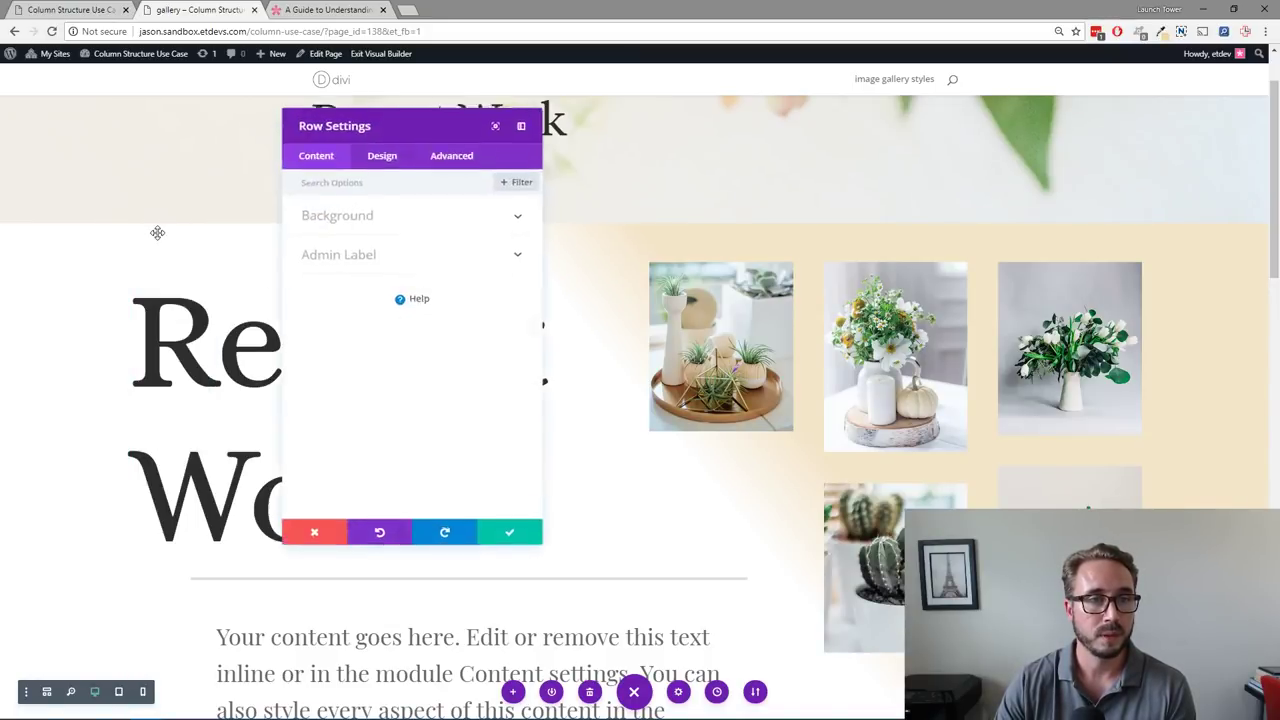
pyautogui.click(389, 172)
pyautogui.rightClick(386, 297)
pyautogui.click(398, 256)
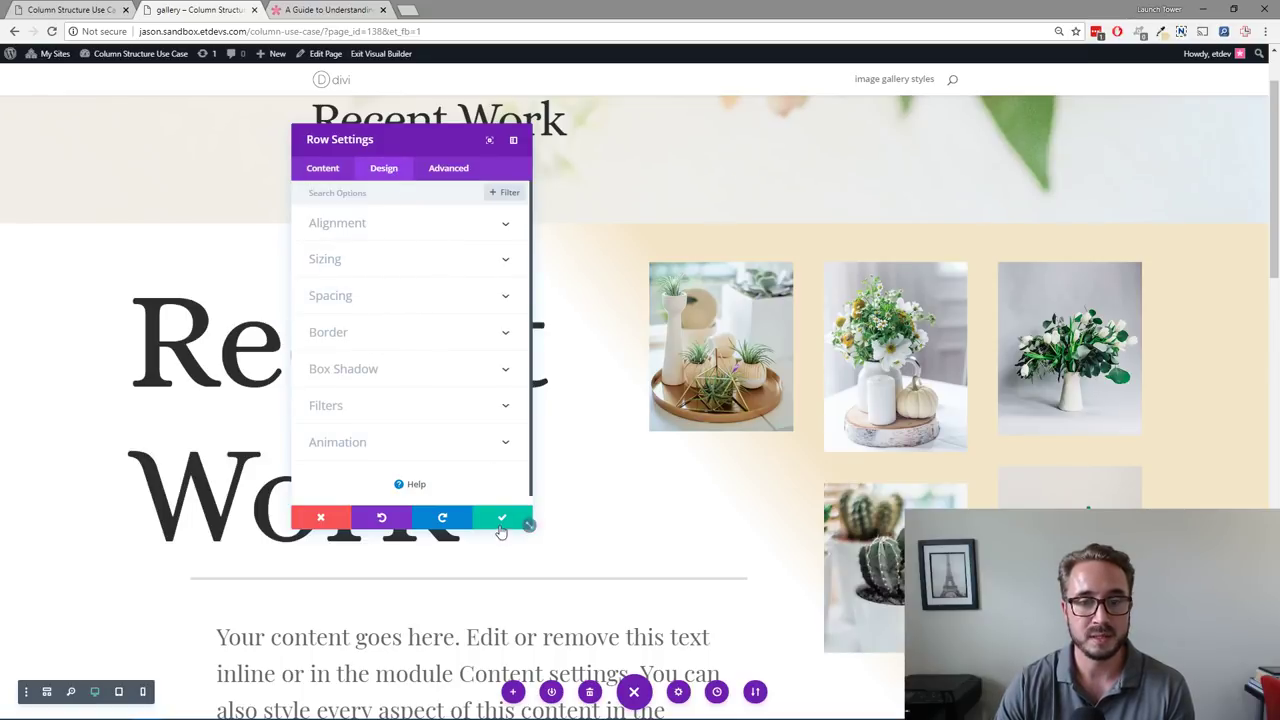
pyautogui.click(524, 522)
# Step: Paste the copied spacing styles onto the five-column row of vase images
pyautogui.scroll(-10, 472, 465)
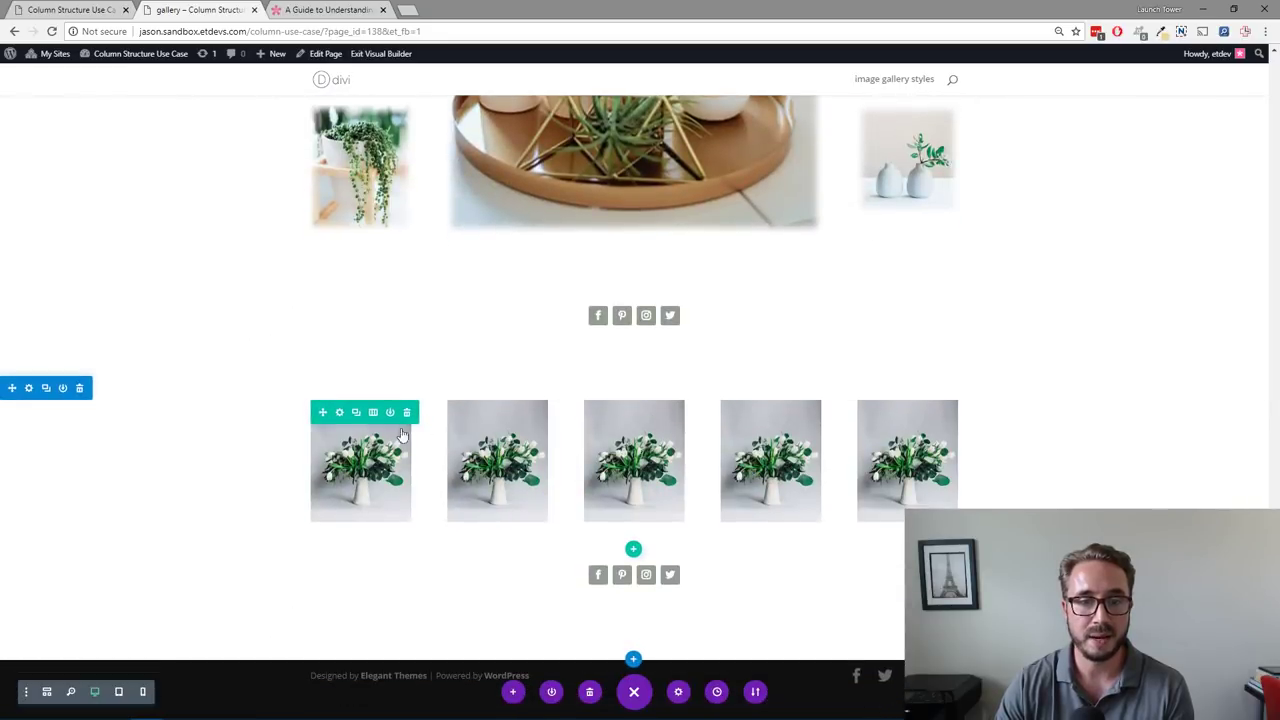
pyautogui.rightClick(363, 425)
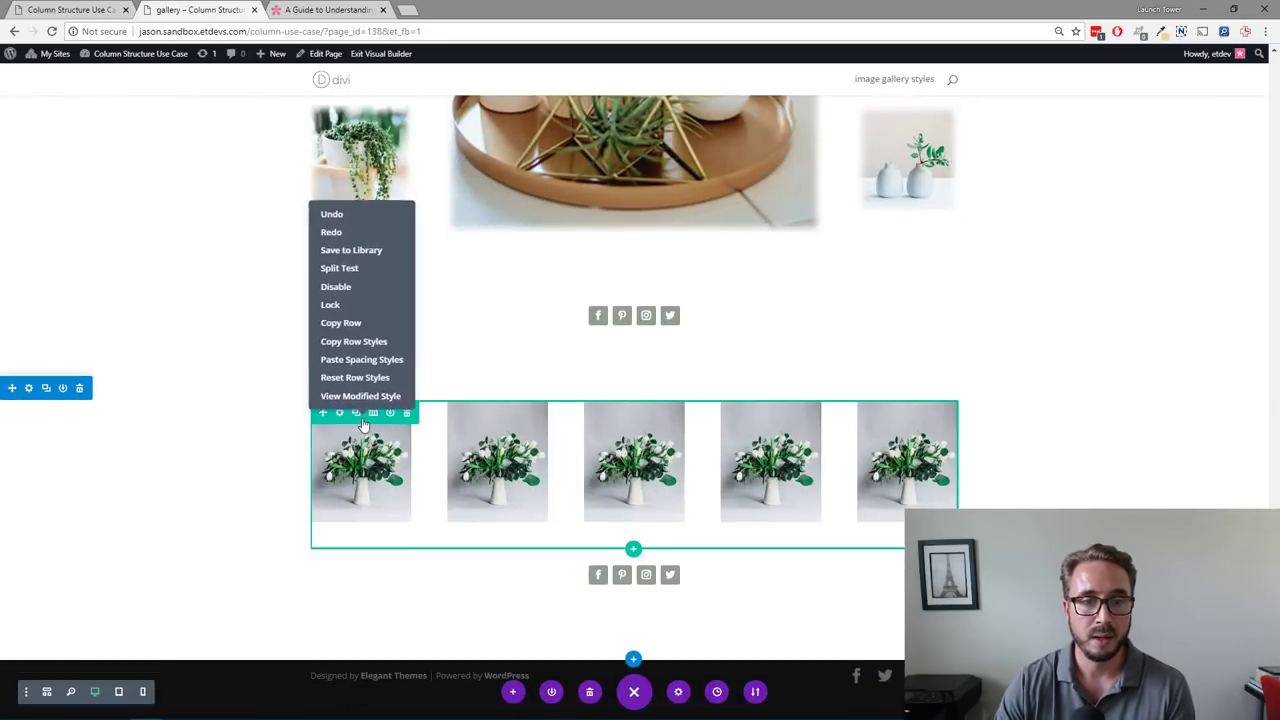
pyautogui.click(362, 359)
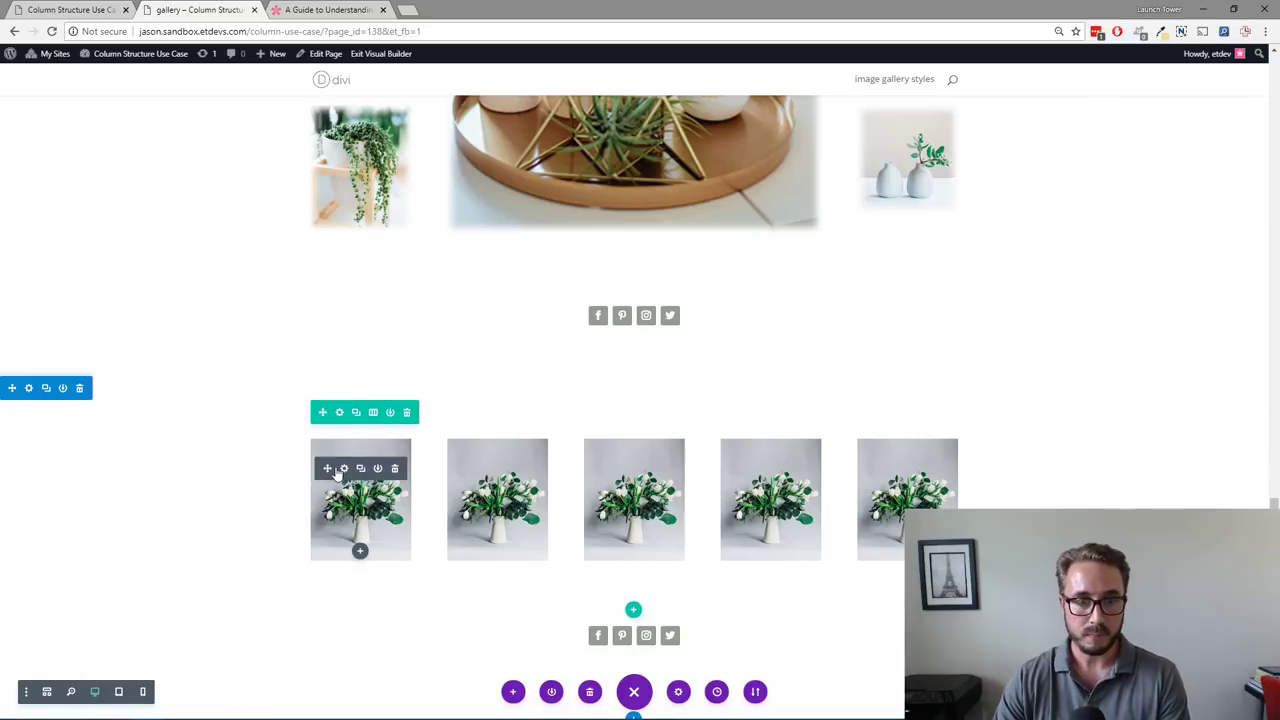
# Step: Turn off Force Fullwidth for the first-column vase image, set its width to 50% and align the module right
pyautogui.click(344, 469)
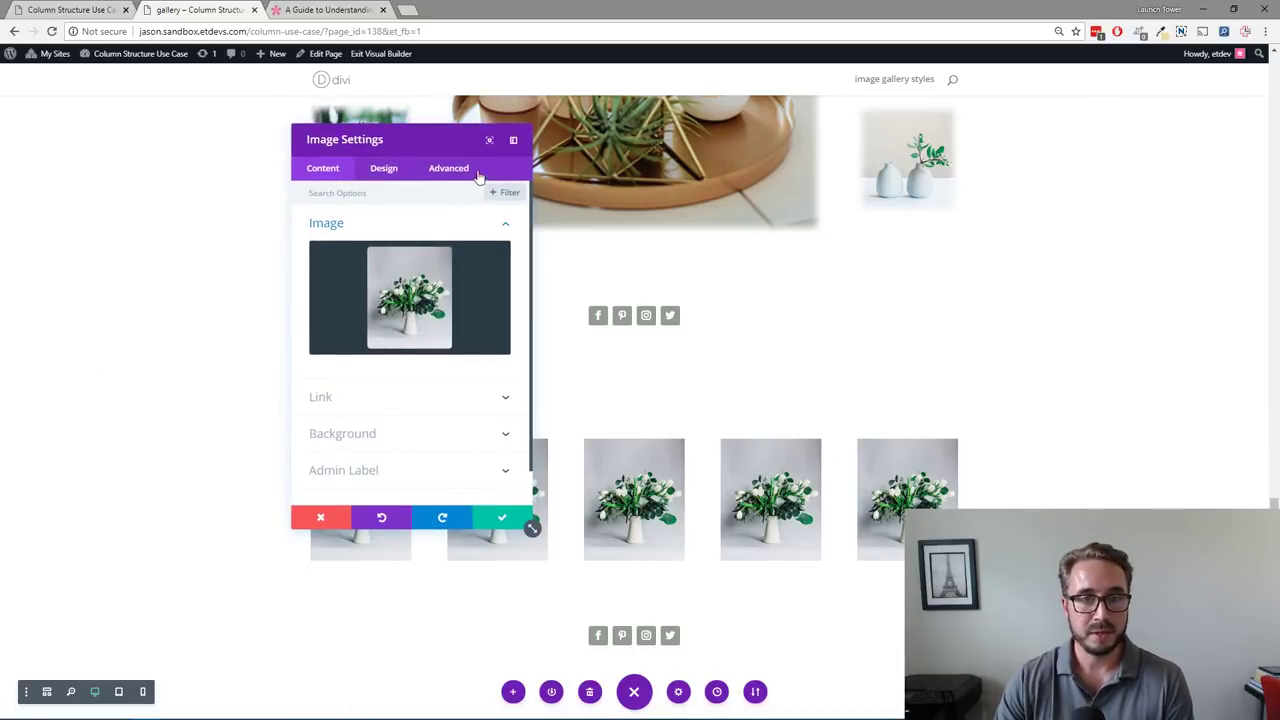
pyautogui.moveTo(460, 143); pyautogui.dragTo(200, 225)
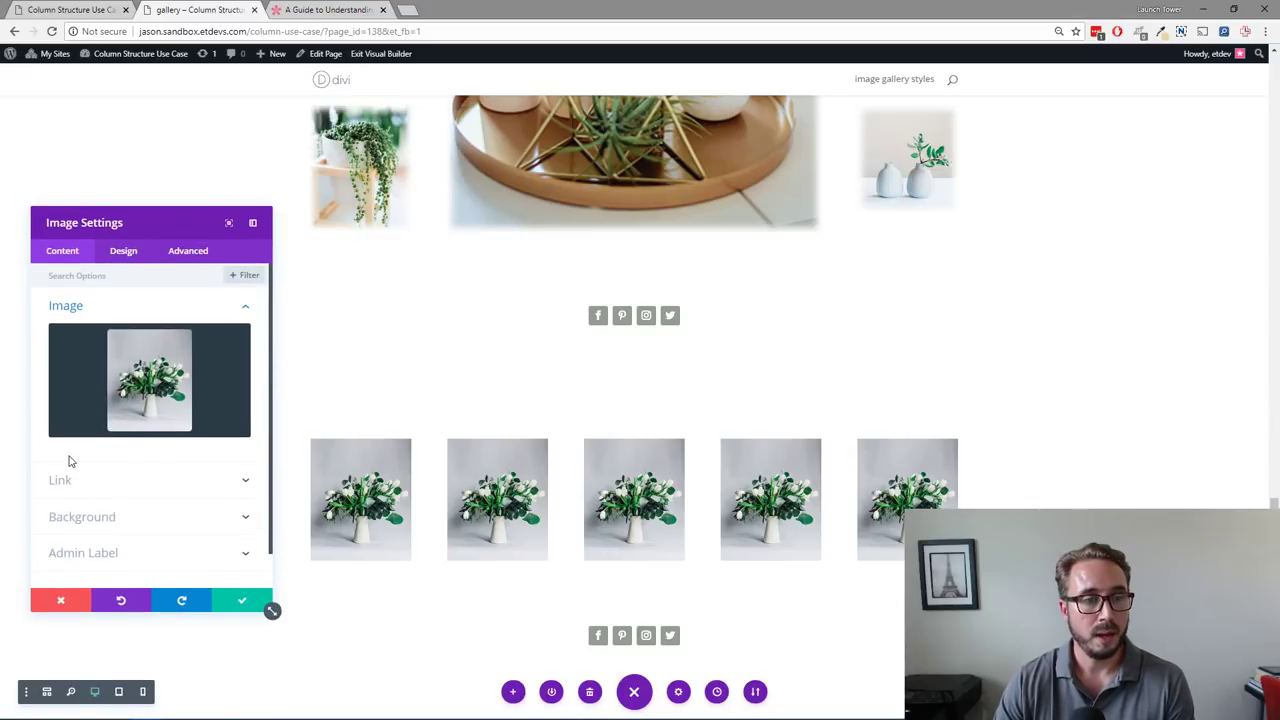
pyautogui.click(136, 253)
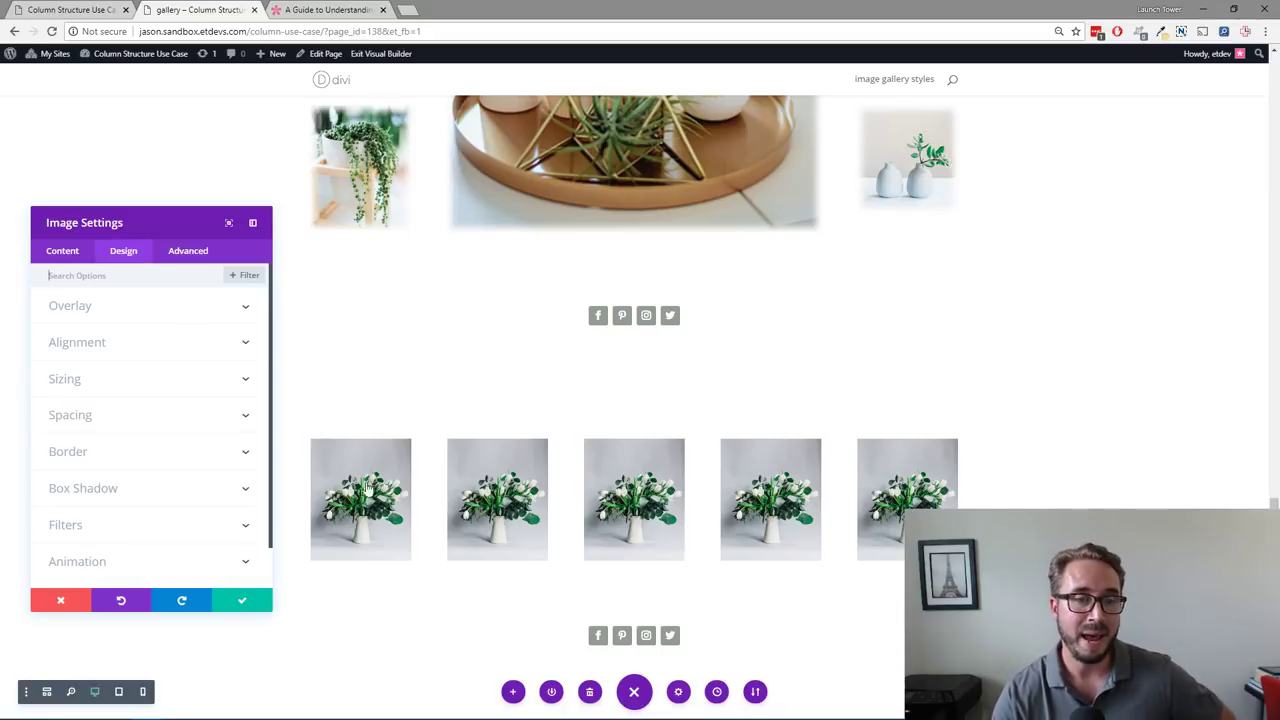
pyautogui.click(143, 386)
pyautogui.scroll(-2, 120, 403)
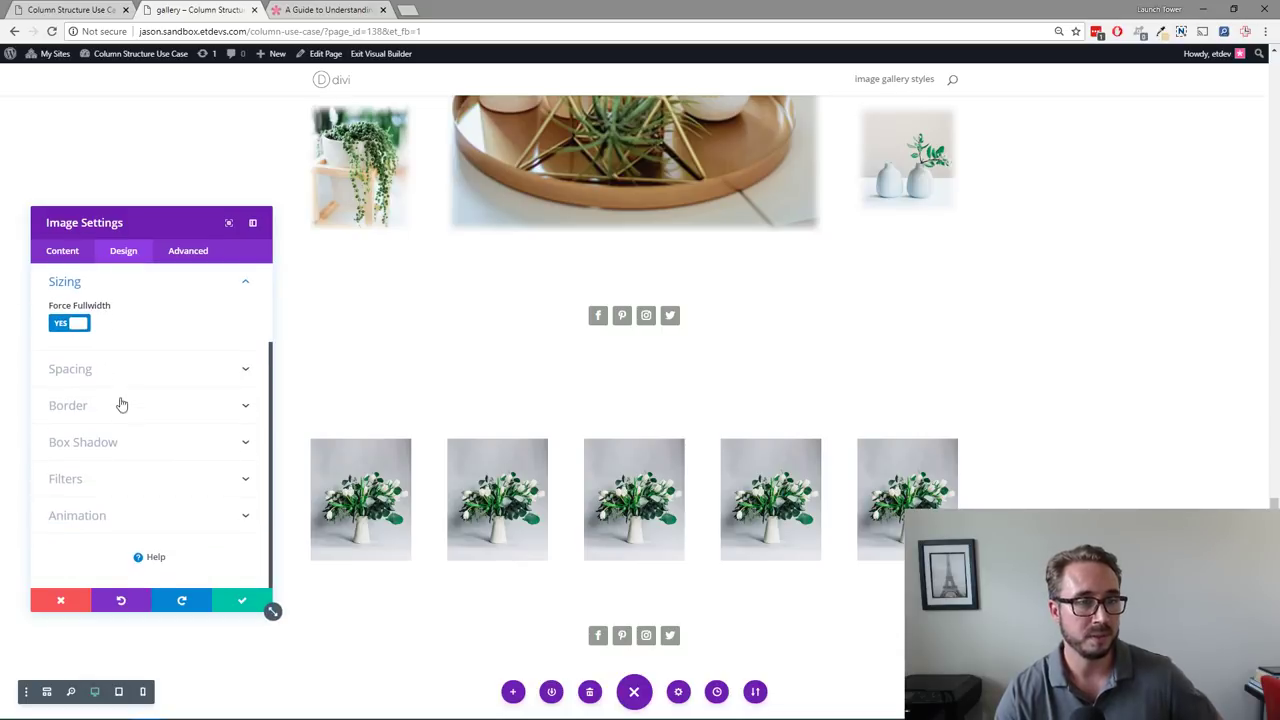
pyautogui.click(83, 334)
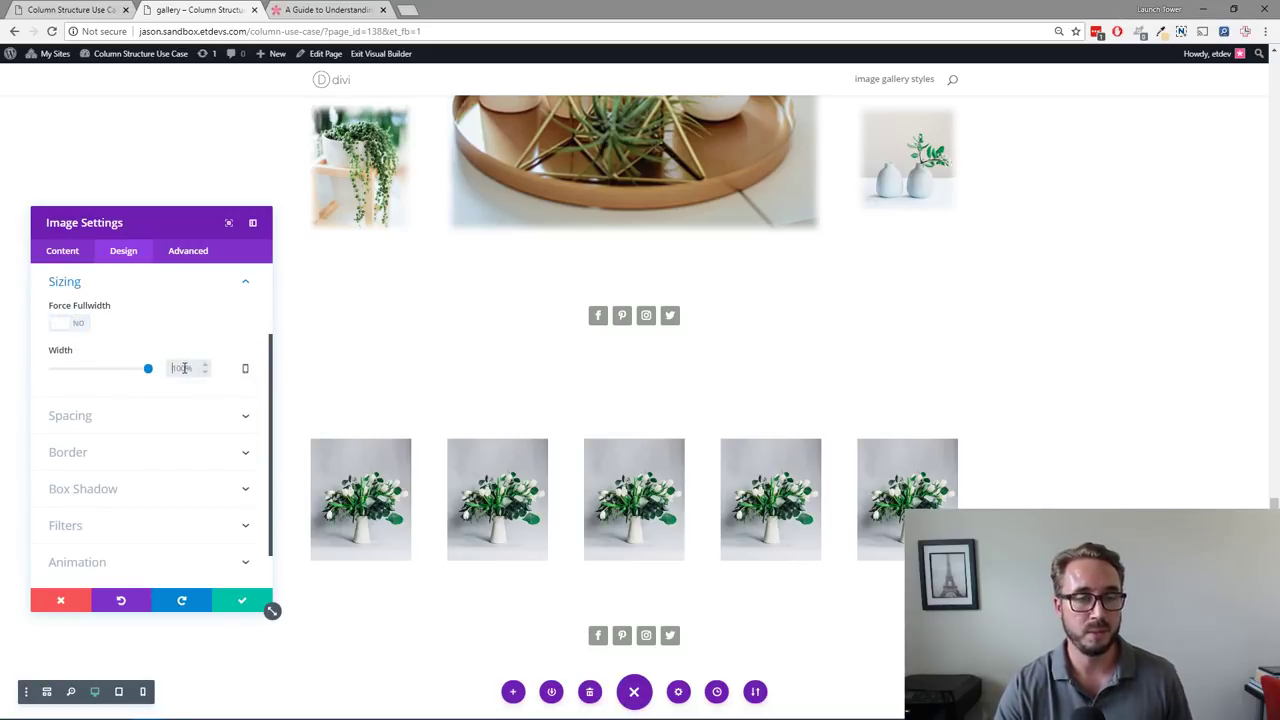
pyautogui.click(183, 368)
pyautogui.write('50')
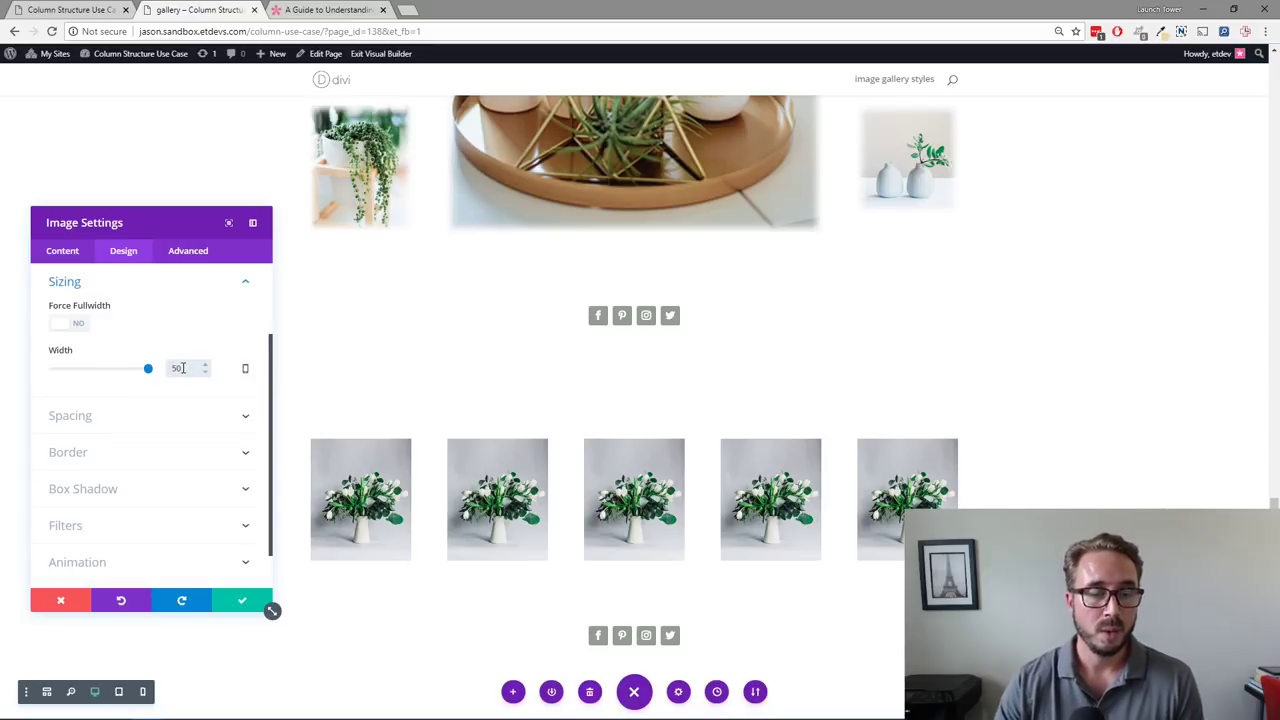
pyautogui.write('%')
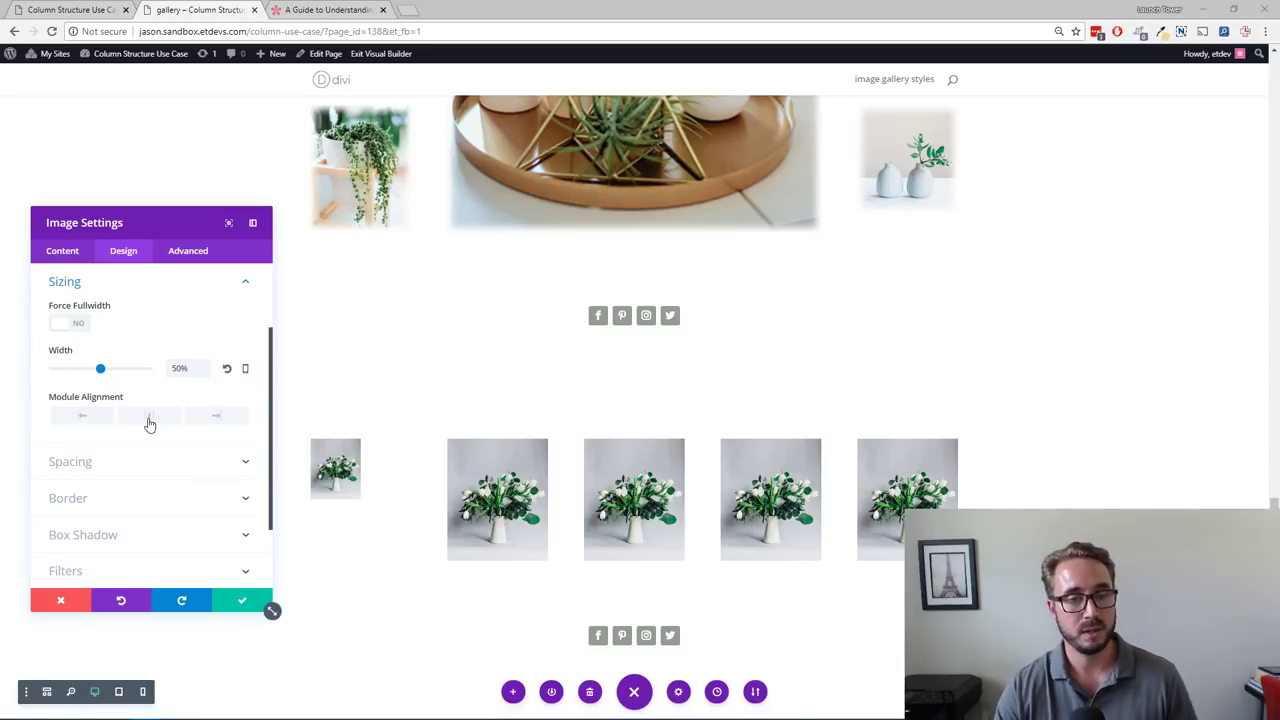
pyautogui.click(214, 416)
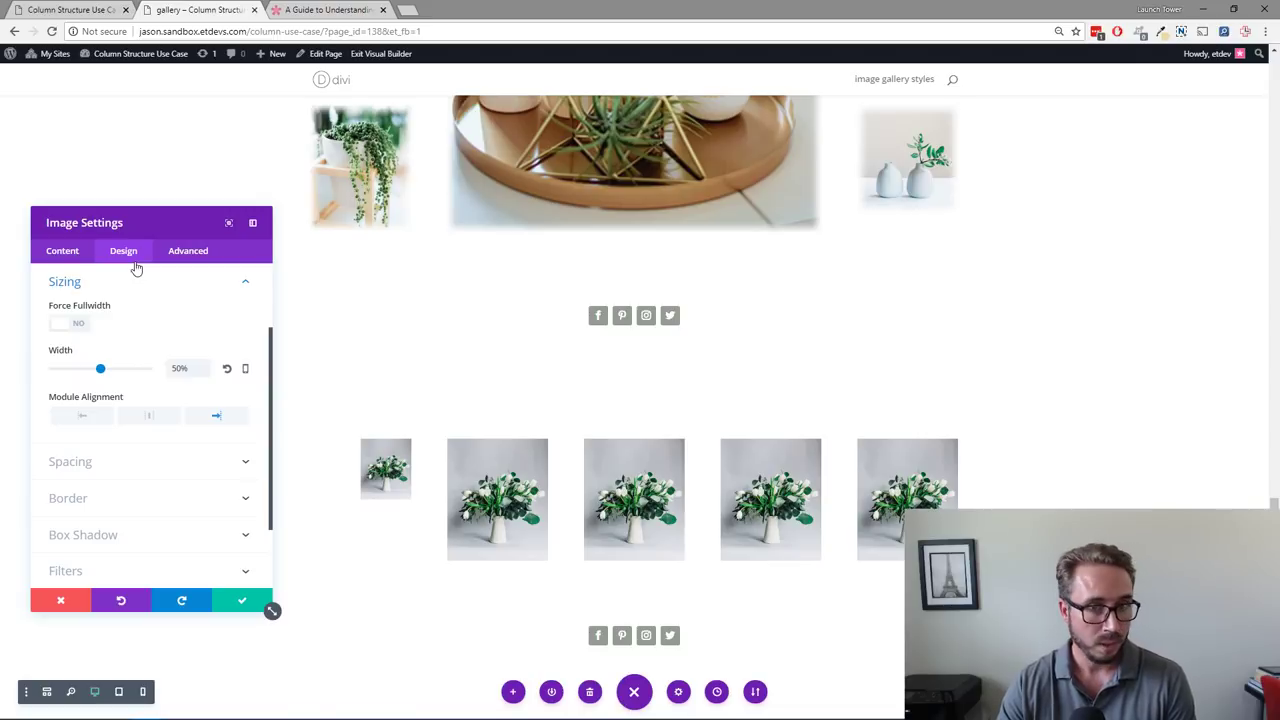
# Step: Give the first-column vase image 10px rounded corners and the first box shadow preset, and save its settings
pyautogui.click(98, 505)
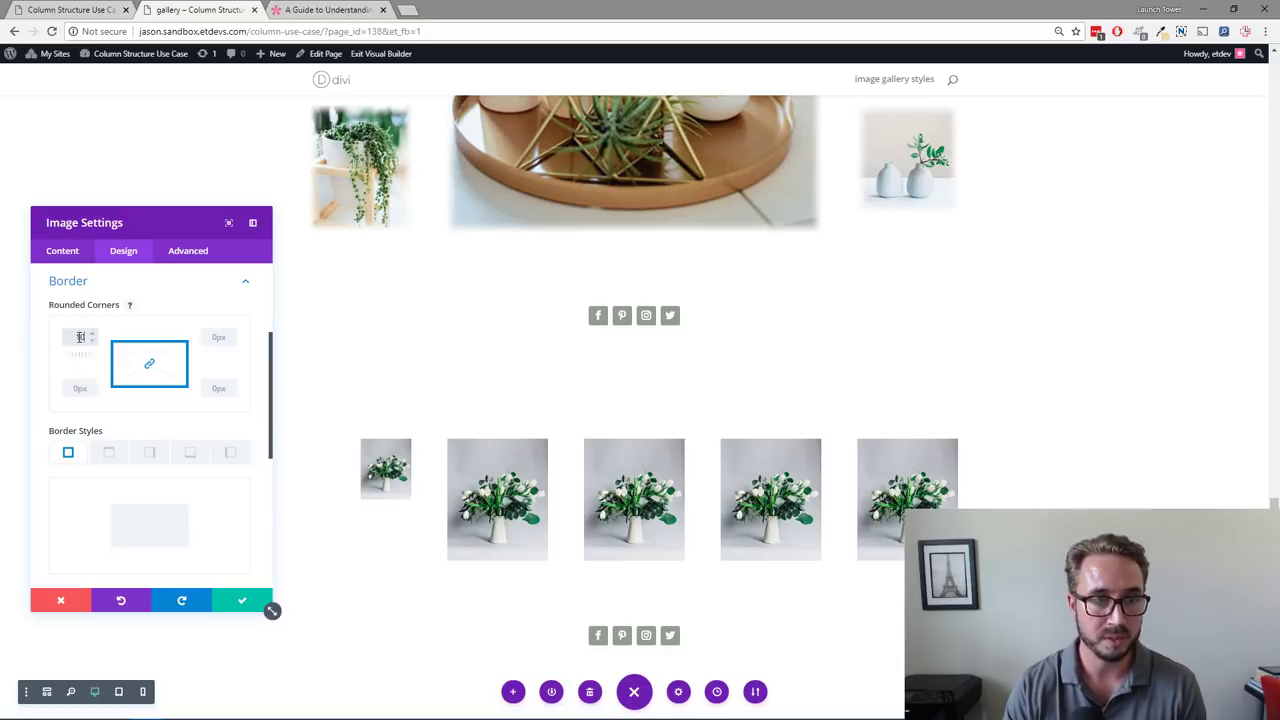
pyautogui.write('10px')
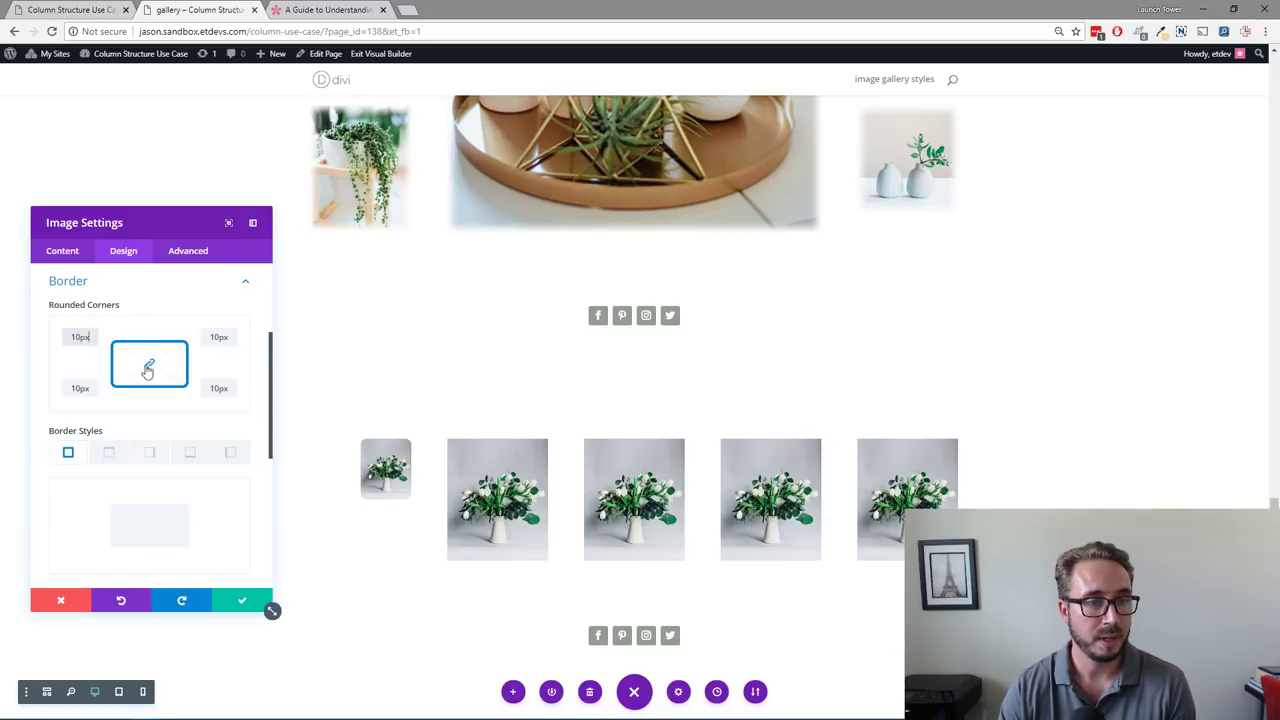
pyautogui.click(127, 285)
pyautogui.click(131, 451)
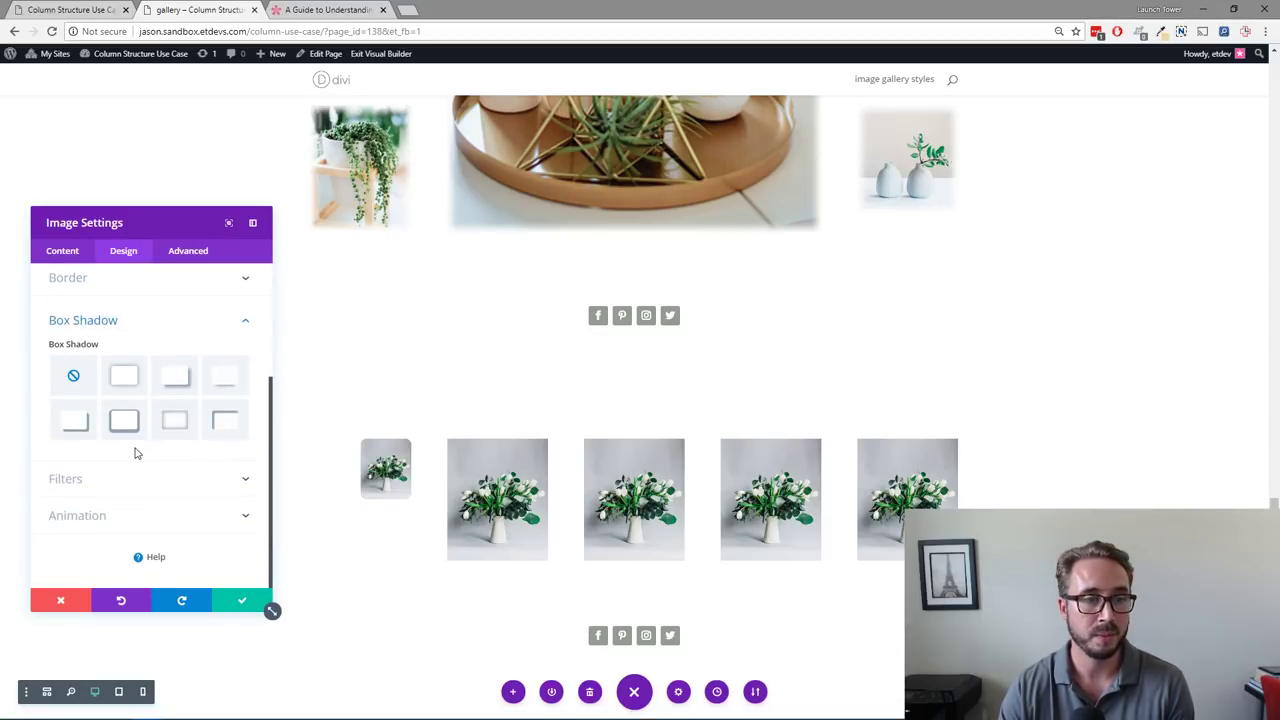
pyautogui.click(126, 379)
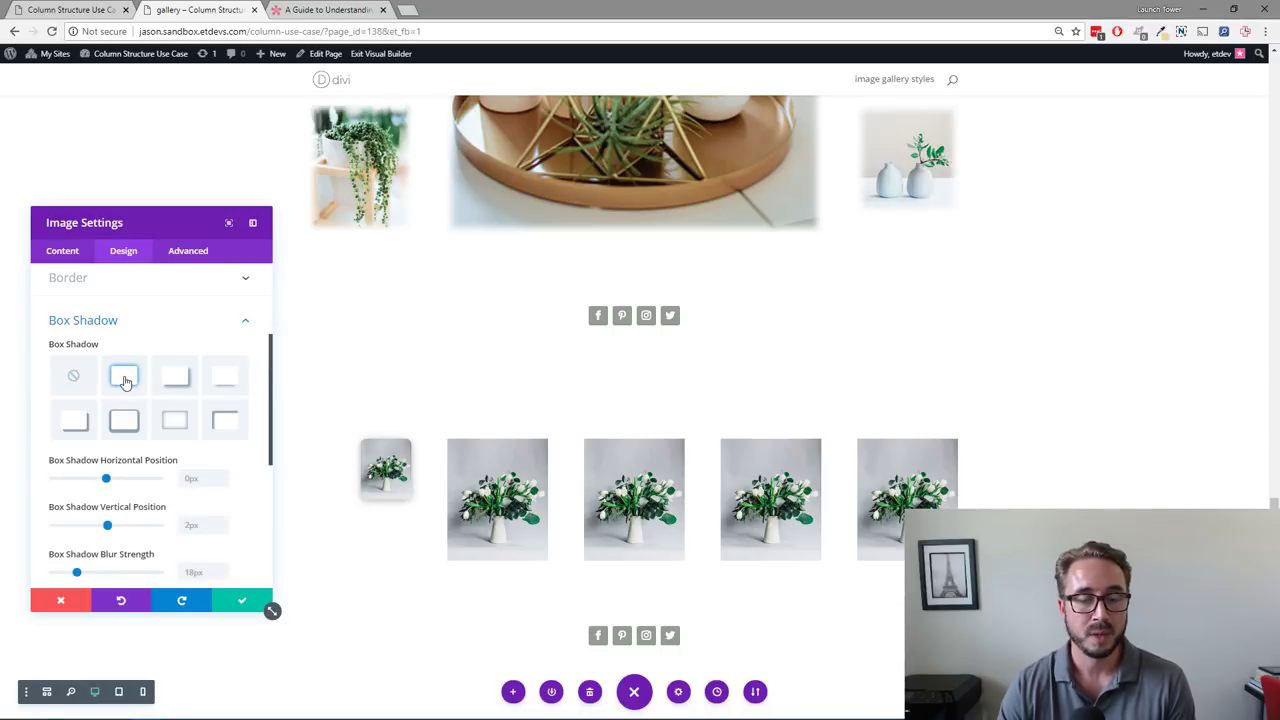
pyautogui.scroll(-3, 171, 425)
pyautogui.scroll(-2, 171, 428)
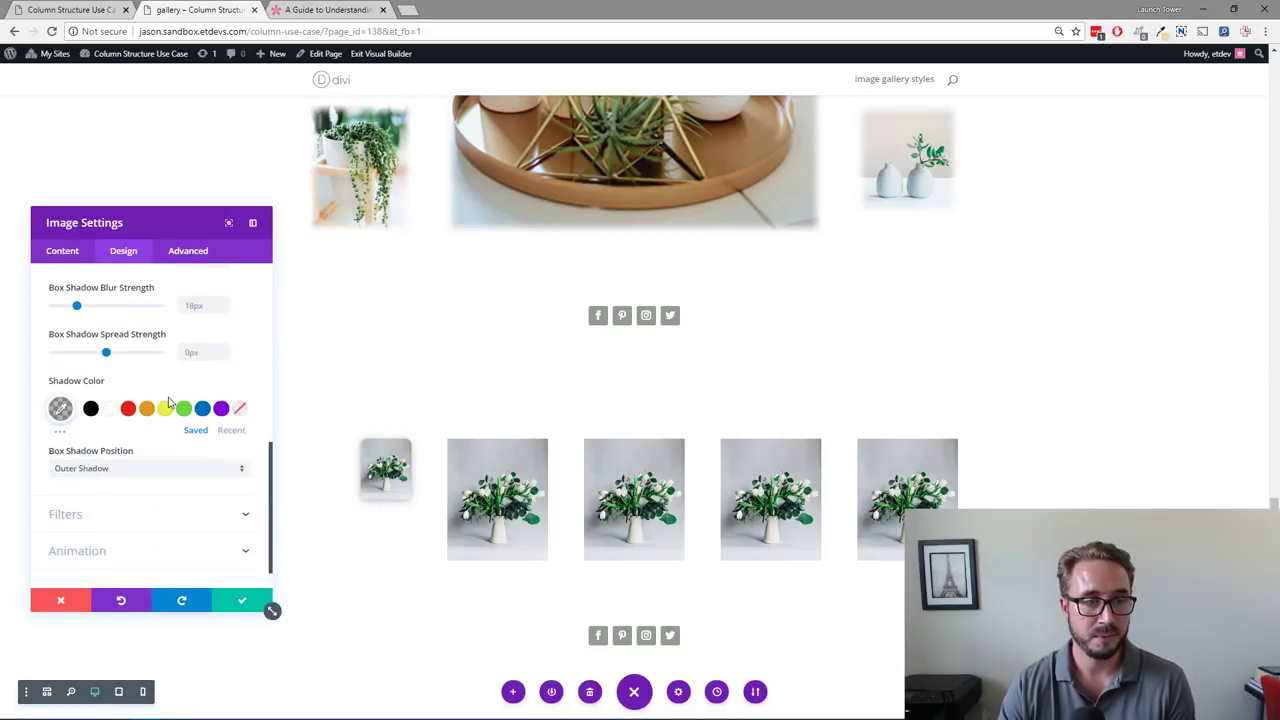
pyautogui.scroll(-1, 170, 402)
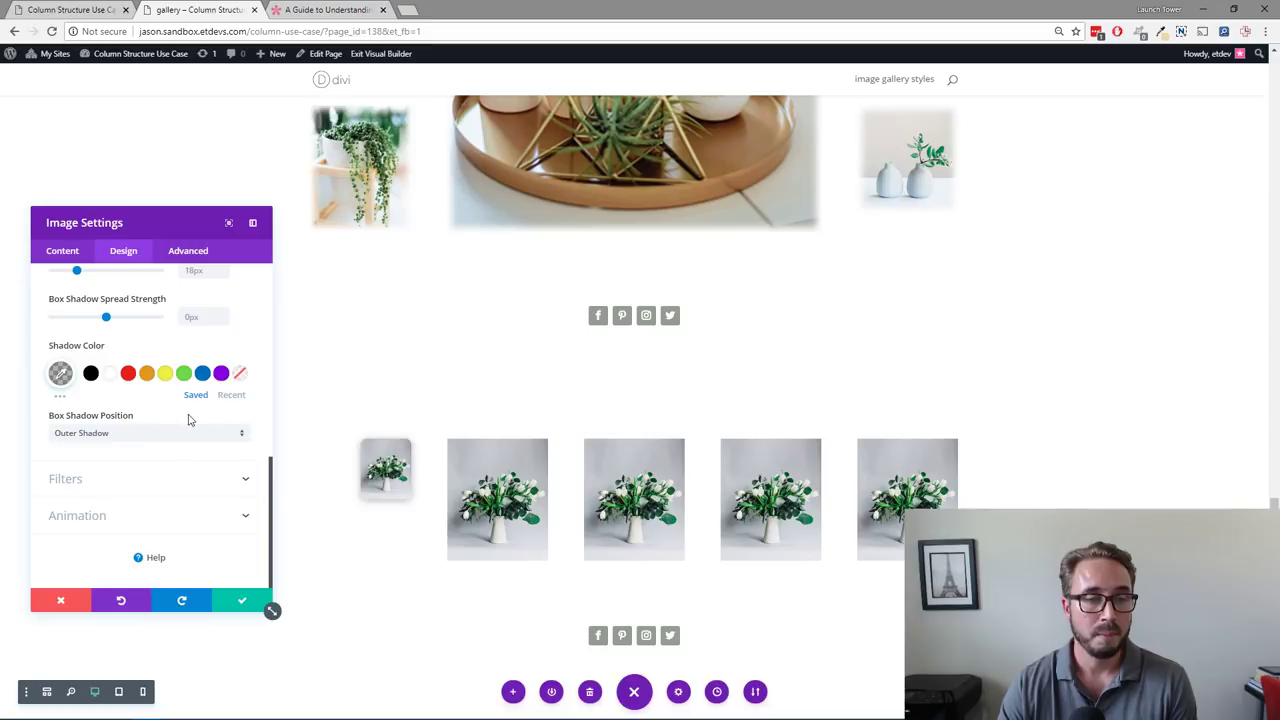
pyautogui.scroll(3, 163, 440)
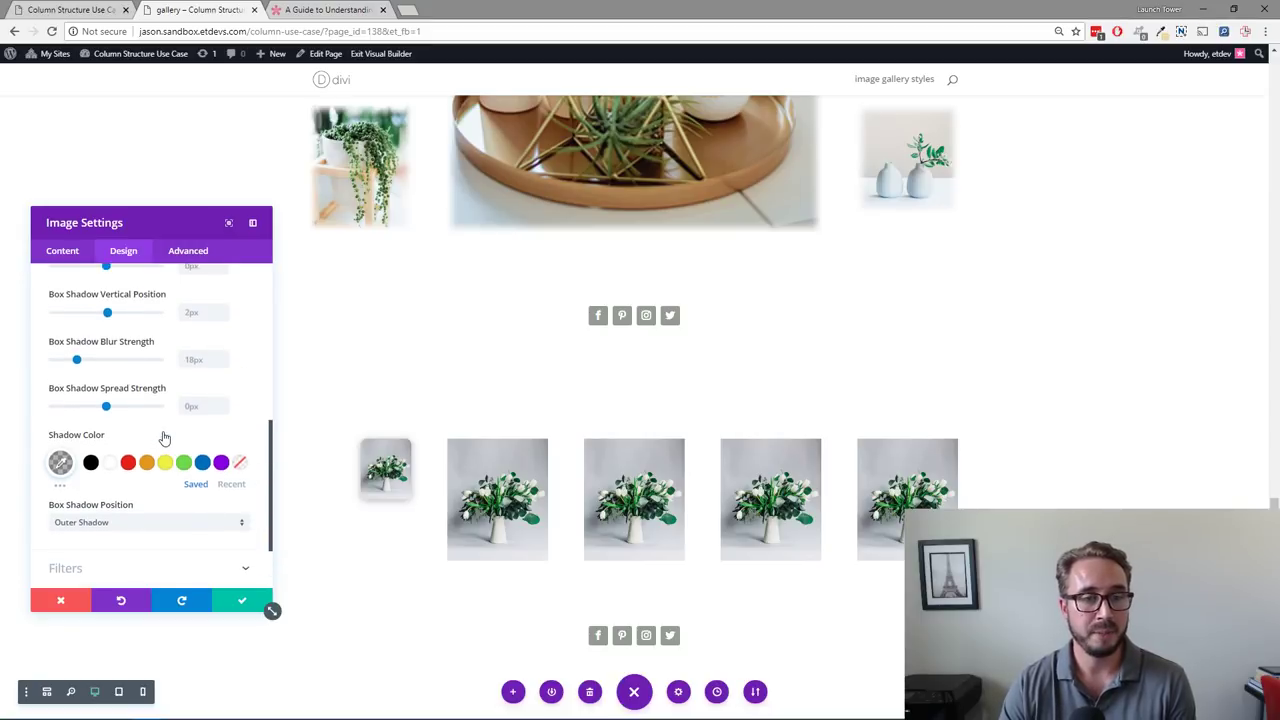
pyautogui.scroll(1, 160, 440)
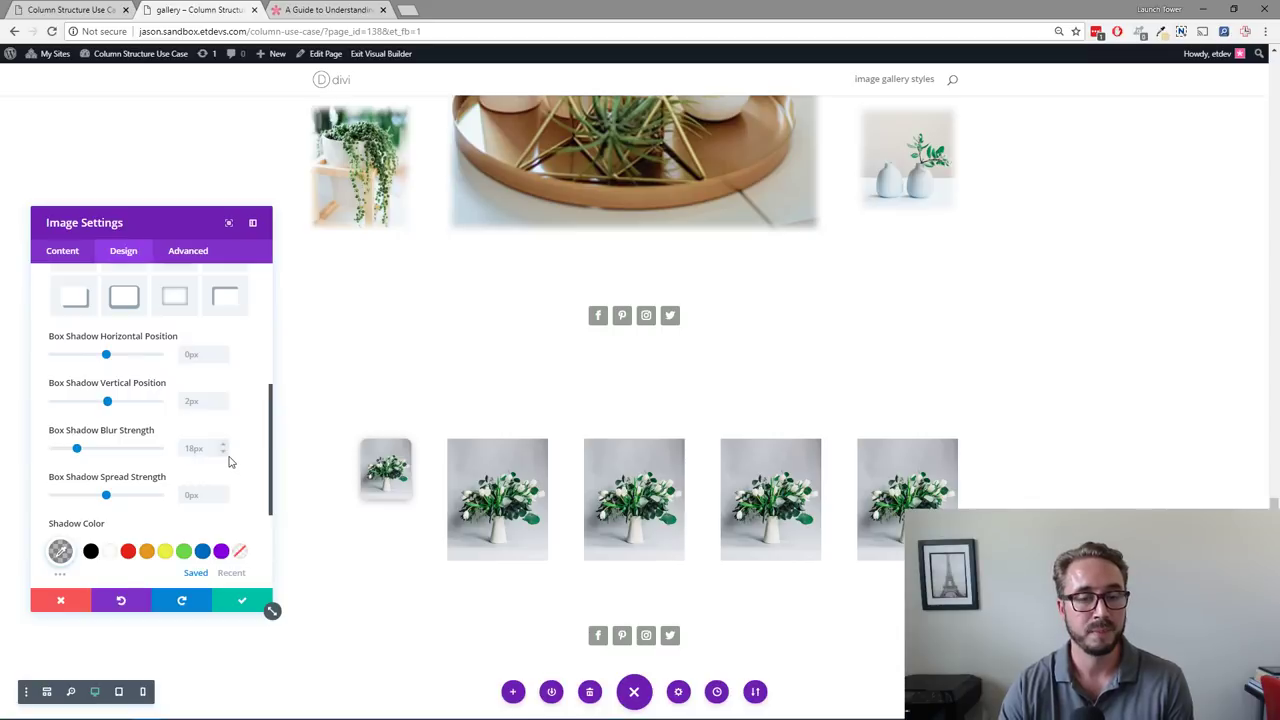
pyautogui.scroll(-1, 231, 458)
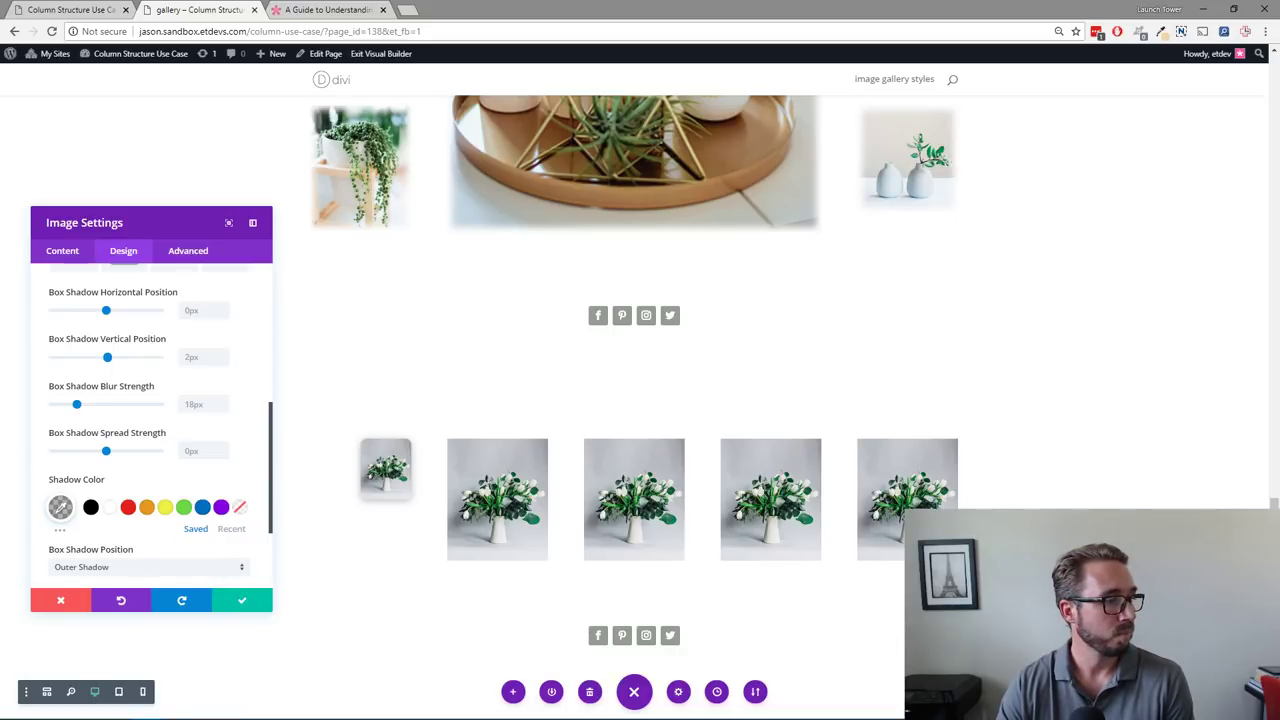
pyautogui.click(239, 603)
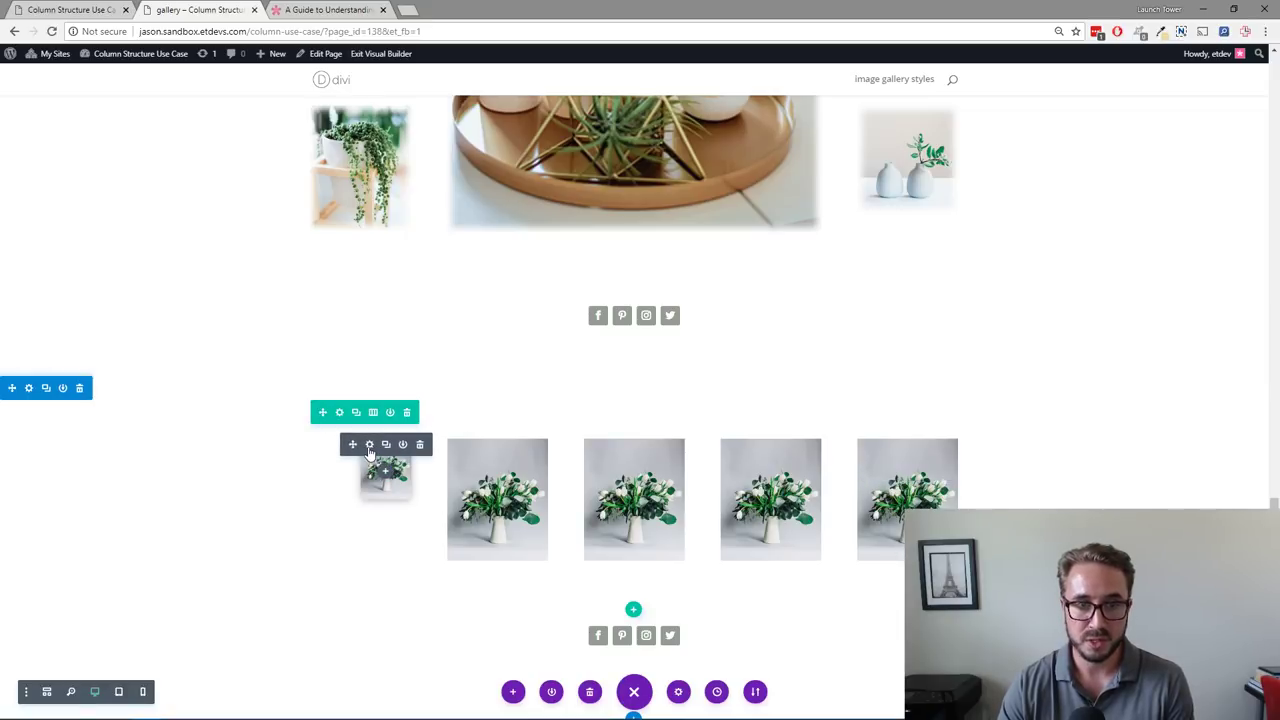
# Step: Copy the first-column image's module styles and paste them onto the fifth-column vase image
pyautogui.rightClick(369, 453)
pyautogui.click(370, 379)
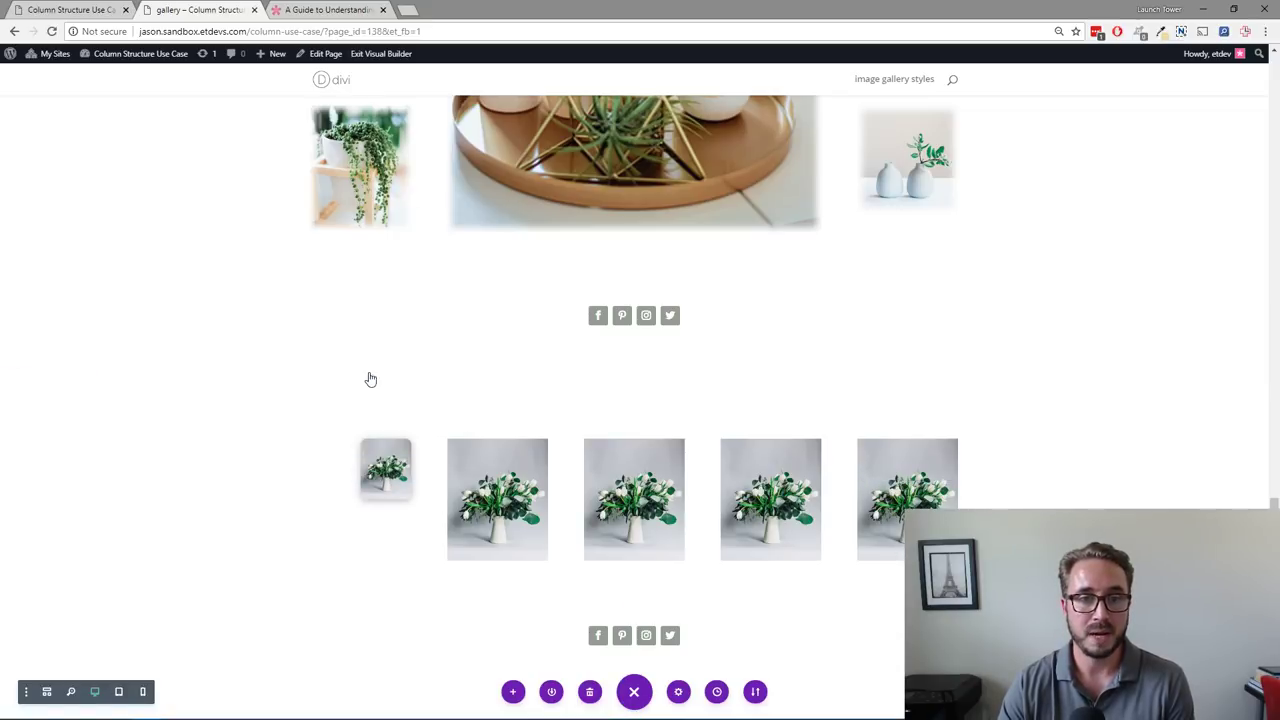
pyautogui.rightClick(916, 477)
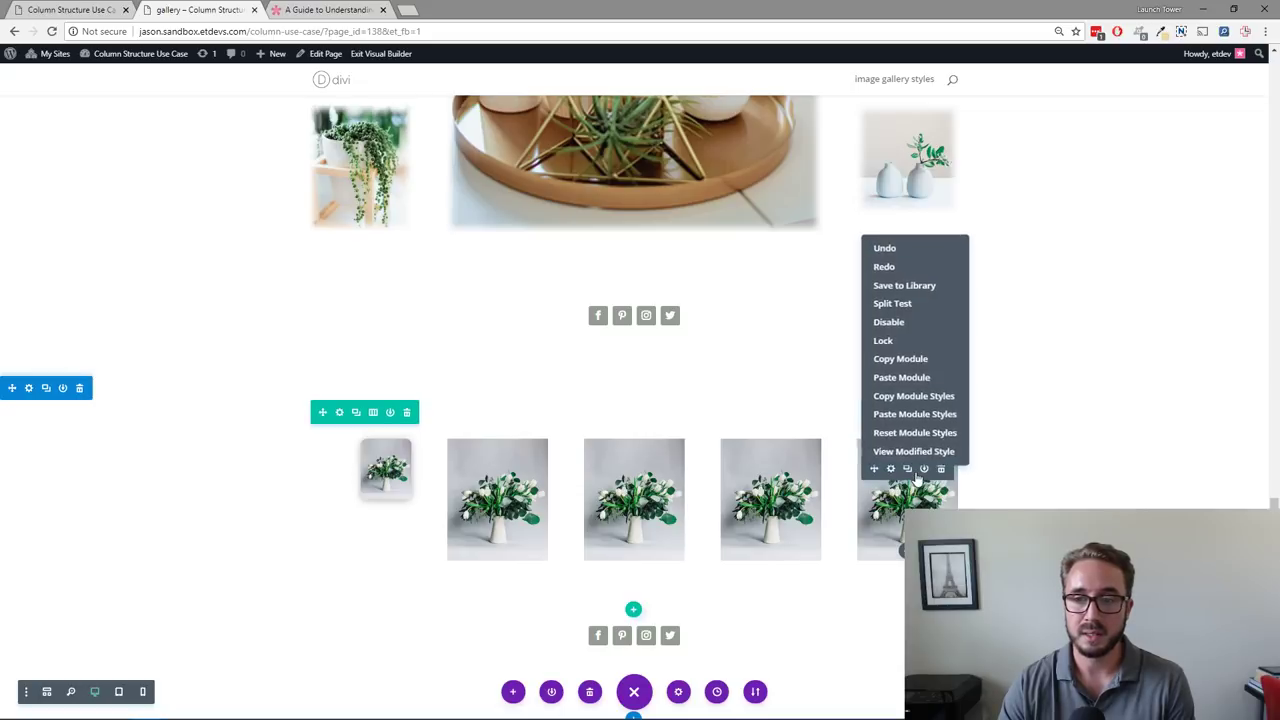
pyautogui.click(918, 420)
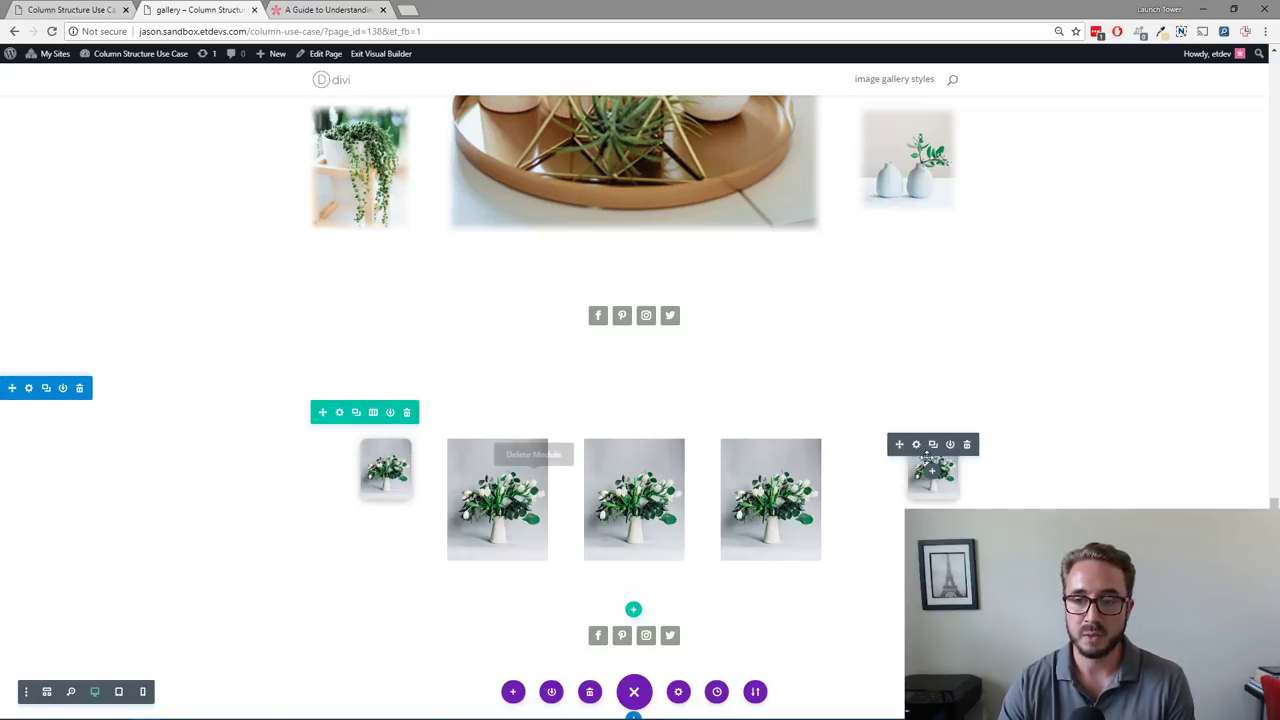
# Step: Set the fifth-column vase image's module alignment to left in its sizing options
pyautogui.click(917, 443)
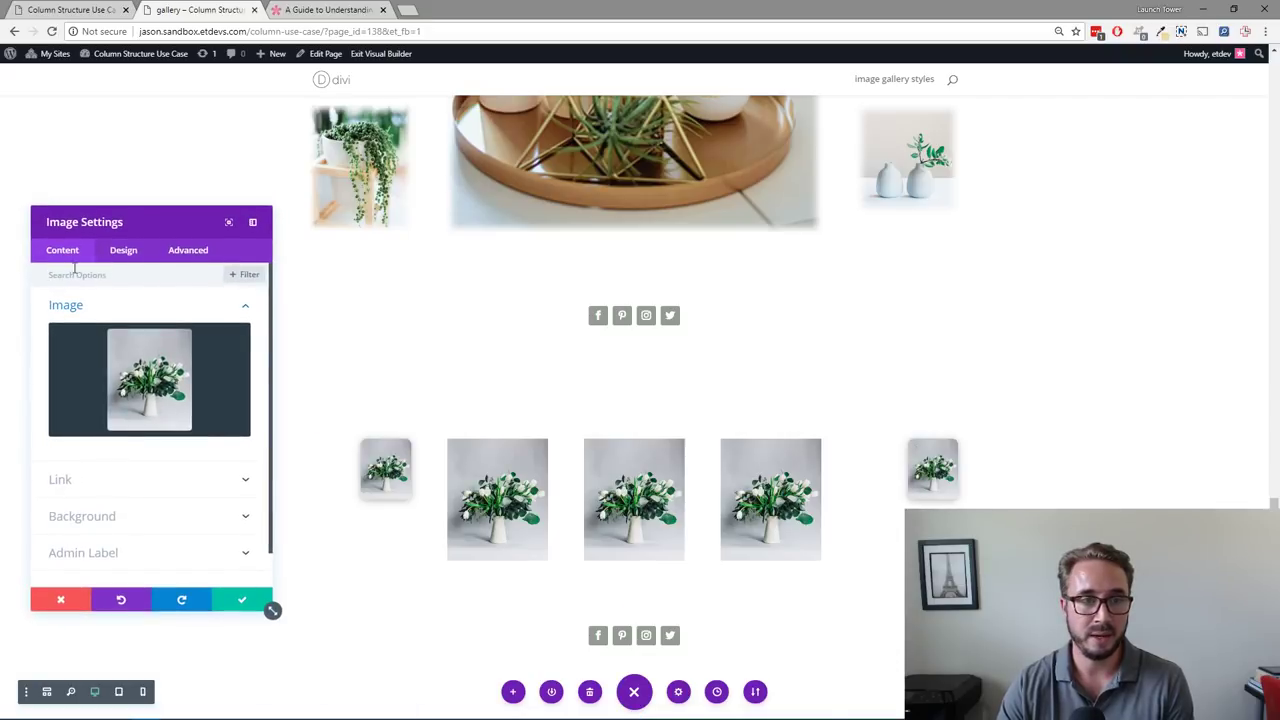
pyautogui.click(123, 250)
pyautogui.click(115, 339)
pyautogui.click(115, 288)
pyautogui.click(113, 331)
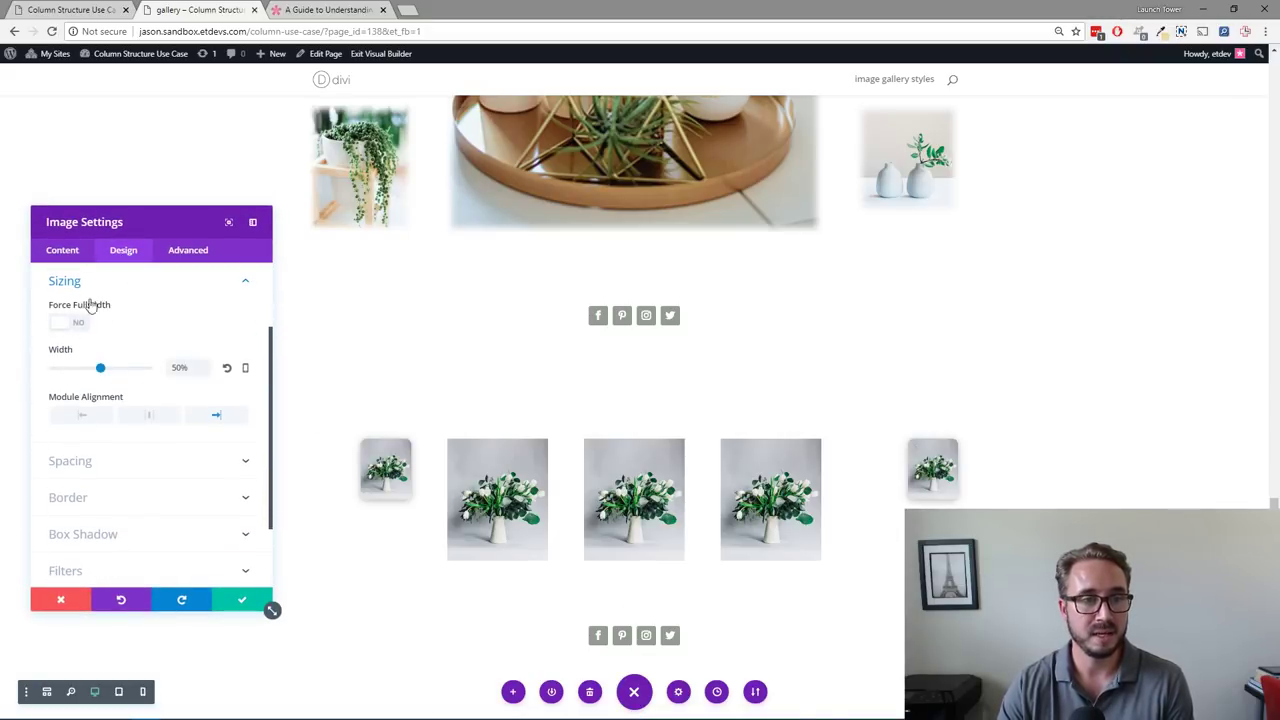
pyautogui.click(85, 418)
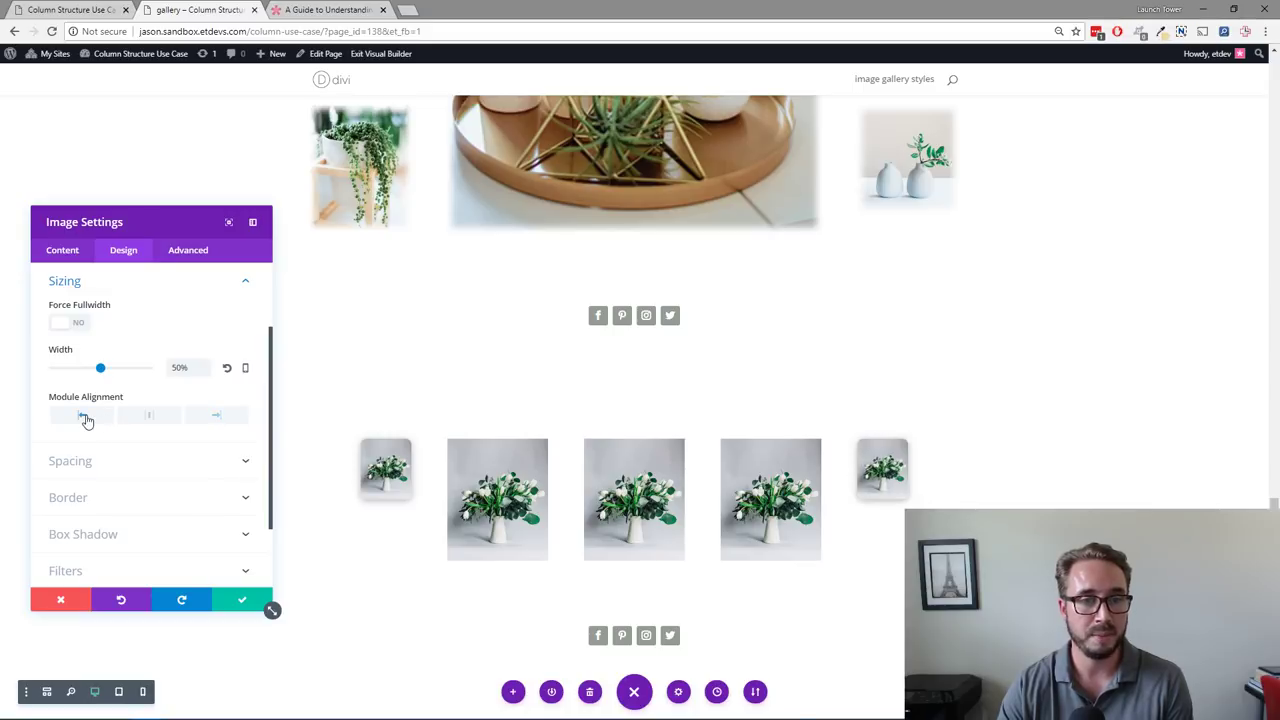
# Step: Save the fifth-column image's settings, then turn off Force Fullwidth for the second-column vase image, set its width to 75% and center the module
pyautogui.click(229, 606)
pyautogui.moveTo(482, 471)
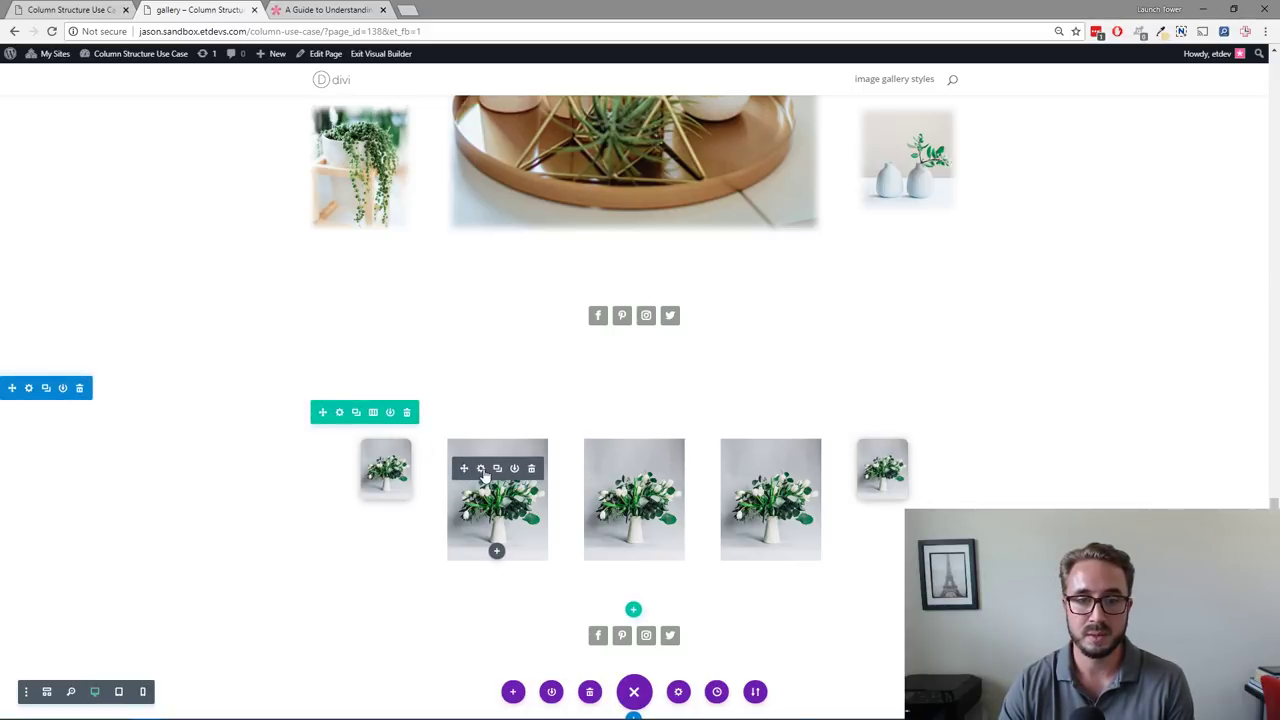
pyautogui.click(481, 470)
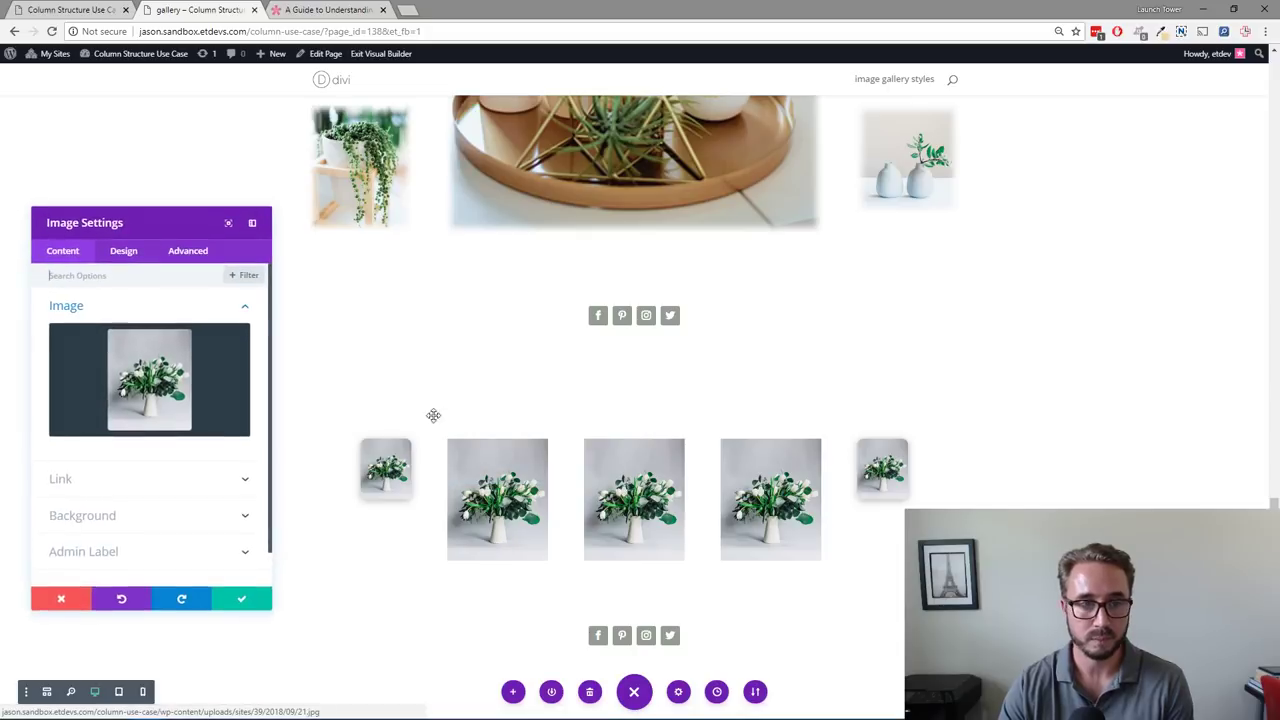
pyautogui.click(124, 251)
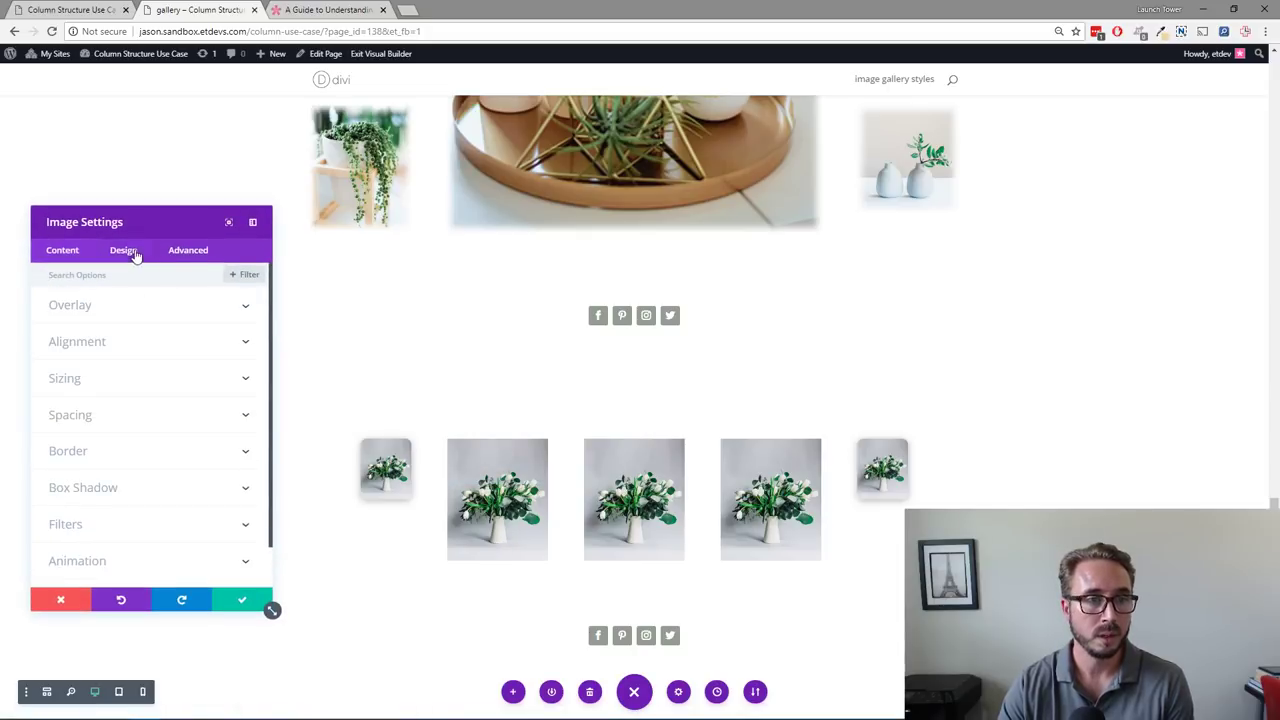
pyautogui.click(137, 390)
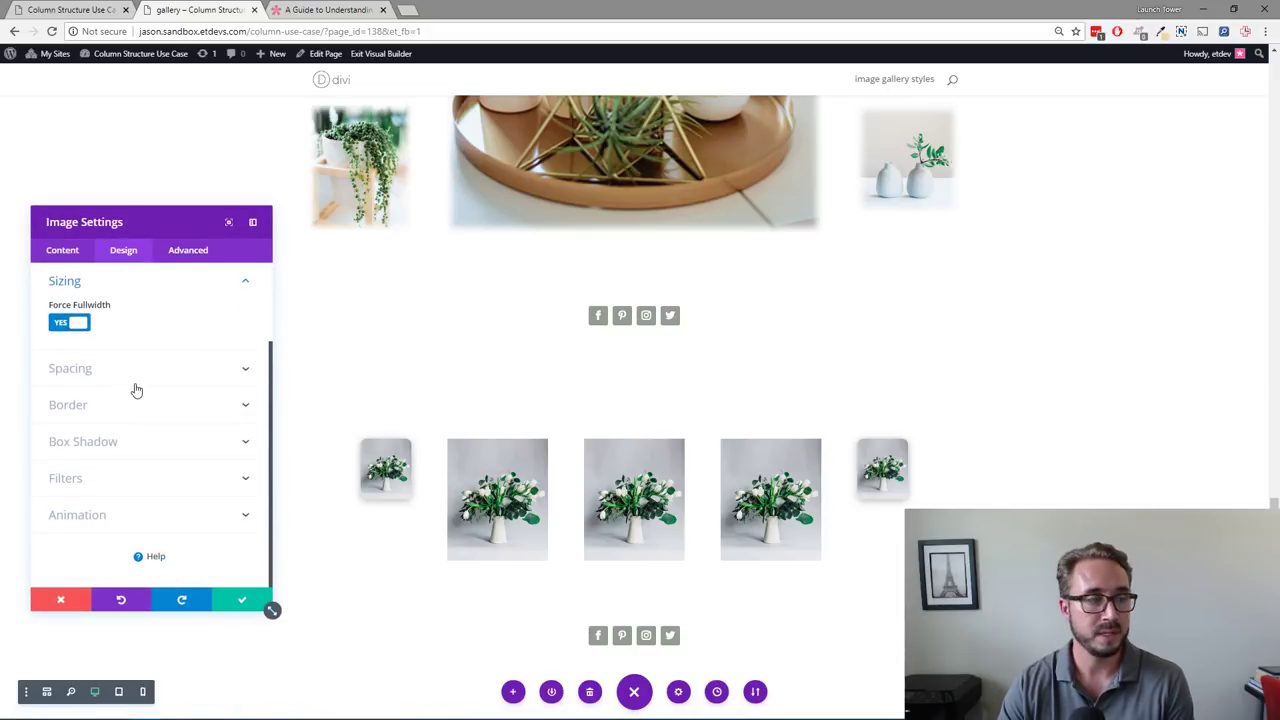
pyautogui.click(80, 324)
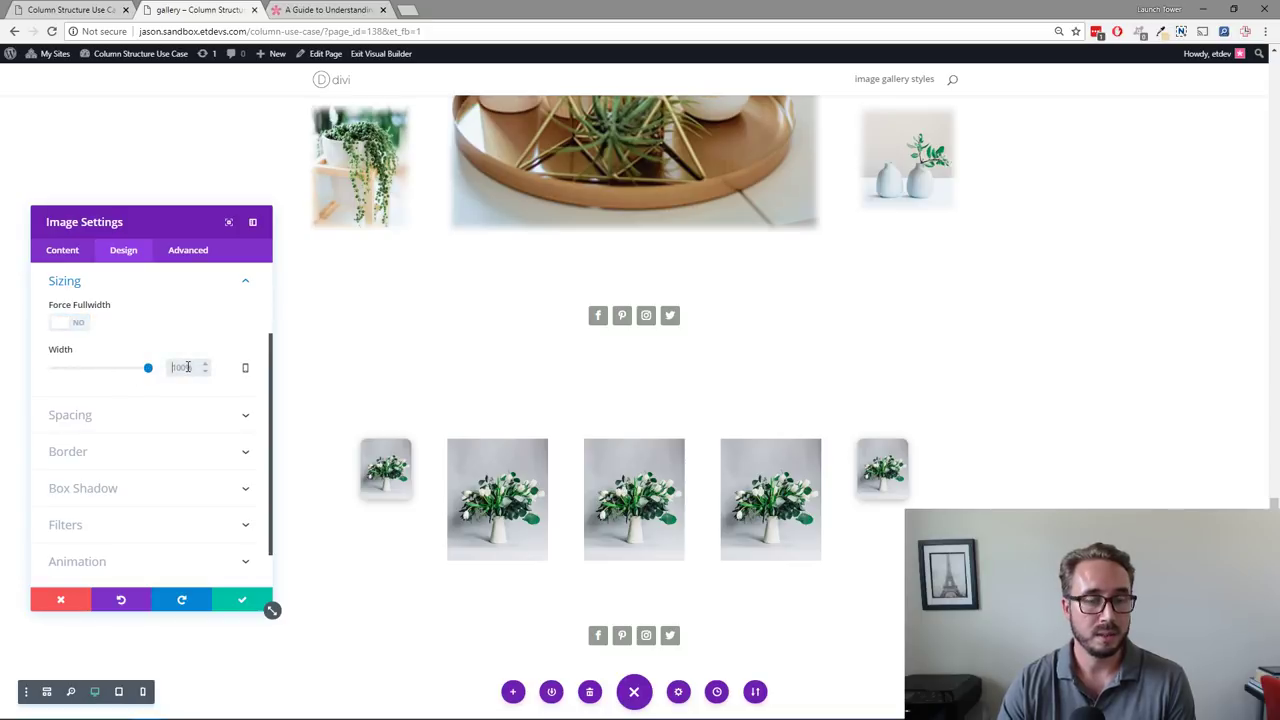
pyautogui.click(187, 367)
pyautogui.write('75')
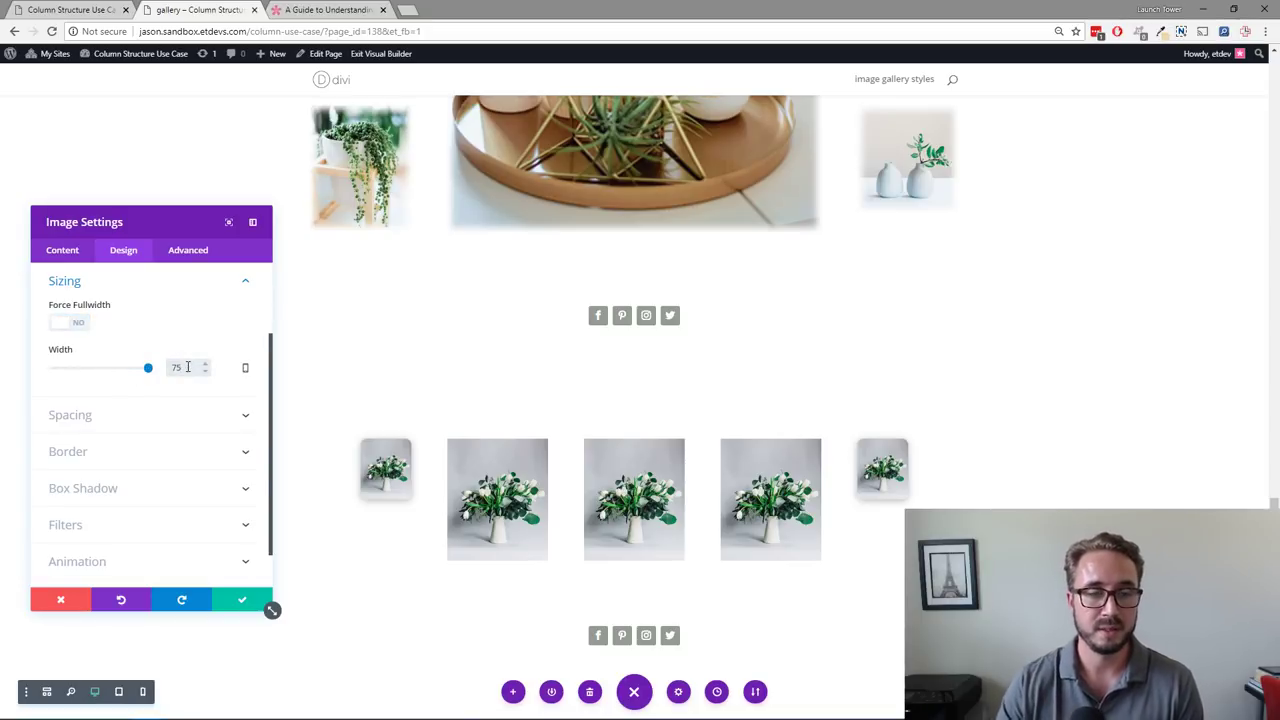
pyautogui.write('%')
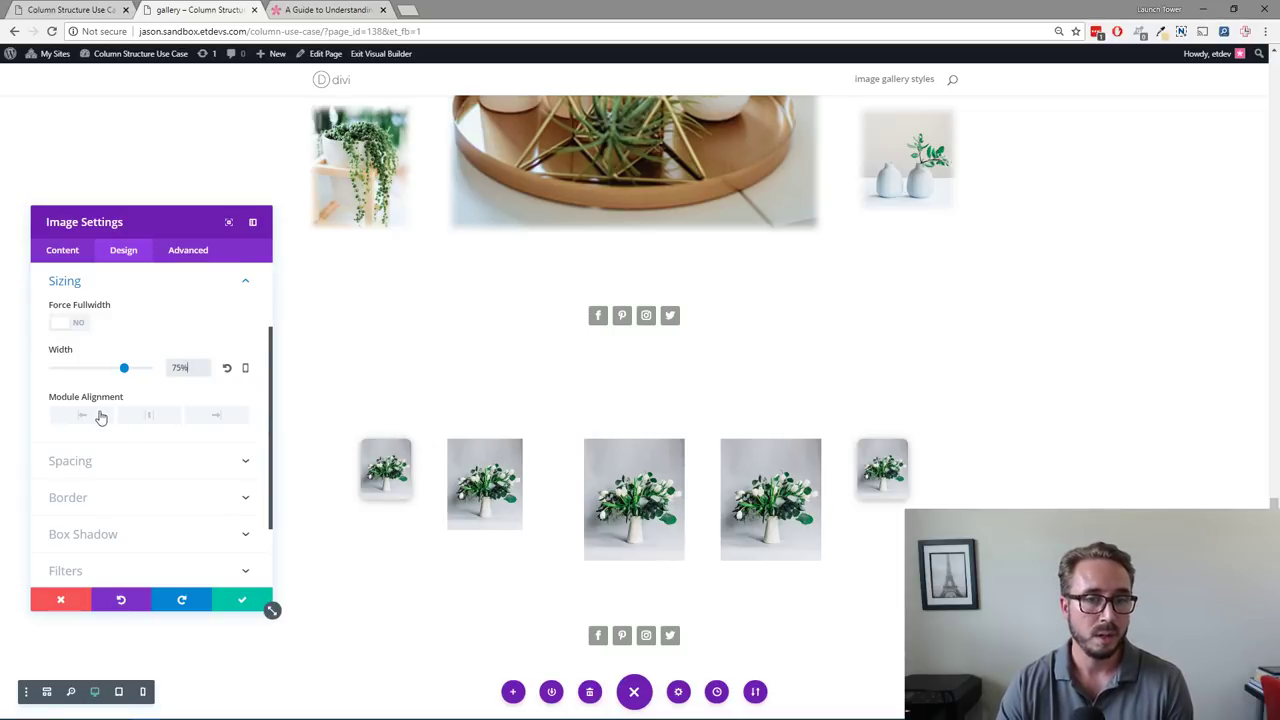
pyautogui.click(150, 425)
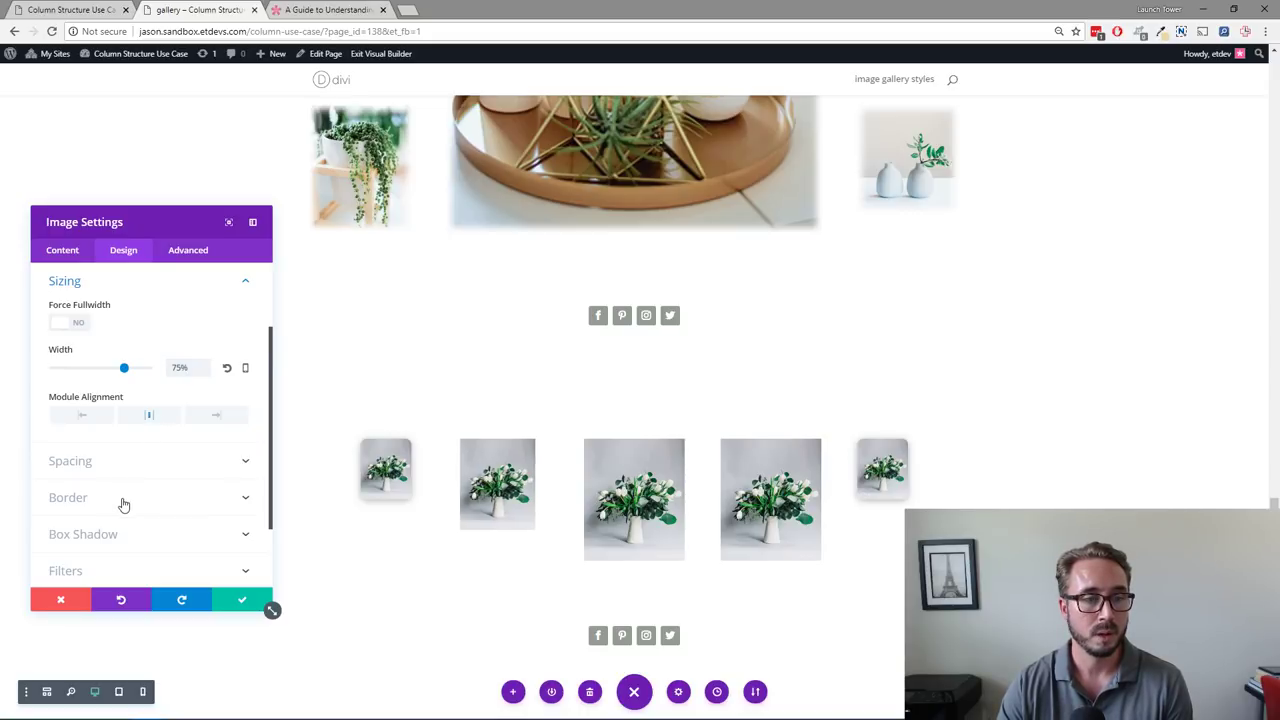
# Step: Give the second-column vase image 10px rounded corners on all sides
pyautogui.click(123, 500)
pyautogui.click(77, 335)
pyautogui.write('10')
# Step: Apply the first box shadow preset to the second-column vase image with 36px blur strength, and save its settings
pyautogui.scroll(-3, 162, 425)
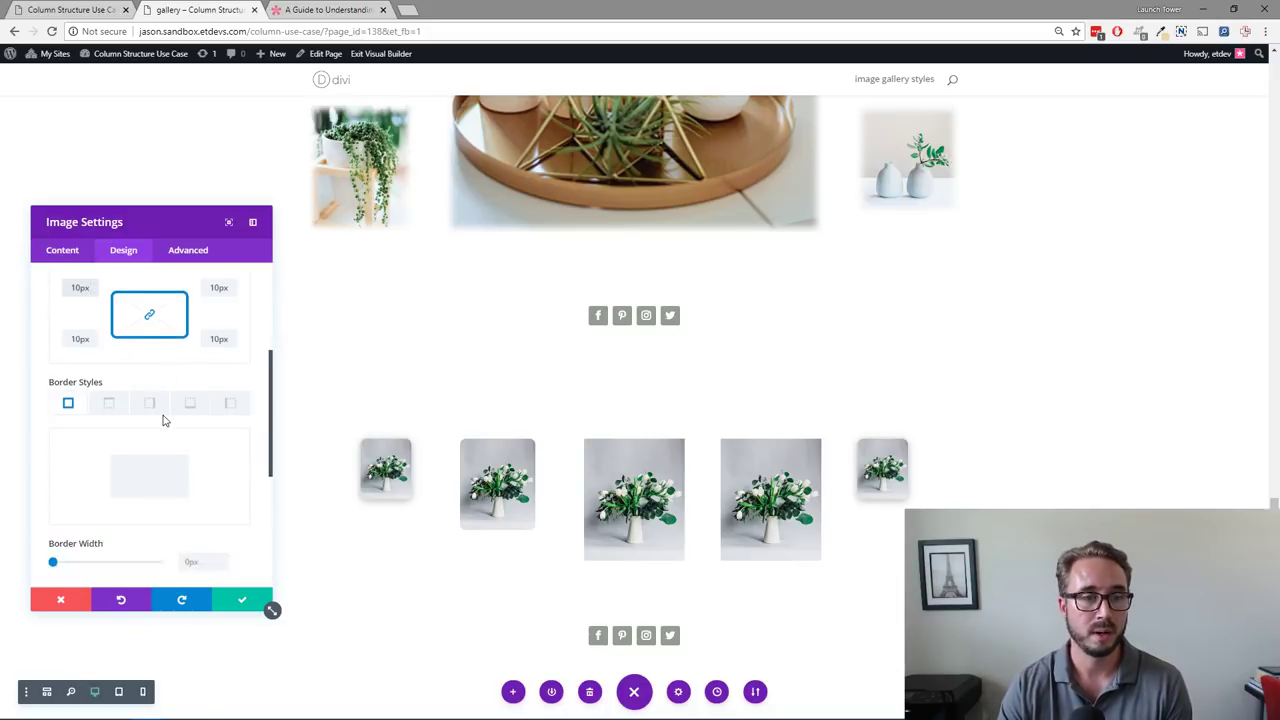
pyautogui.scroll(-2, 136, 485)
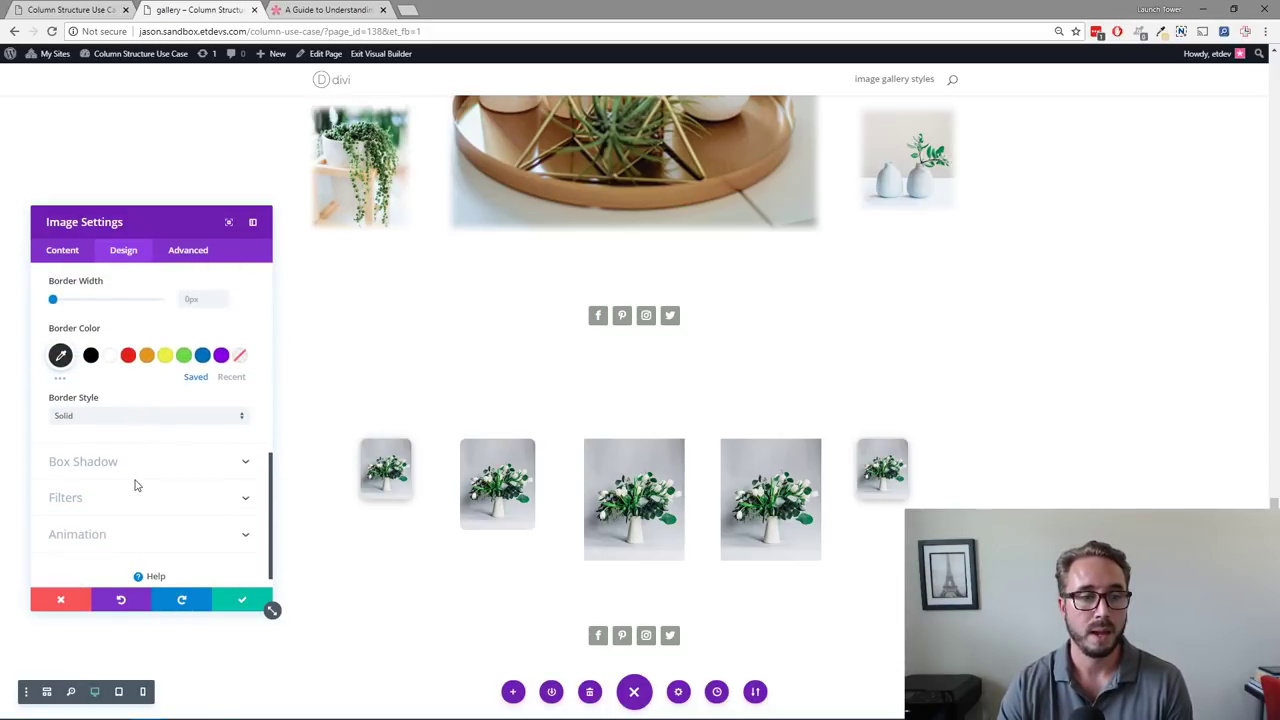
pyautogui.click(140, 463)
pyautogui.click(126, 381)
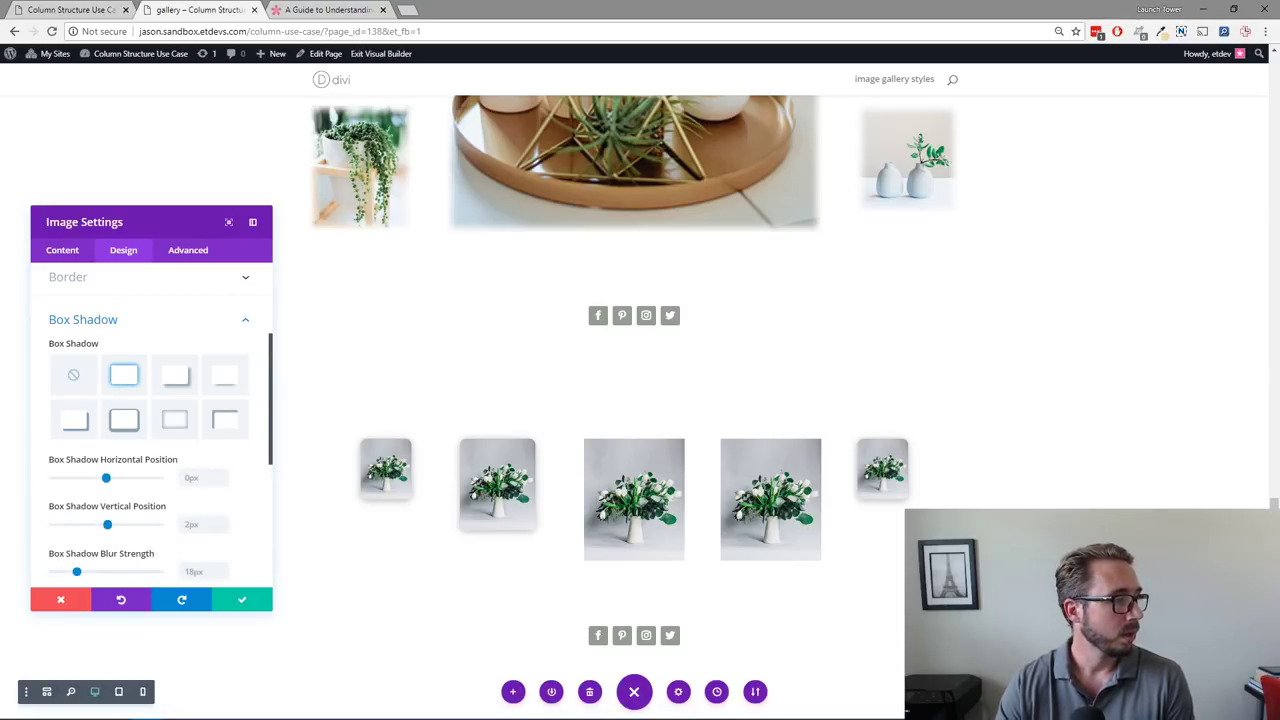
pyautogui.scroll(-2, 234, 520)
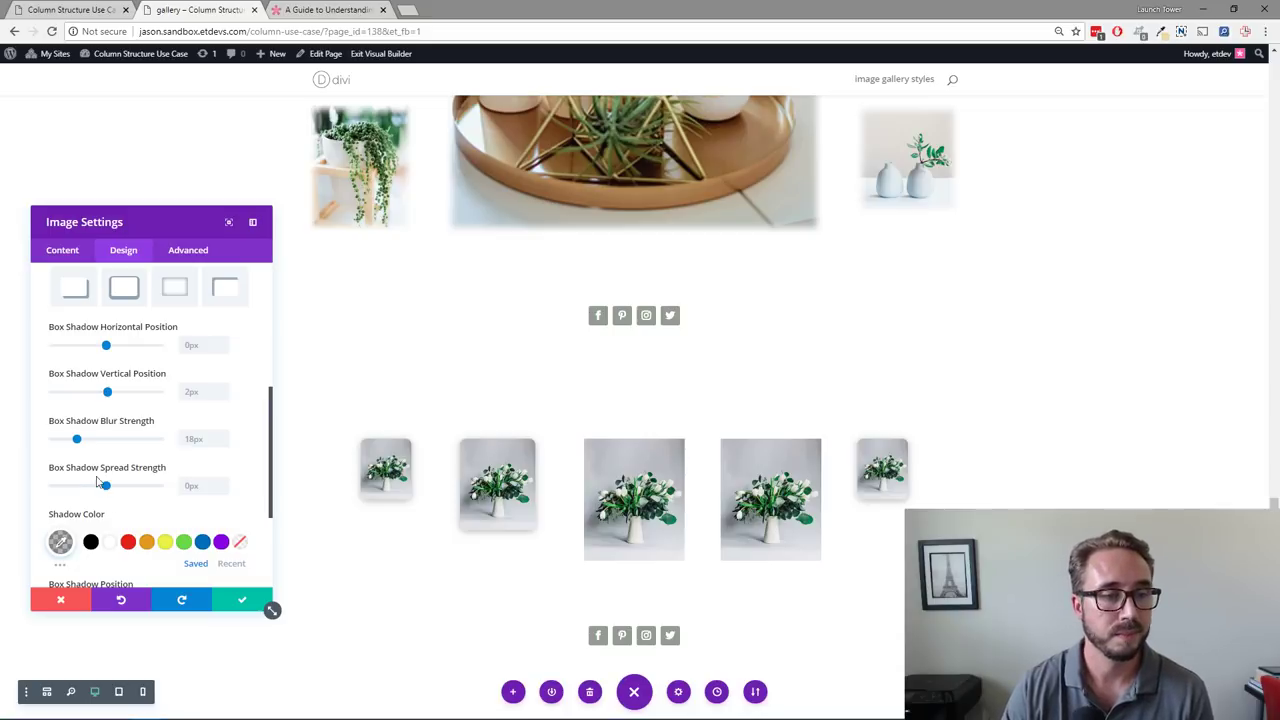
pyautogui.moveTo(77, 440); pyautogui.dragTo(86, 441)
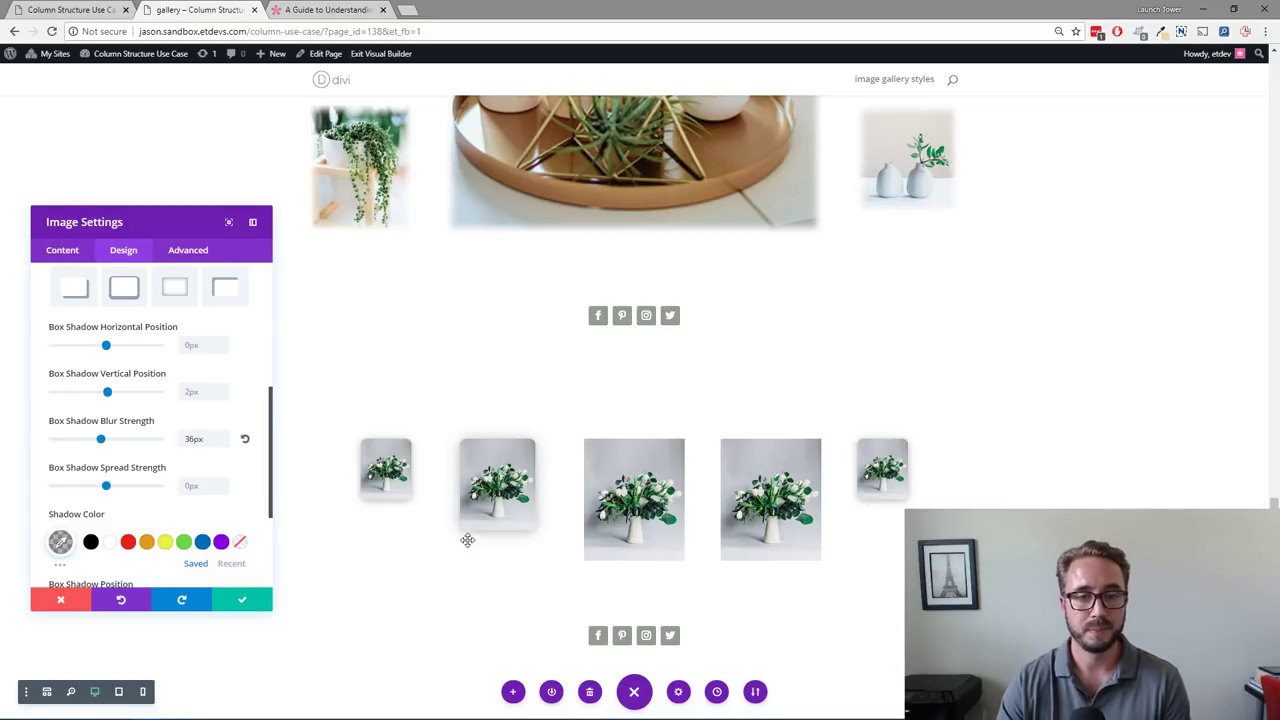
pyautogui.click(240, 602)
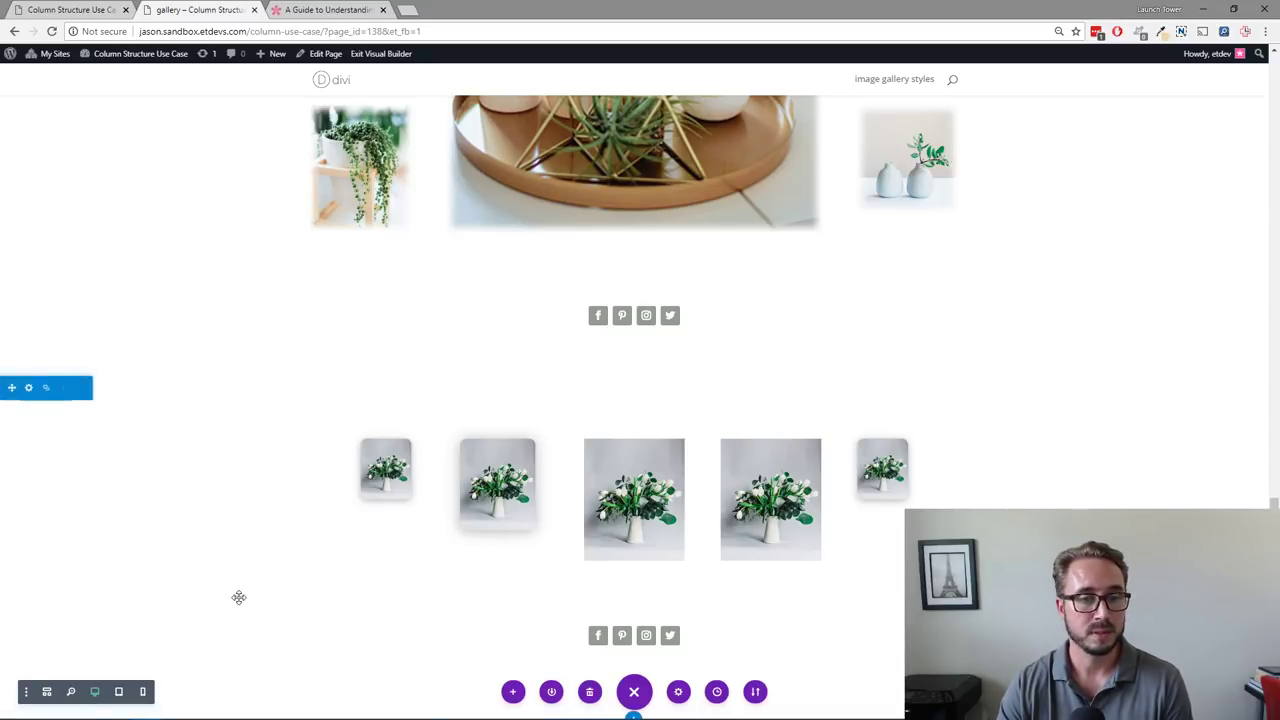
# Step: Copy the second-column image's module styles and paste them onto the fourth-column vase image
pyautogui.rightClick(480, 470)
pyautogui.click(484, 394)
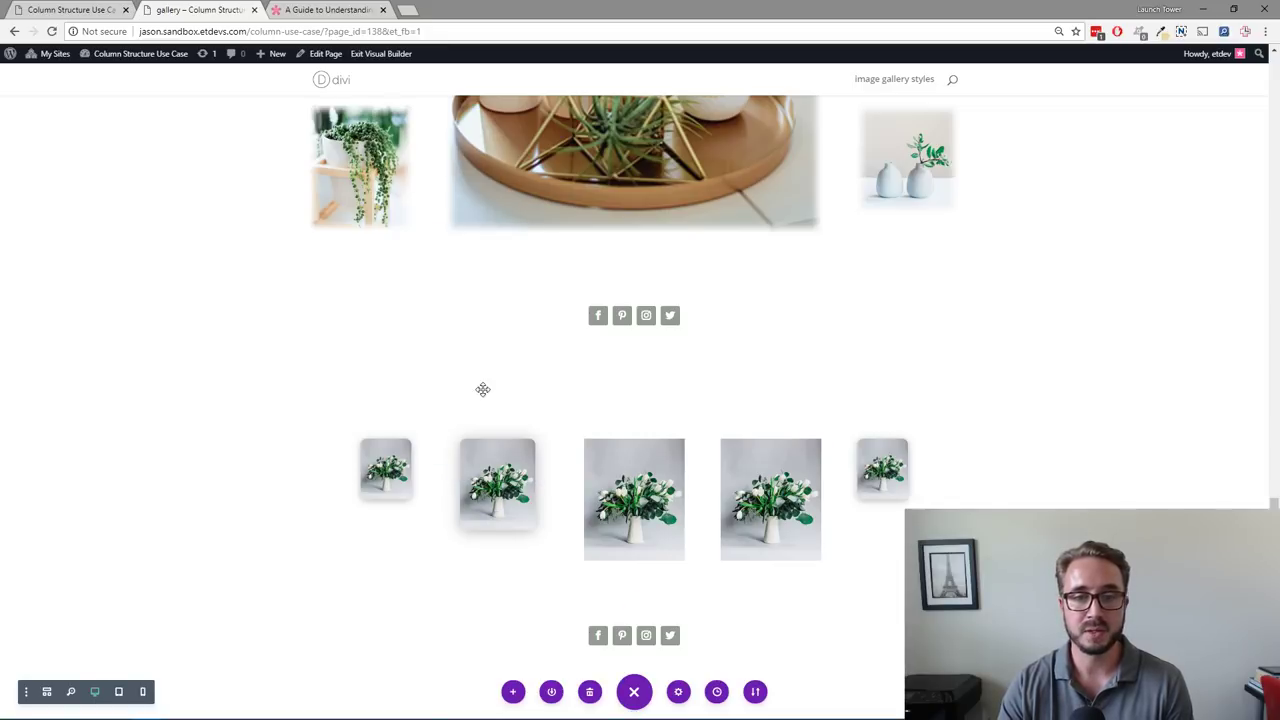
pyautogui.rightClick(748, 478)
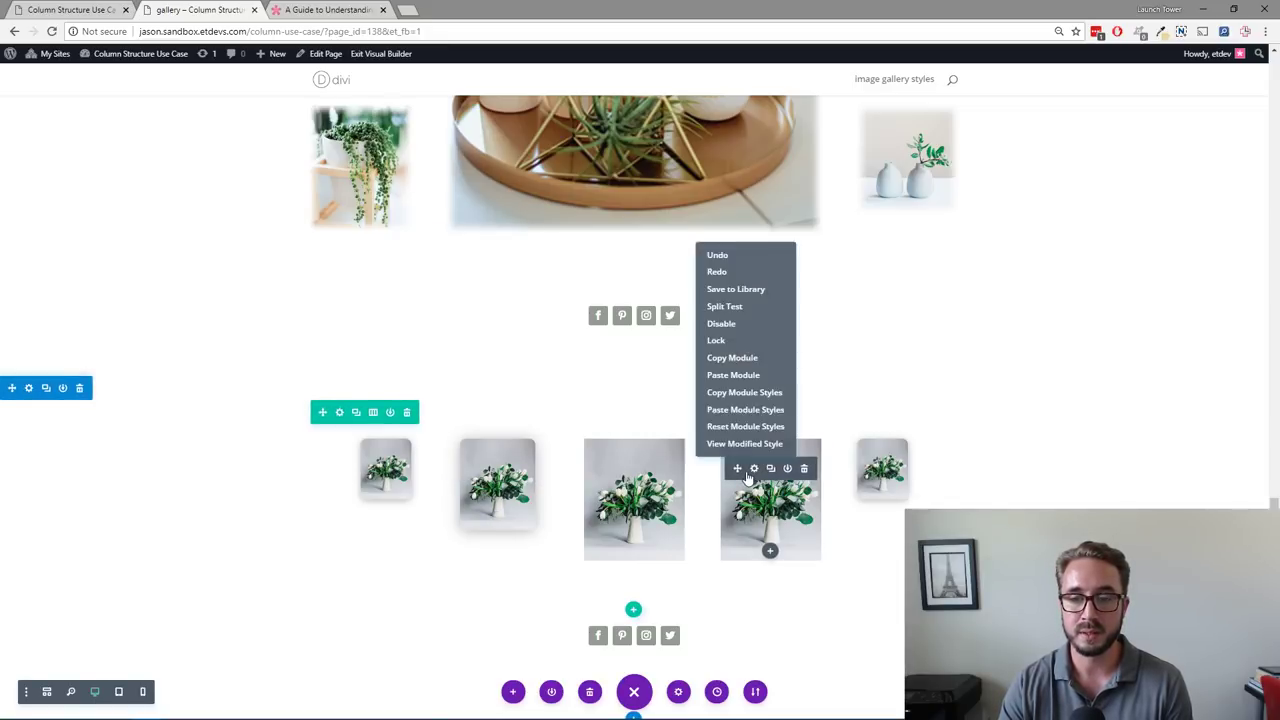
pyautogui.click(747, 413)
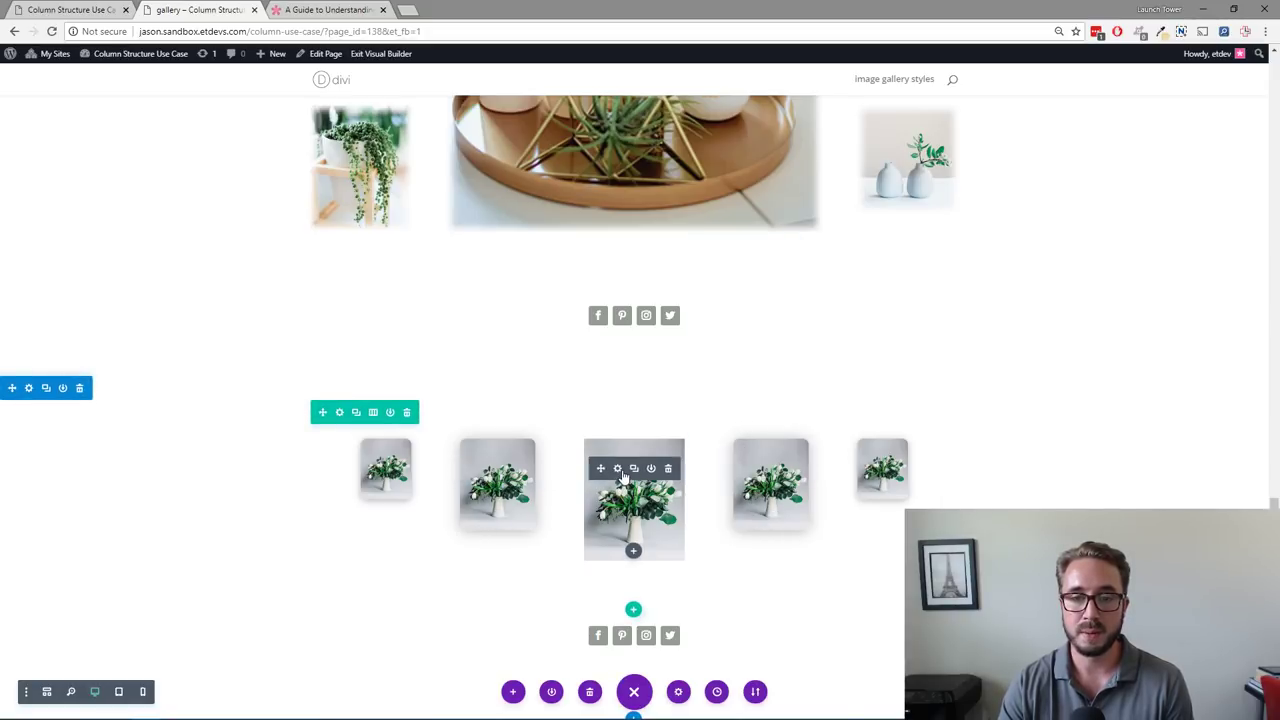
# Step: Give the middle-column vase image 10px rounded corners in its border options
pyautogui.click(617, 469)
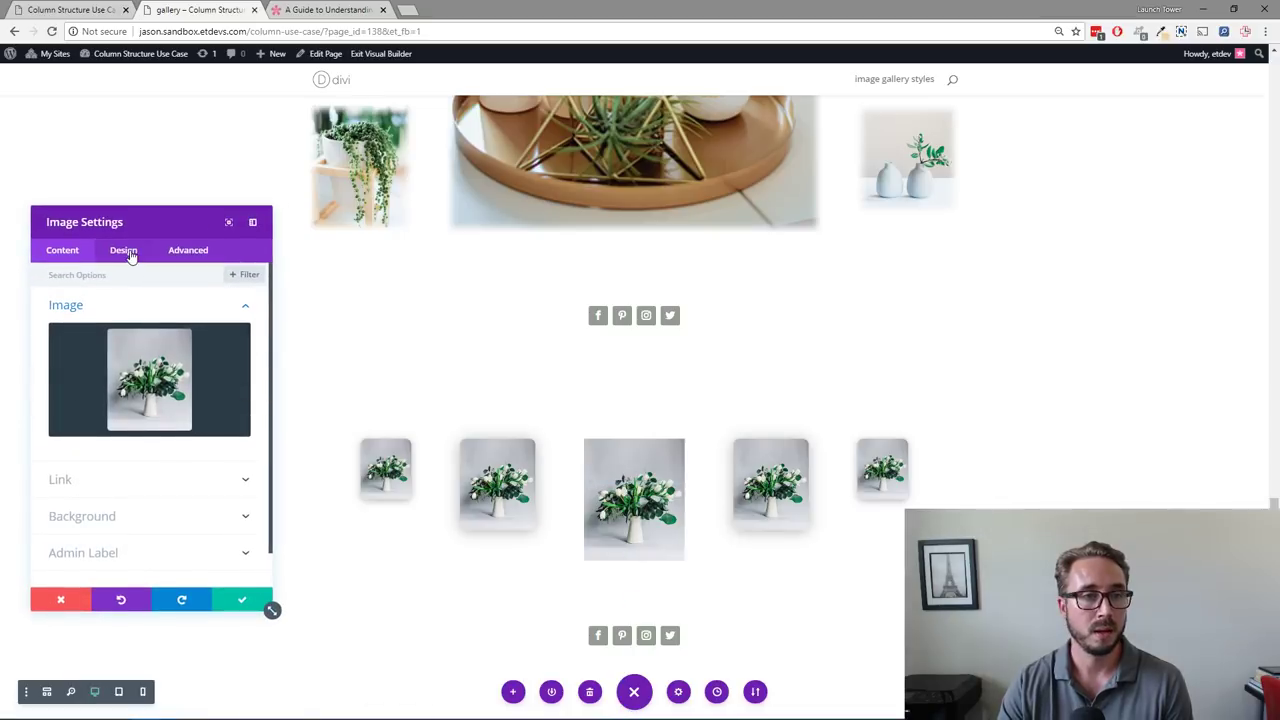
pyautogui.click(123, 250)
pyautogui.click(104, 386)
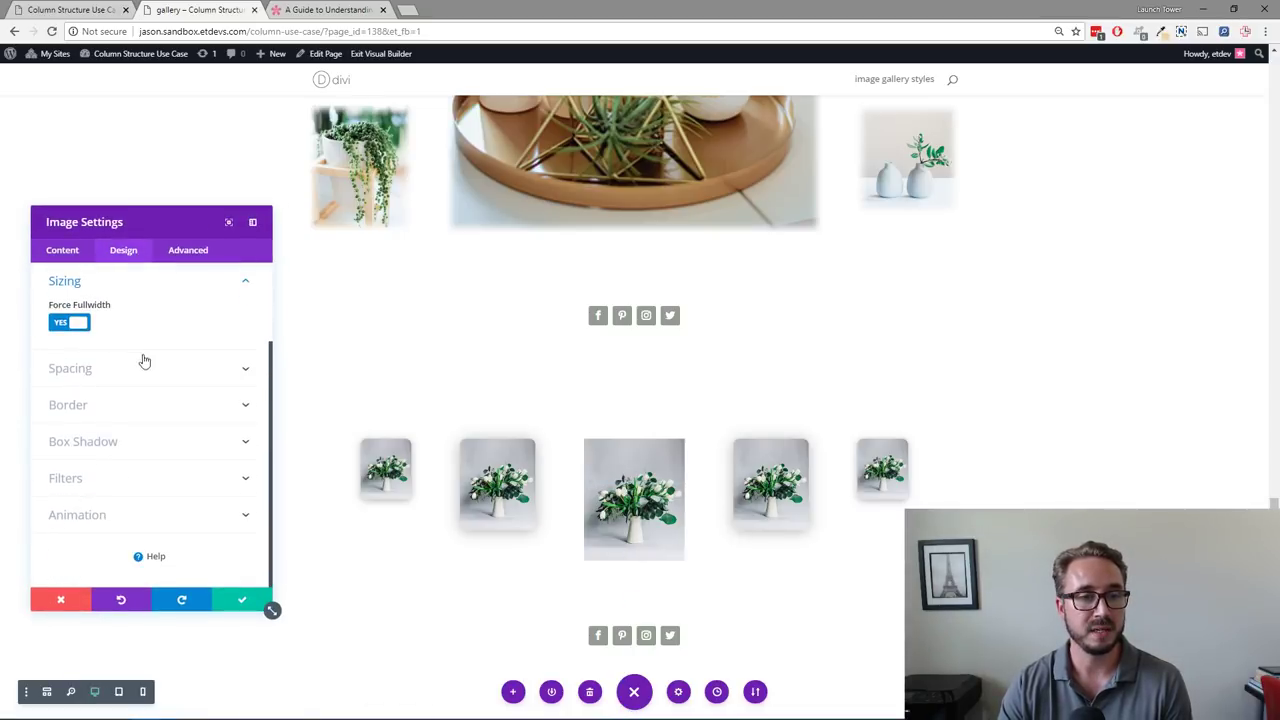
pyautogui.click(120, 406)
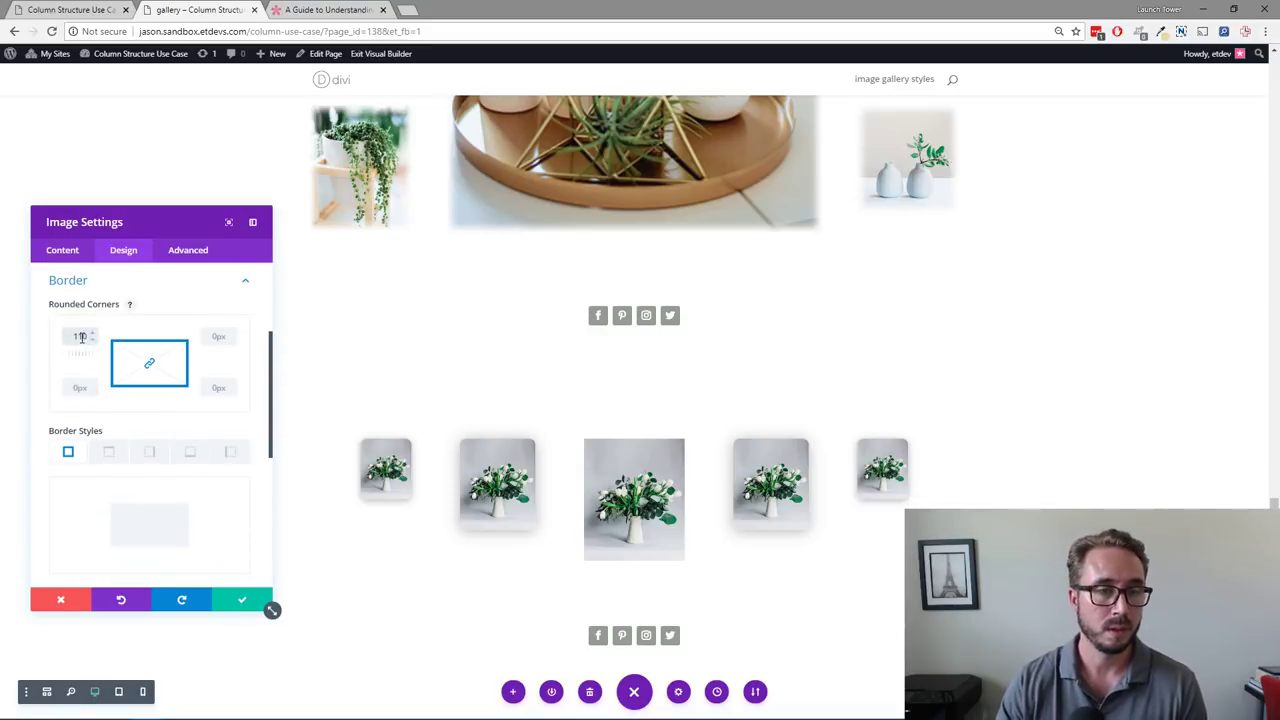
pyautogui.write('0')
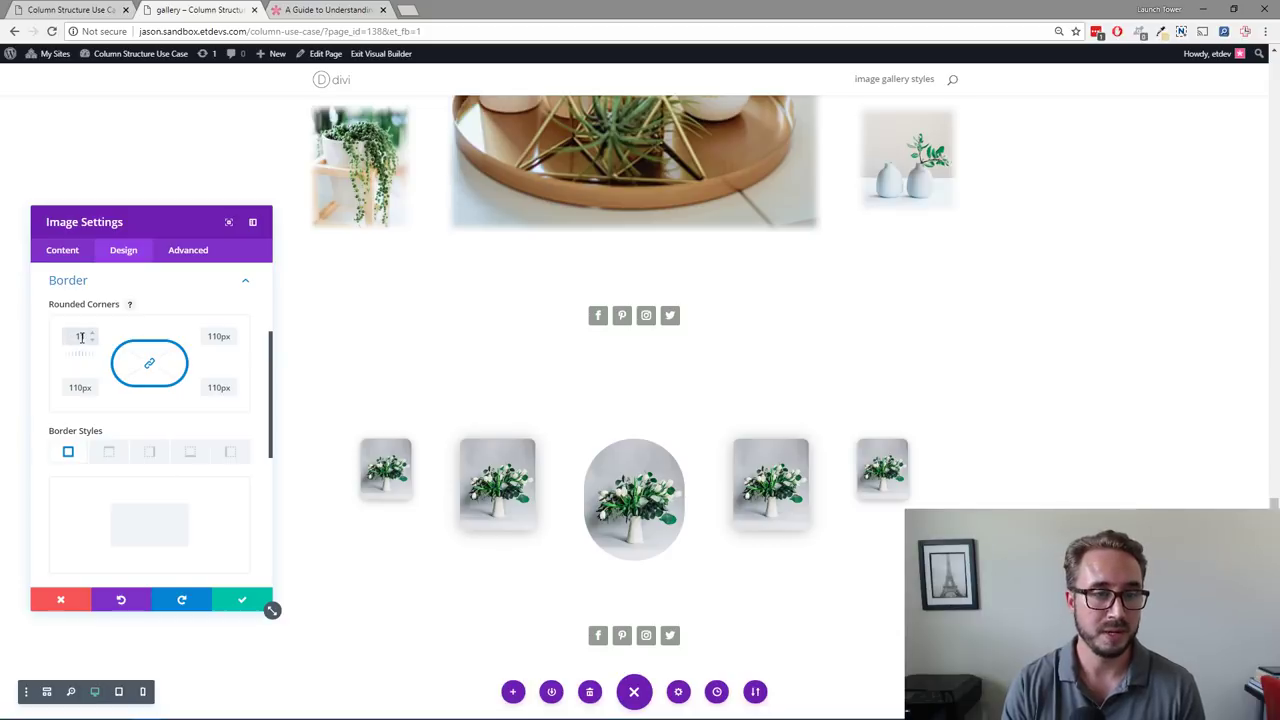
pyautogui.press('BackSpace')
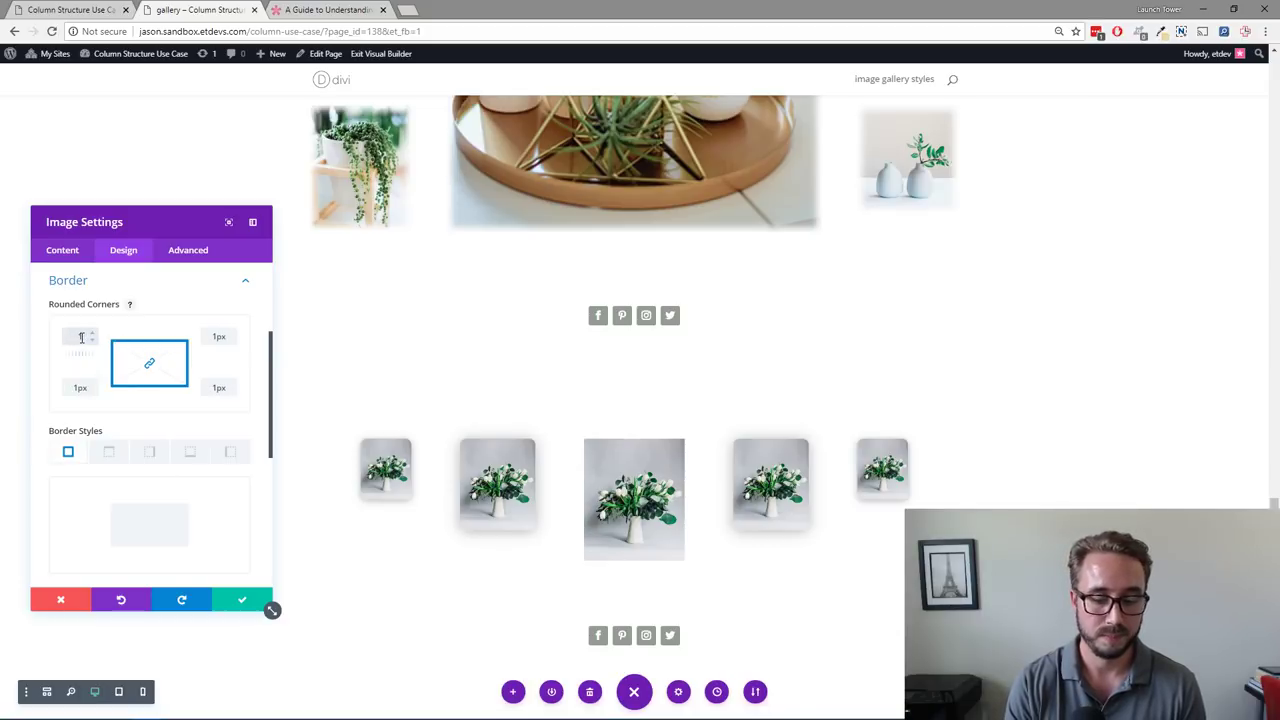
pyautogui.write('0')
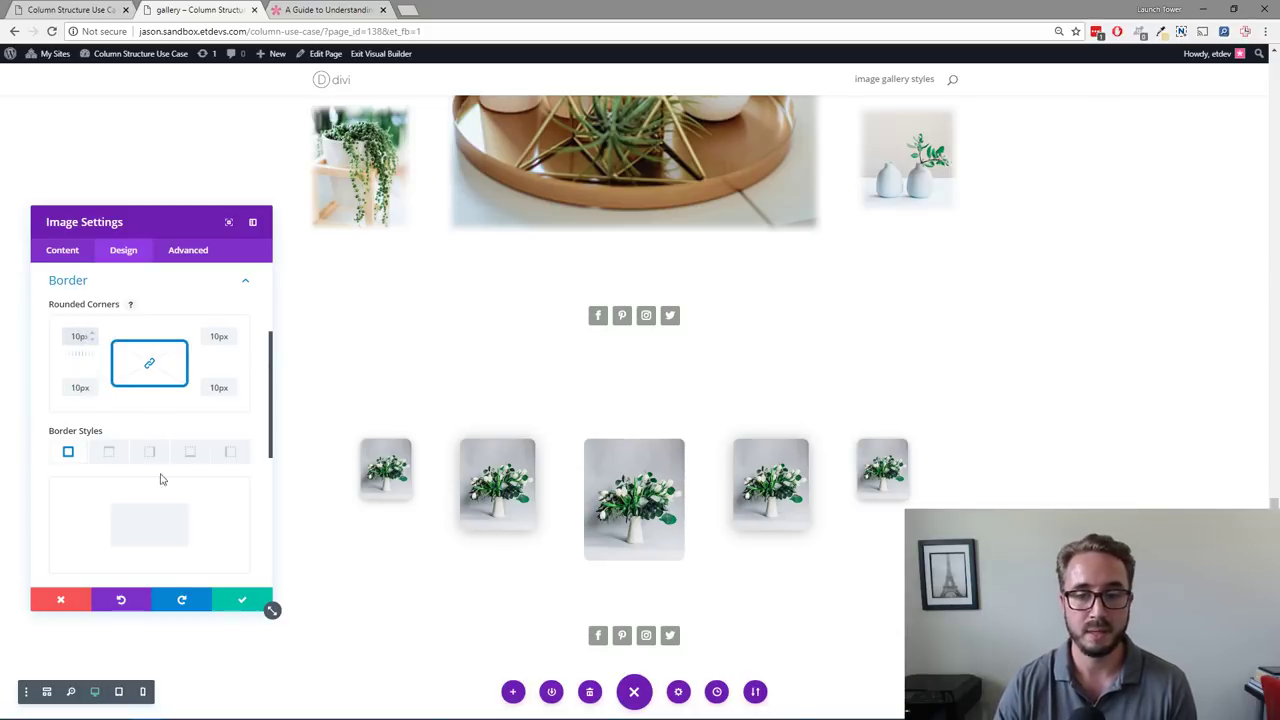
# Step: Apply the first box shadow preset to the middle vase image with 63px blur strength, and save its settings
pyautogui.scroll(-4, 85, 531)
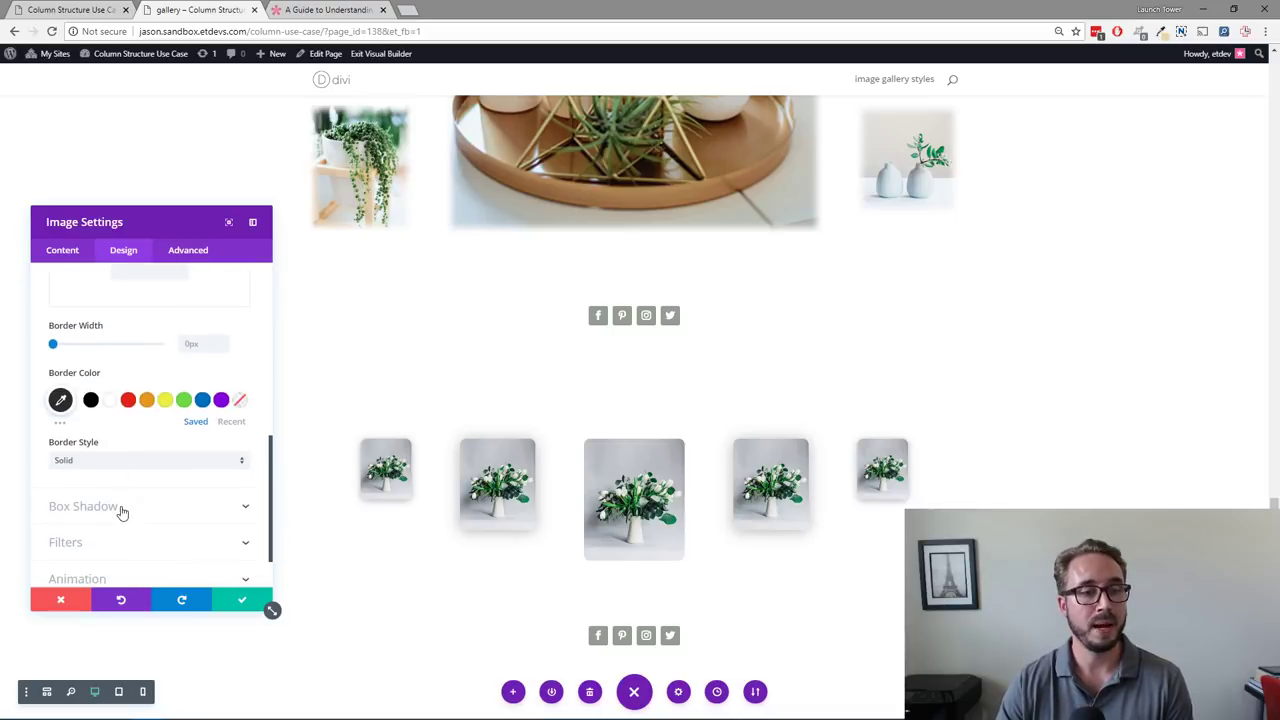
pyautogui.click(121, 510)
pyautogui.click(123, 373)
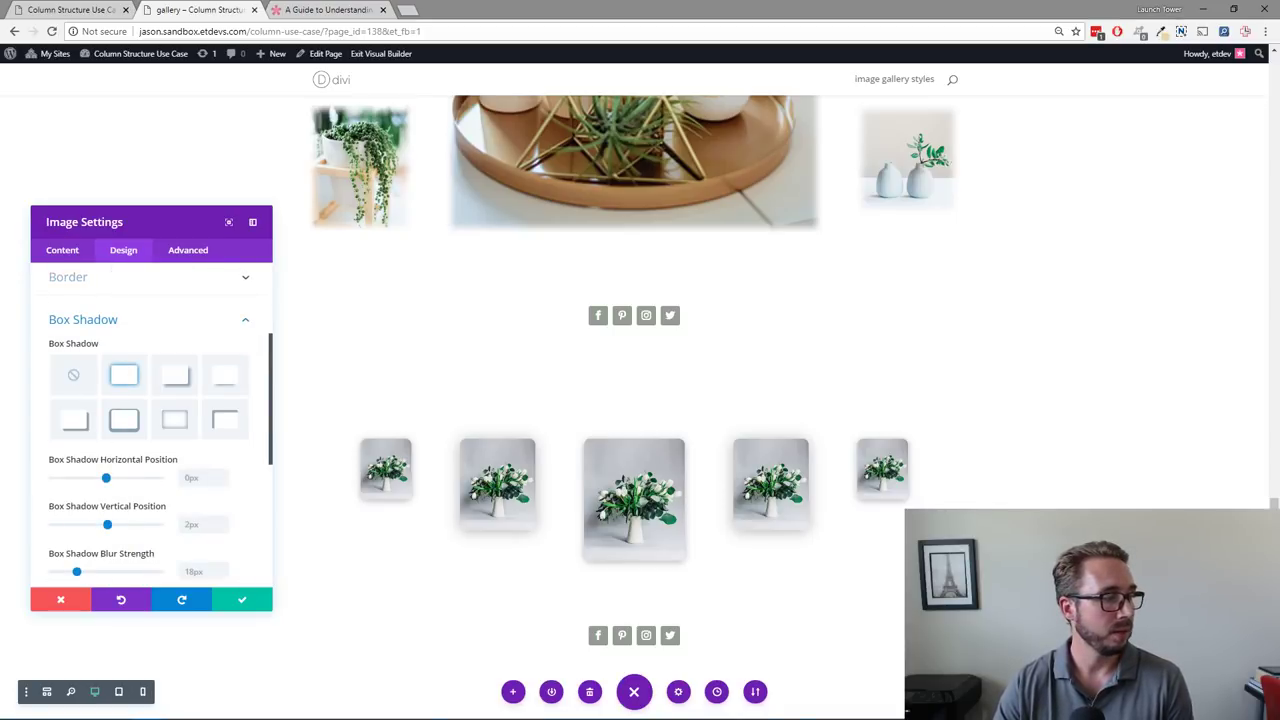
pyautogui.scroll(-2, 86, 493)
pyautogui.moveTo(77, 484); pyautogui.dragTo(138, 487)
pyautogui.scroll(-1, 806, 529)
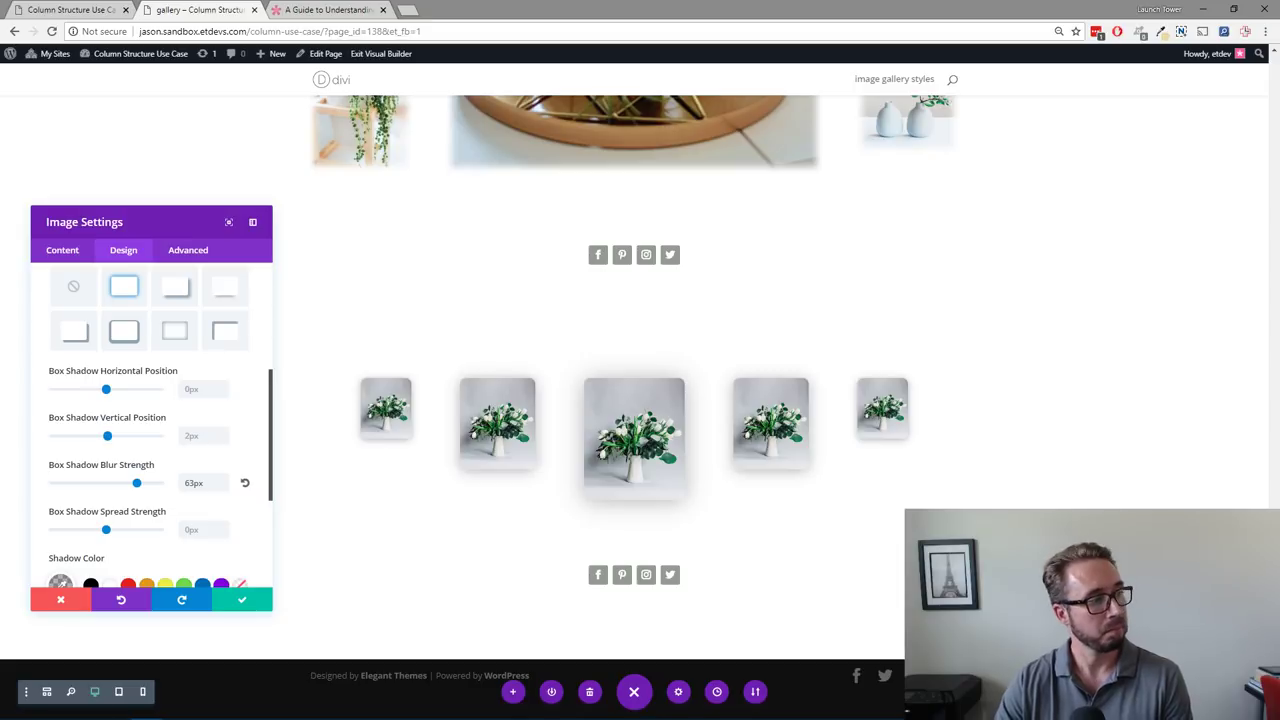
pyautogui.click(244, 601)
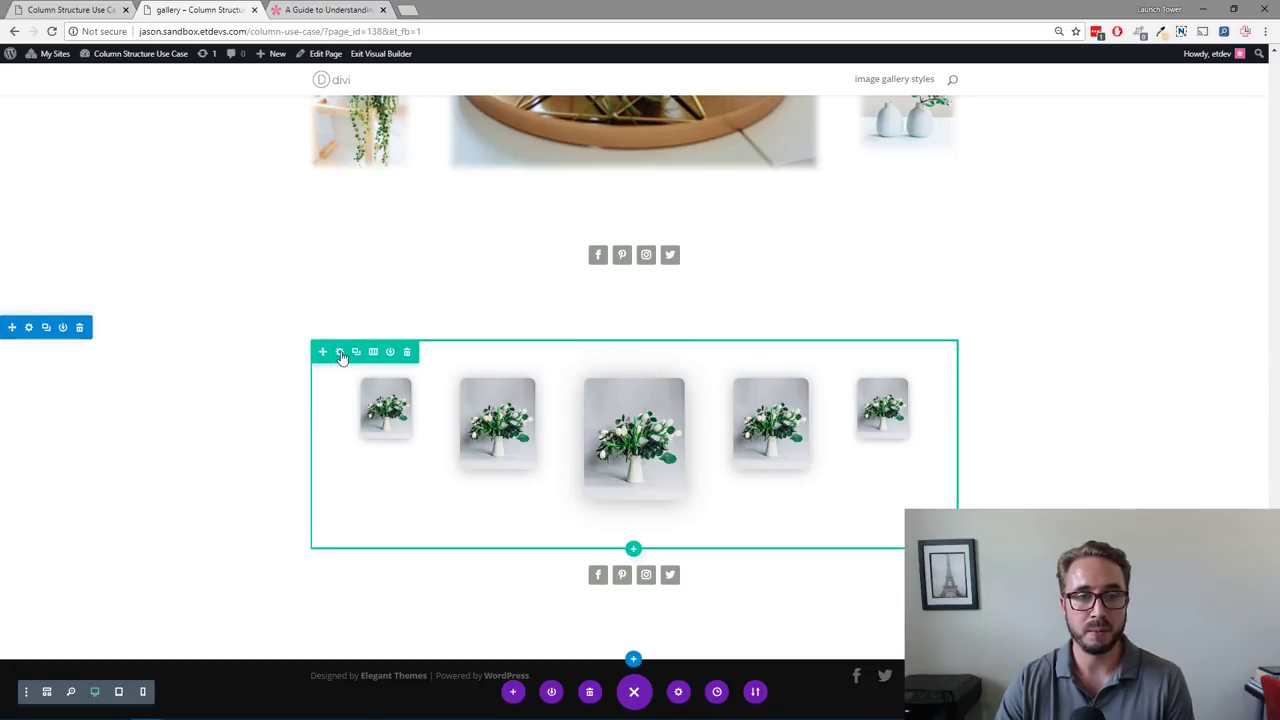
# Step: Turn on Use Custom Width for the five-column row, set its gutter width to 2 and save the row settings
pyautogui.click(341, 356)
pyautogui.click(123, 250)
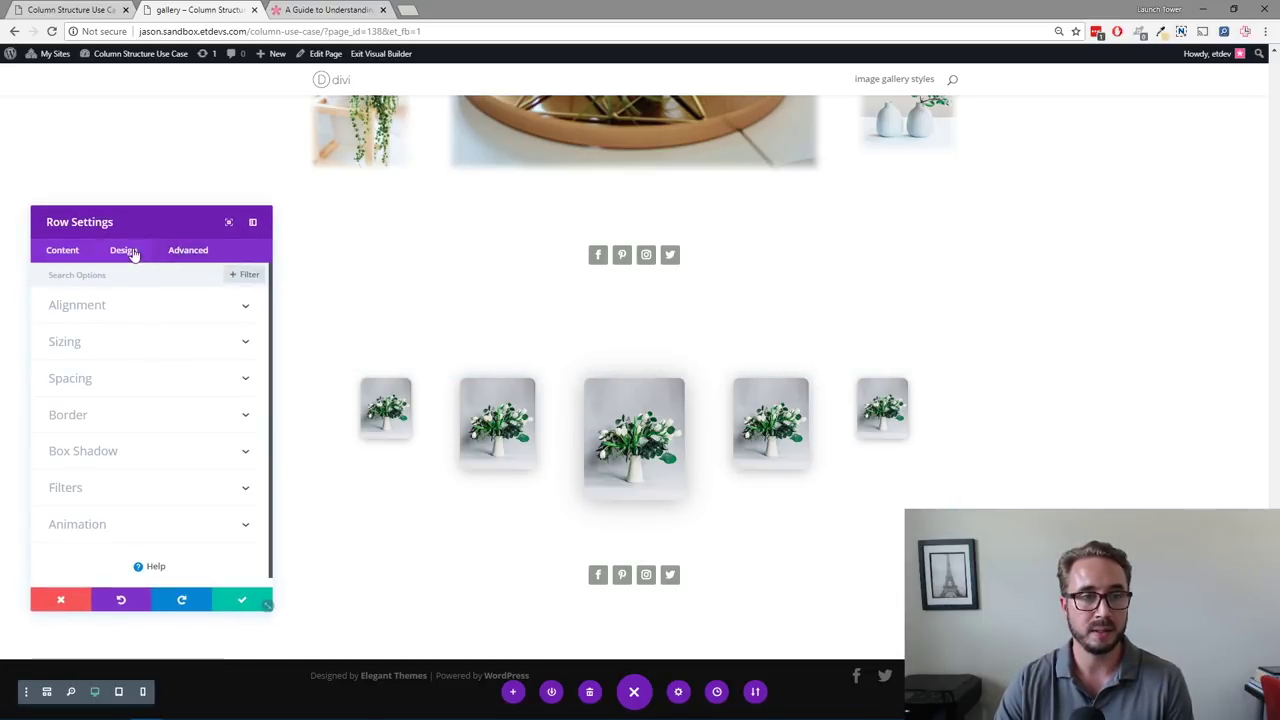
pyautogui.click(121, 349)
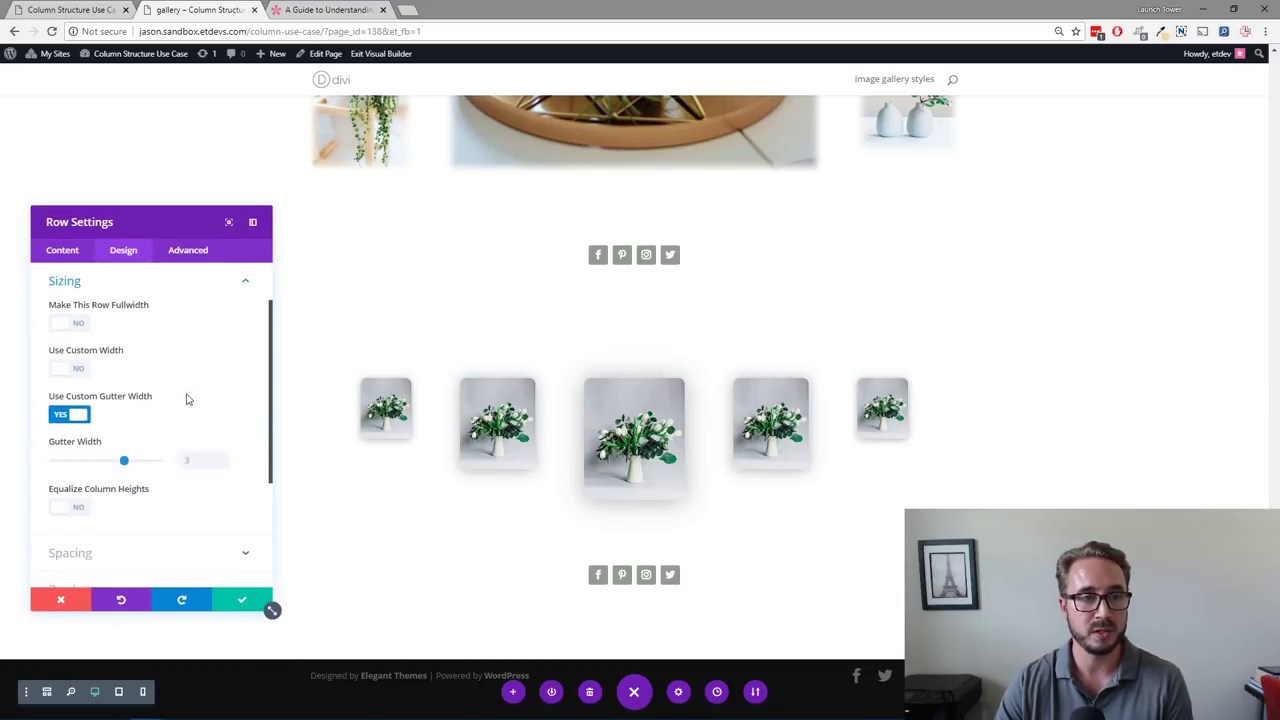
pyautogui.click(79, 370)
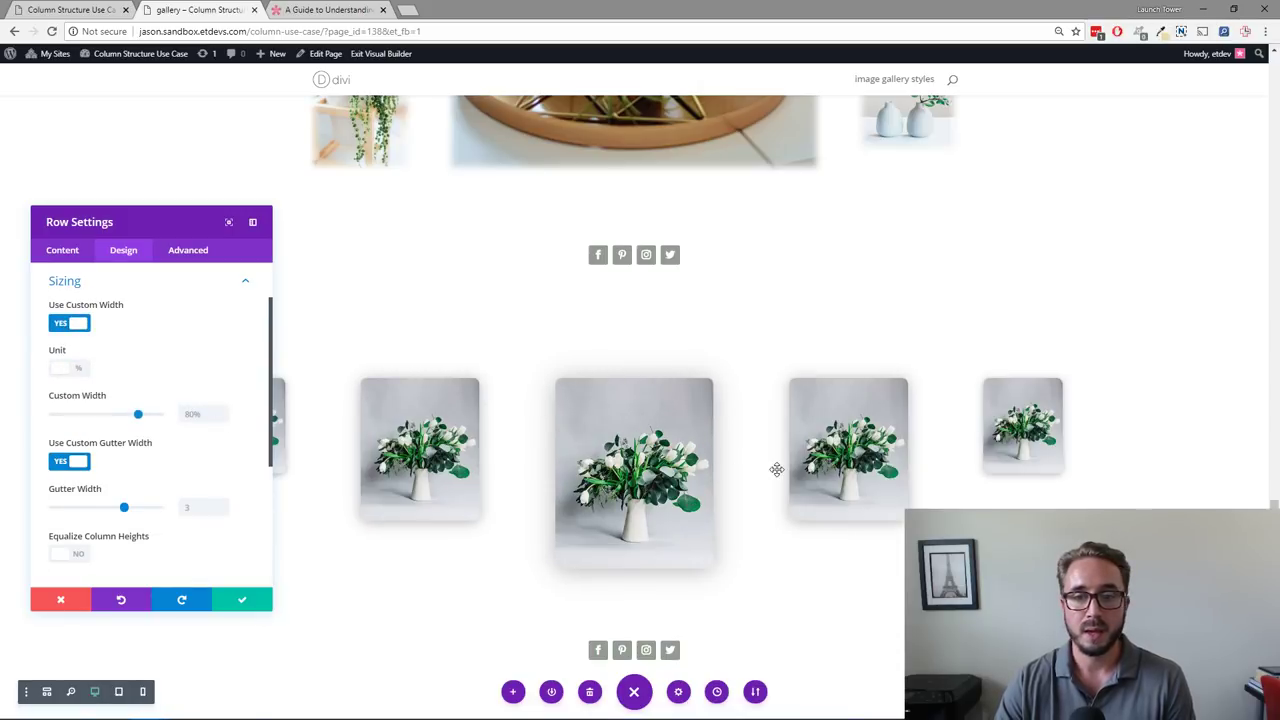
pyautogui.scroll(-2, 133, 406)
pyautogui.scroll(-1, 133, 406)
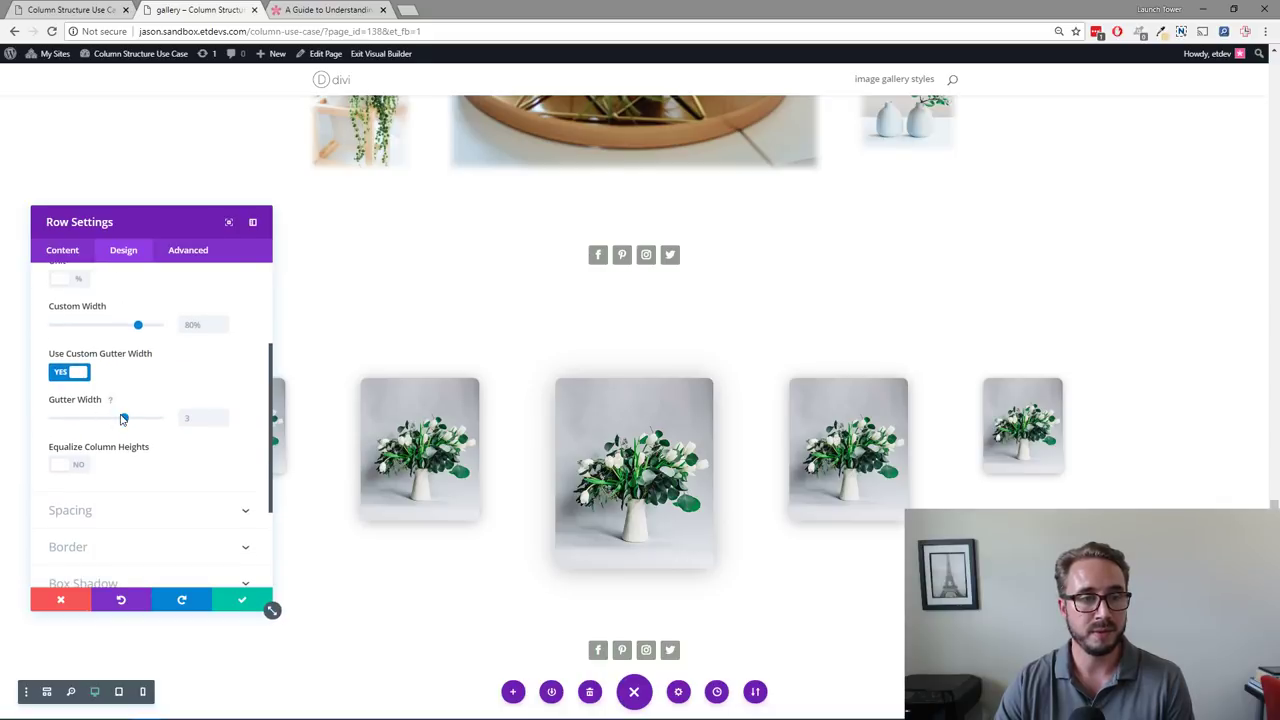
pyautogui.moveTo(118, 424); pyautogui.dragTo(103, 424)
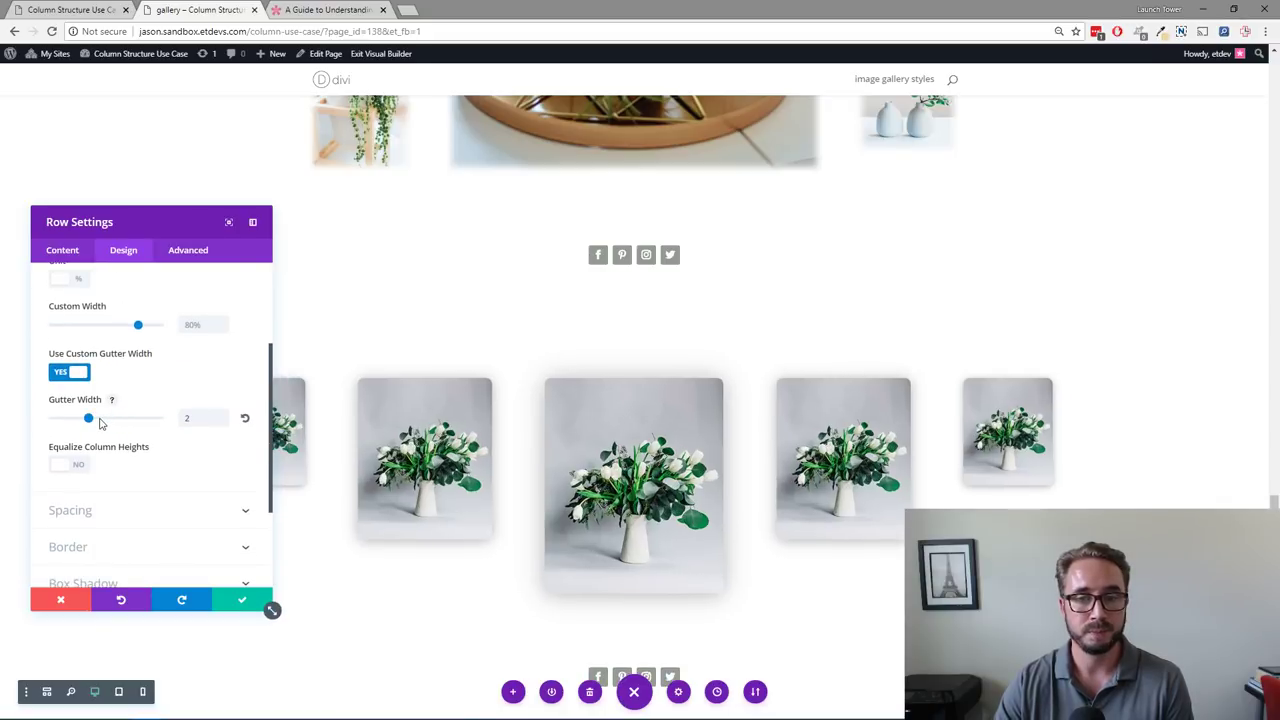
pyautogui.click(242, 598)
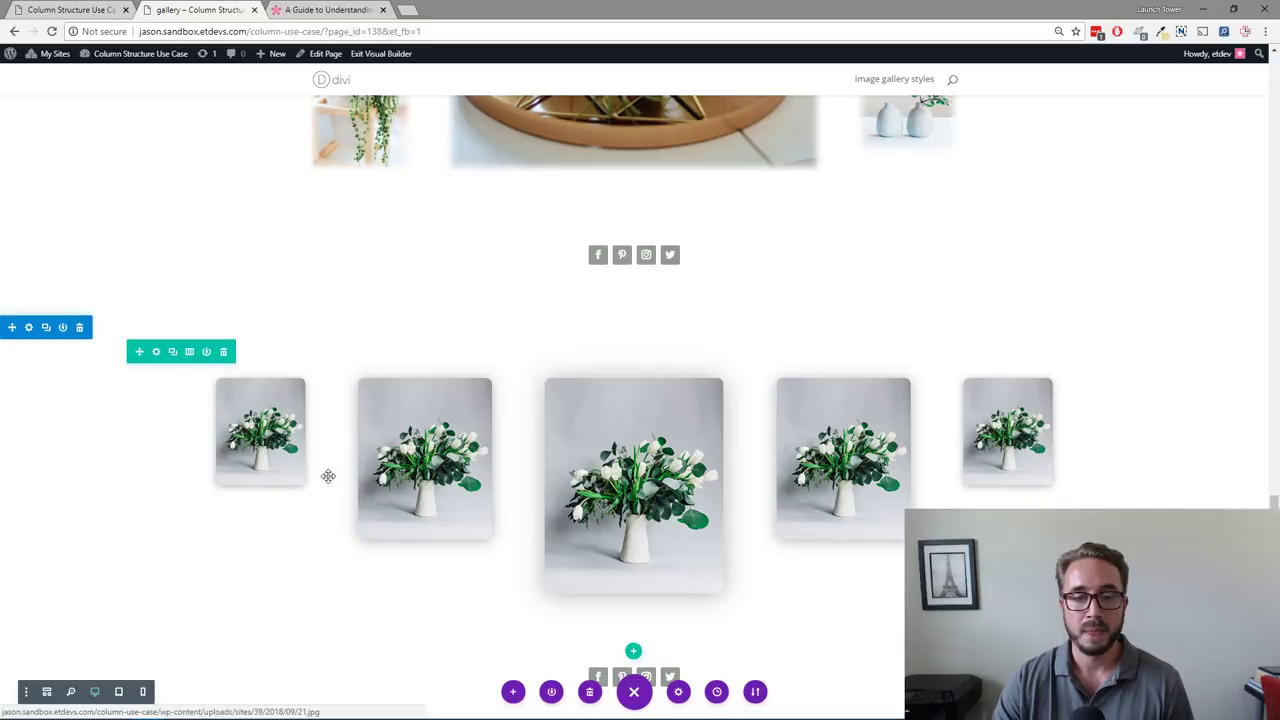
# Step: Duplicate the five-column vase image row
pyautogui.scroll(-1, 328, 476)
pyautogui.scroll(1, 328, 476)
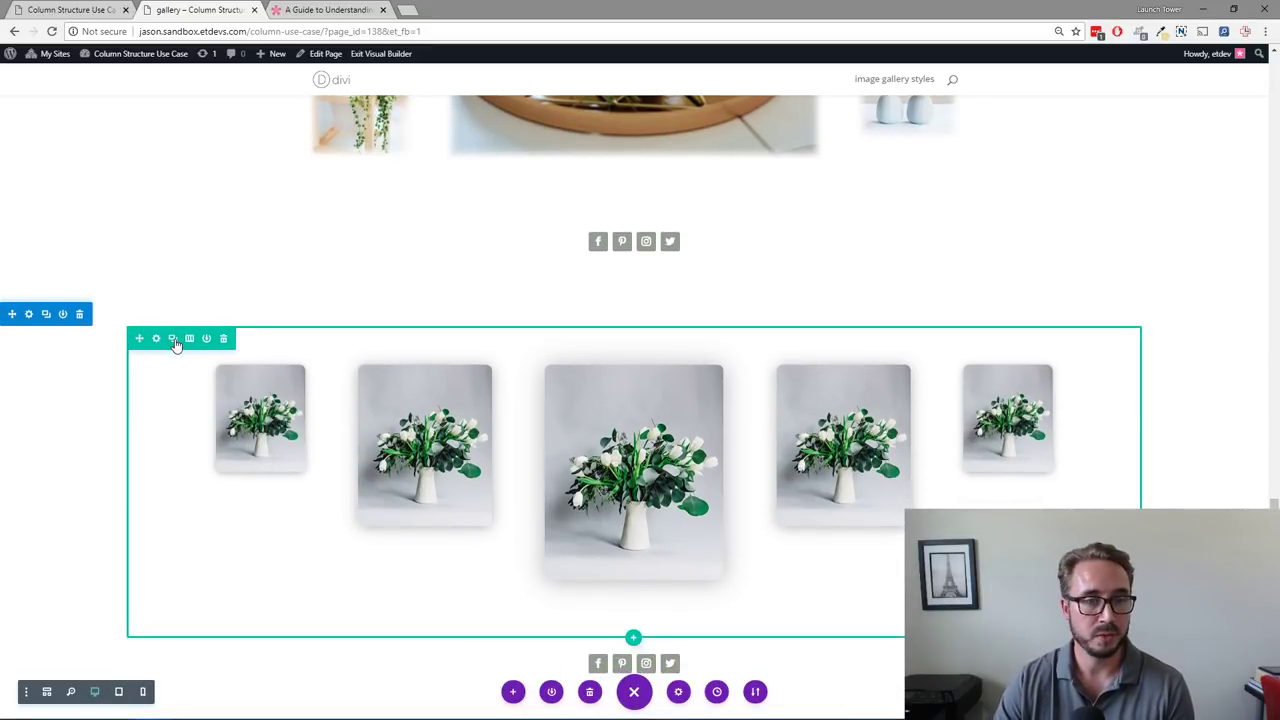
pyautogui.click(172, 340)
pyautogui.scroll(-2, 575, 343)
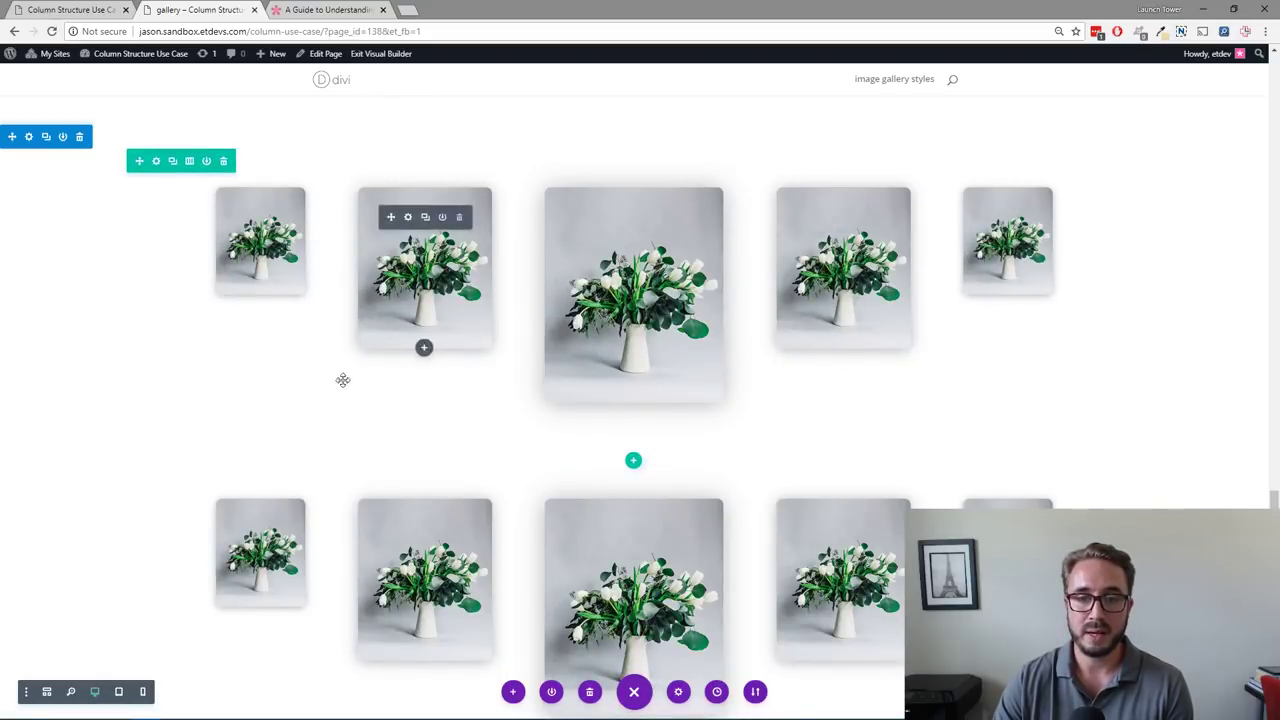
# Step: Set the top custom padding of column 1 to 5vw in the upper vase row's spacing options and save the row settings
pyautogui.moveTo(748, 427)
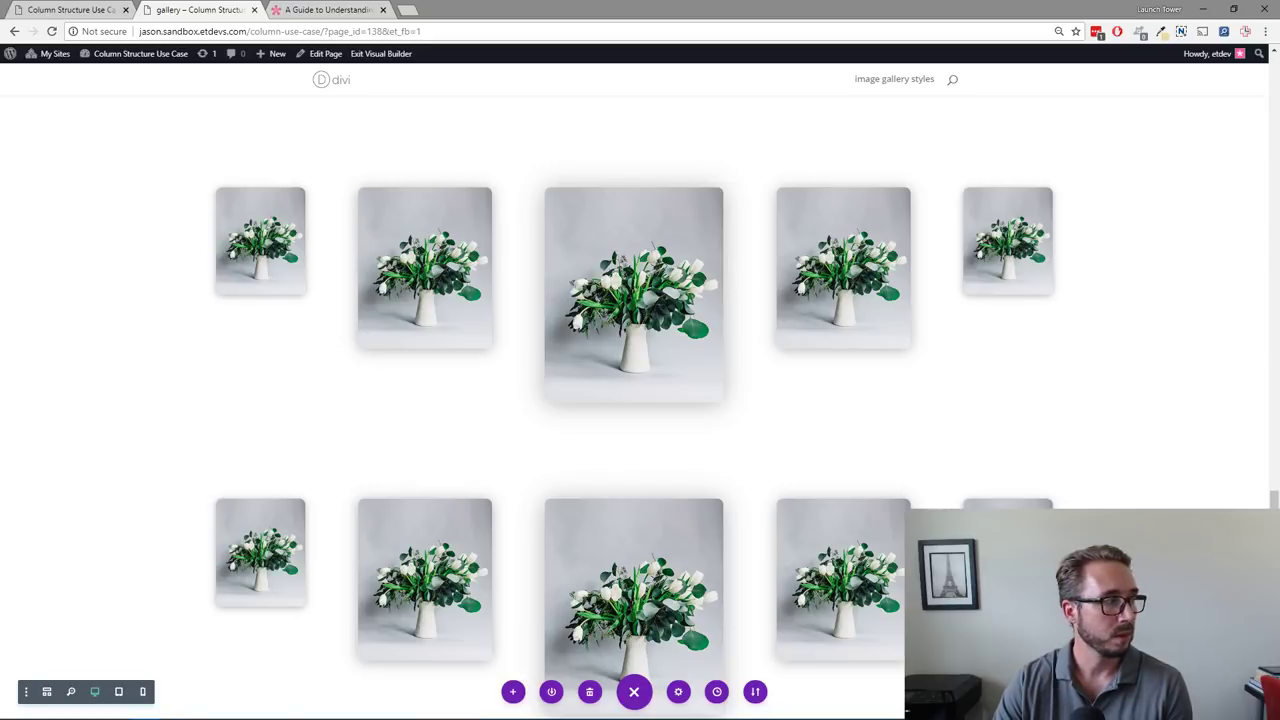
pyautogui.moveTo(171, 172)
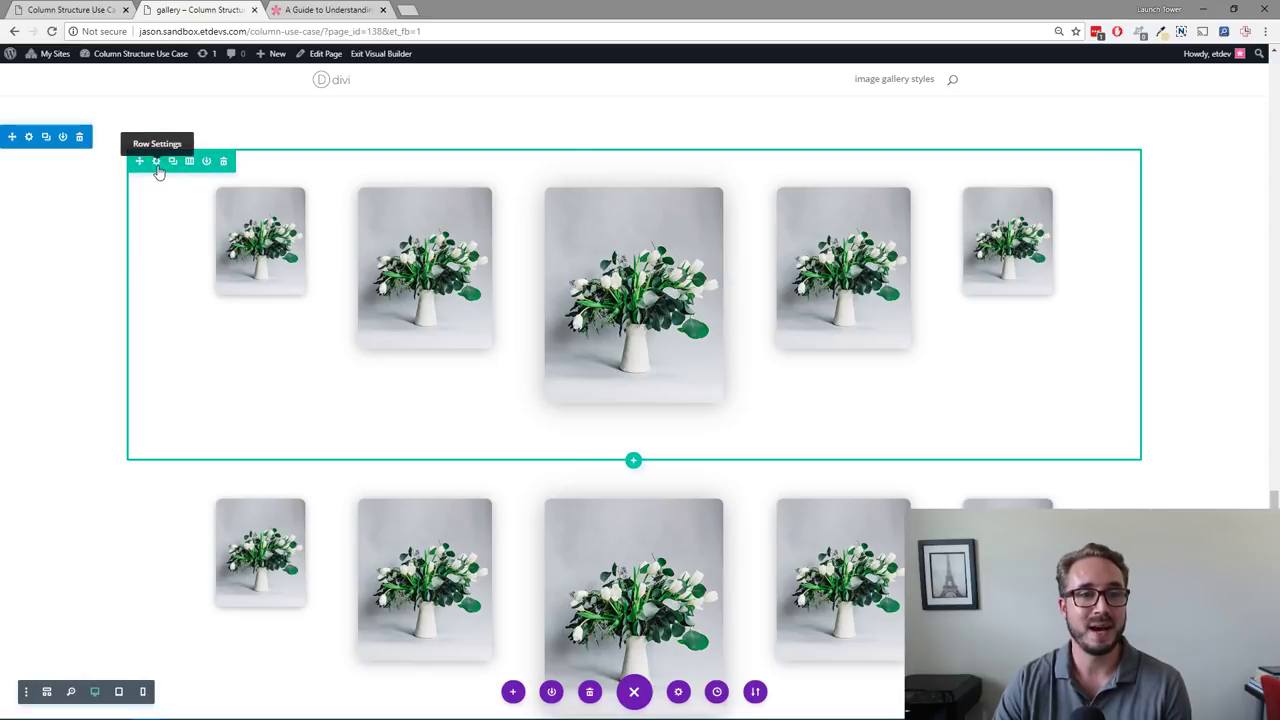
pyautogui.click(157, 166)
pyautogui.moveTo(155, 231); pyautogui.dragTo(160, 189)
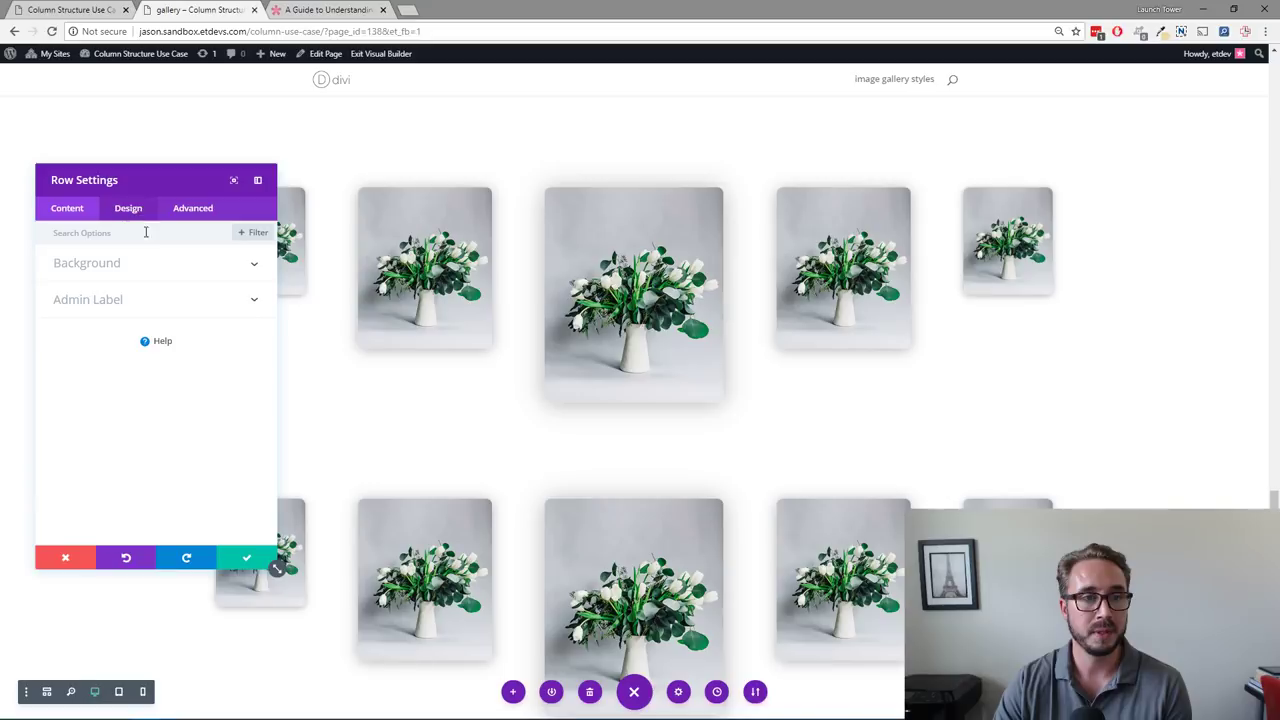
pyautogui.click(258, 179)
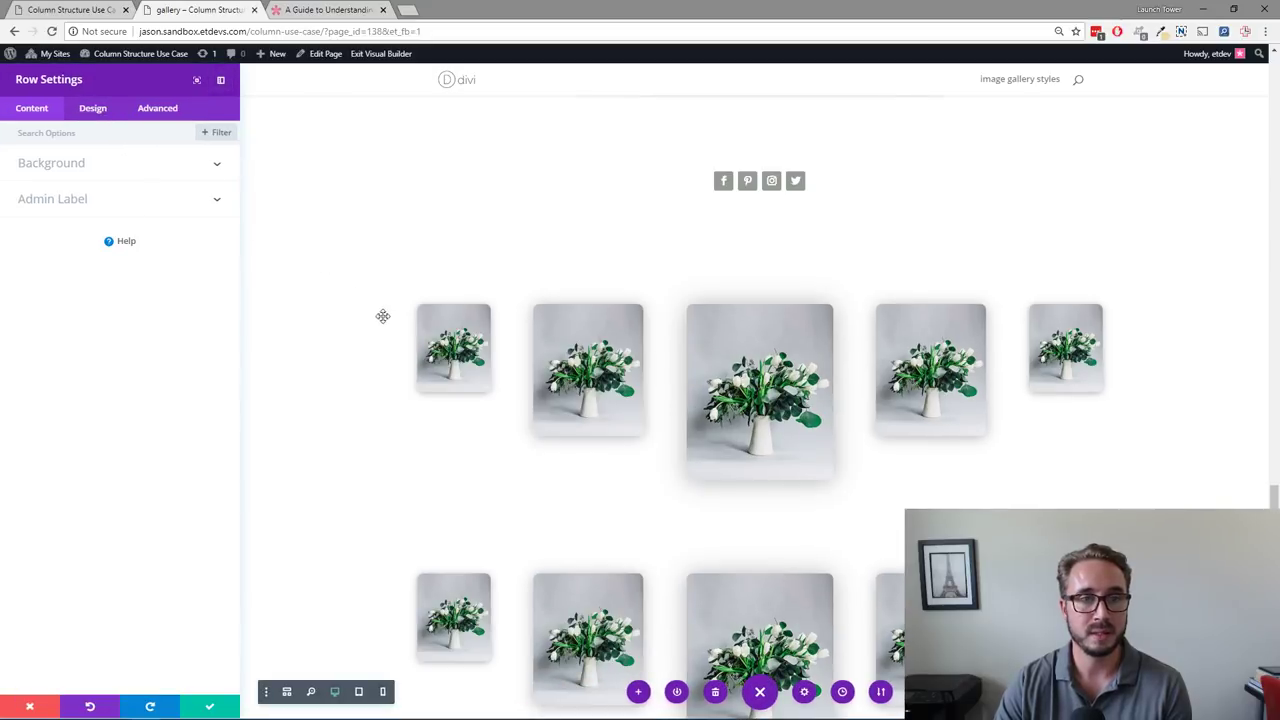
pyautogui.scroll(-3, 401, 344)
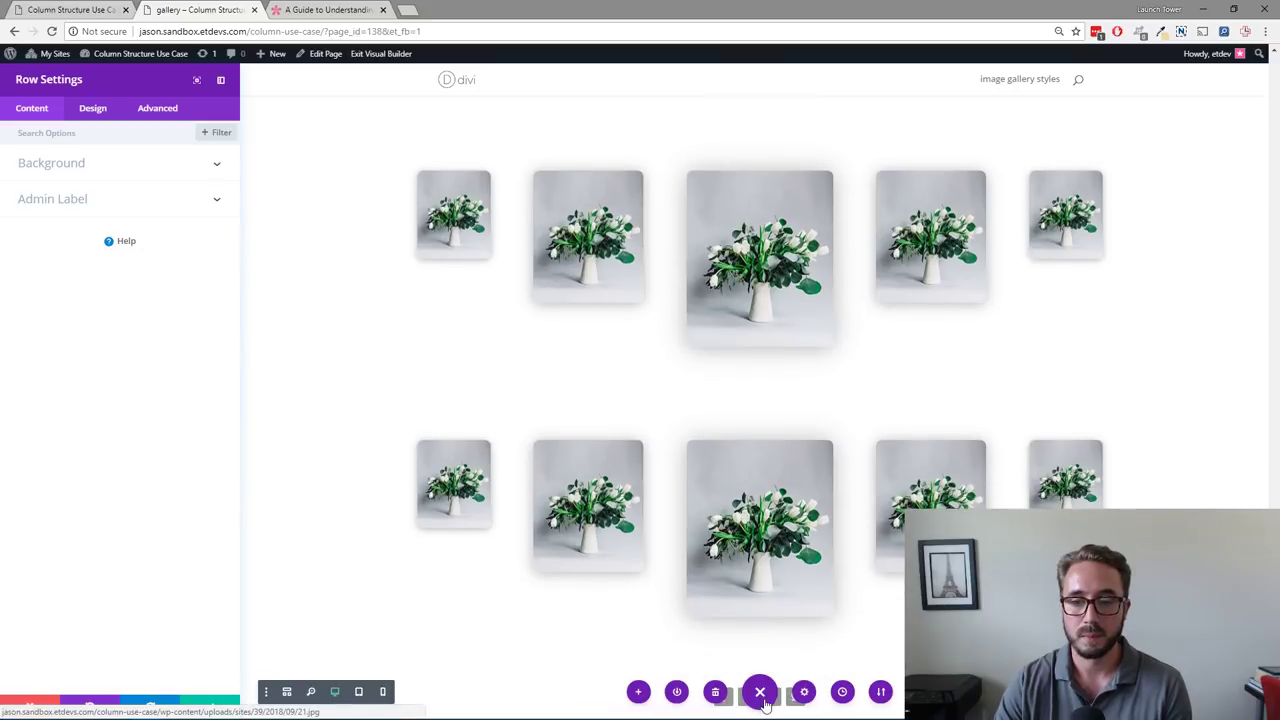
pyautogui.click(84, 171)
pyautogui.click(93, 109)
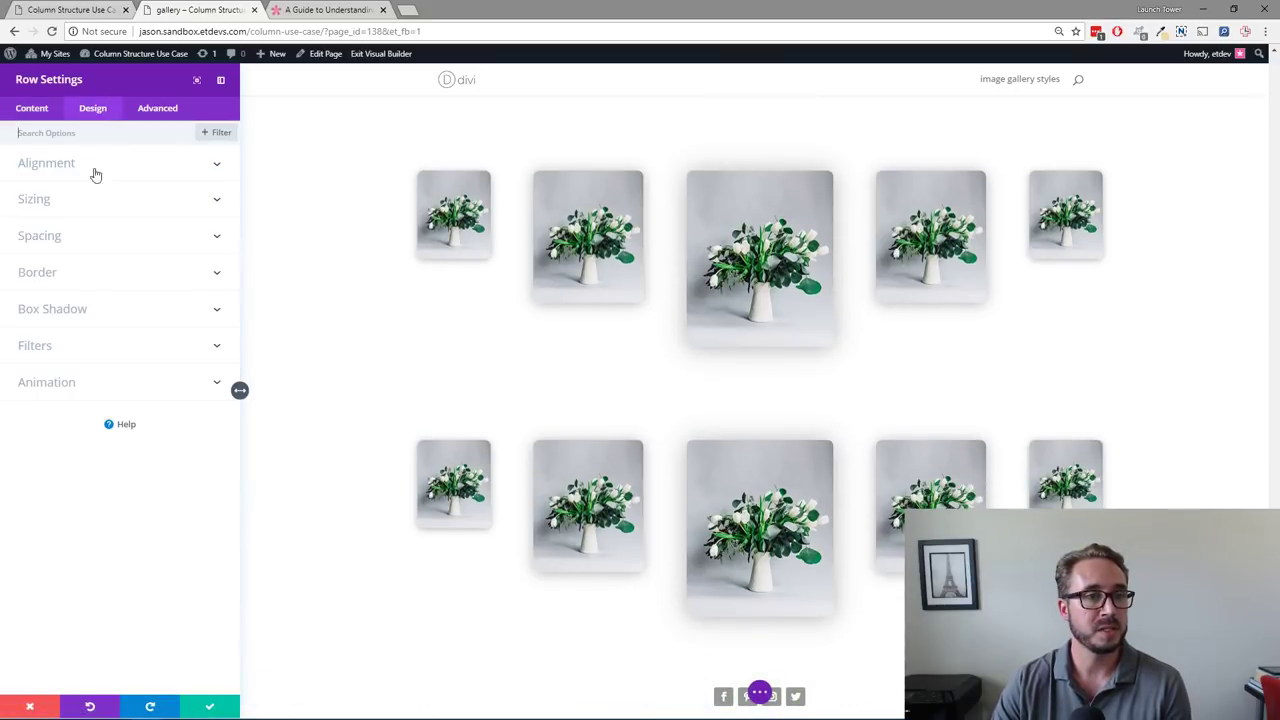
pyautogui.click(94, 239)
pyautogui.scroll(-1, 110, 322)
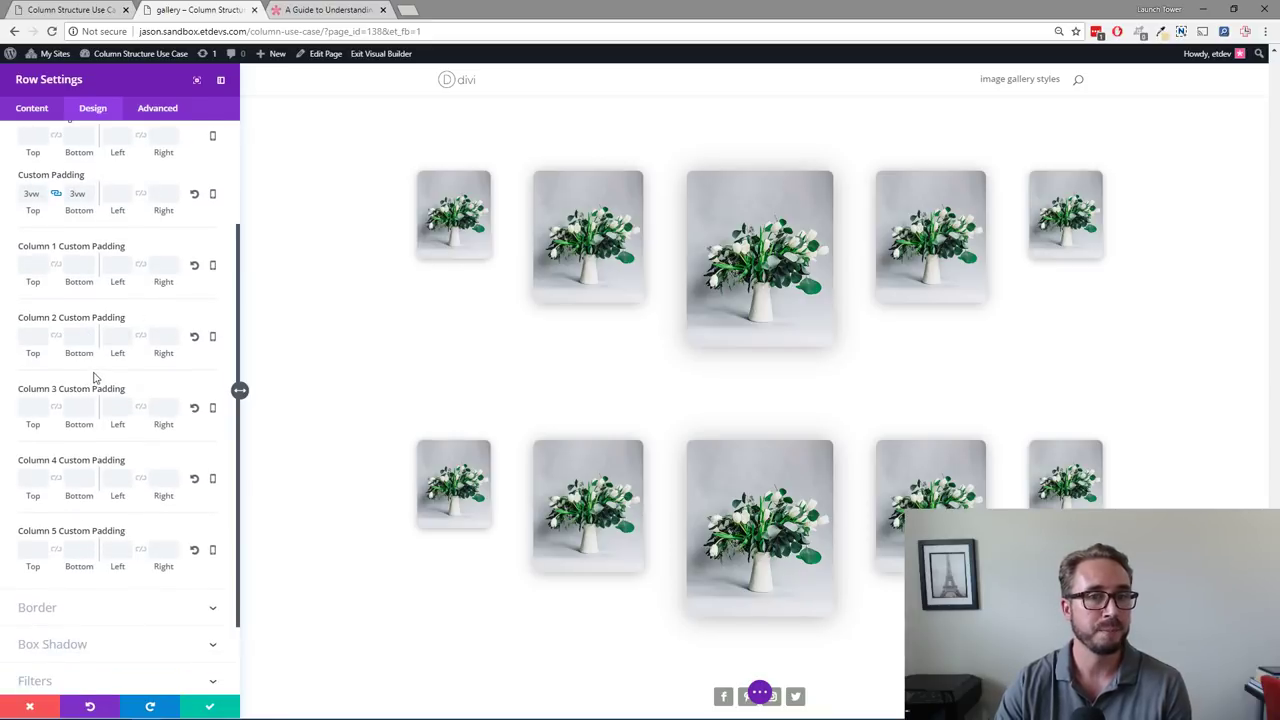
pyautogui.scroll(2, 94, 372)
pyautogui.scroll(-1, 94, 371)
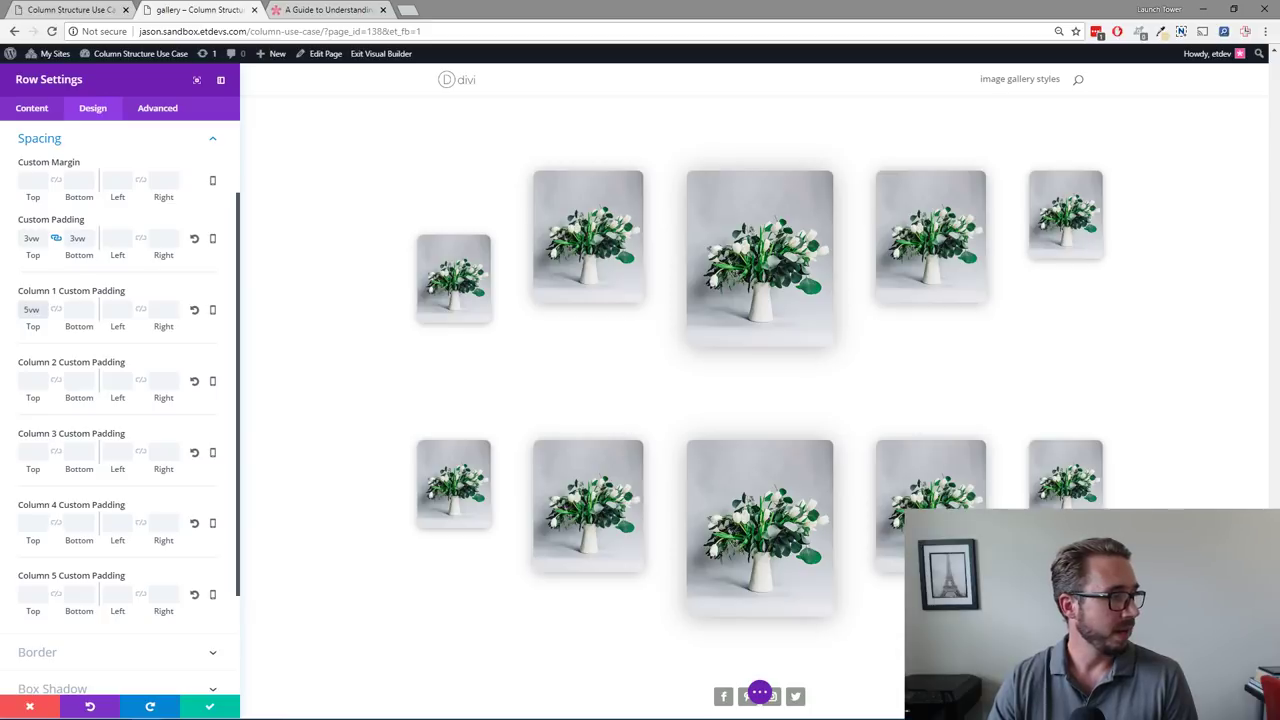
pyautogui.click(210, 708)
# Step: Turn off Use Custom Width and turn on Make This Row Fullwidth for the upper vase row, and save its settings
pyautogui.scroll(-5, 468, 296)
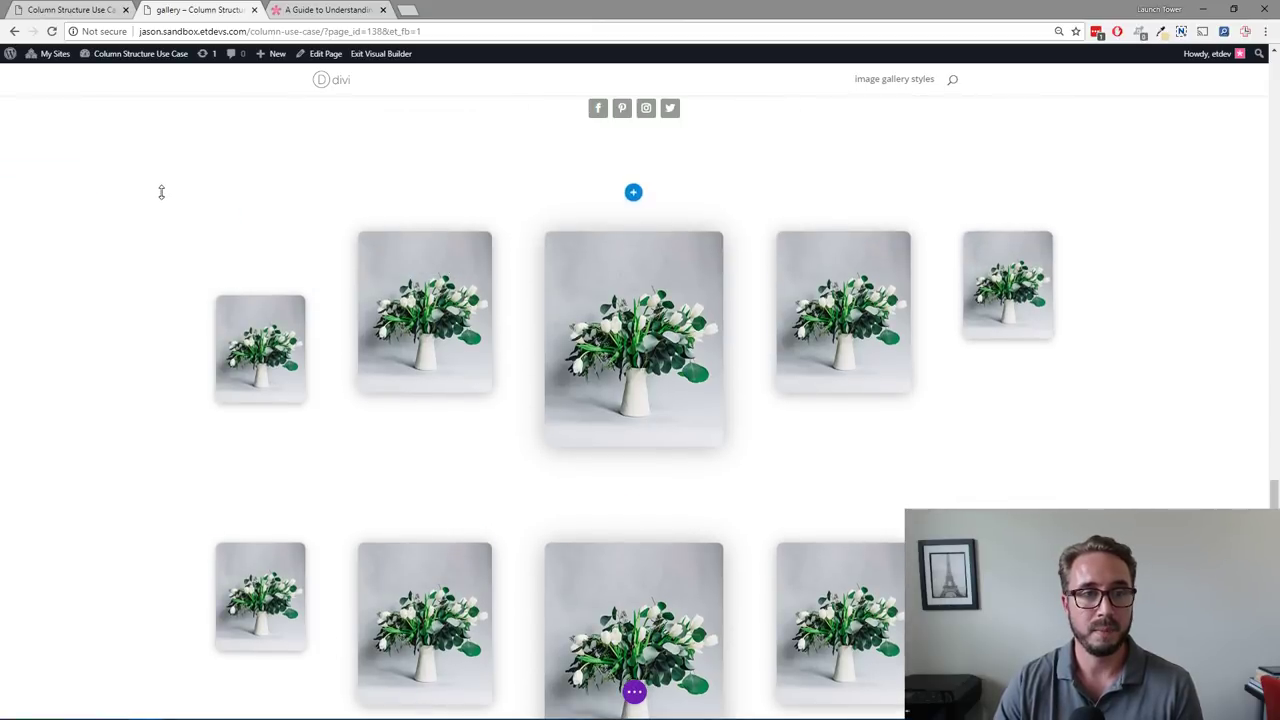
pyautogui.click(155, 204)
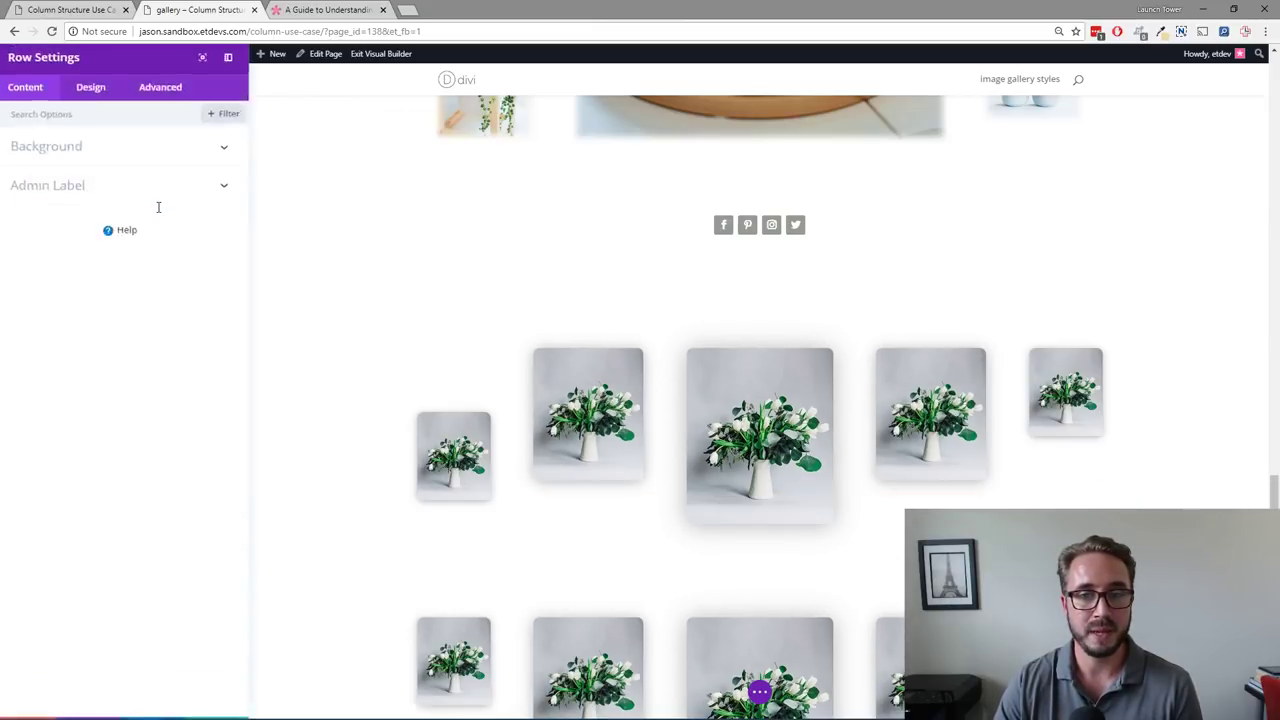
pyautogui.click(93, 108)
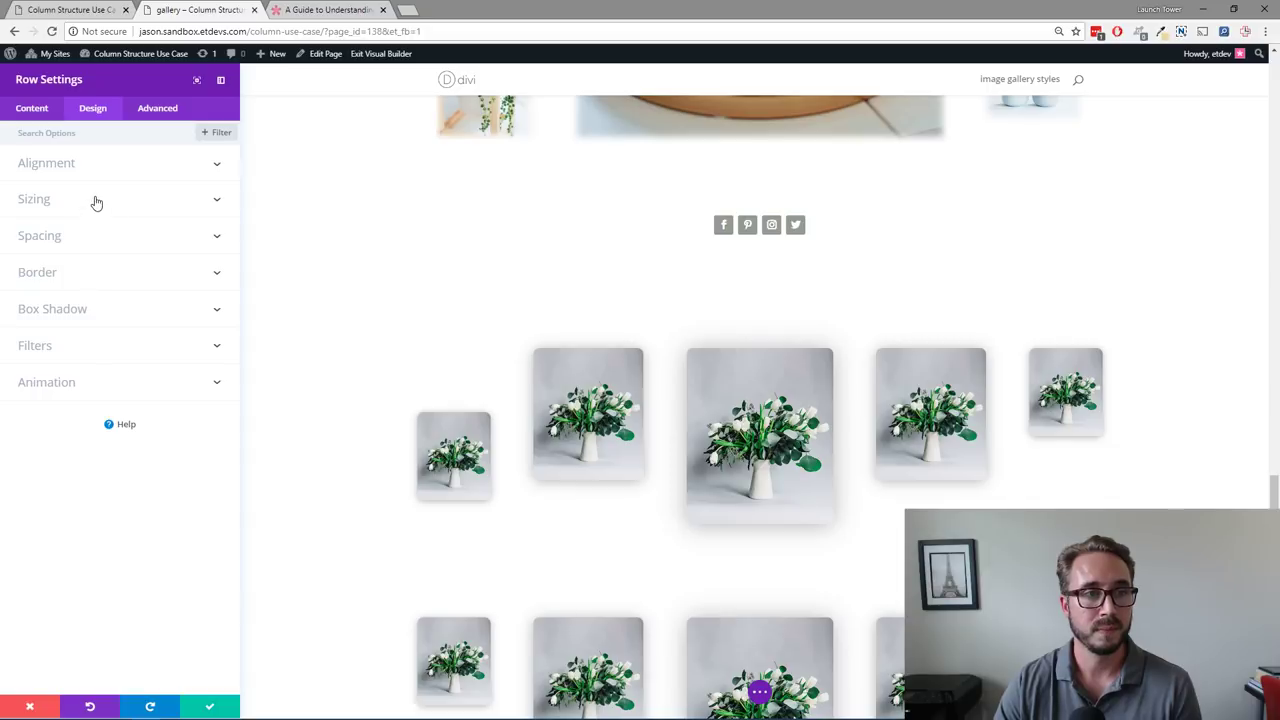
pyautogui.click(96, 203)
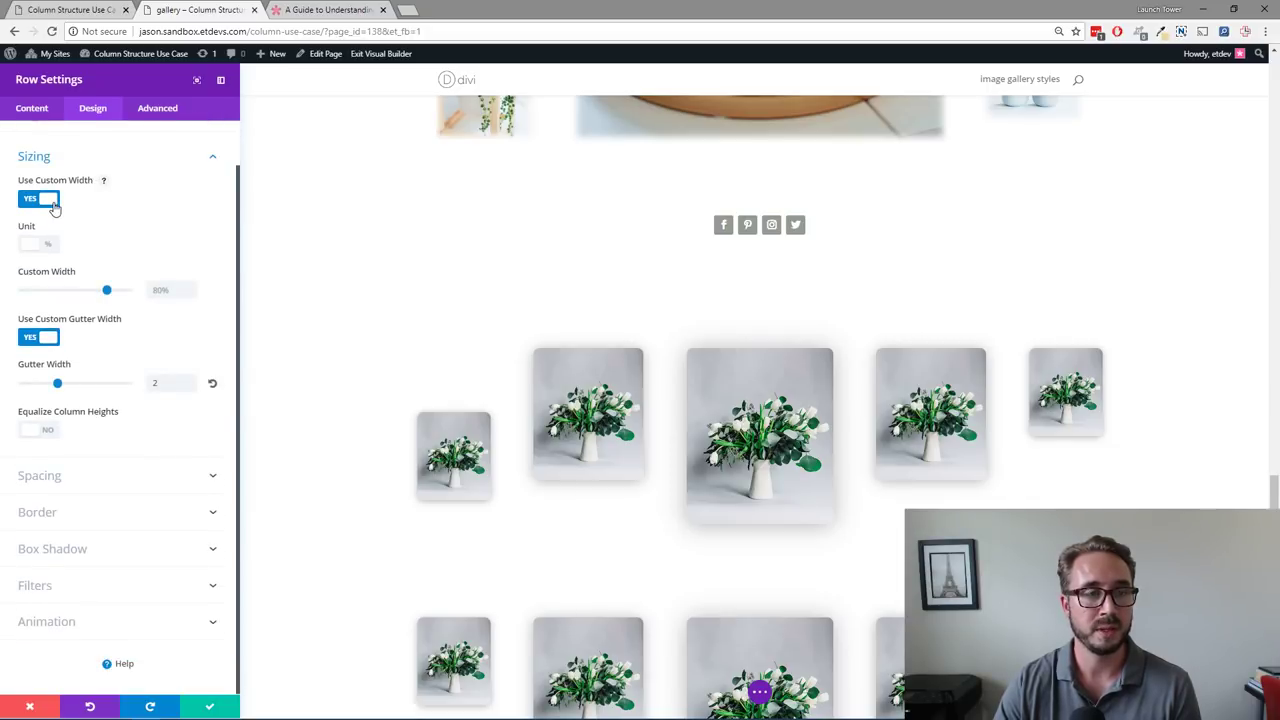
pyautogui.click(52, 201)
pyautogui.click(40, 245)
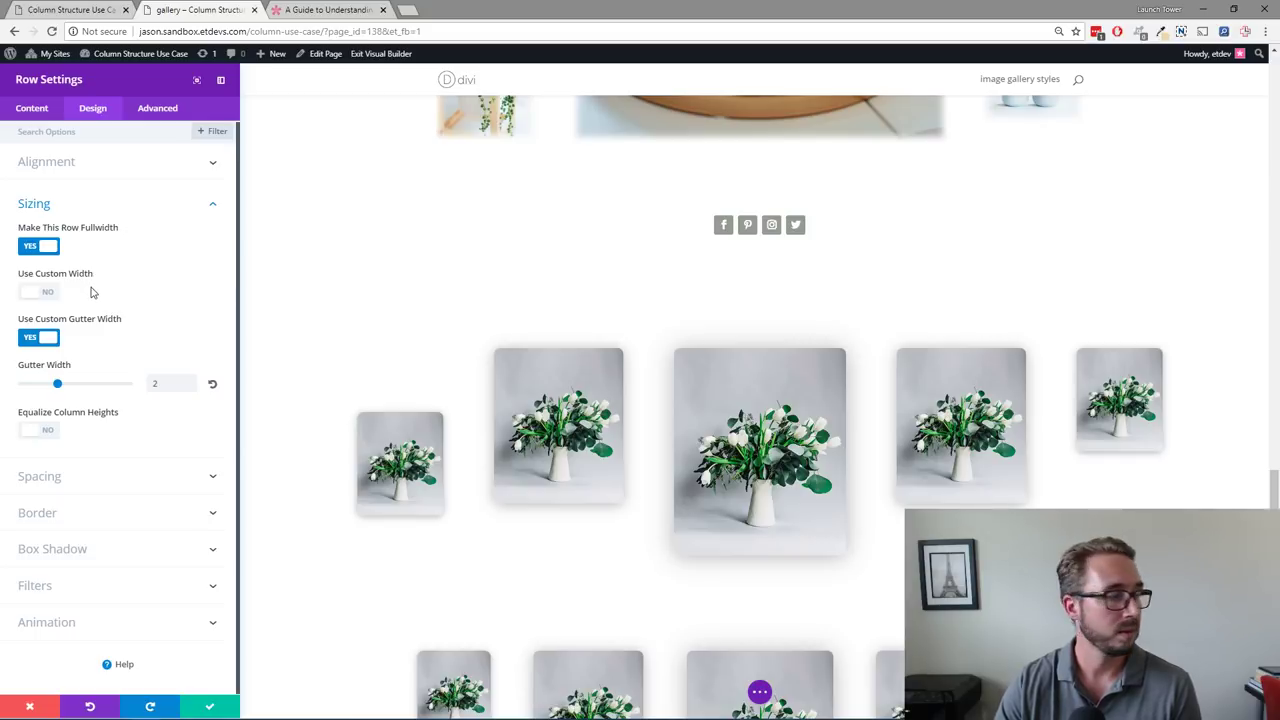
pyautogui.click(212, 707)
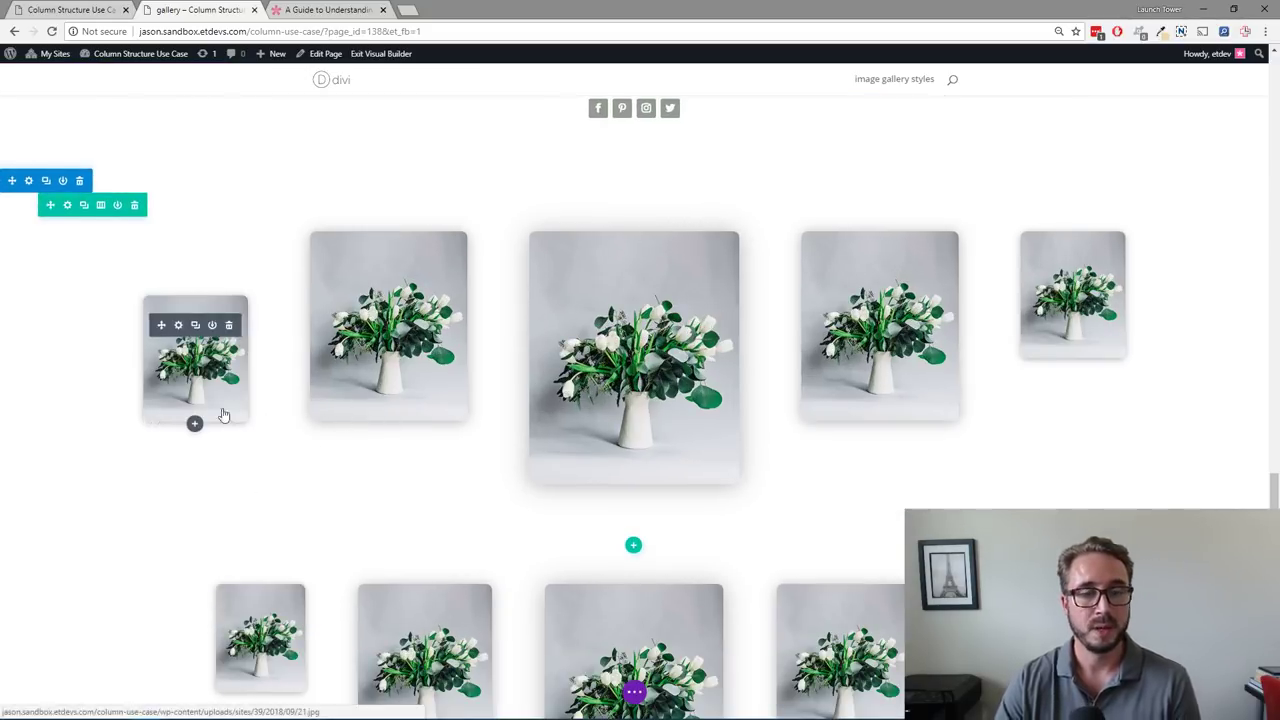
# Step: Set the upper vase row's top custom padding to 10vw for column 1 and 5vw for column 2
pyautogui.click(67, 210)
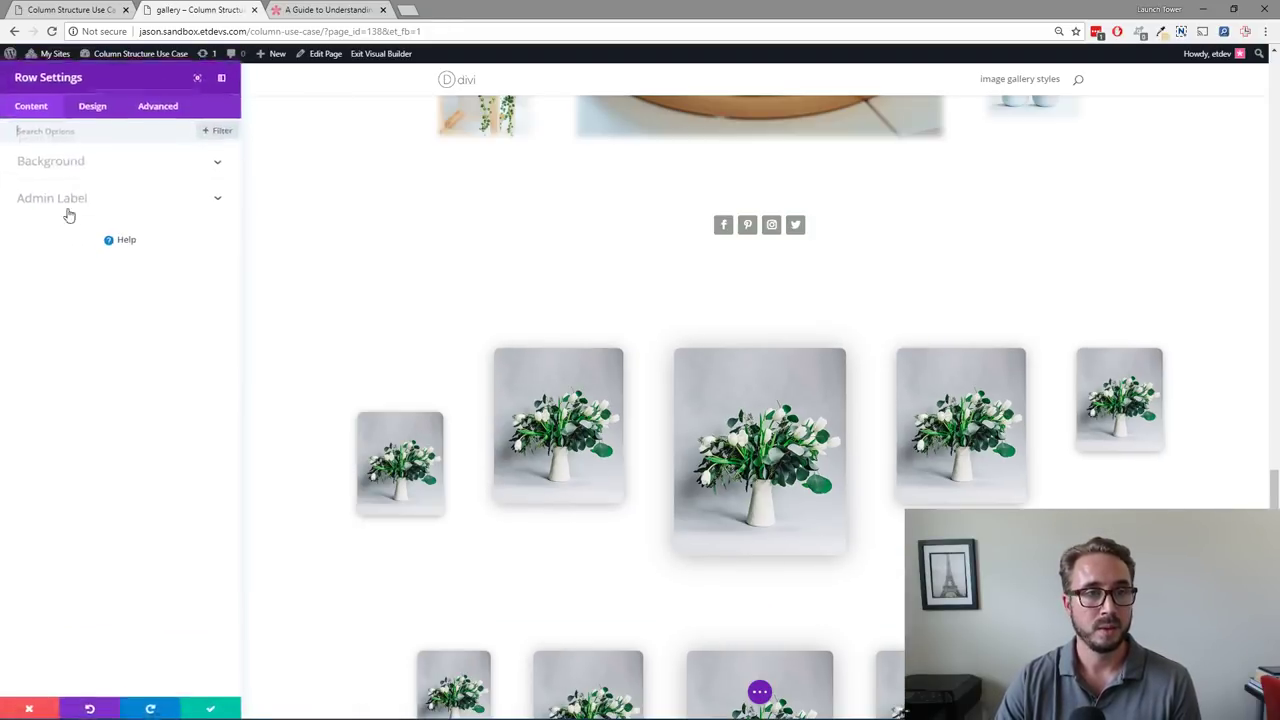
pyautogui.click(90, 110)
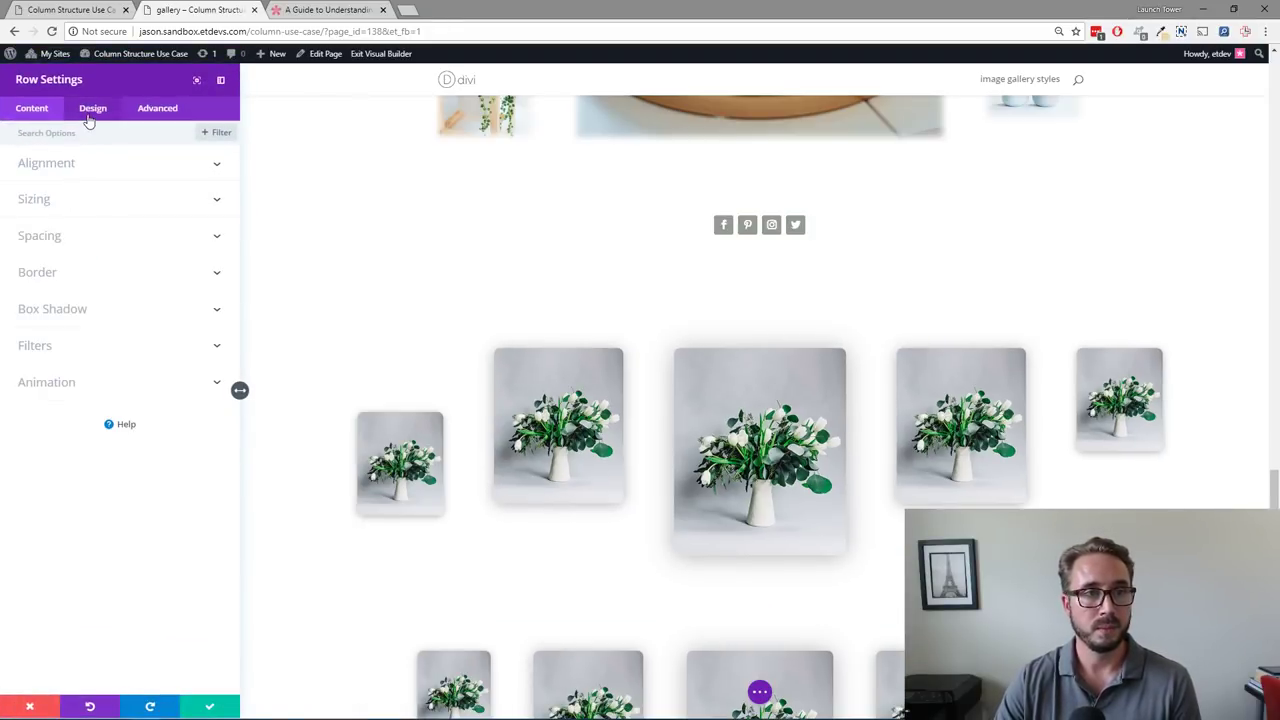
pyautogui.click(86, 237)
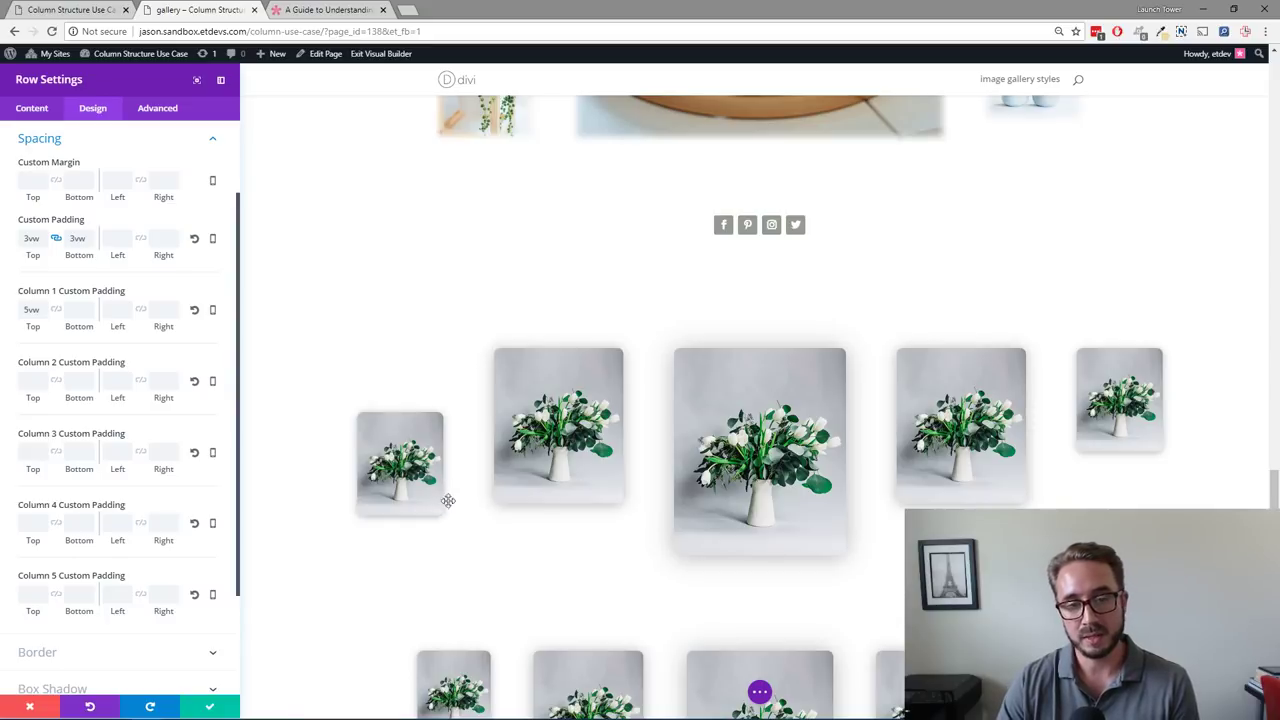
pyautogui.moveTo(148, 79); pyautogui.dragTo(980, 162)
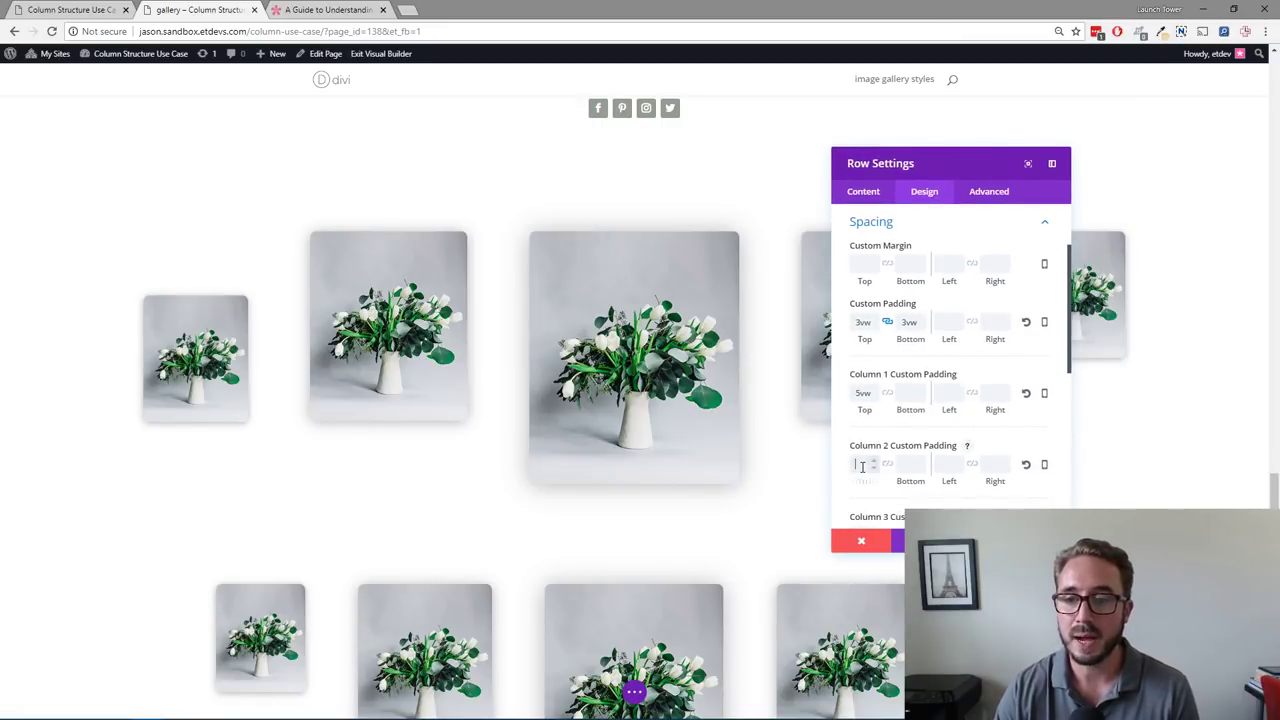
pyautogui.scroll(-2, 905, 383)
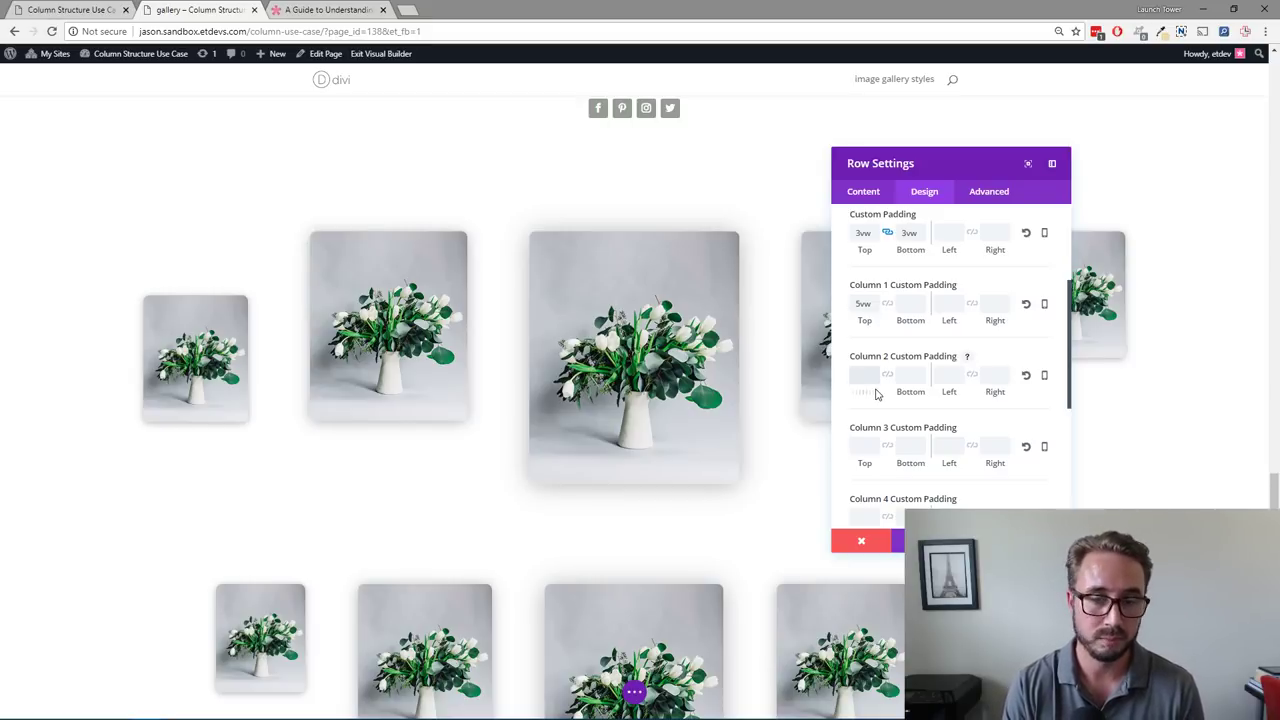
pyautogui.click(866, 302)
pyautogui.doubleClick(866, 302)
pyautogui.write('10vw')
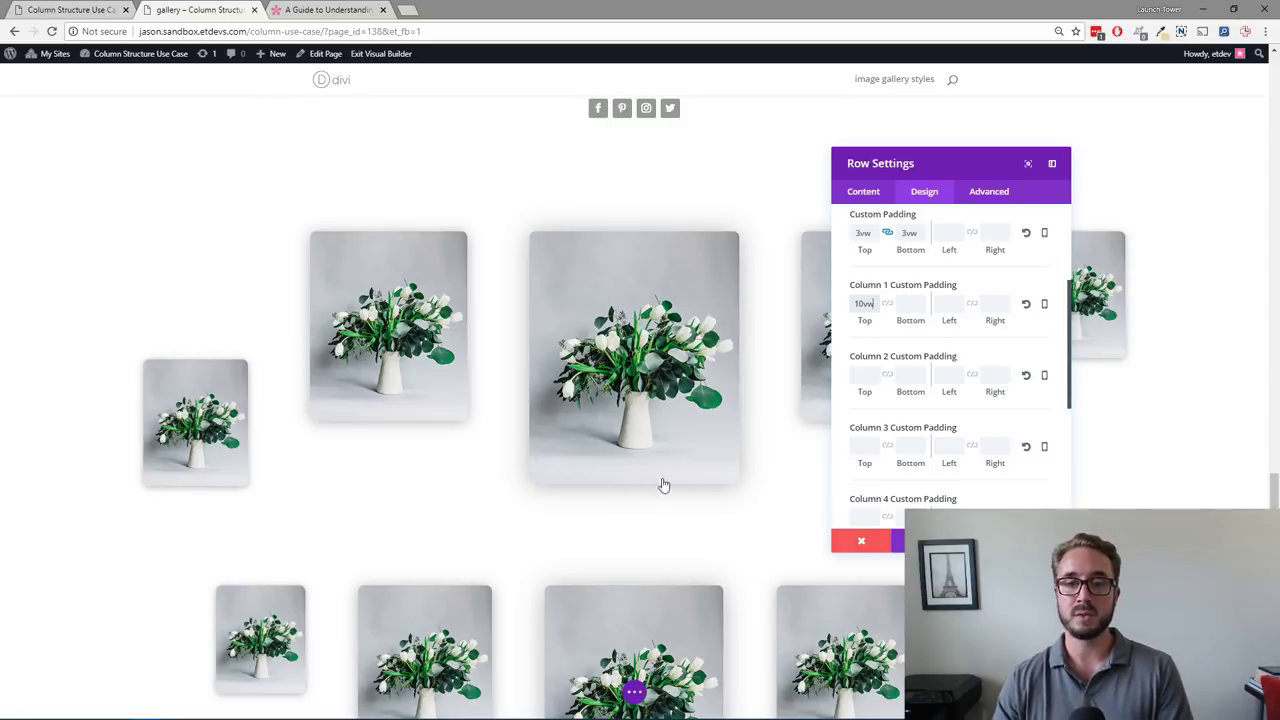
pyautogui.click(862, 373)
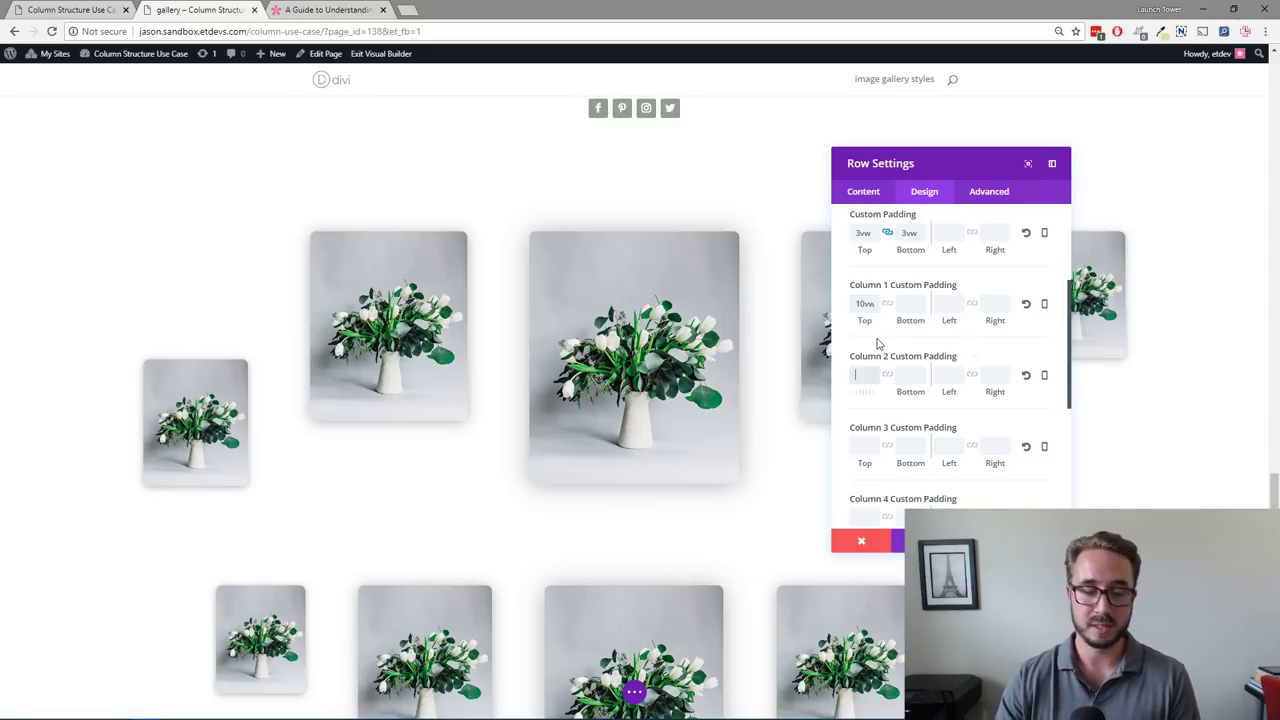
pyautogui.write('5vw')
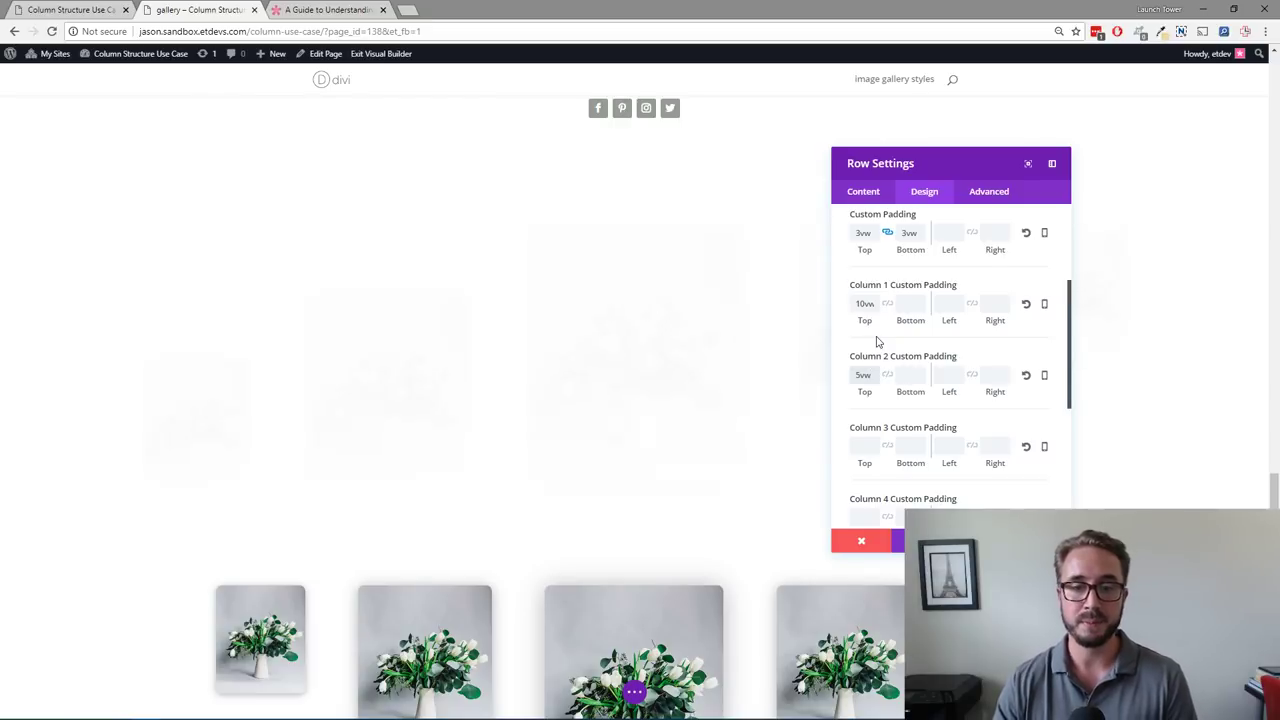
# Step: Set the upper vase row's top custom padding to 5vw for column 4 and 10vw for column 5, and save the row settings
pyautogui.moveTo(923, 168); pyautogui.dragTo(269, 131)
pyautogui.click(207, 413)
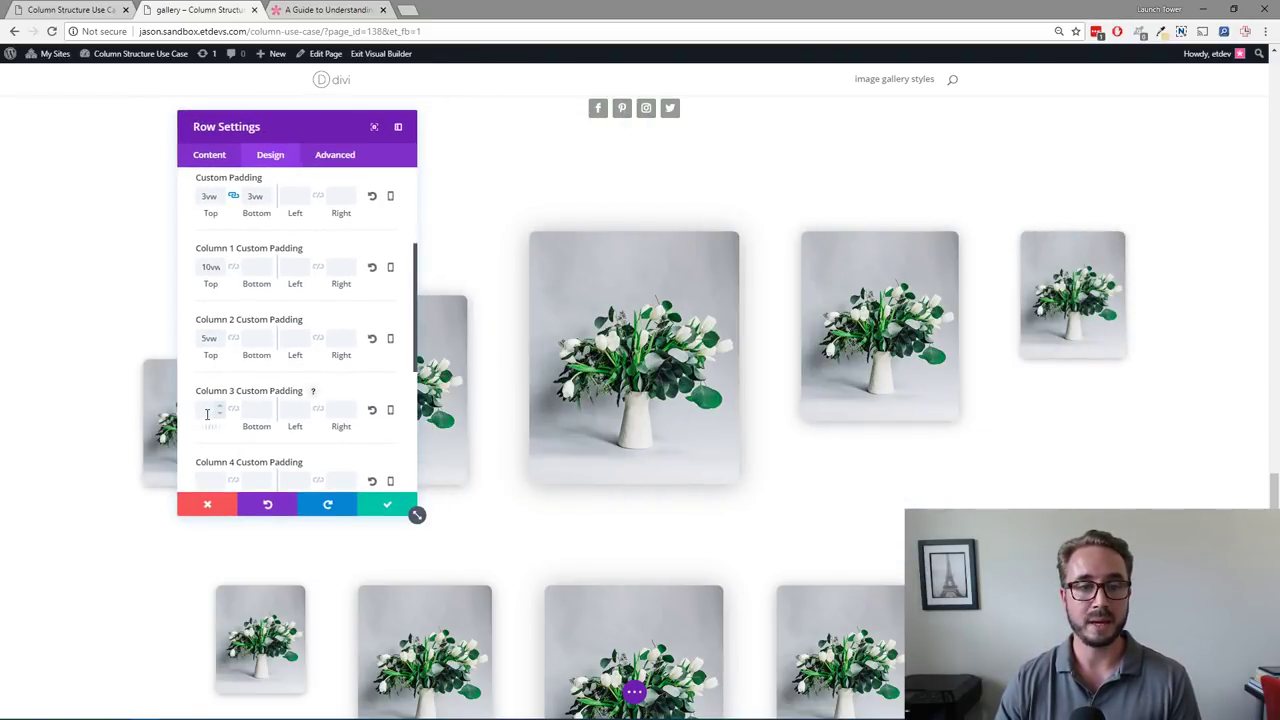
pyautogui.scroll(-1, 243, 420)
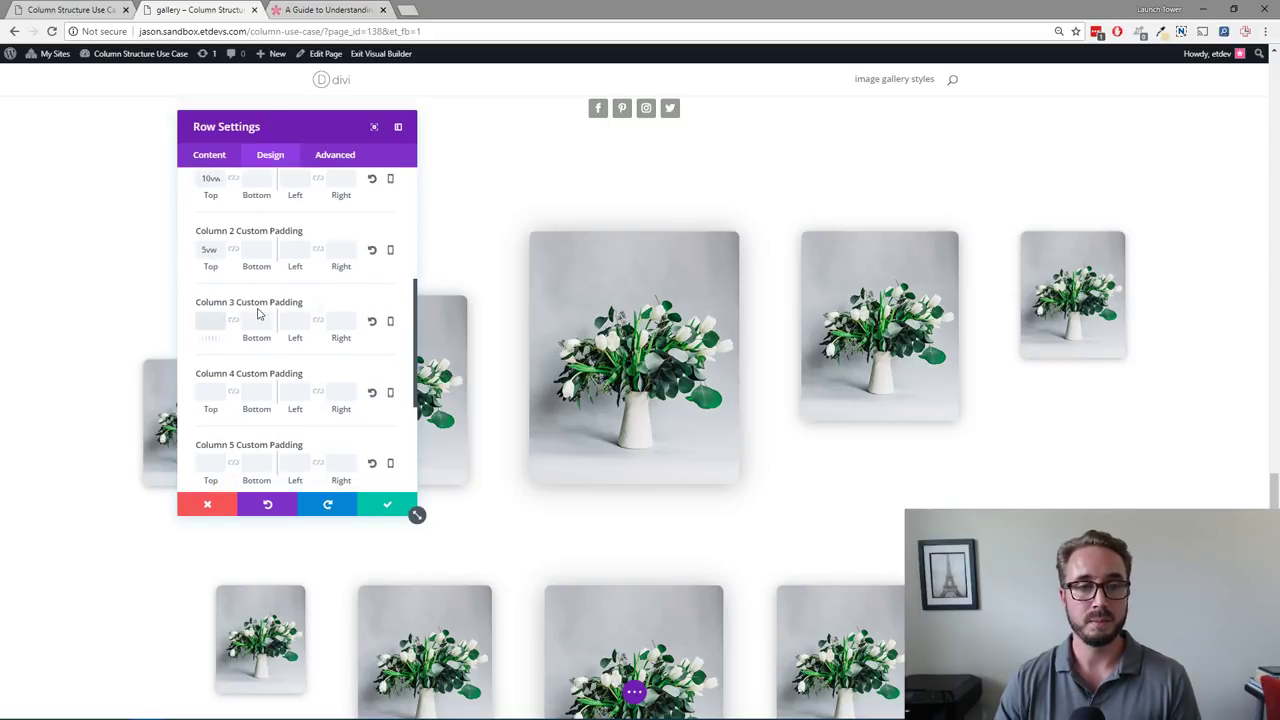
pyautogui.scroll(-1, 240, 337)
pyautogui.click(205, 347)
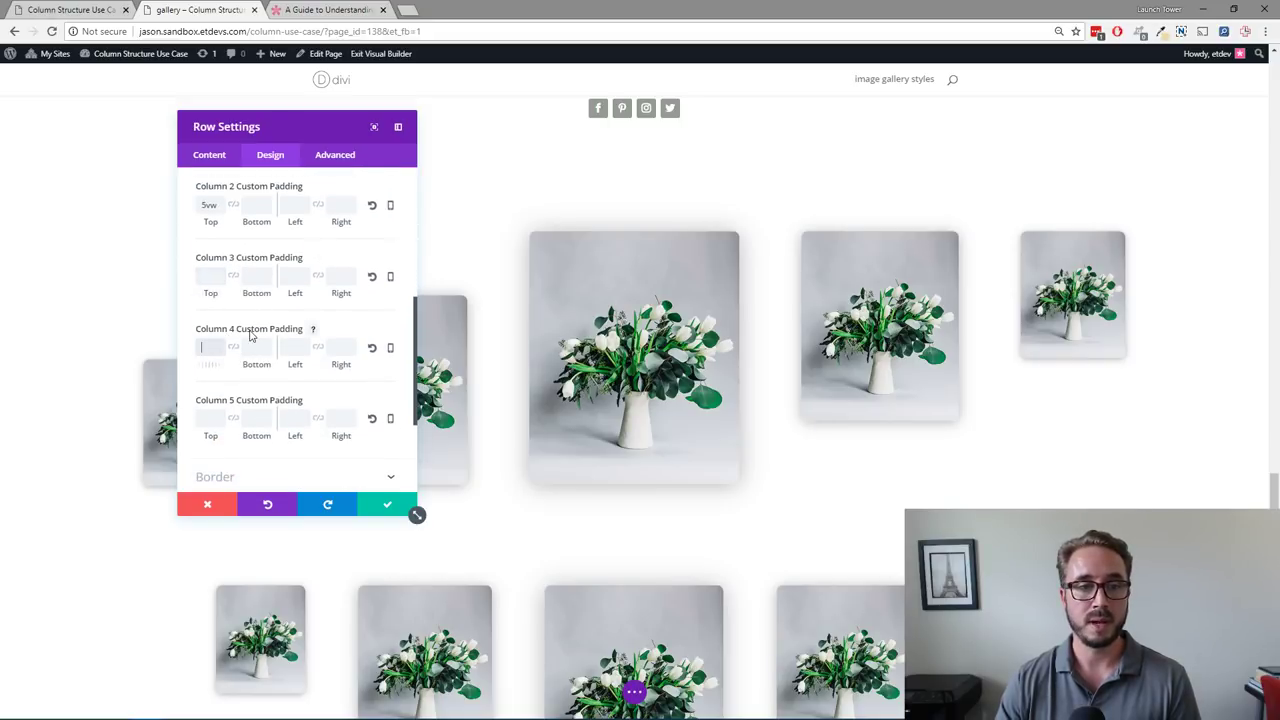
pyautogui.write('5vw')
pyautogui.click(203, 421)
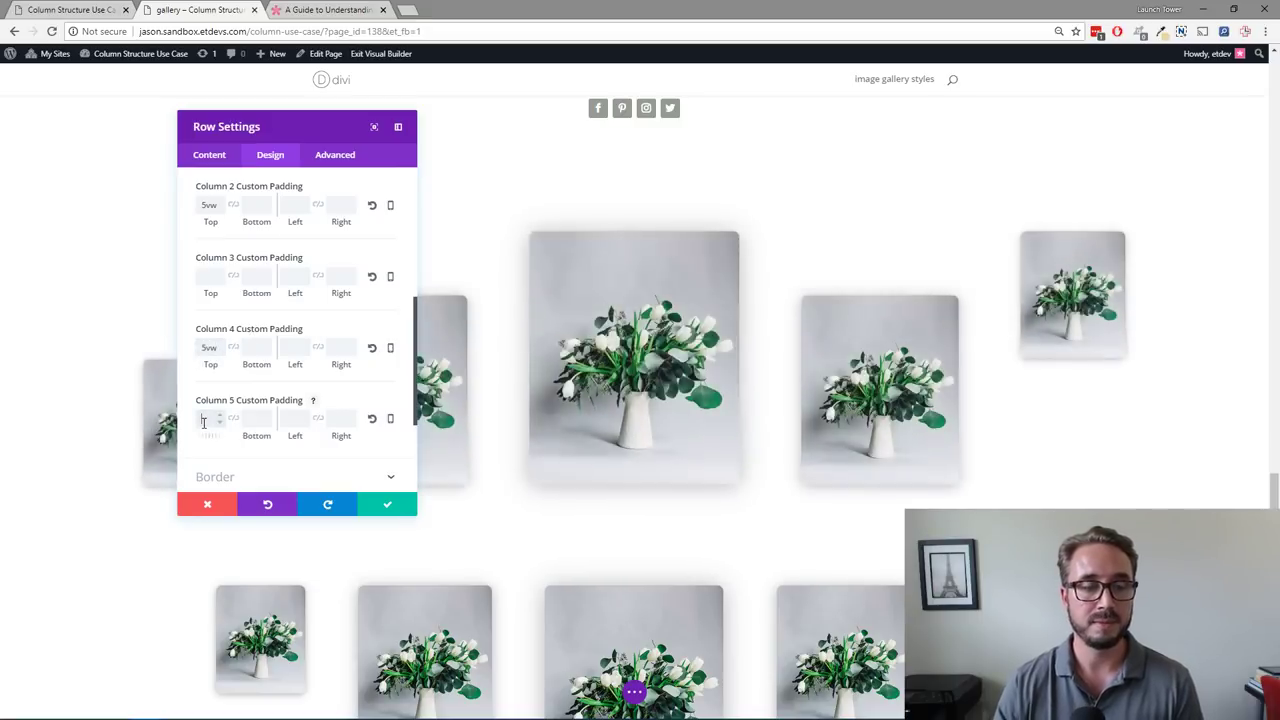
pyautogui.write('5vw')
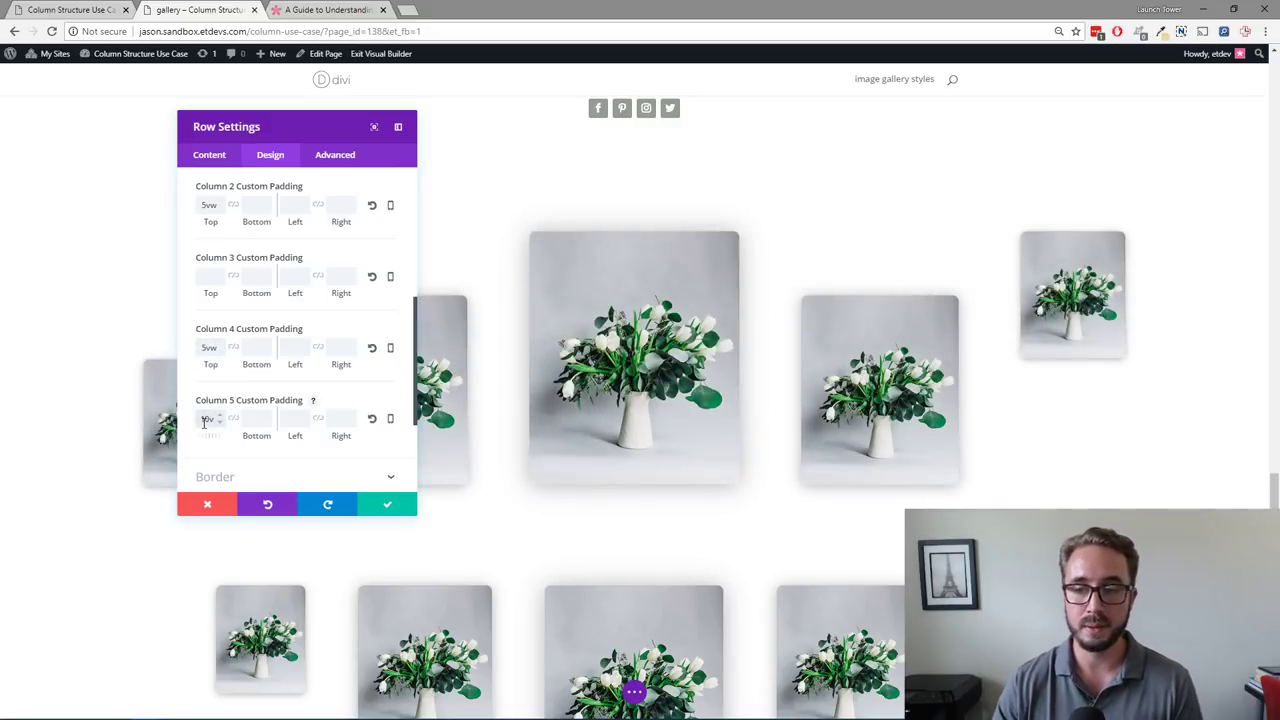
pyautogui.press('BackSpace')
pyautogui.press('BackSpace')
pyautogui.press('BackSpace')
pyautogui.write('10vw')
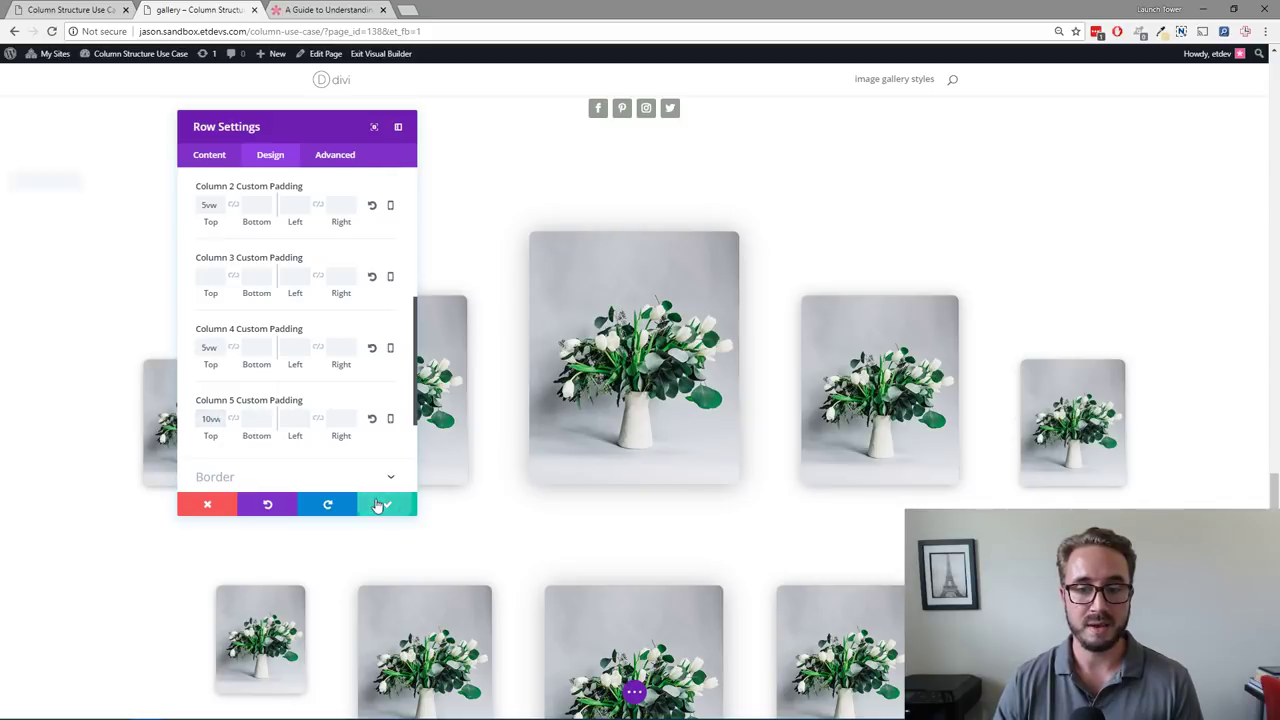
pyautogui.click(379, 505)
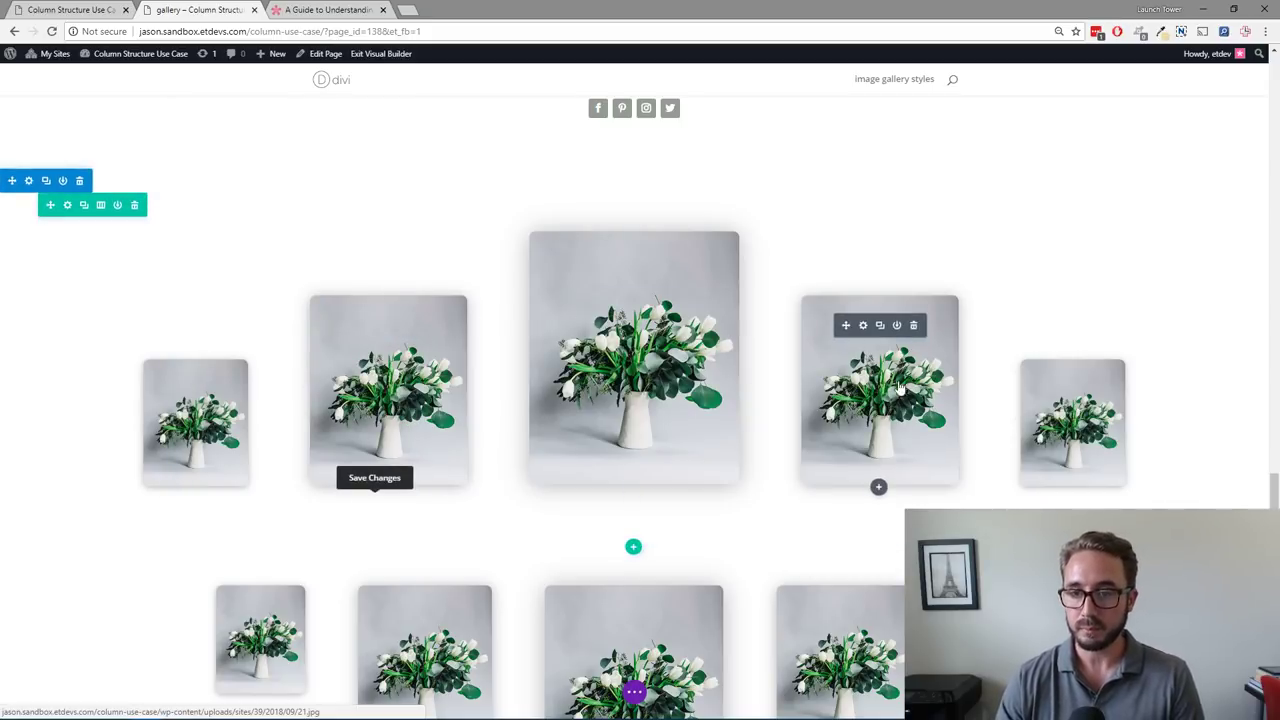
# Step: Switch the lower, duplicated vase row from custom width to Make This Row Fullwidth and save its settings
pyautogui.scroll(-2, 700, 406)
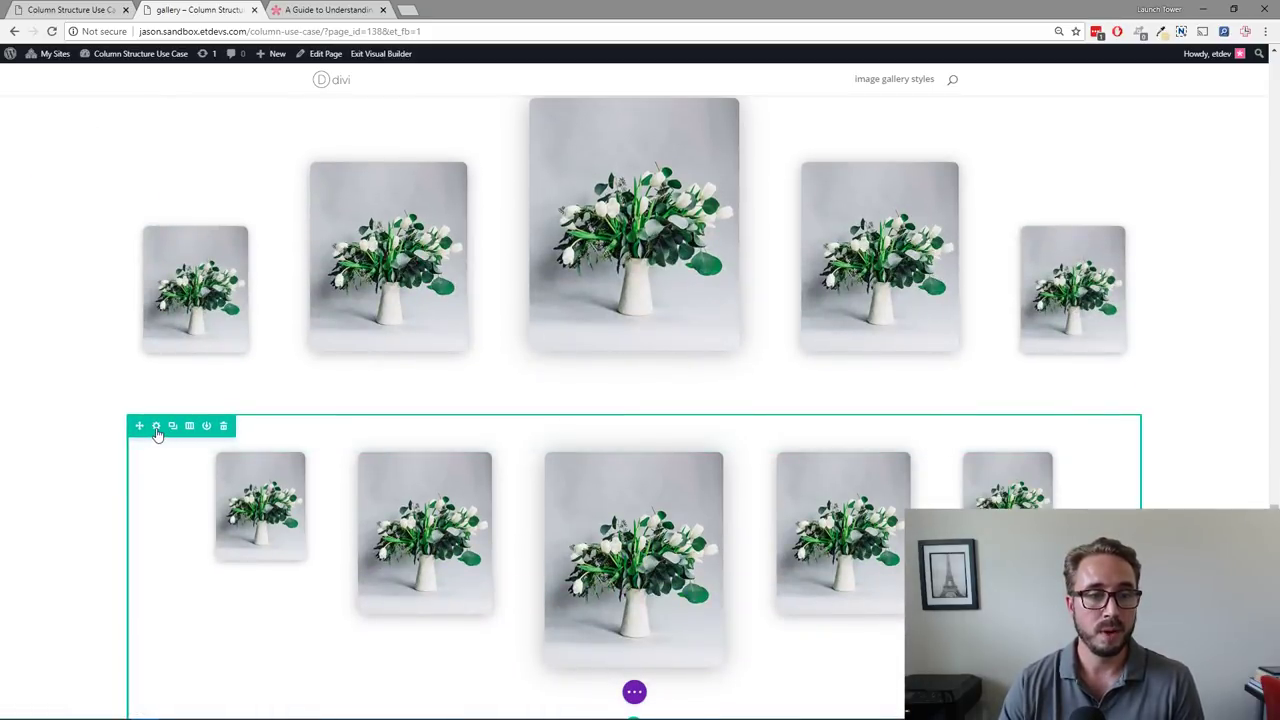
pyautogui.click(156, 428)
pyautogui.click(271, 154)
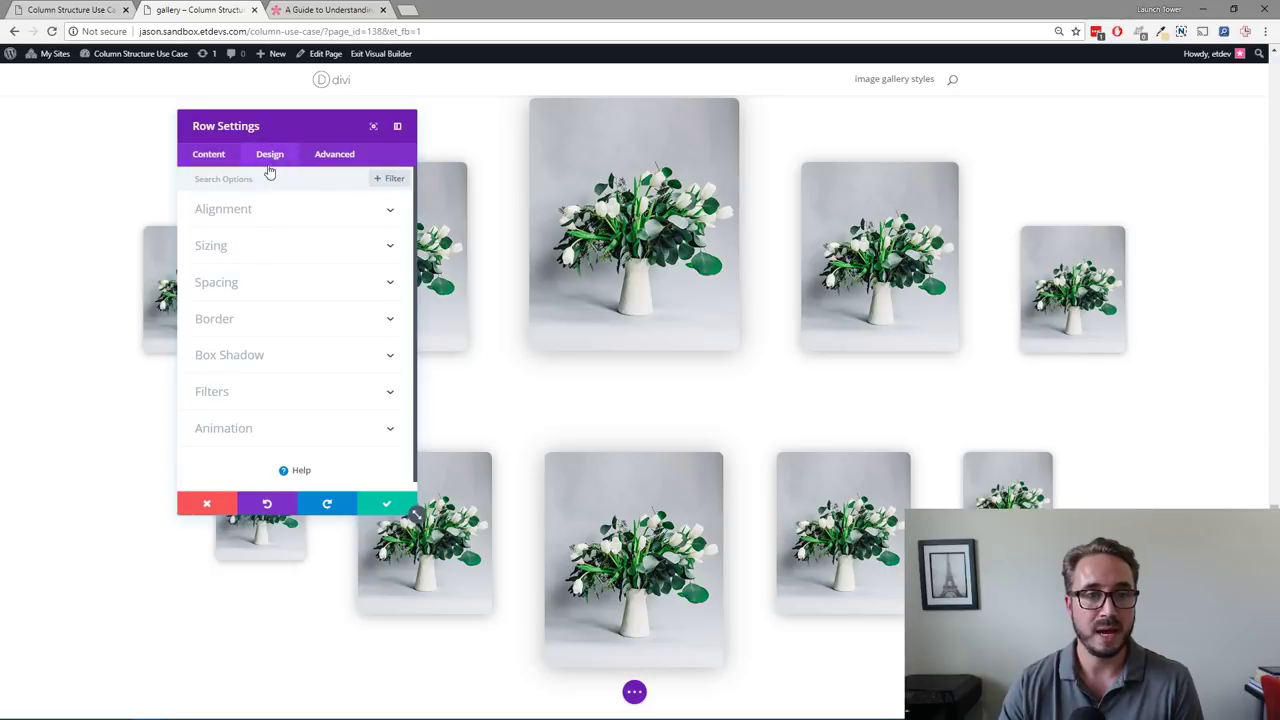
pyautogui.click(245, 257)
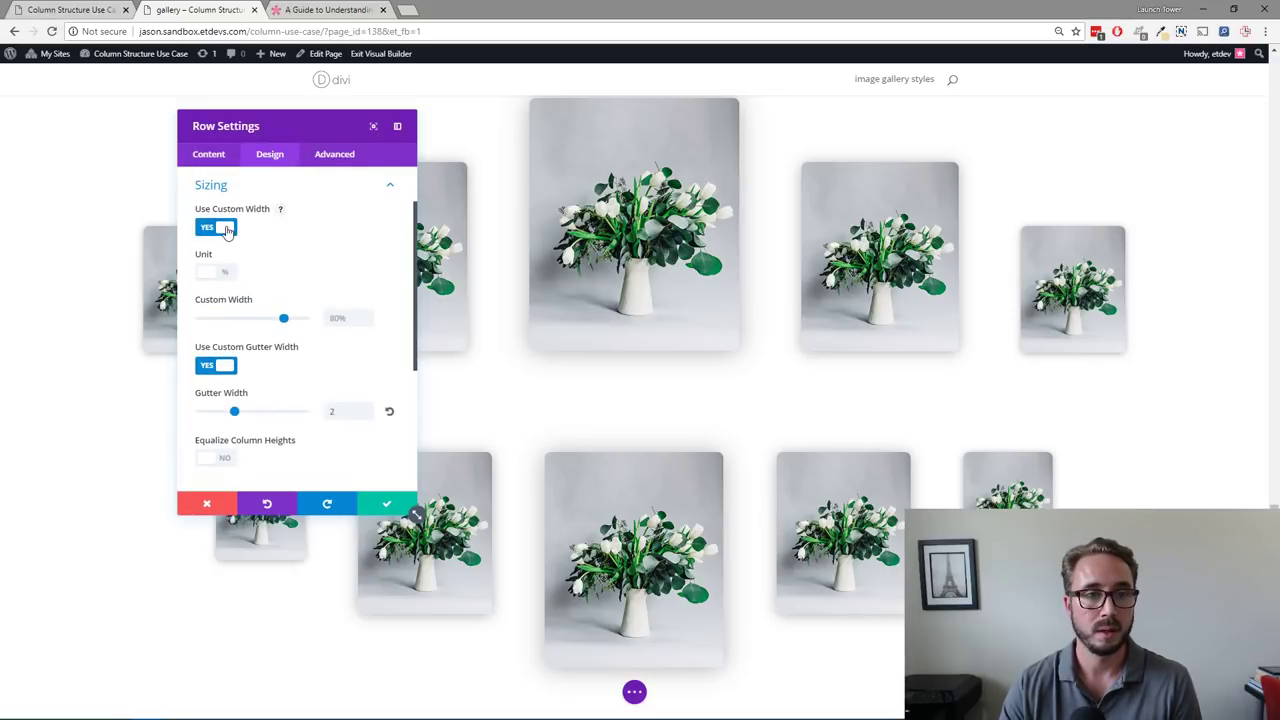
pyautogui.click(227, 229)
pyautogui.click(222, 227)
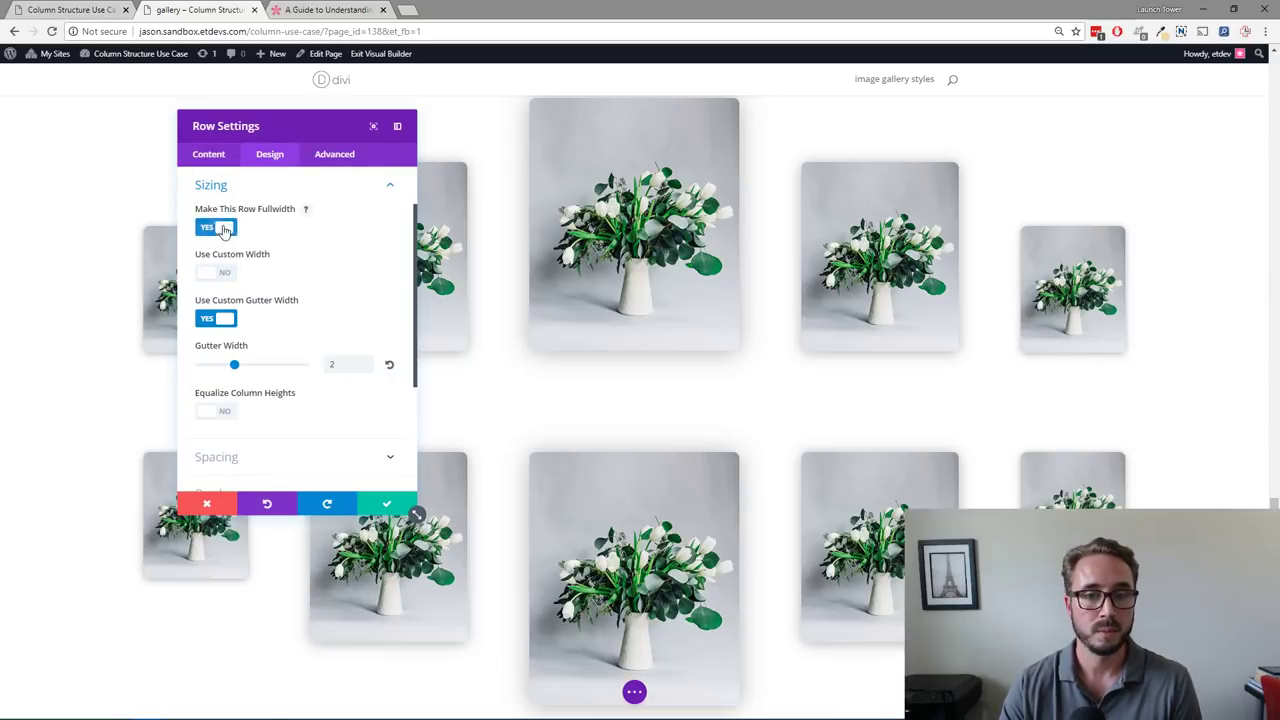
pyautogui.click(385, 505)
pyautogui.scroll(-1, 1139, 357)
pyautogui.scroll(1, 1139, 357)
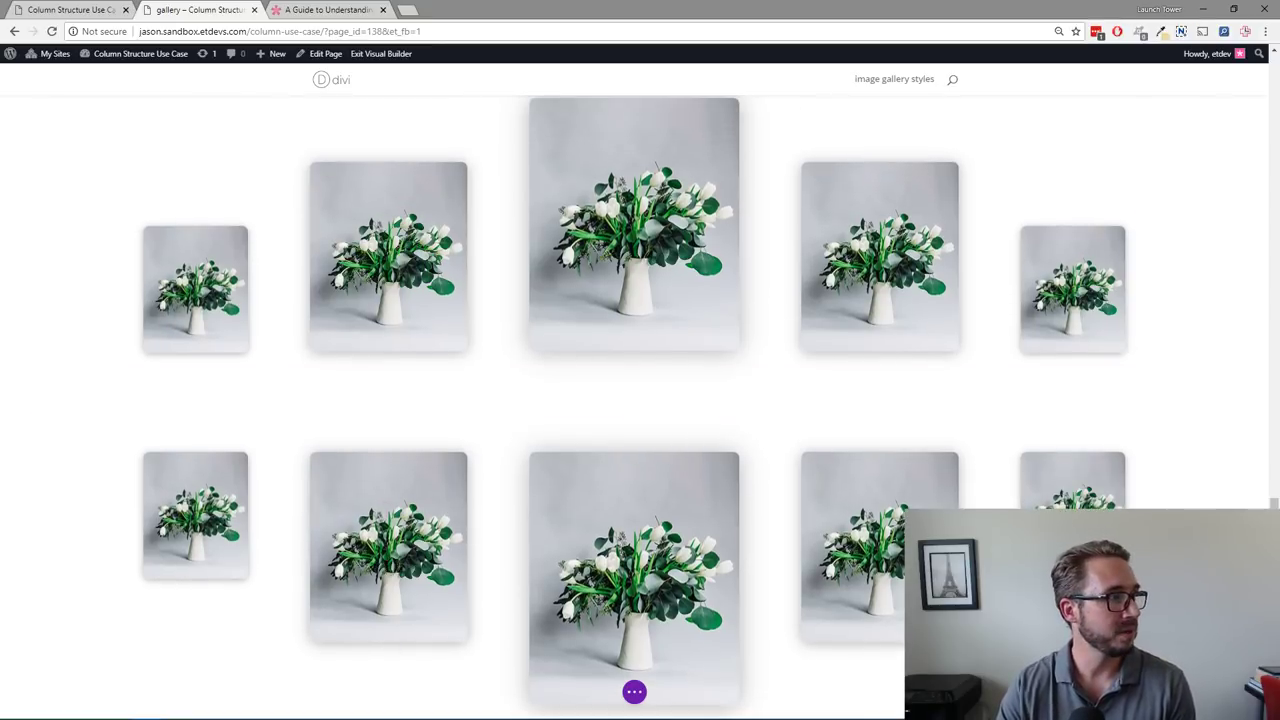